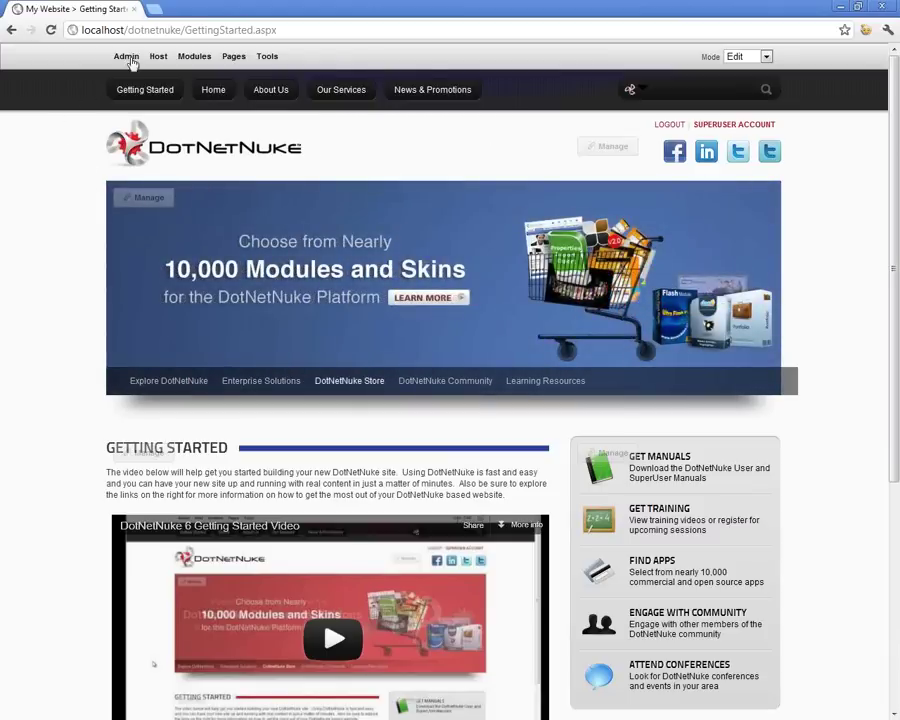
# Bring up the Admin menu in the control panel of the Getting Started page.
pyautogui.moveTo(131, 62)
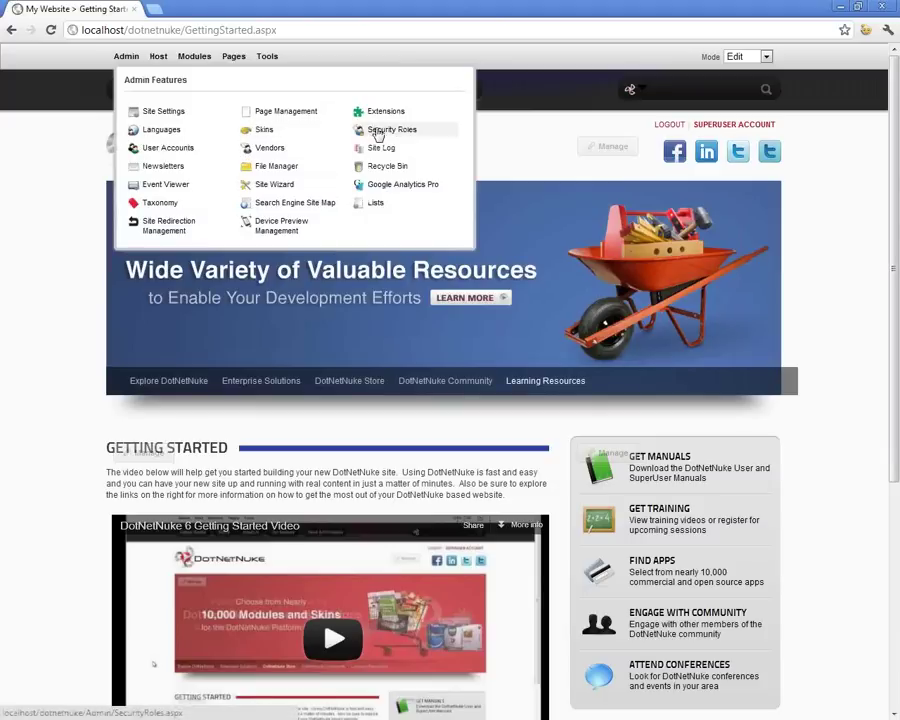
# Show the Add Module panel, set to add a new HTML Pro module to ContentPane at the Bottom.
pyautogui.moveTo(198, 62)
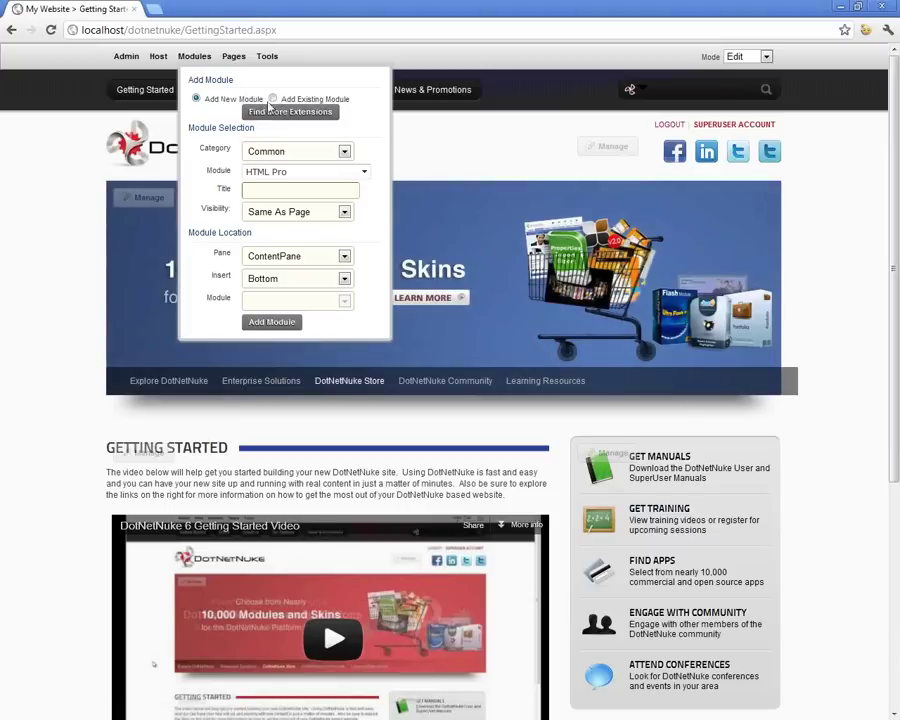
# Show the Pages panel with Add New Page and Update Current Page settings for Getting Started.
pyautogui.moveTo(233, 57)
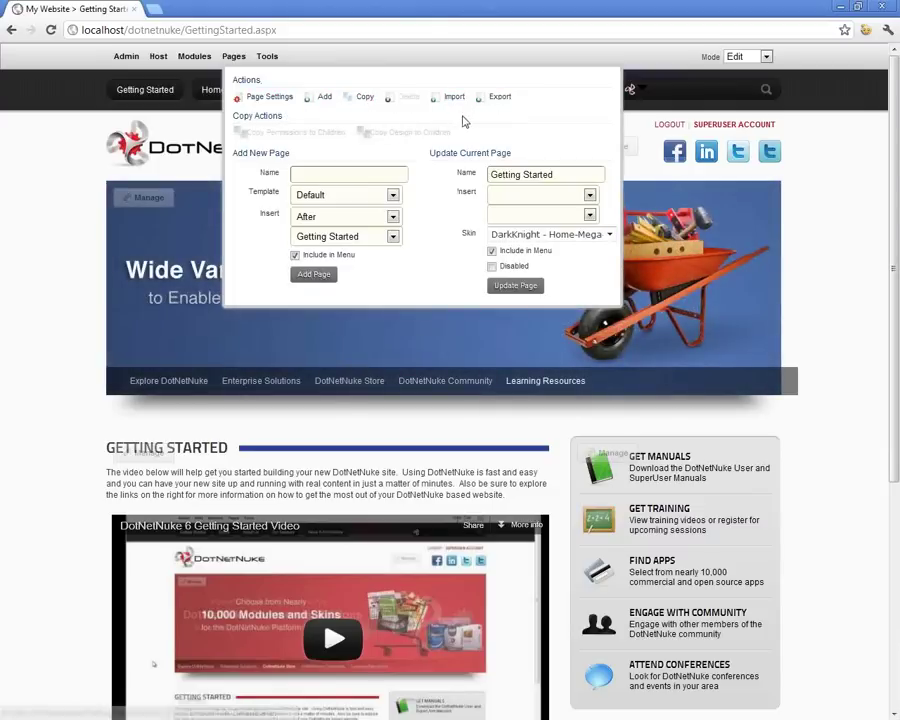
# Put the cursor in the Add New Page Name box, then let the control-panel menus close.
pyautogui.click(311, 170)
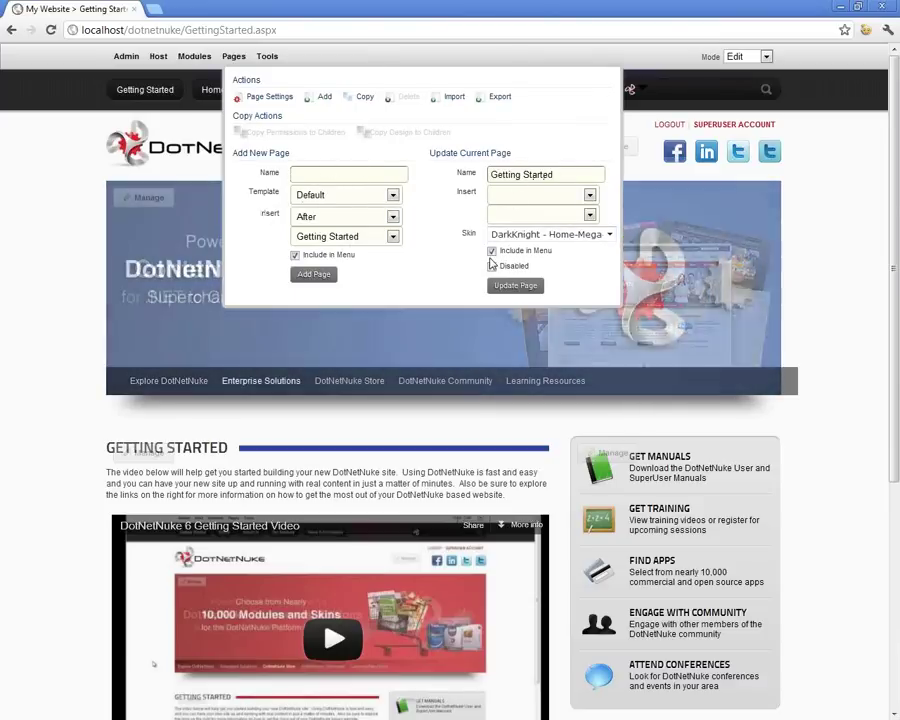
pyautogui.moveTo(265, 60)
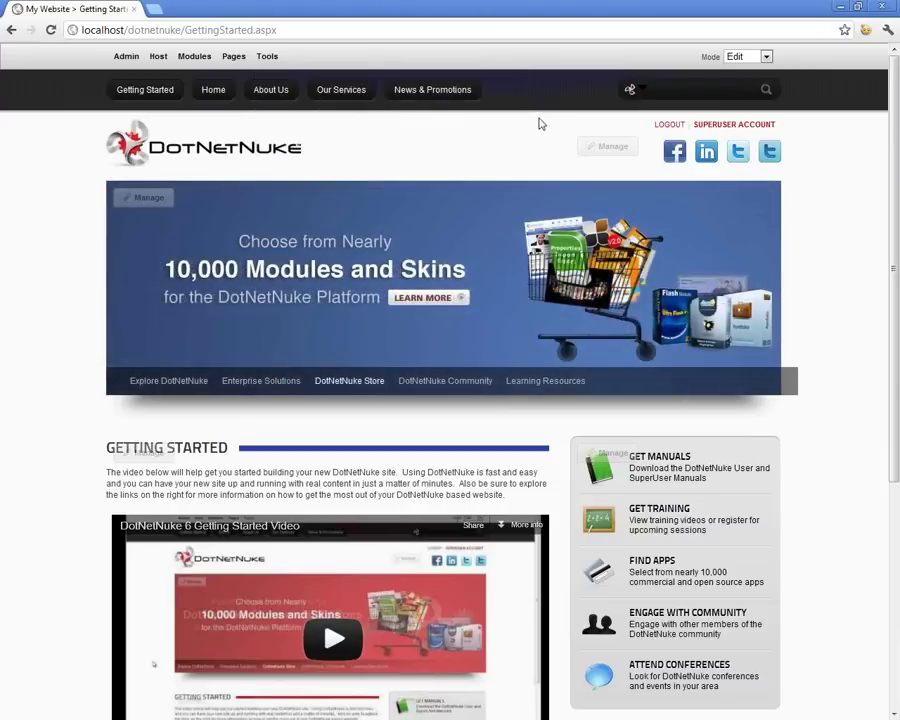
pyautogui.doubleClick(710, 56)
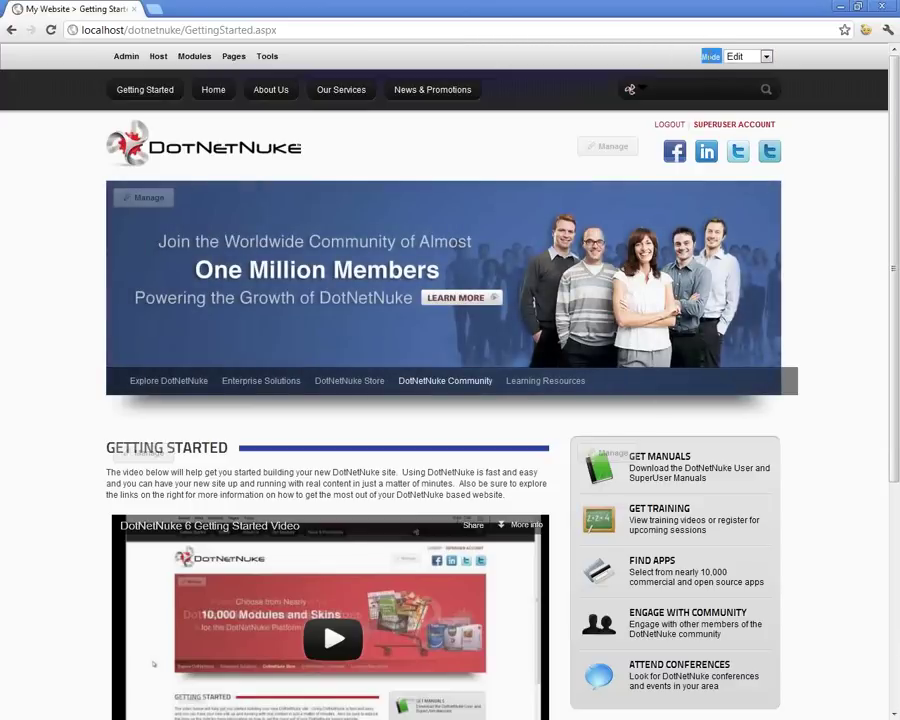
pyautogui.click(760, 57)
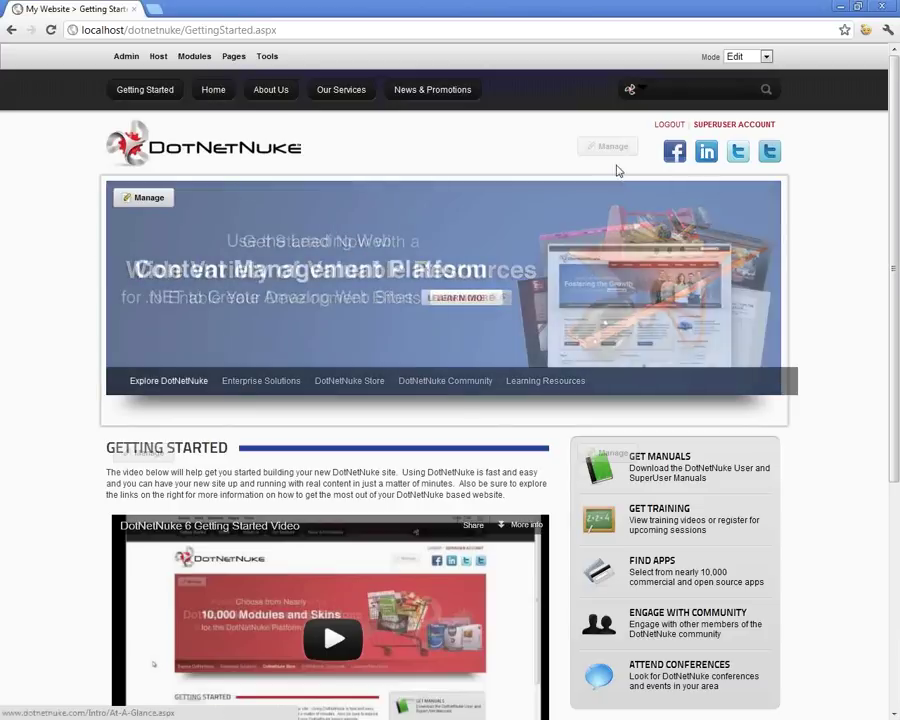
pyautogui.moveTo(620, 154)
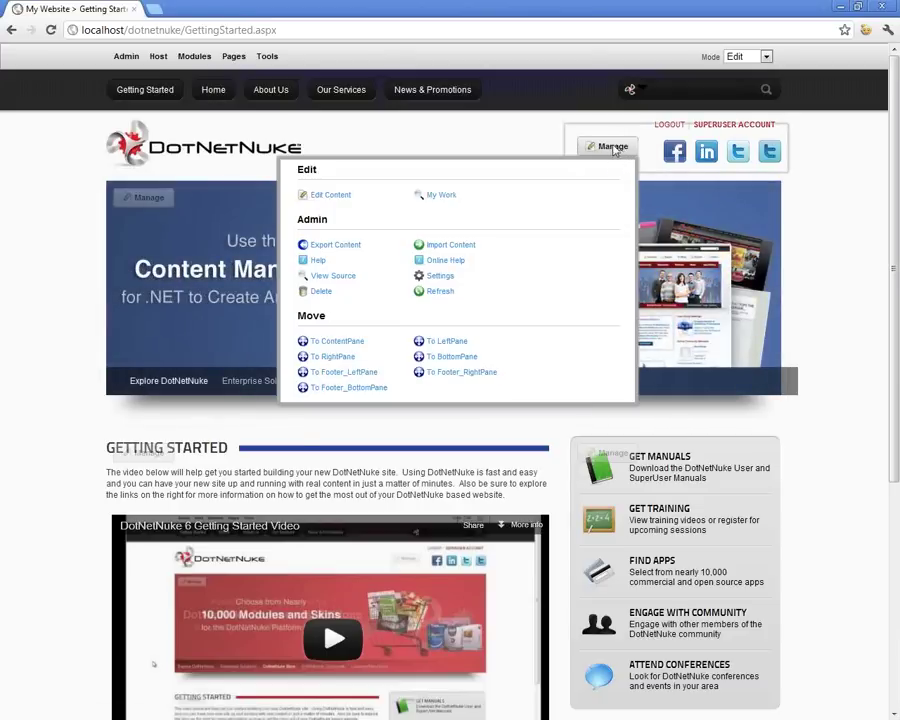
pyautogui.moveTo(157, 198)
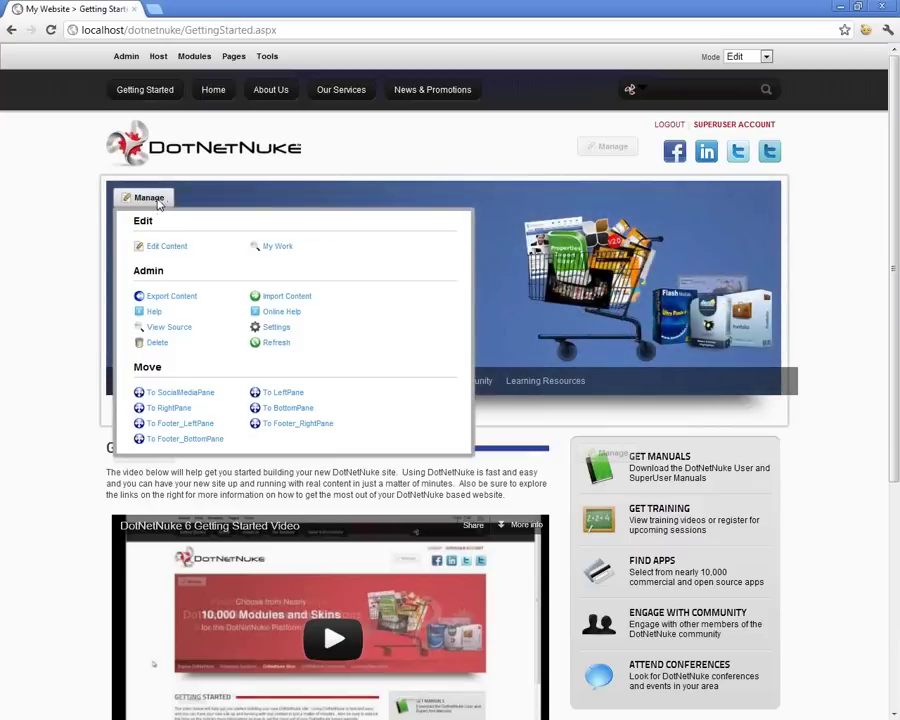
pyautogui.moveTo(143, 466)
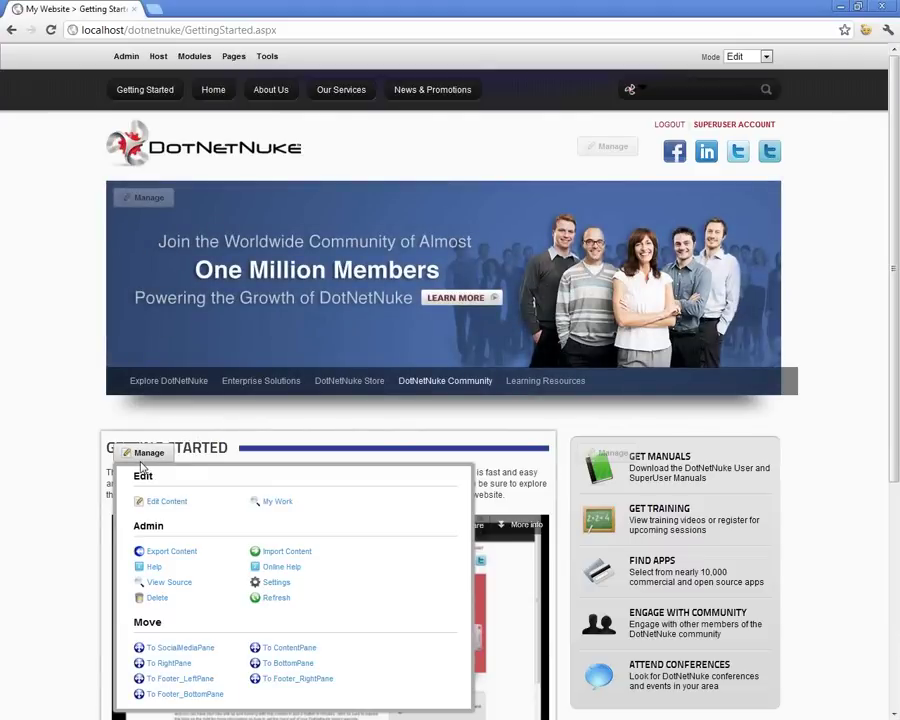
pyautogui.moveTo(610, 452)
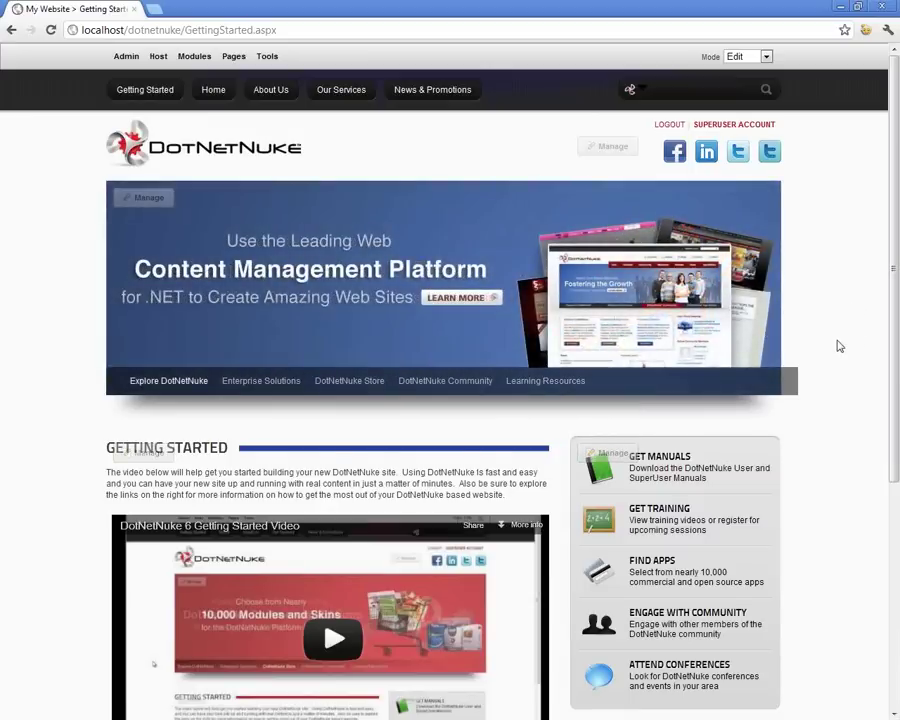
pyautogui.scroll(-3, 838, 347)
pyautogui.scroll(-1, 686, 511)
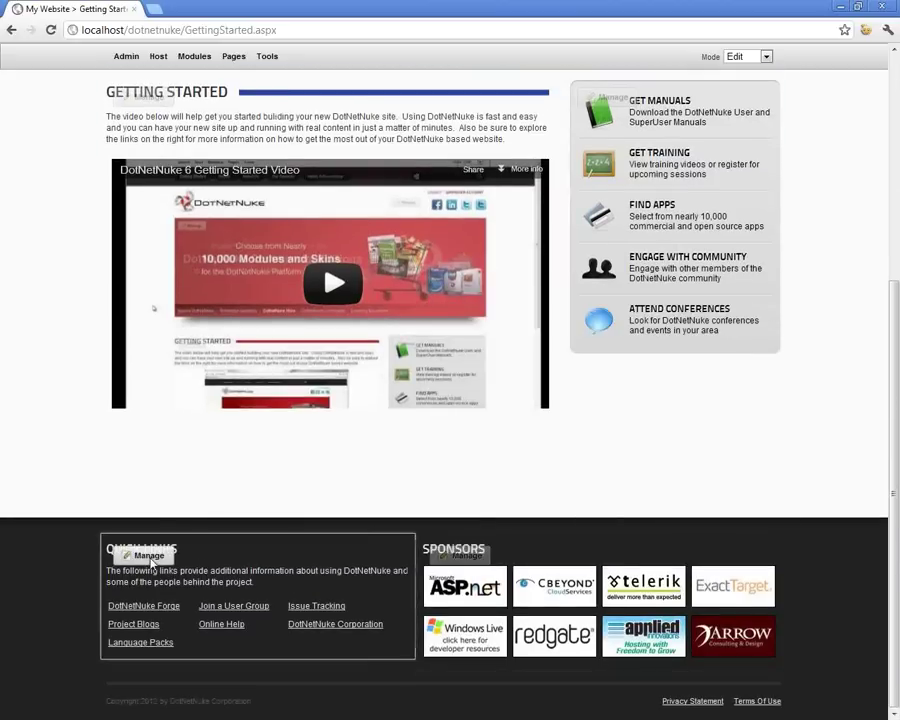
pyautogui.moveTo(152, 563)
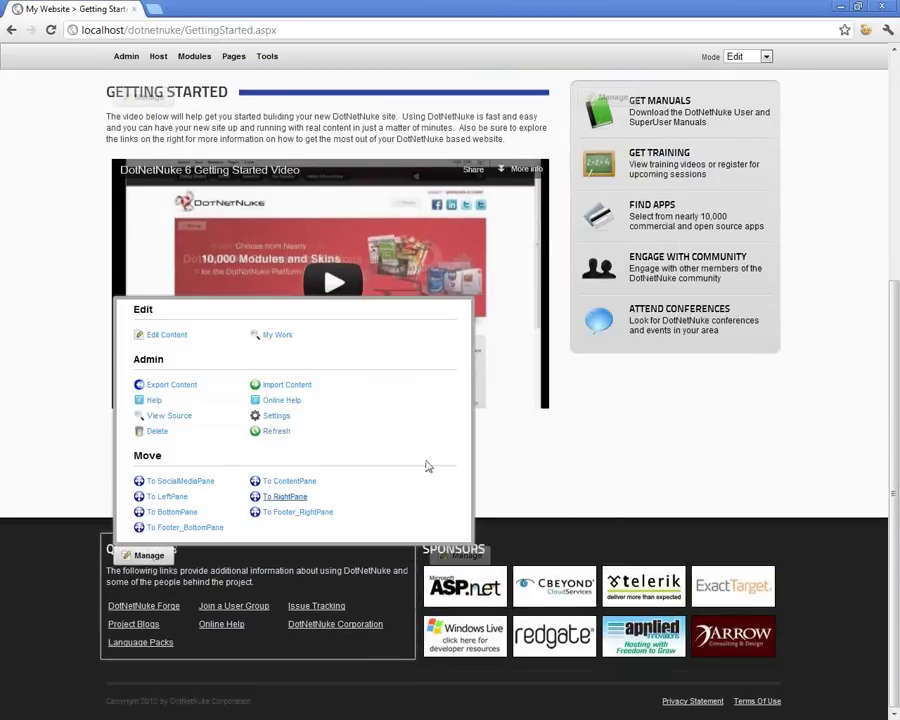
pyautogui.scroll(4, 576, 438)
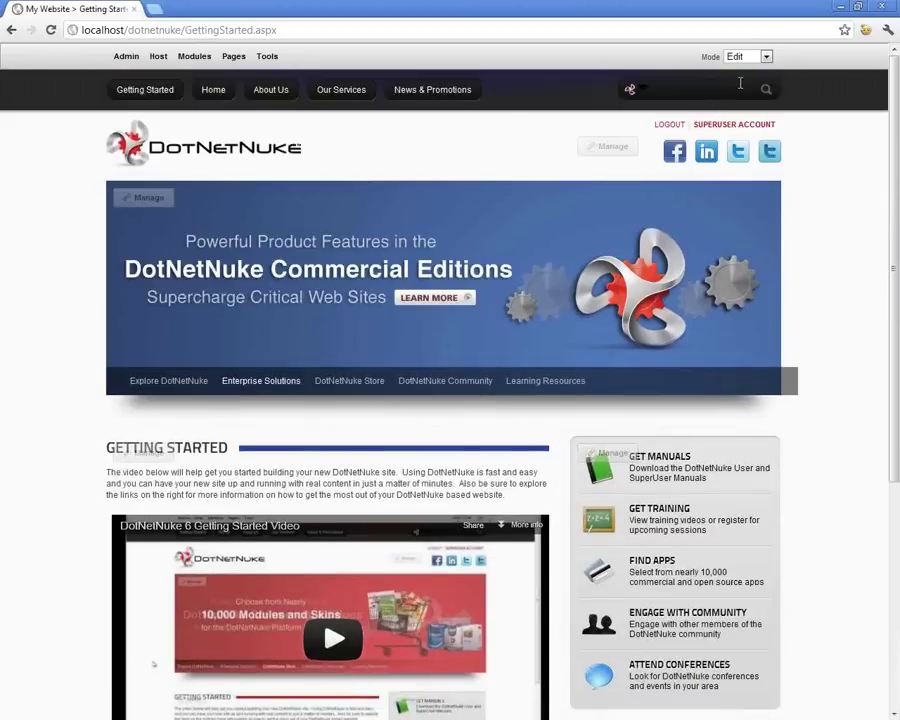
# Switch the page to View mode, then to Layout mode to show its labelled panes.
pyautogui.click(756, 57)
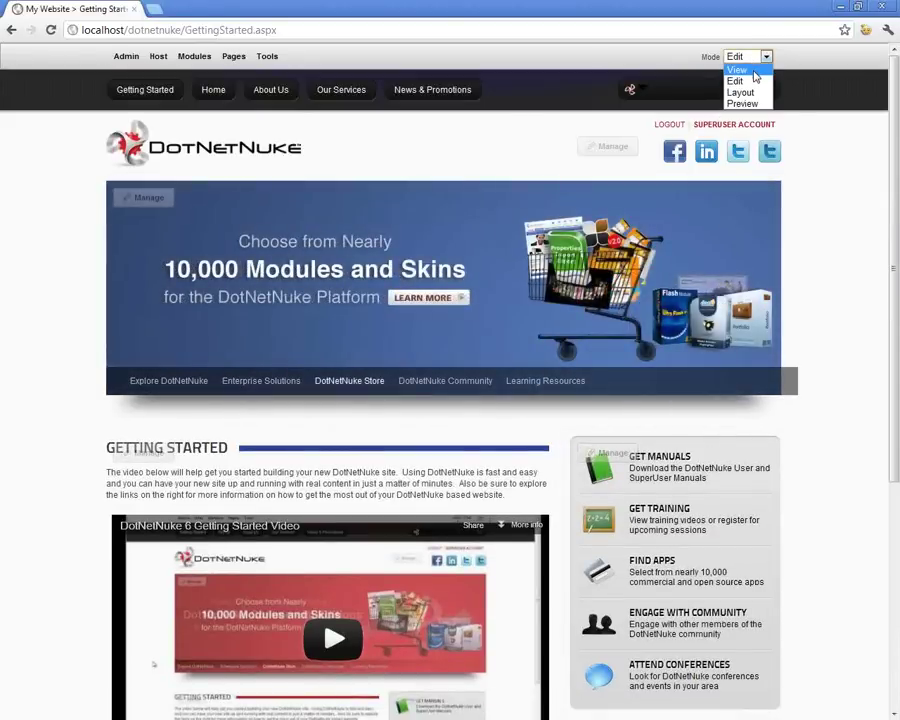
pyautogui.click(755, 71)
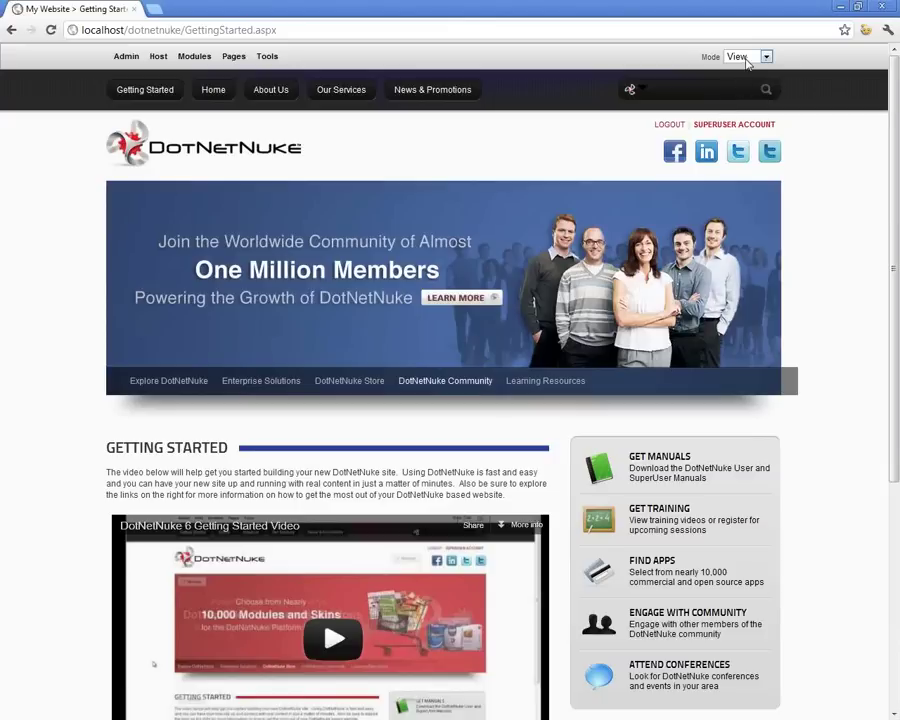
pyautogui.click(746, 60)
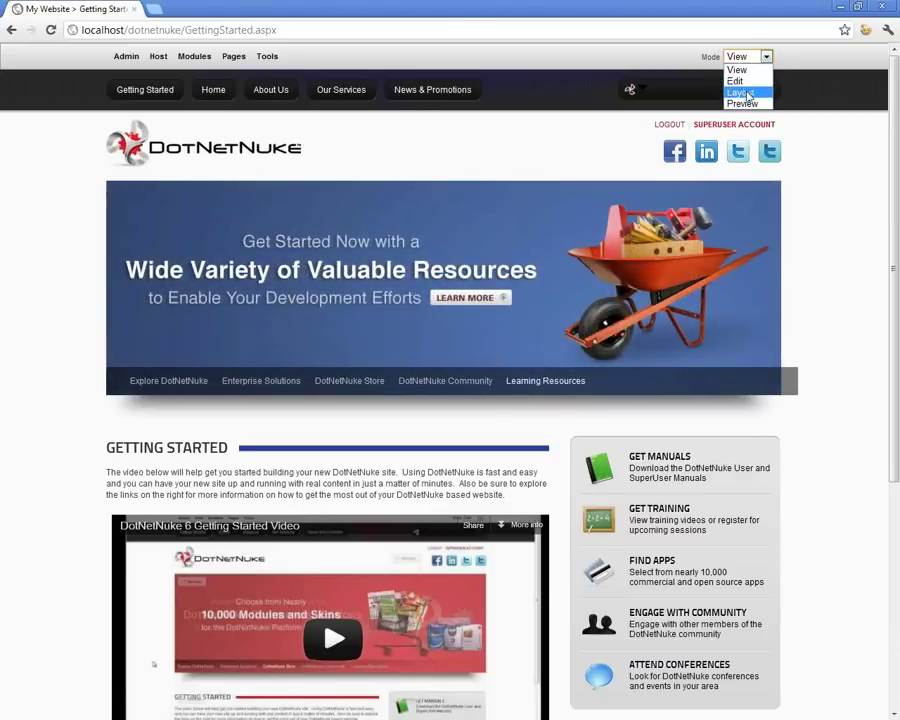
pyautogui.click(745, 92)
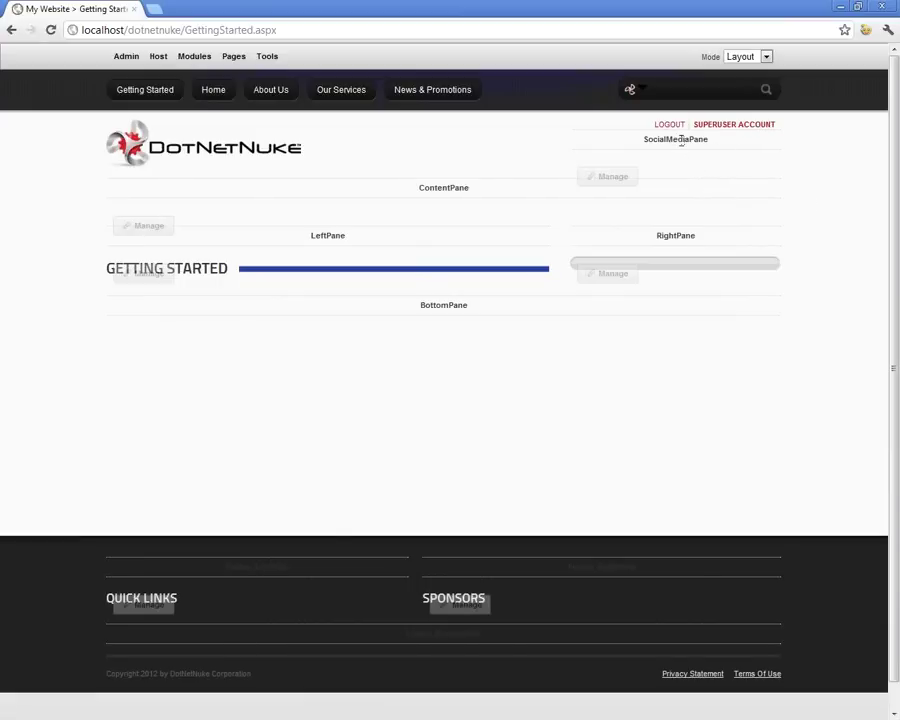
pyautogui.doubleClick(680, 140)
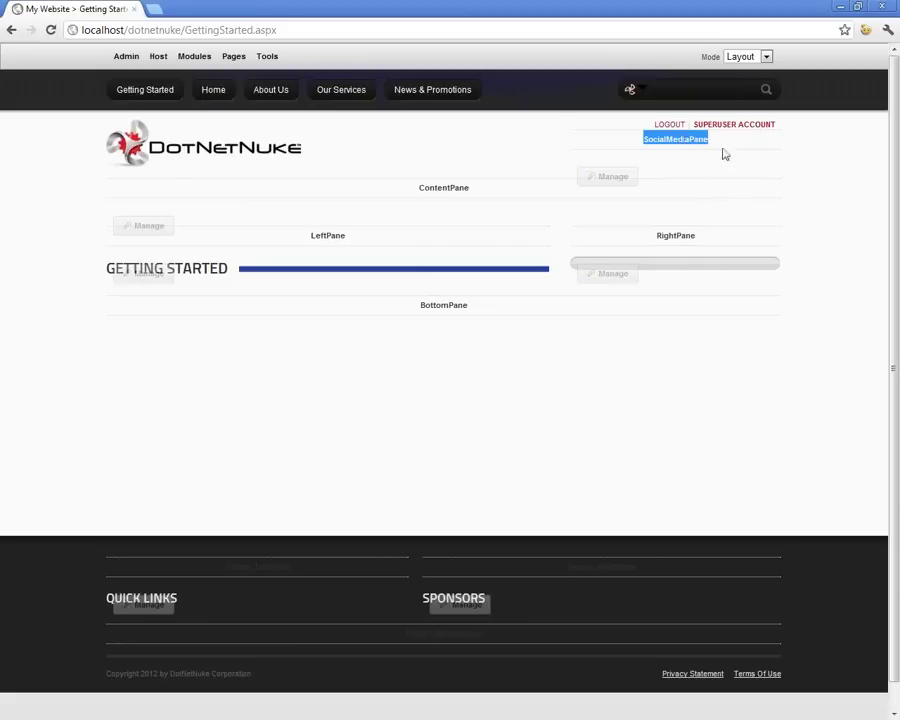
pyautogui.click(449, 190)
pyautogui.doubleClick(449, 190)
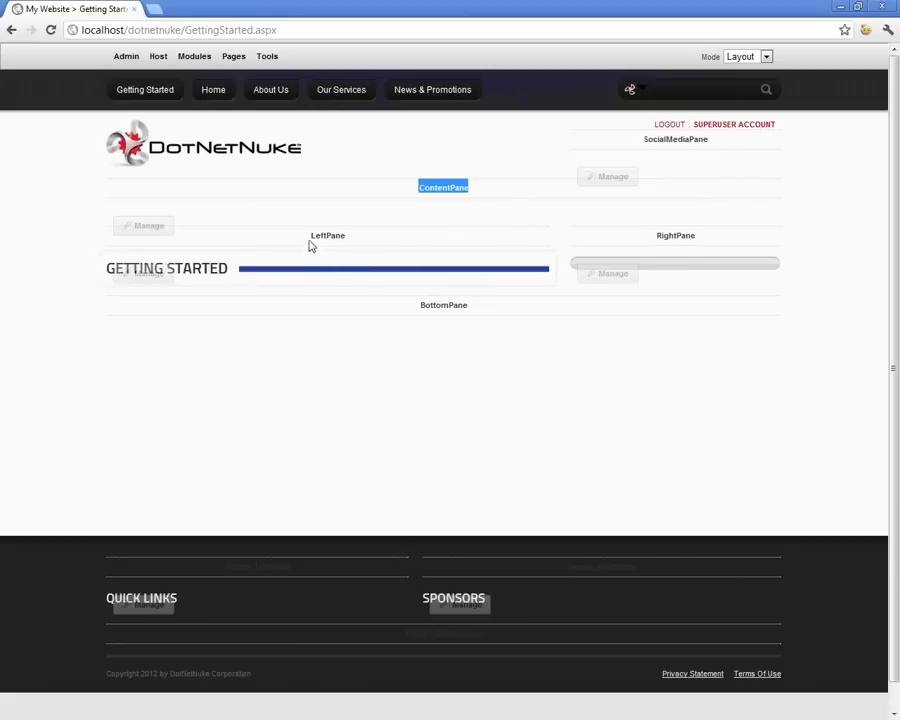
pyautogui.keyDown('shift'); pyautogui.click(318, 238); pyautogui.keyUp('shift')
pyautogui.click(327, 237)
pyautogui.doubleClick(327, 235)
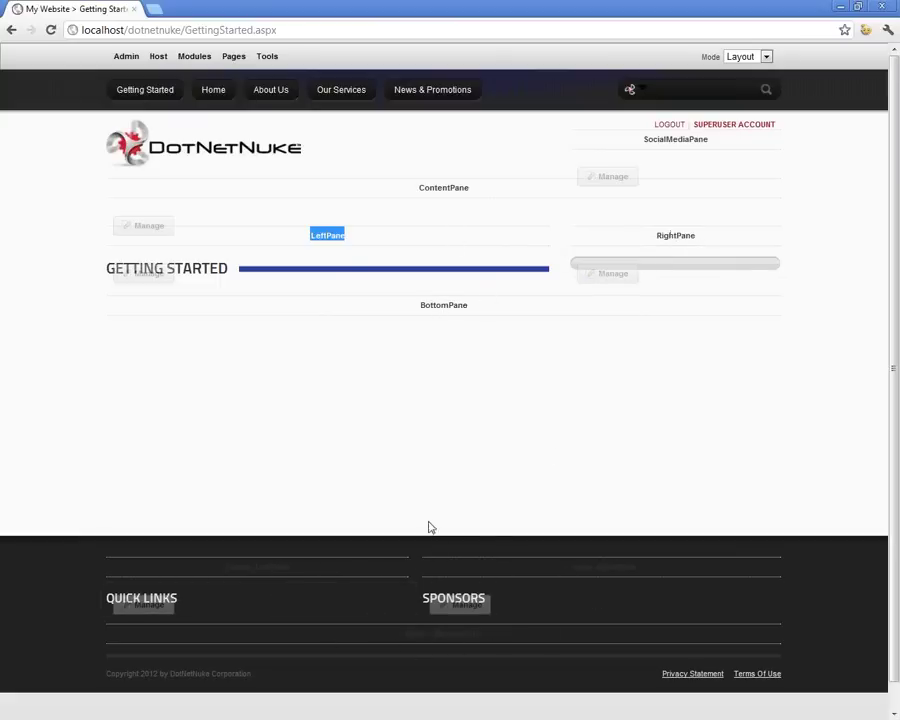
pyautogui.click(448, 431)
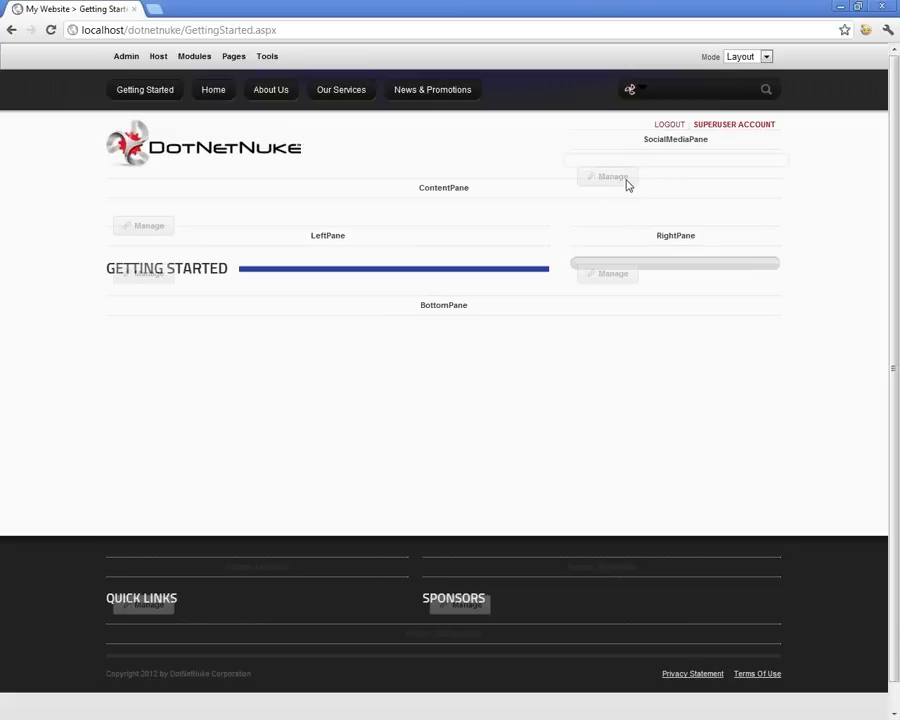
pyautogui.moveTo(619, 185)
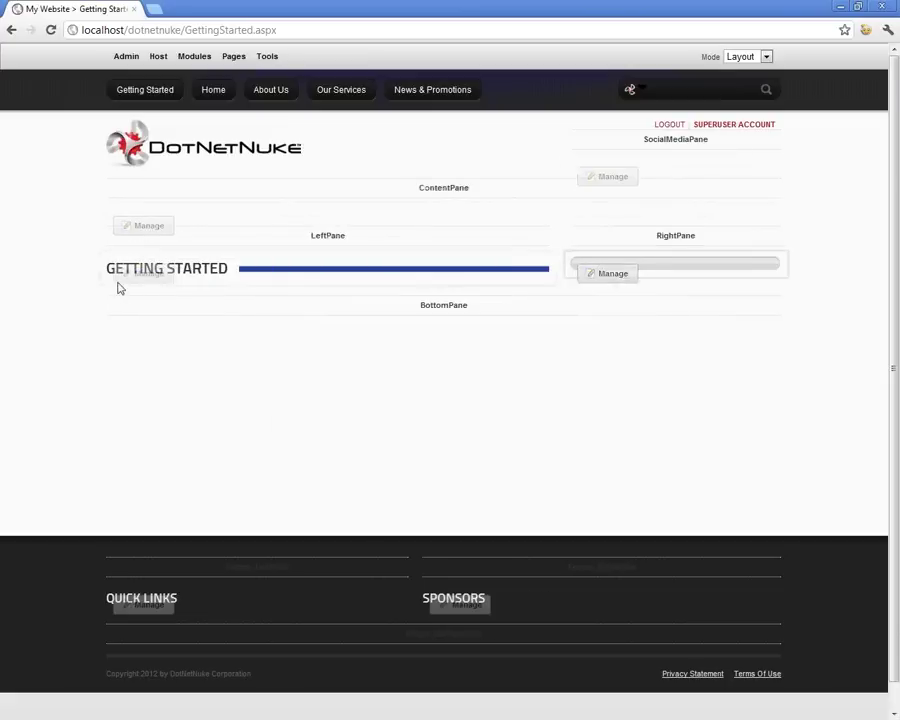
pyautogui.moveTo(157, 283)
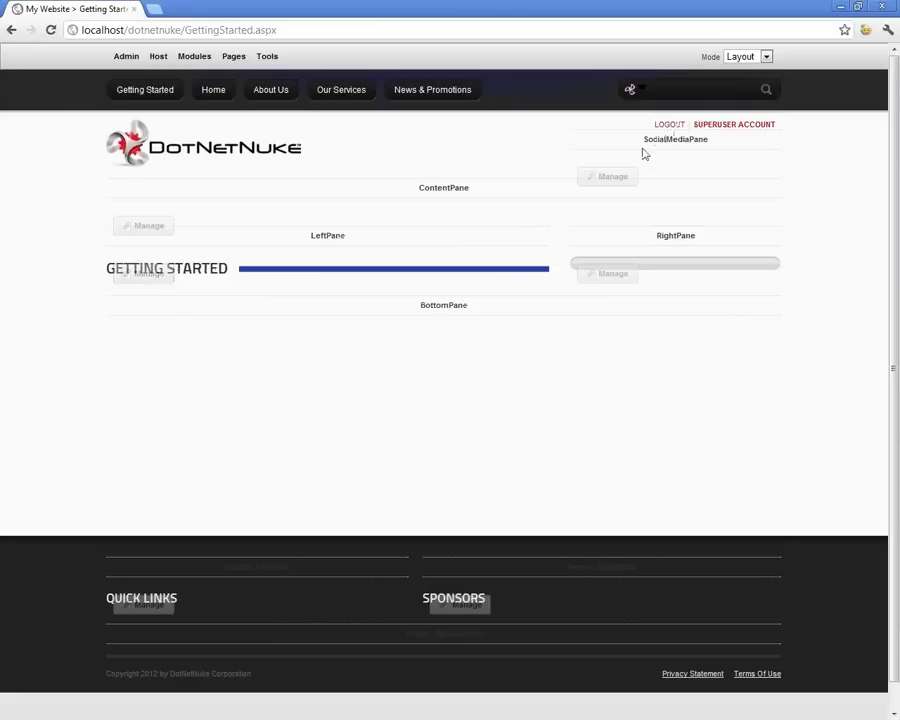
pyautogui.moveTo(602, 272)
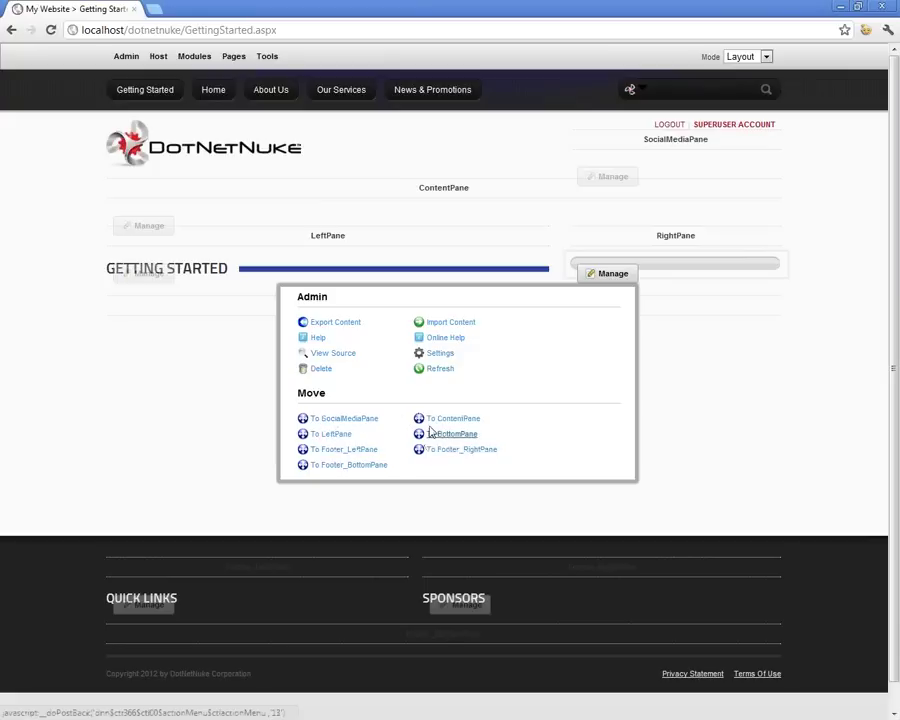
# Drop down the Mode list to show View, Edit, Layout and Preview.
pyautogui.click(765, 57)
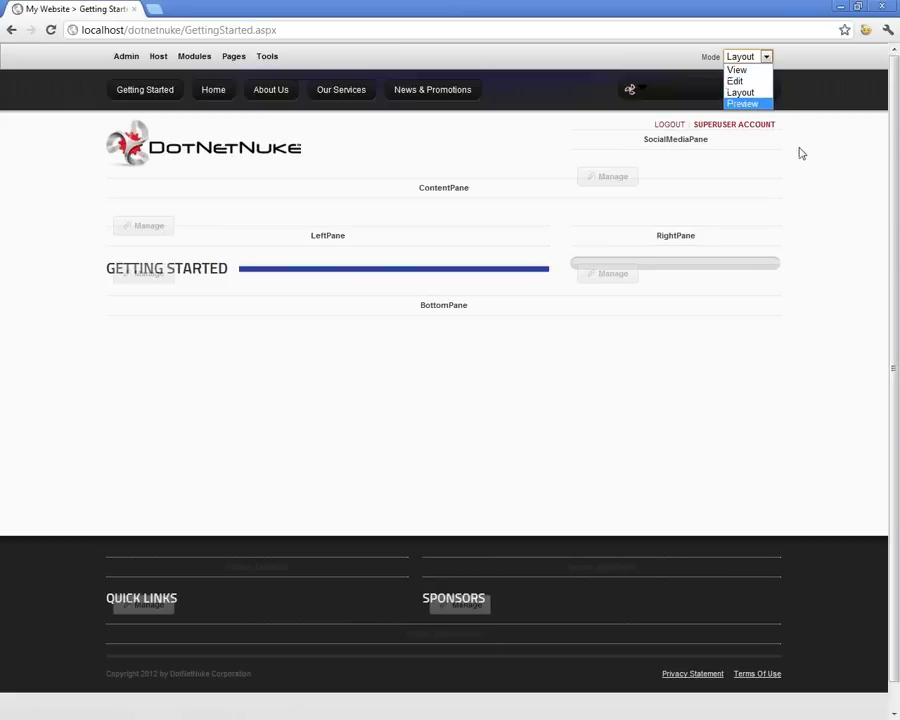
# Return the page to Edit mode and advance the slideshow to the Install Extensions slide.
pyautogui.click(752, 81)
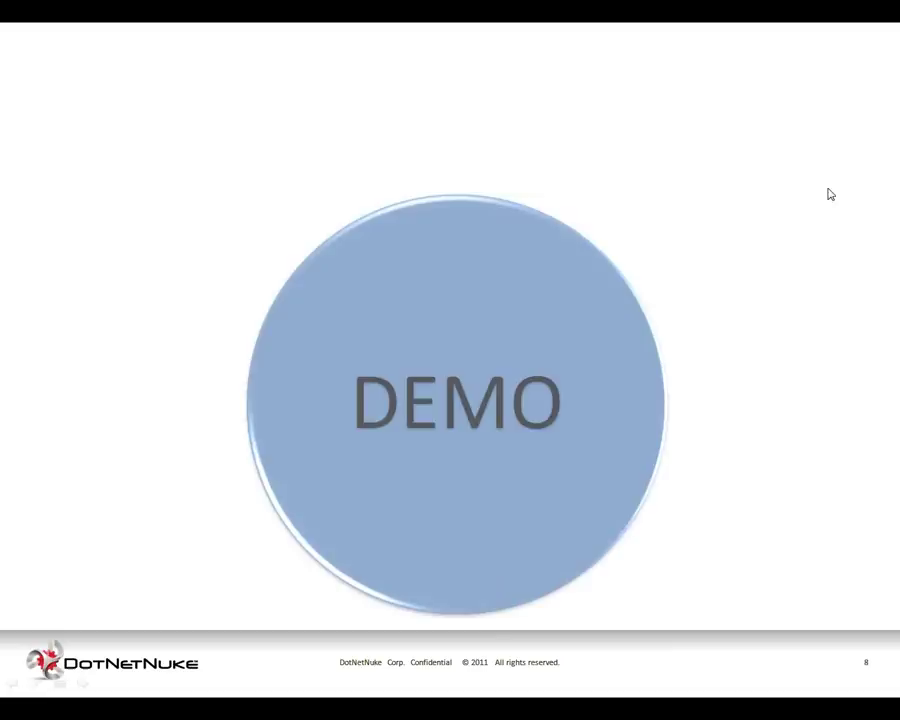
pyautogui.press('Right')
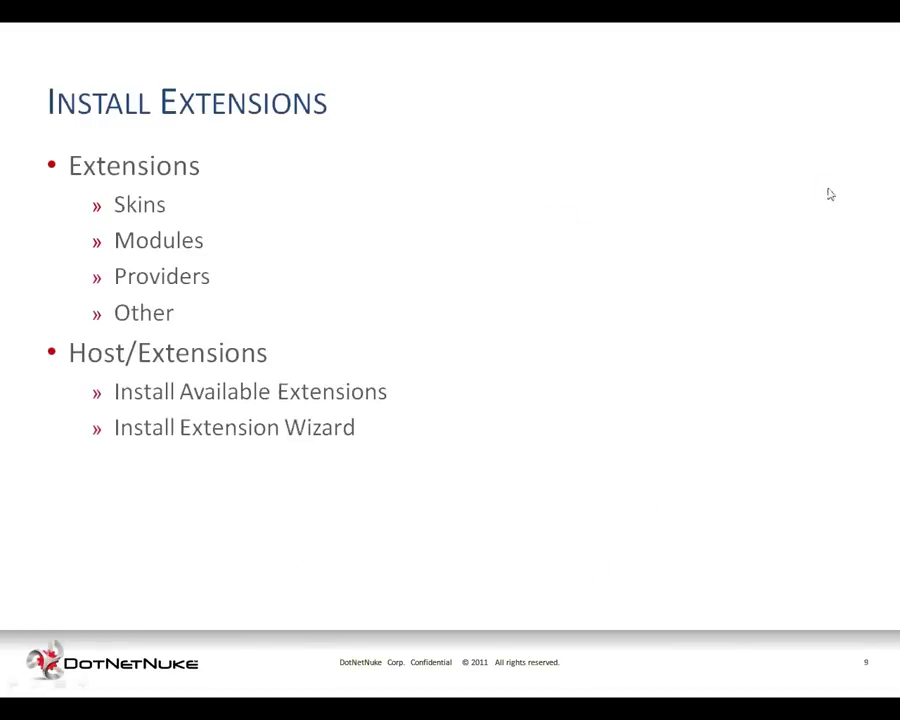
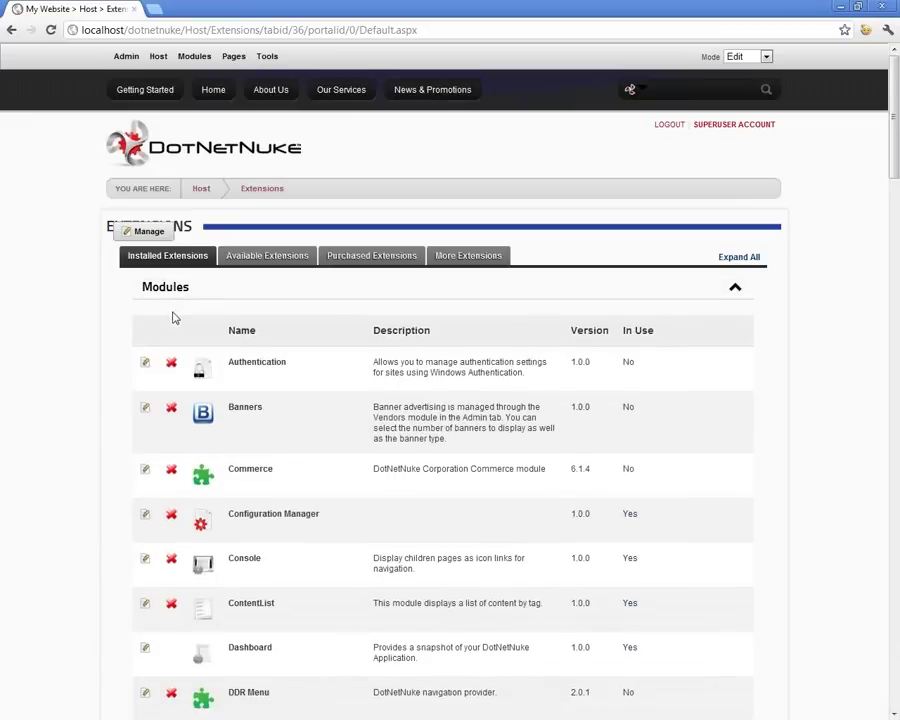
pyautogui.scroll(-4, 172, 315)
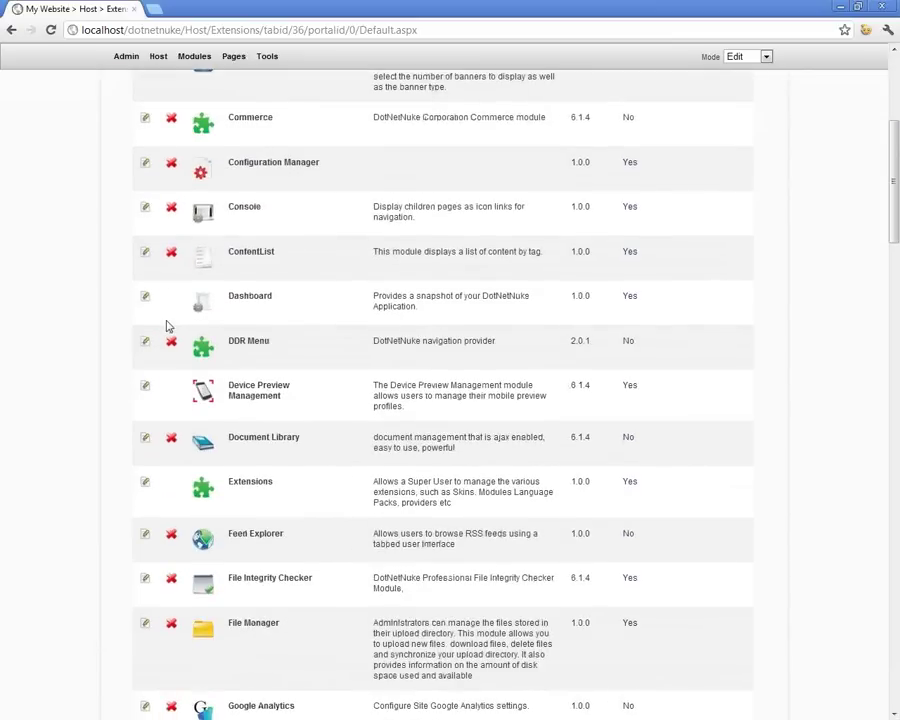
pyautogui.scroll(-3, 168, 326)
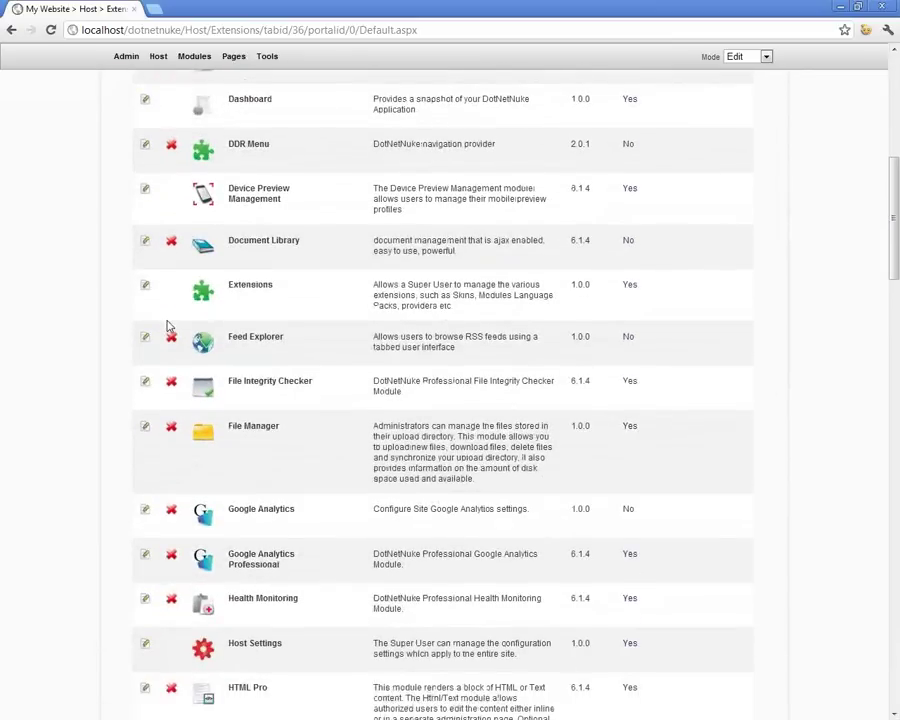
pyautogui.scroll(-3, 168, 326)
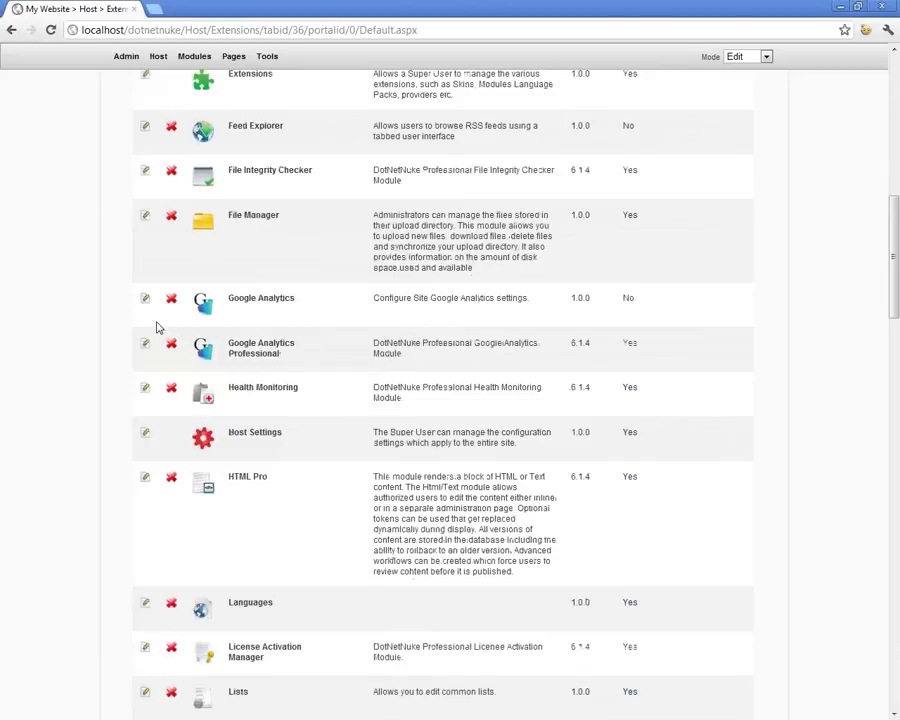
pyautogui.scroll(12, 170, 322)
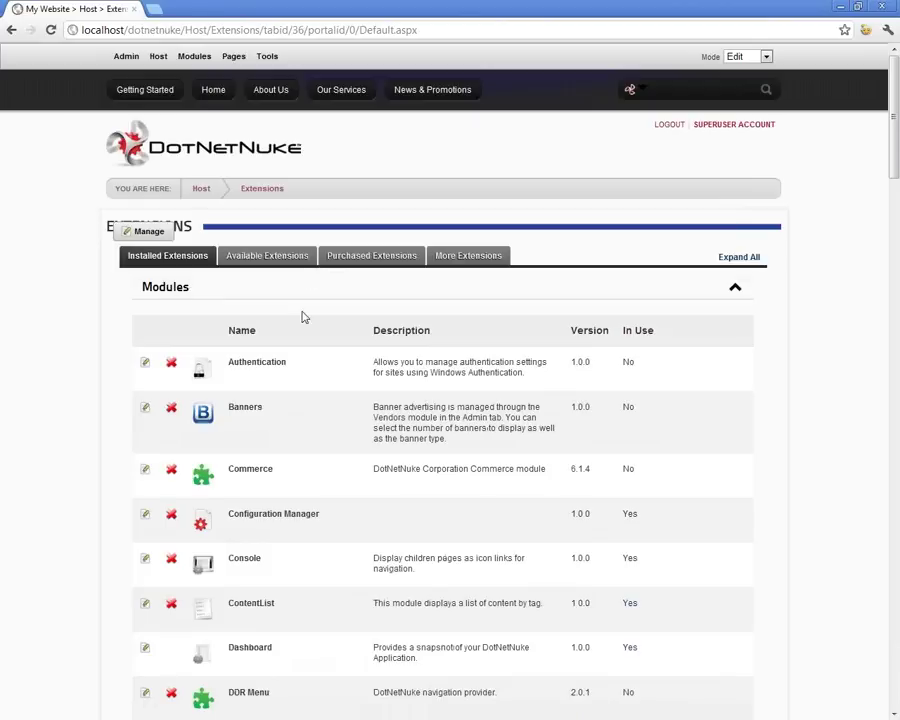
pyautogui.scroll(1, 303, 315)
# List the available extensions and begin installing the Razor Host module.
pyautogui.click(270, 258)
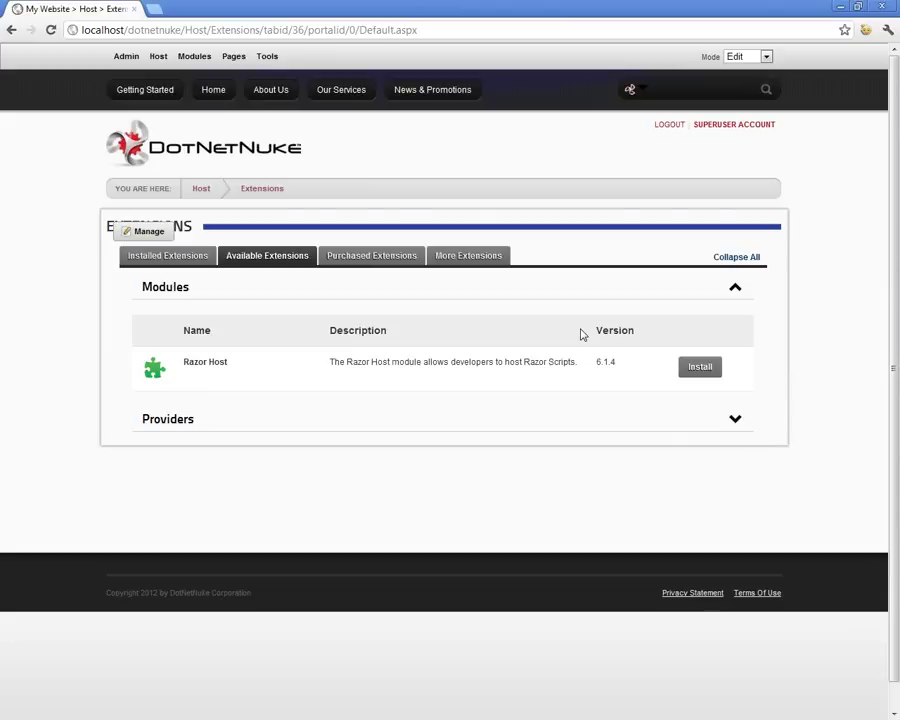
pyautogui.click(697, 367)
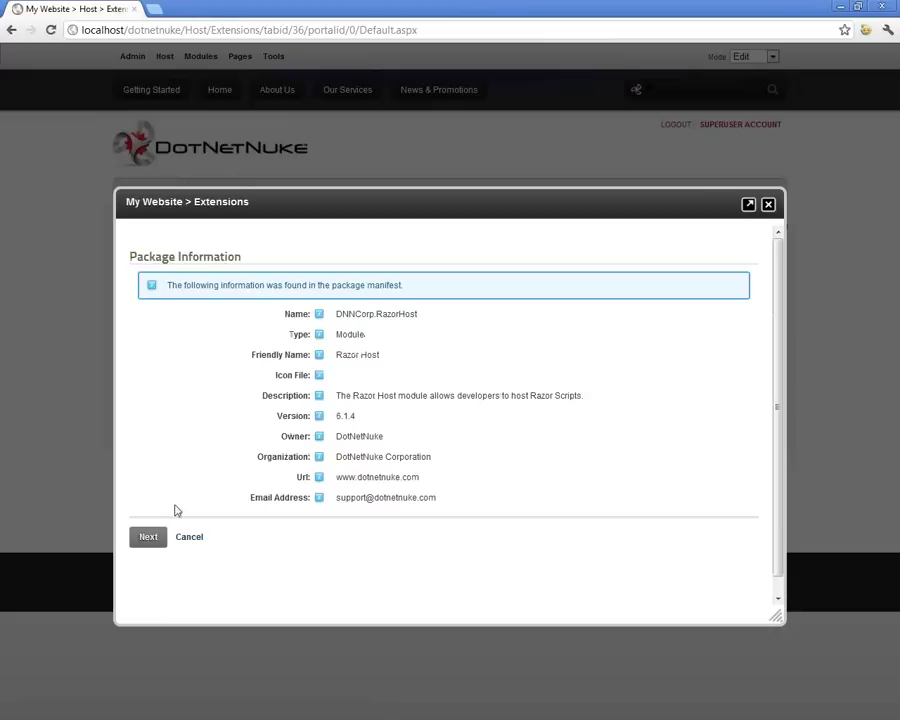
# Install the Razor Host package past the package info and release notes, accepting its license.
pyautogui.click(142, 540)
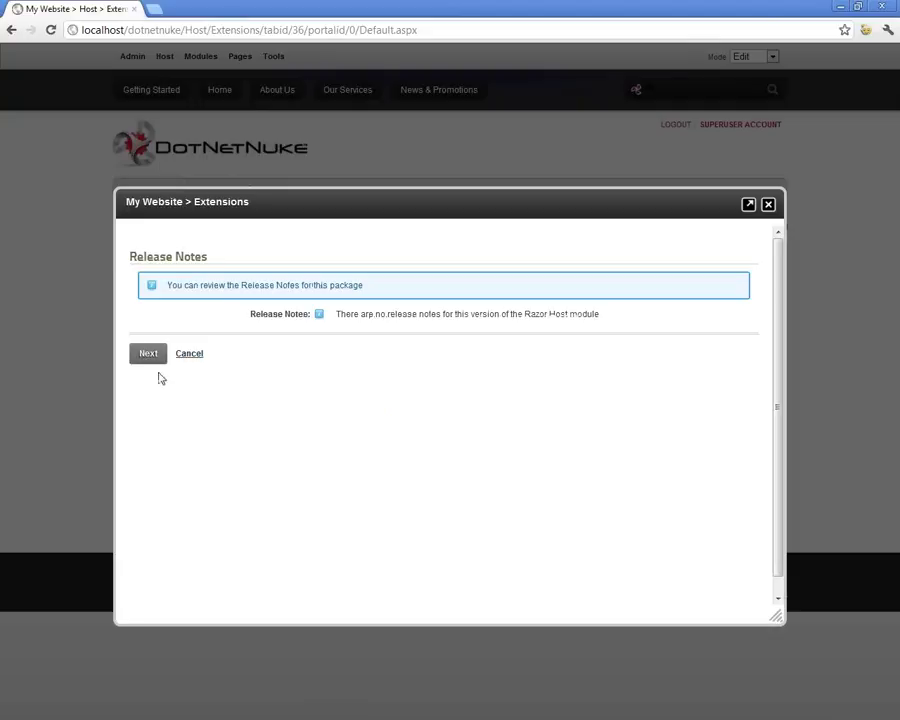
pyautogui.click(155, 357)
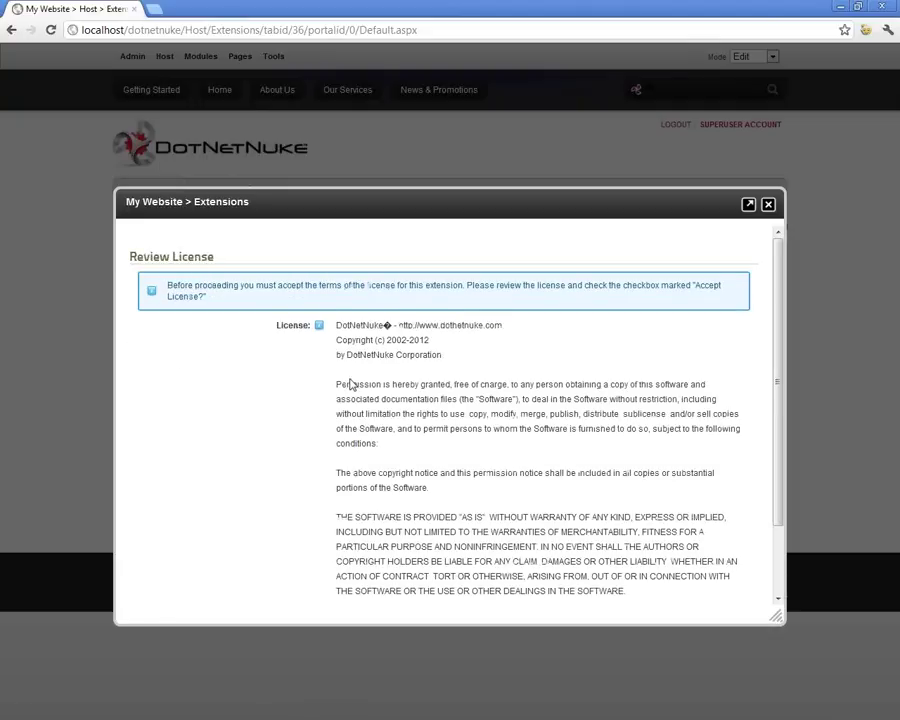
pyautogui.scroll(-2, 350, 384)
pyautogui.click(336, 529)
pyautogui.click(155, 594)
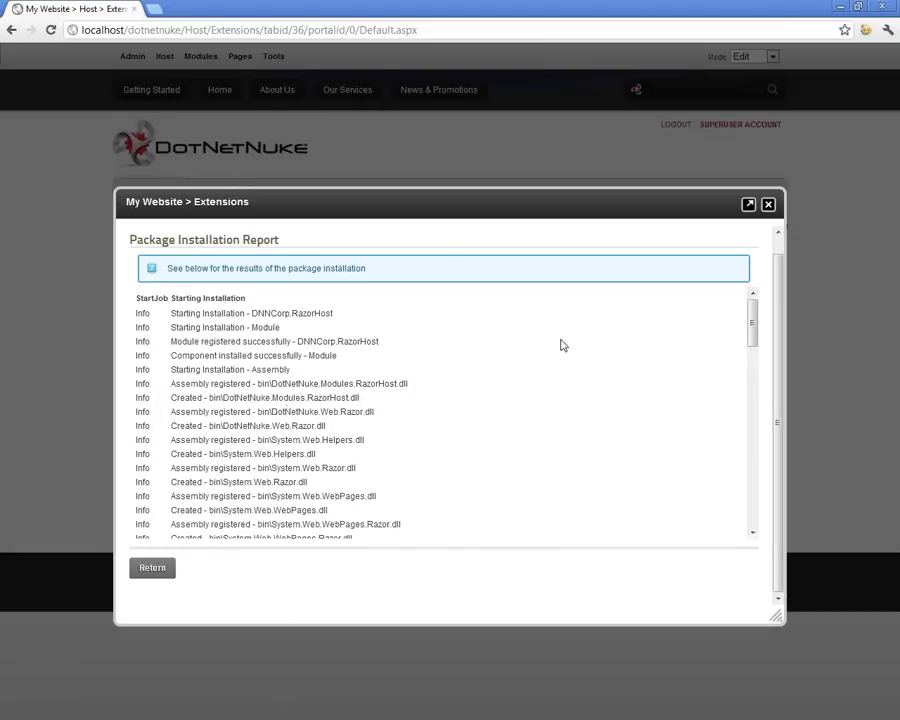
# Review the Installation successful report, then close it and return to the extensions.
pyautogui.moveTo(751, 312); pyautogui.dragTo(759, 526)
pyautogui.moveTo(268, 511); pyautogui.dragTo(172, 513)
pyautogui.click(182, 525)
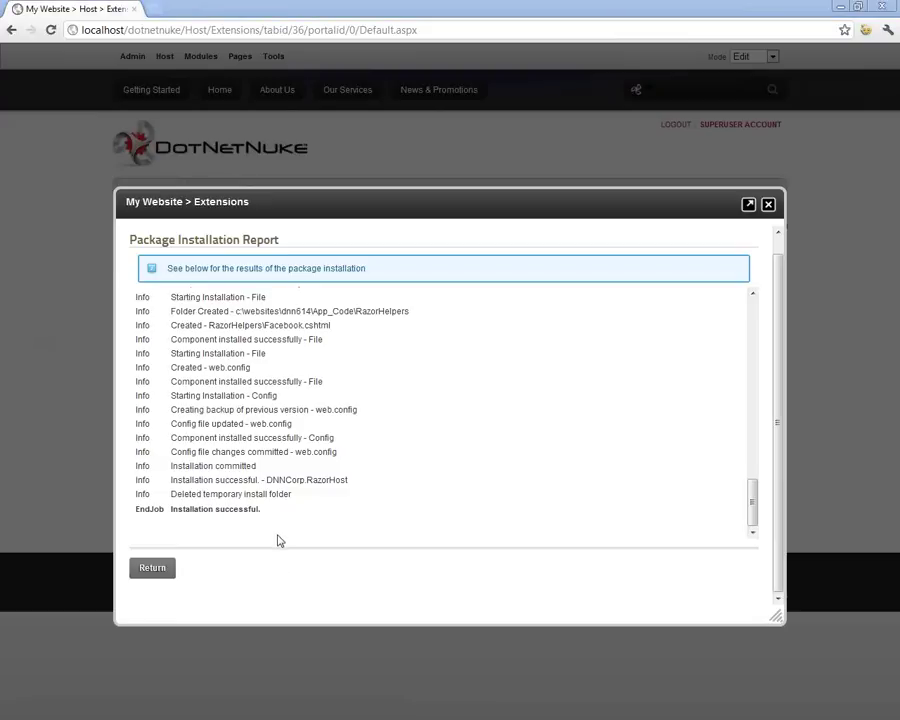
pyautogui.click(166, 568)
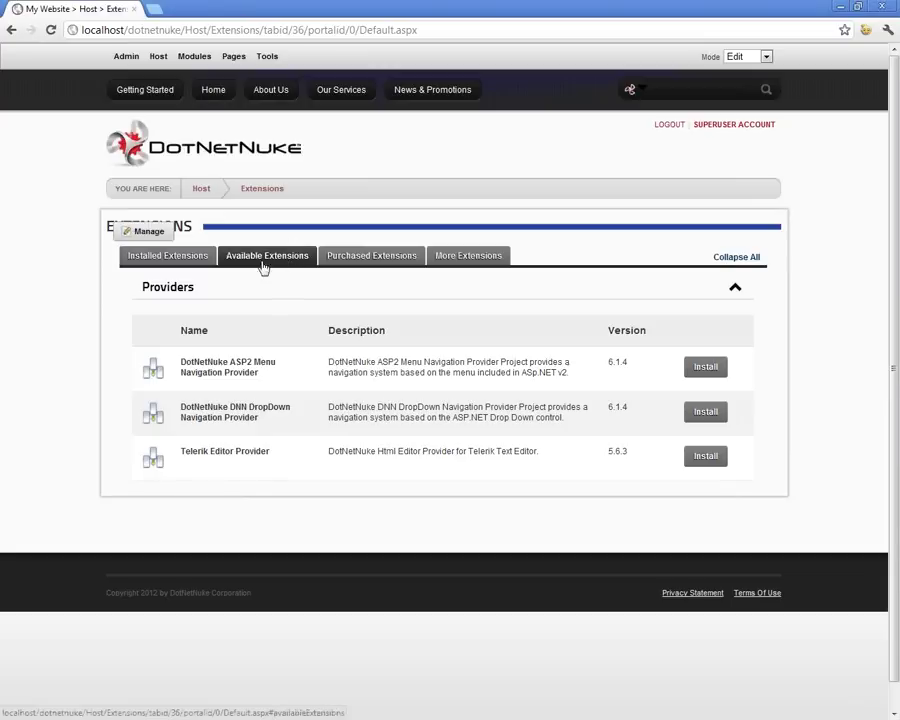
# Verify Razor Host 6.1.4 appears under Installed Extensions, then go back to the page top.
pyautogui.click(195, 262)
pyautogui.scroll(-10, 254, 426)
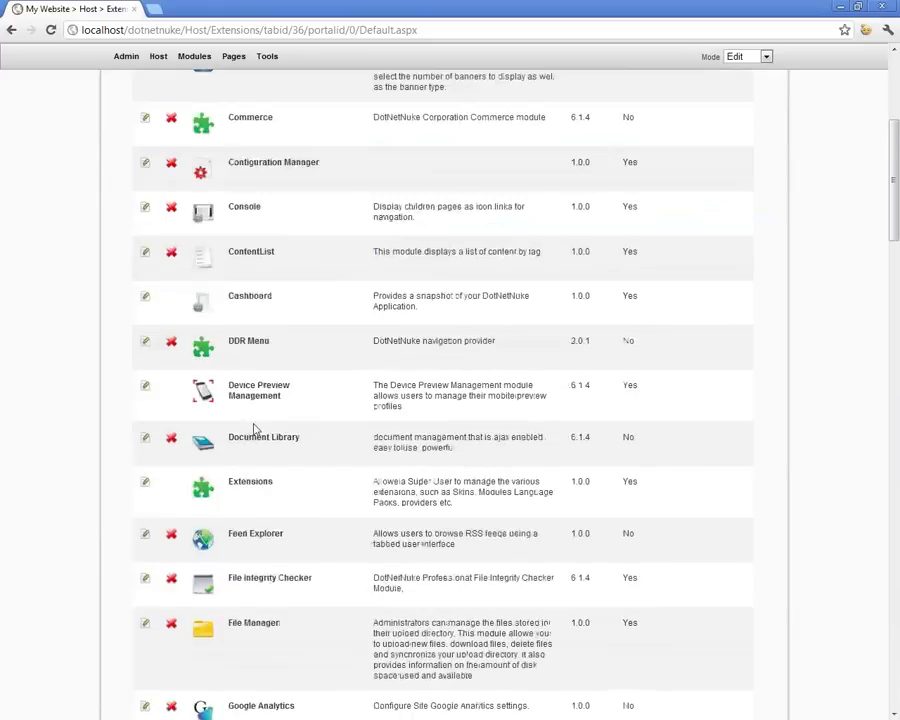
pyautogui.scroll(-4, 262, 459)
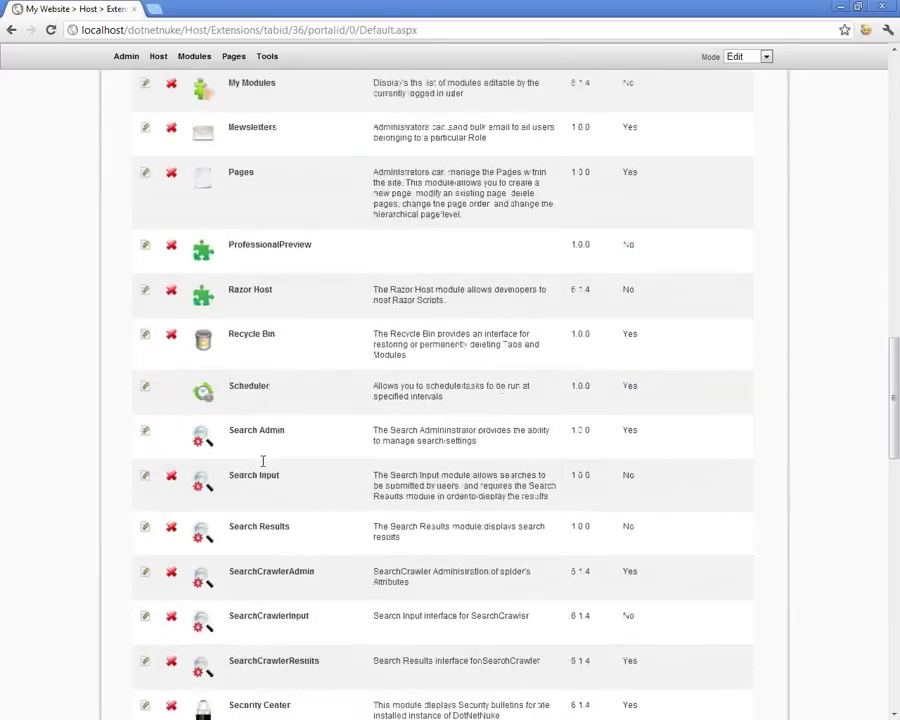
pyautogui.moveTo(276, 222); pyautogui.dragTo(233, 224)
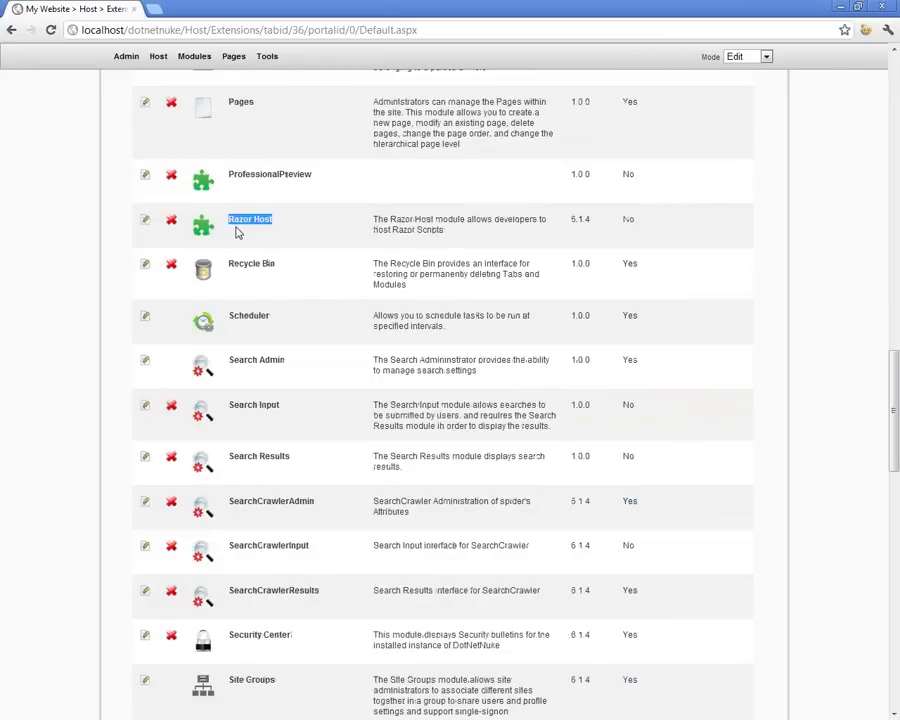
pyautogui.press('Home')
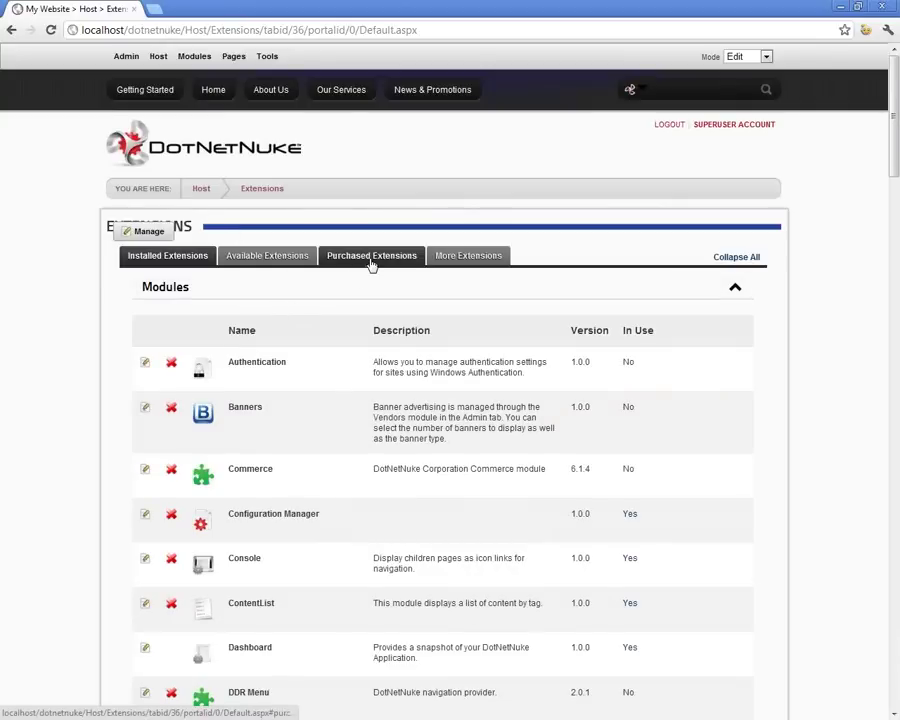
# Search the More Extensions store for 'Feedback'.
pyautogui.click(461, 258)
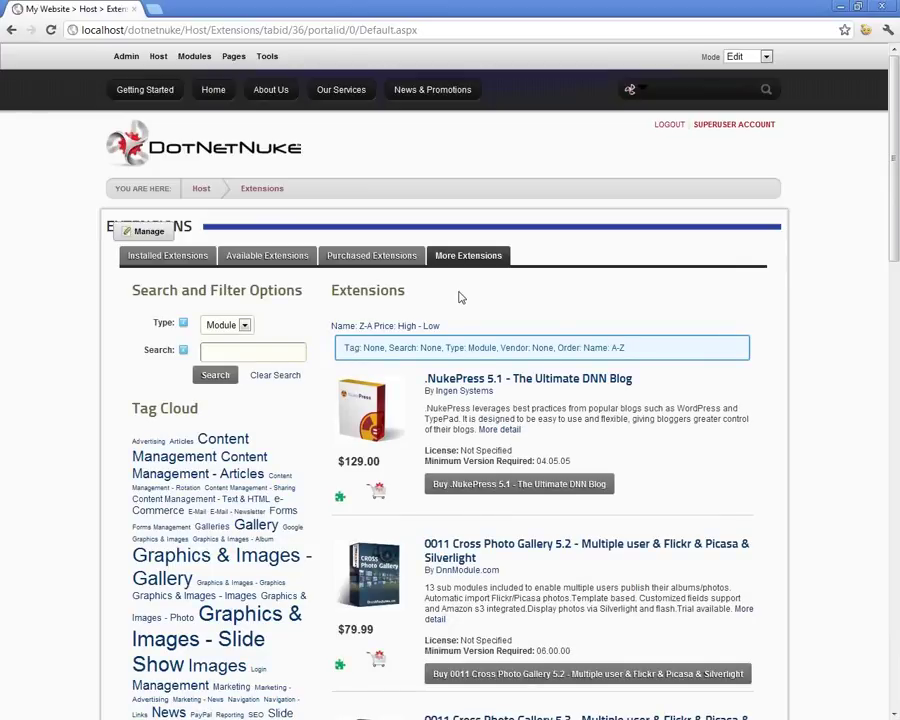
pyautogui.click(265, 348)
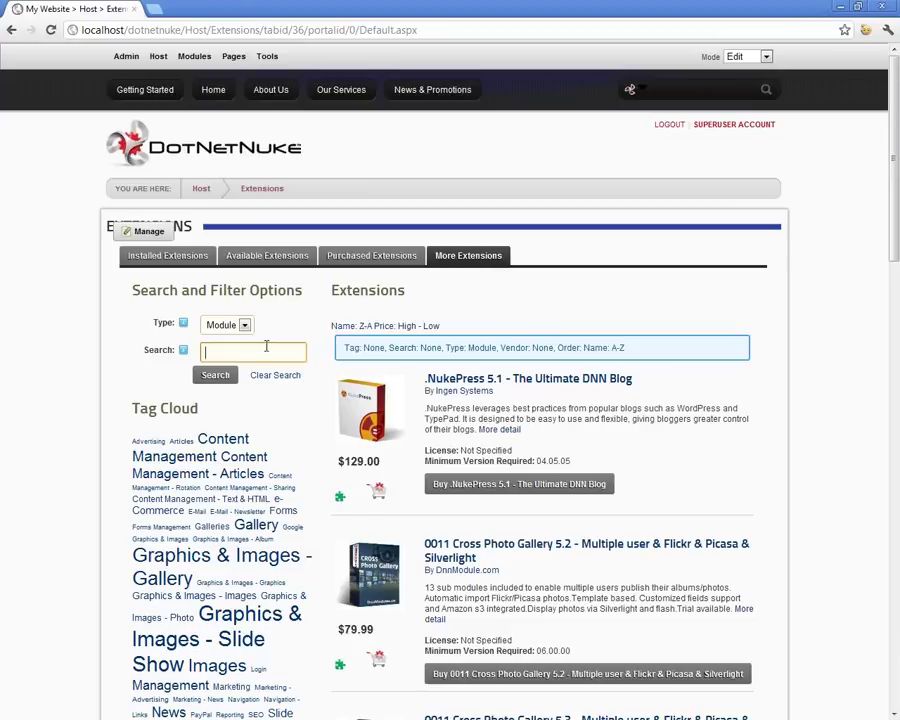
pyautogui.write('Feedback')
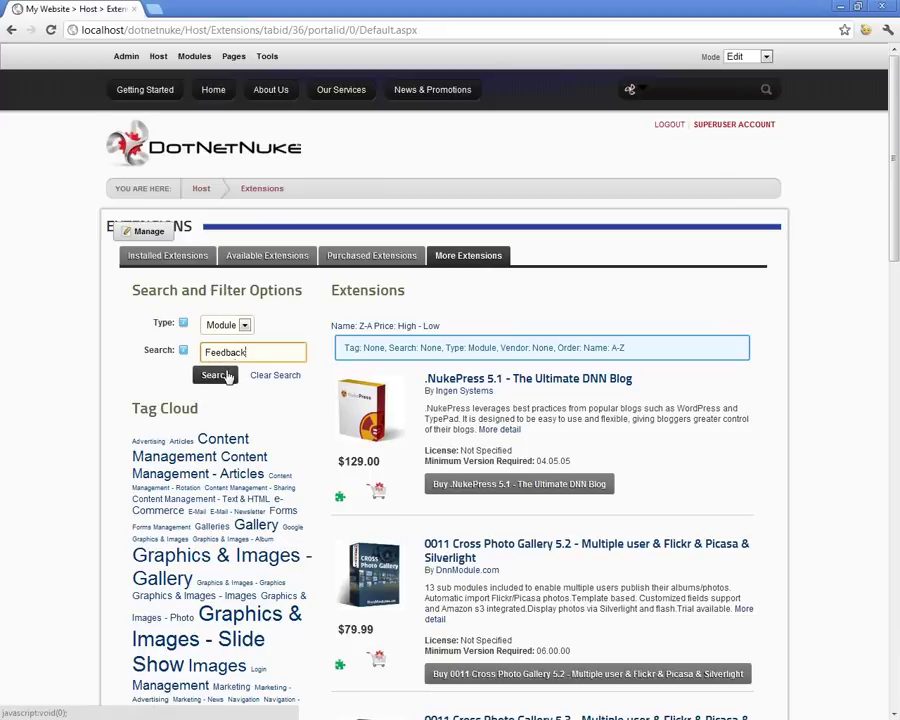
pyautogui.click(226, 376)
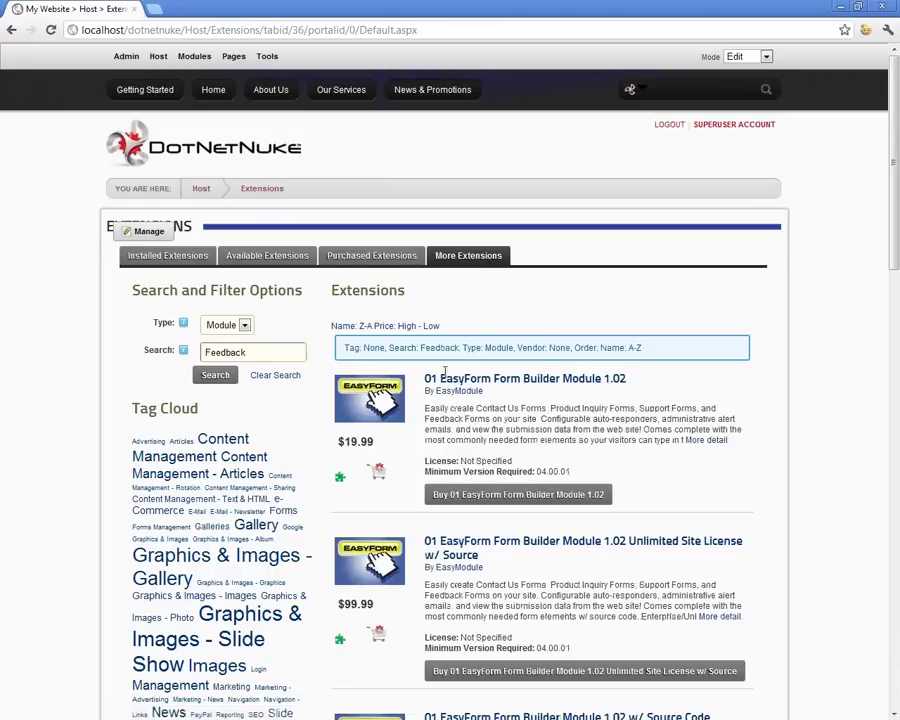
# Sort the Feedback search results by price, lowest first.
pyautogui.scroll(-1, 420, 365)
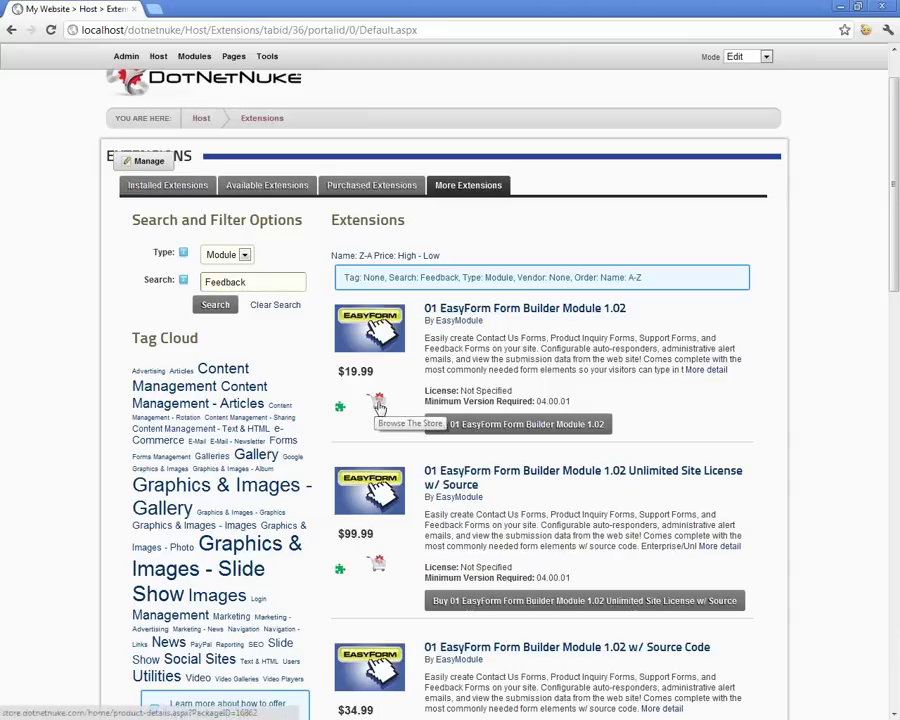
pyautogui.scroll(-4, 380, 401)
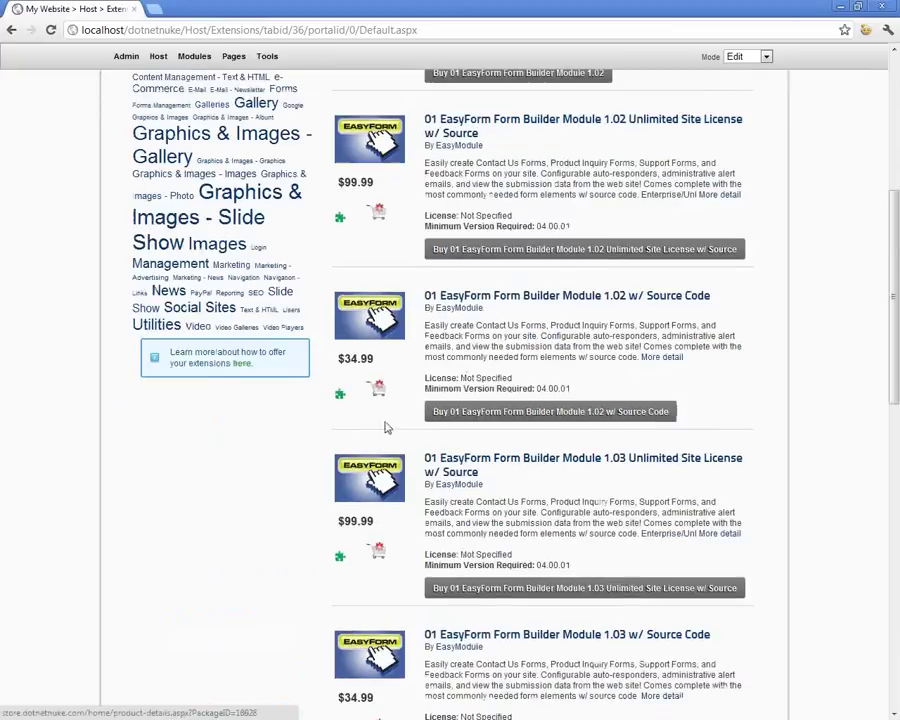
pyautogui.scroll(5, 384, 510)
pyautogui.click(407, 328)
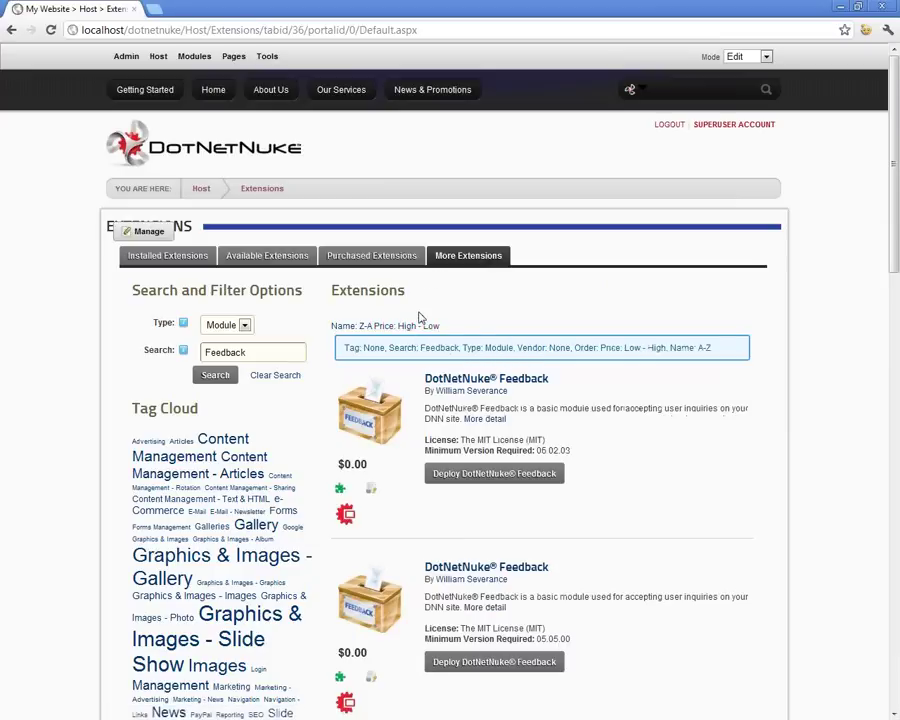
pyautogui.scroll(-1, 632, 404)
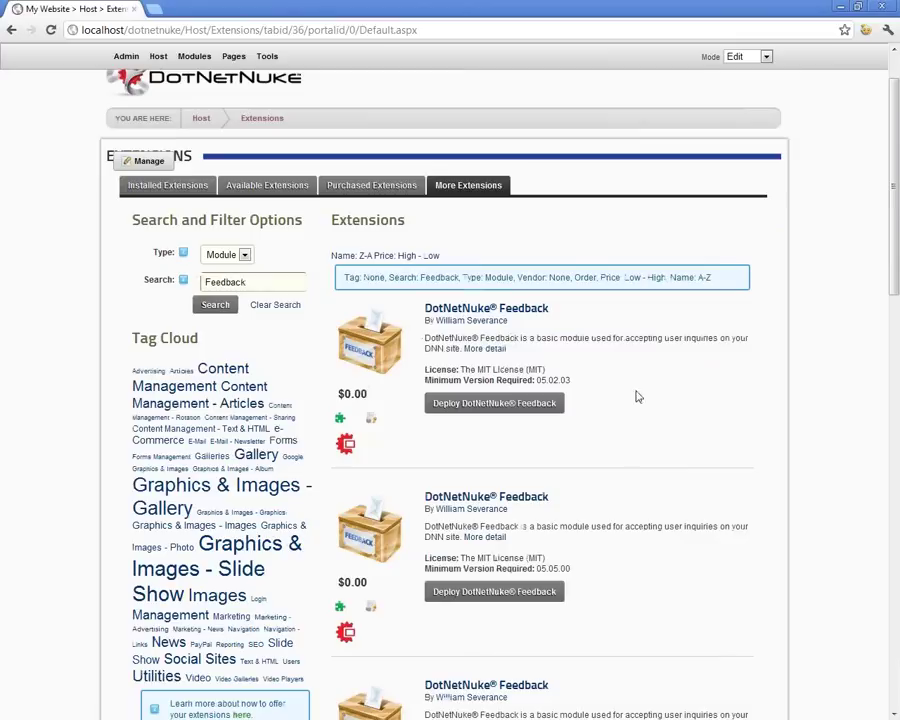
pyautogui.scroll(-1, 640, 350)
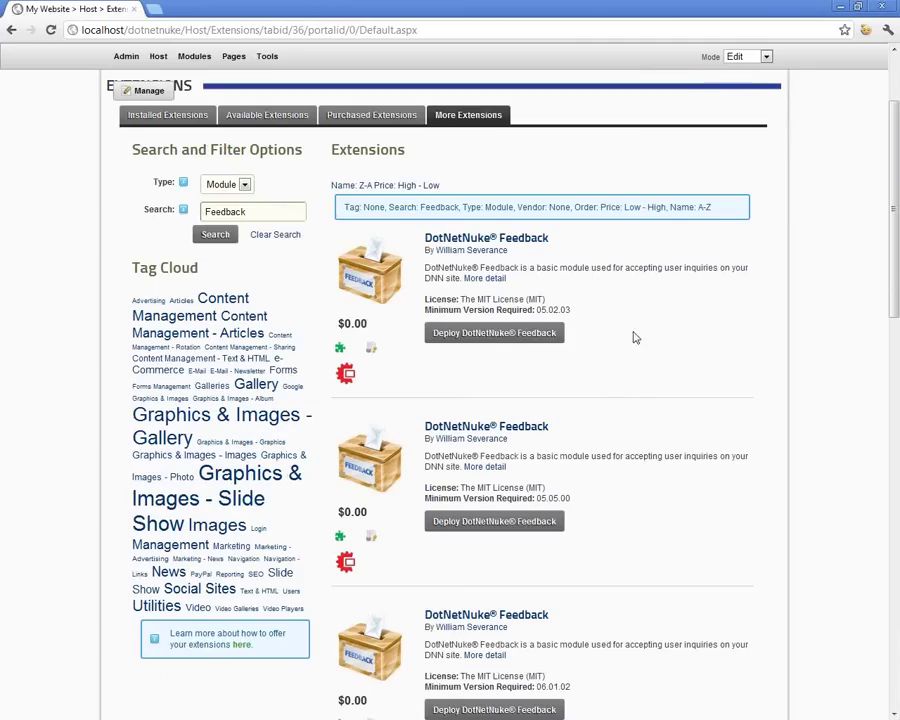
pyautogui.scroll(-1, 650, 320)
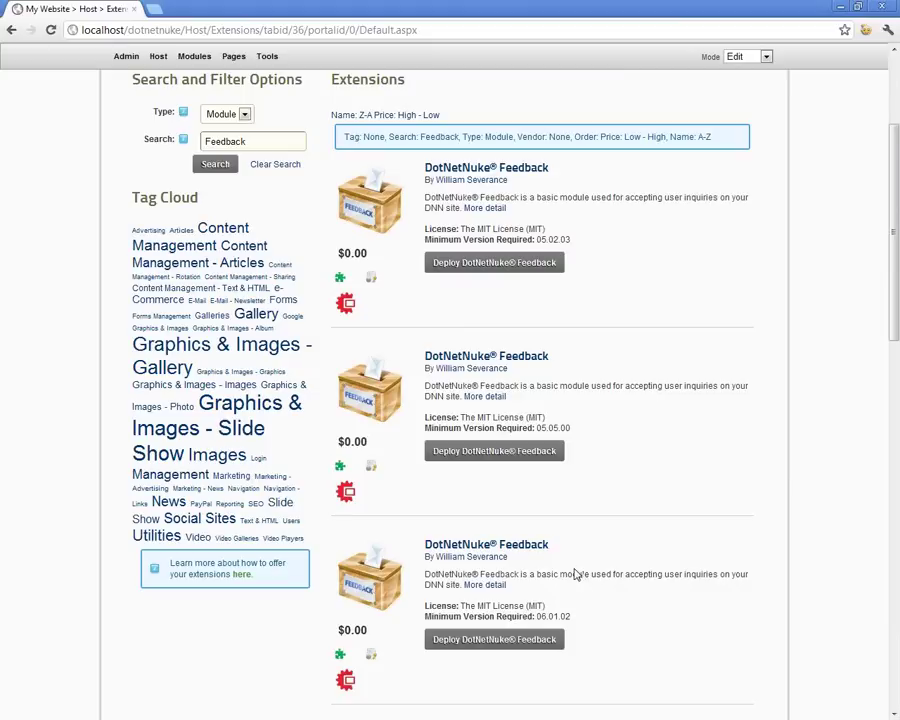
pyautogui.moveTo(580, 619); pyautogui.dragTo(539, 619)
pyautogui.click(601, 625)
pyautogui.moveTo(577, 623); pyautogui.dragTo(474, 620)
# Deploy the DNN_Feedback module, which requires version 06.01.02, to the site.
pyautogui.click(581, 617)
pyautogui.click(490, 641)
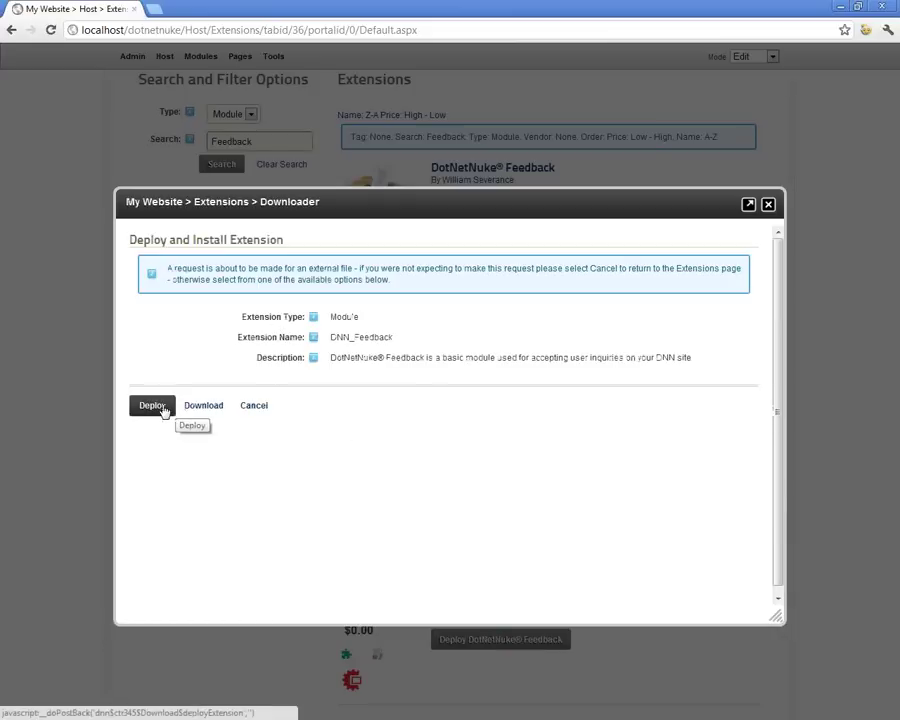
pyautogui.click(312, 337)
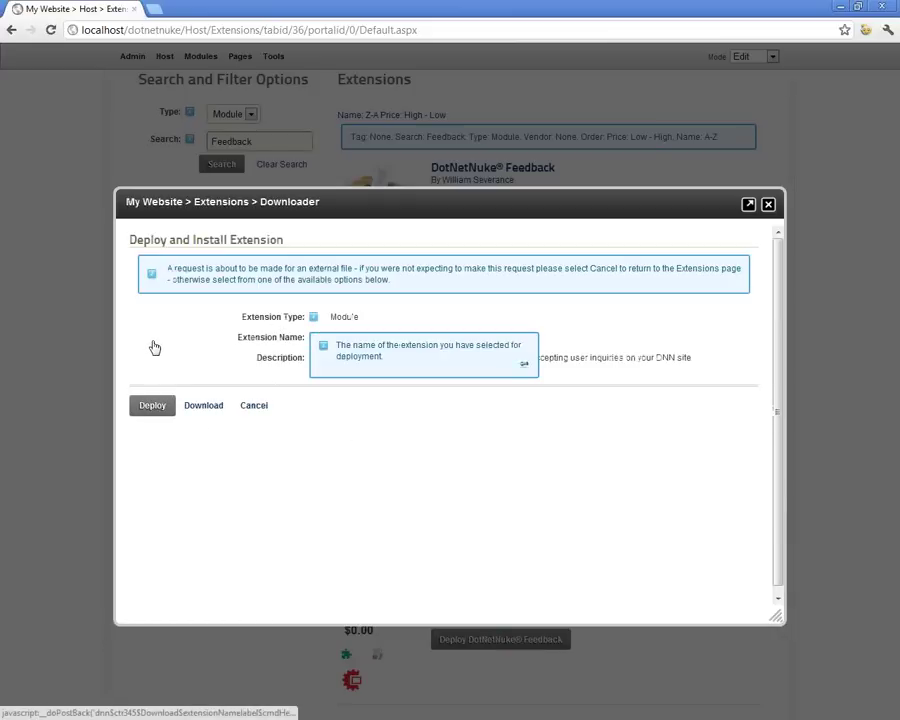
pyautogui.click(148, 406)
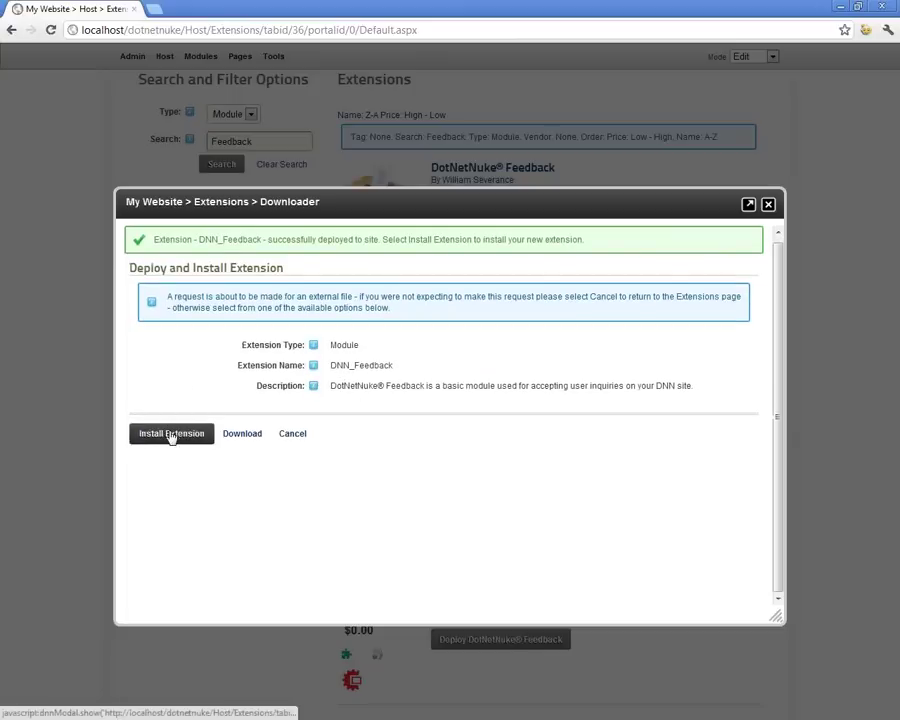
# Install the deployed Feedback extension, accepting its license terms.
pyautogui.click(172, 434)
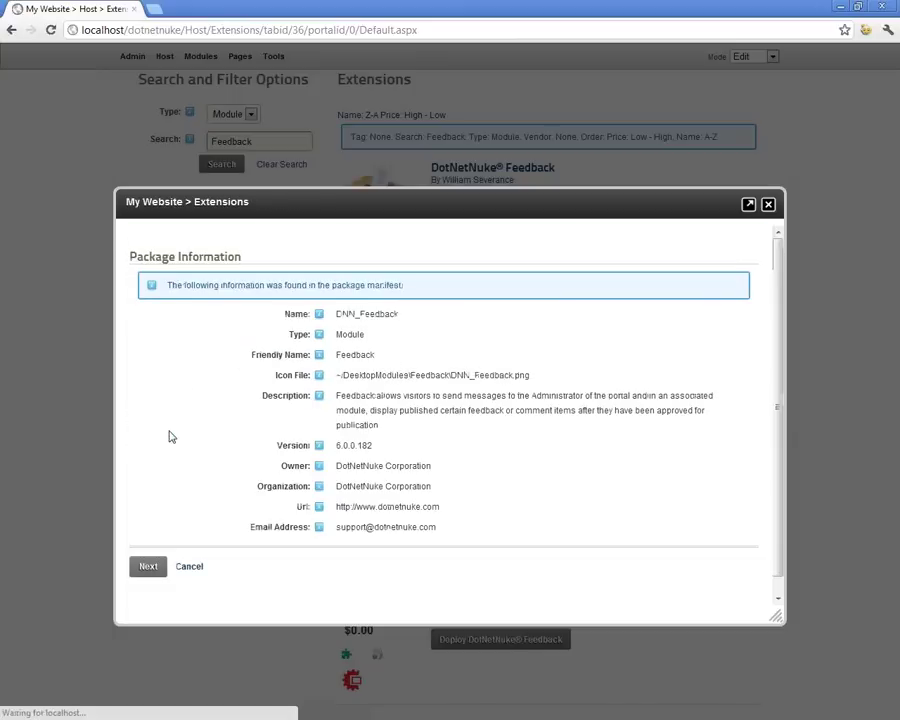
pyautogui.click(148, 566)
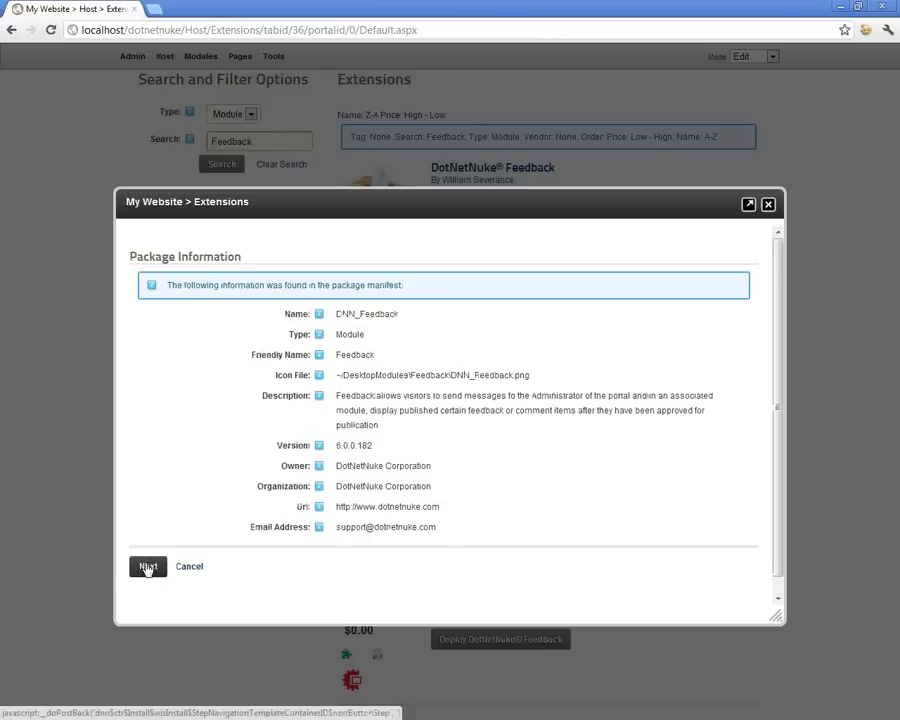
pyautogui.scroll(-5, 350, 470)
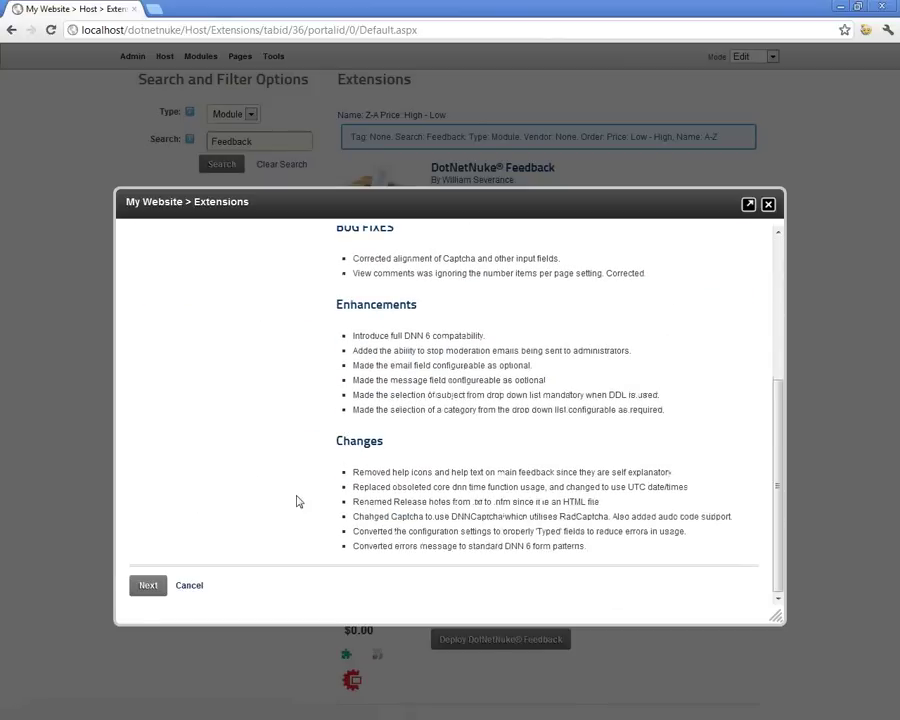
pyautogui.click(150, 586)
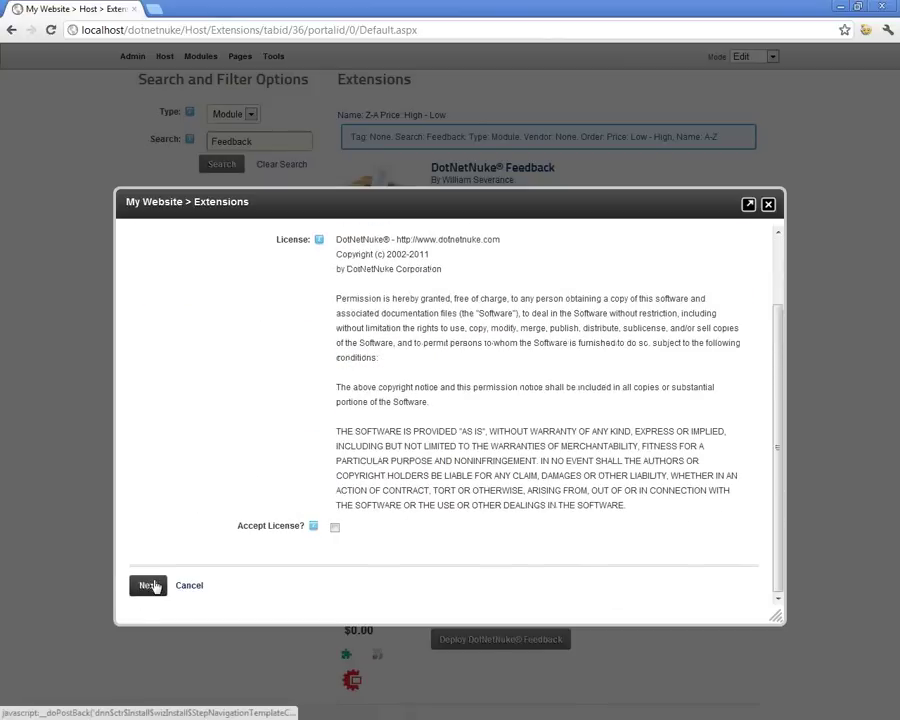
pyautogui.click(335, 527)
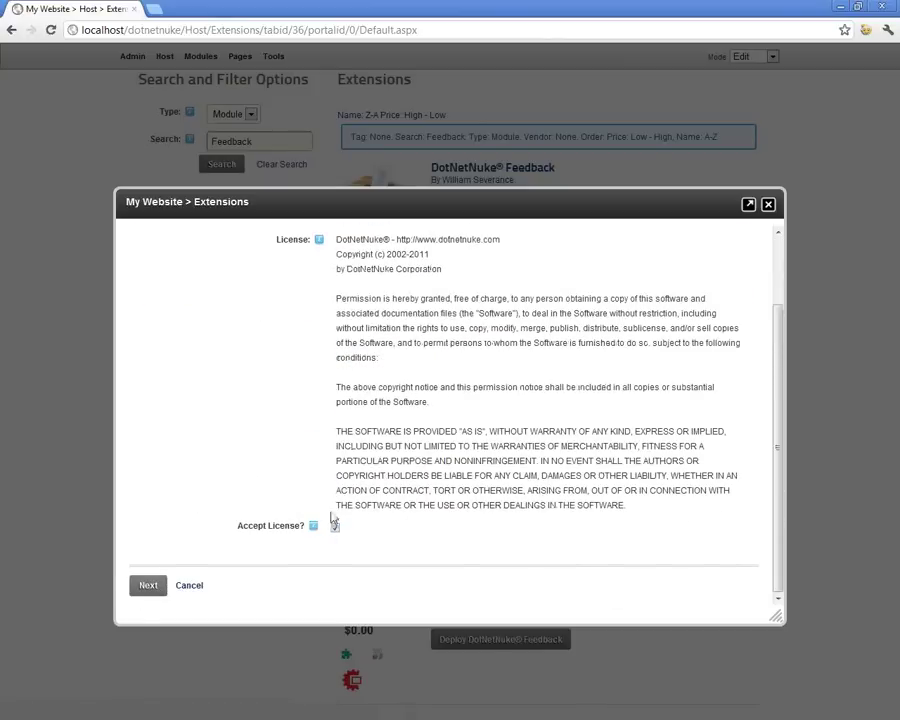
pyautogui.click(150, 588)
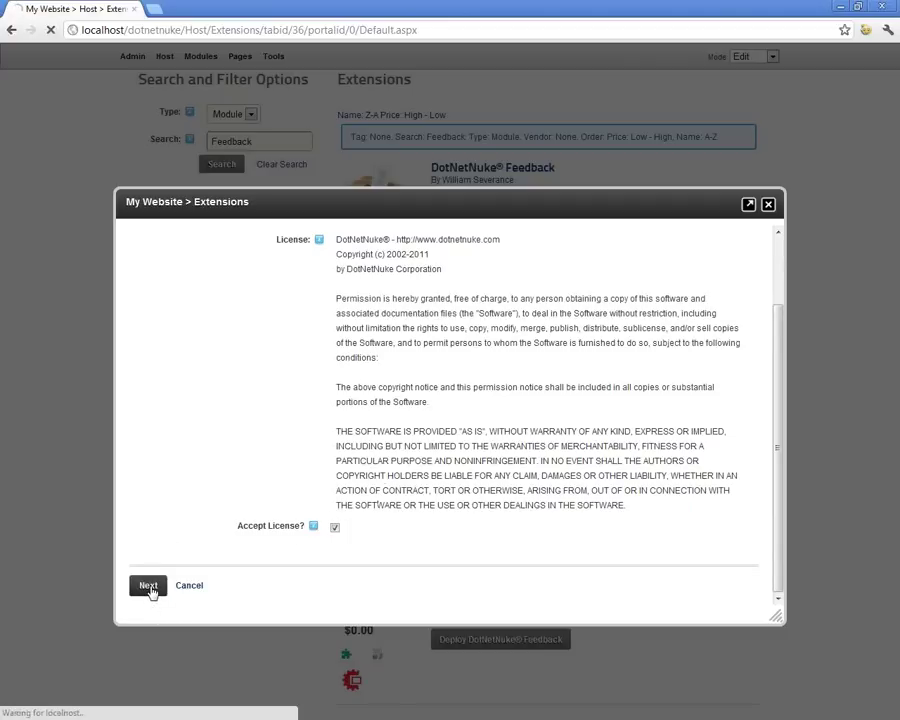
pyautogui.scroll(-15, 251, 380)
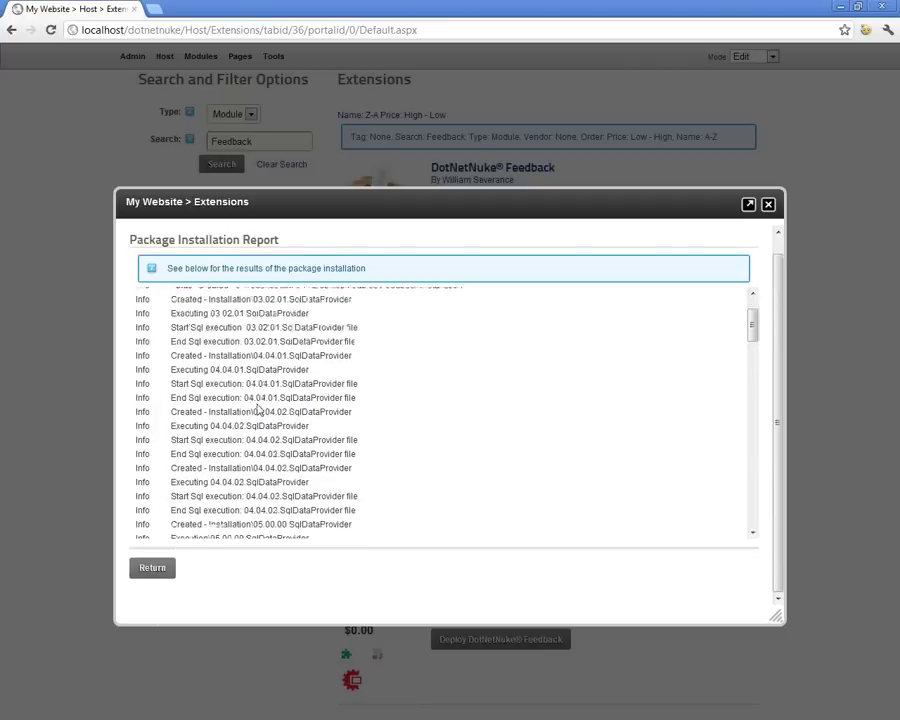
pyautogui.scroll(-5, 290, 460)
pyautogui.moveTo(262, 510); pyautogui.dragTo(177, 510)
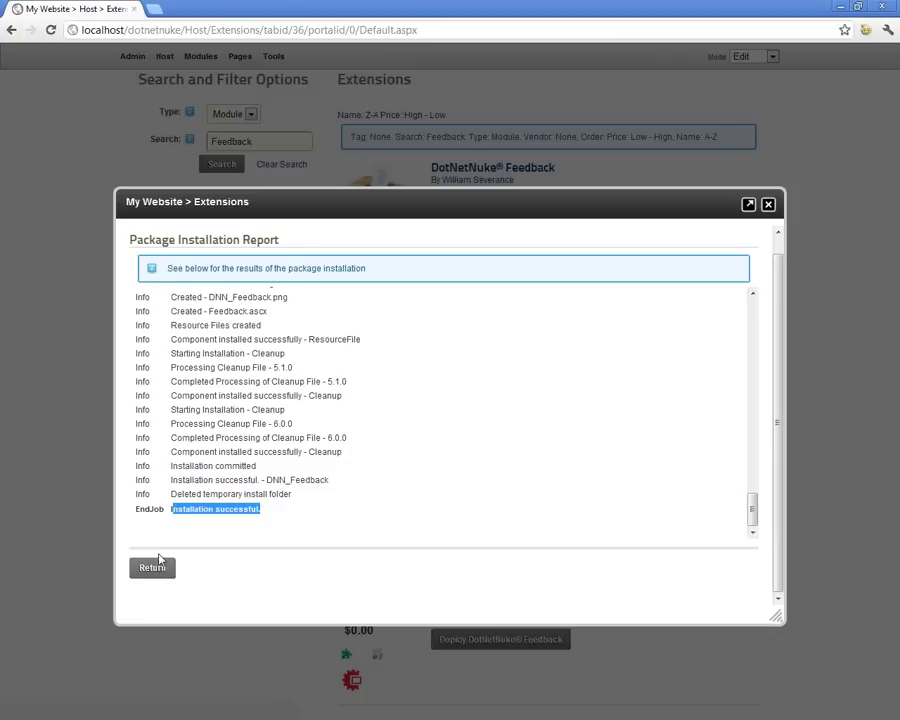
pyautogui.click(233, 508)
# Return to Extensions, show Purchased Extensions, and bring up the Store credentials form.
pyautogui.click(143, 568)
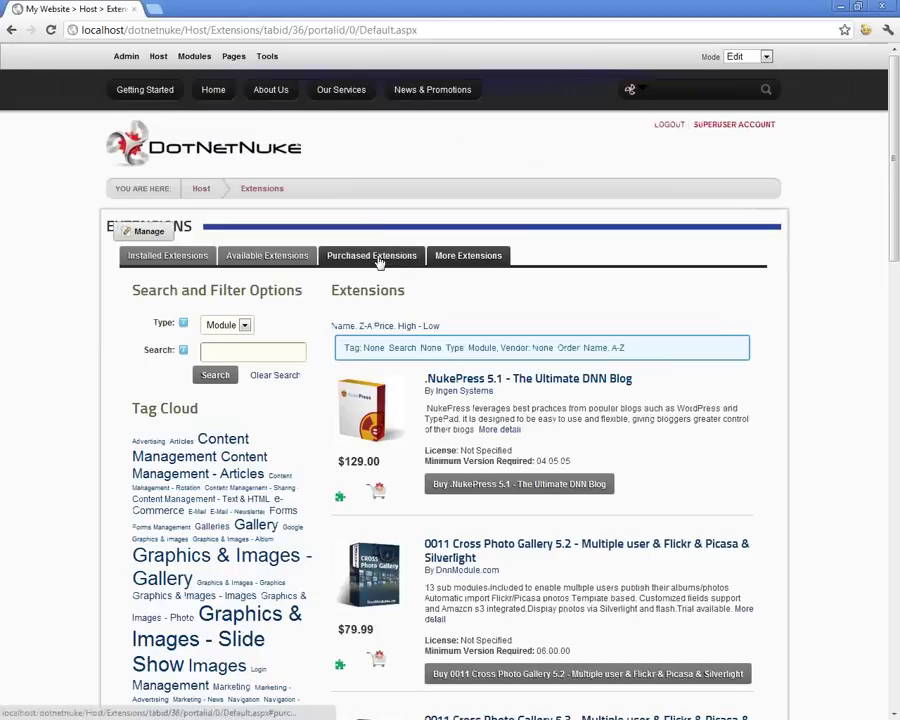
pyautogui.click(378, 260)
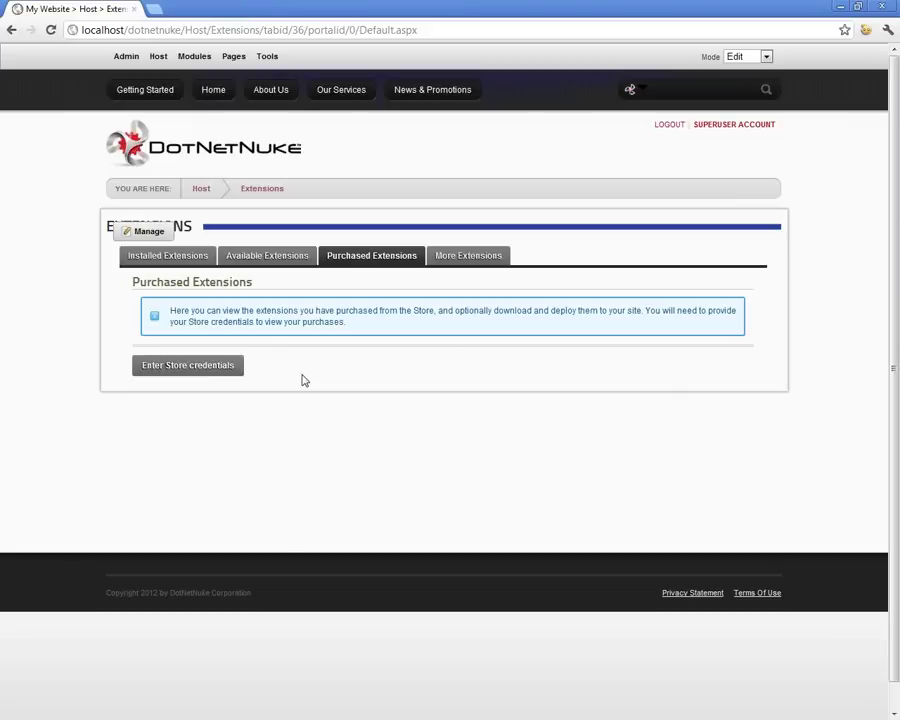
pyautogui.click(215, 372)
# Enter the Store account username and password in Store Details and save them.
pyautogui.click(356, 241)
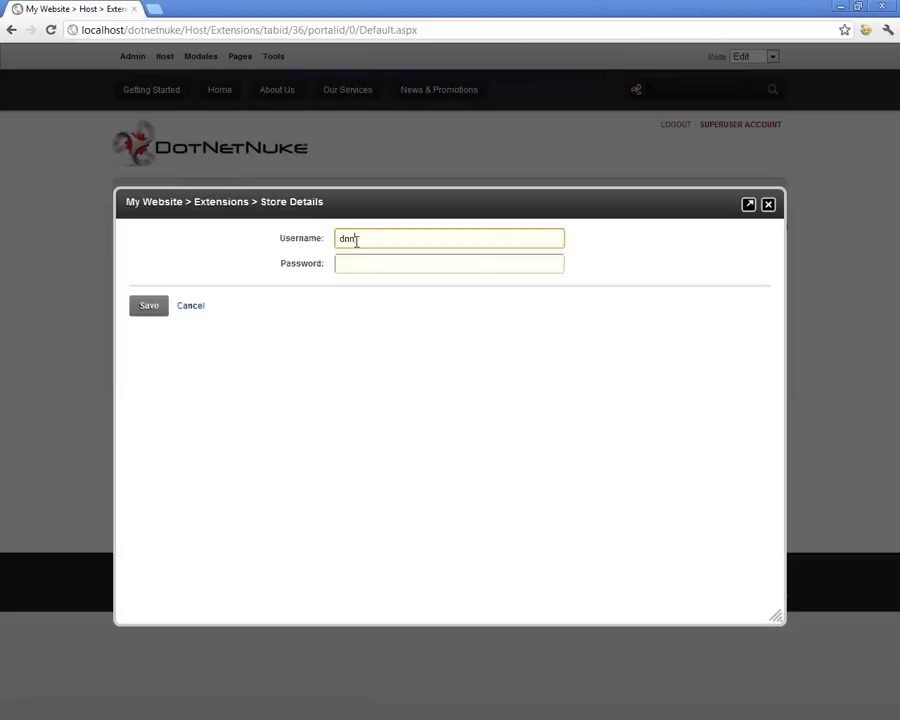
pyautogui.press('Tab')
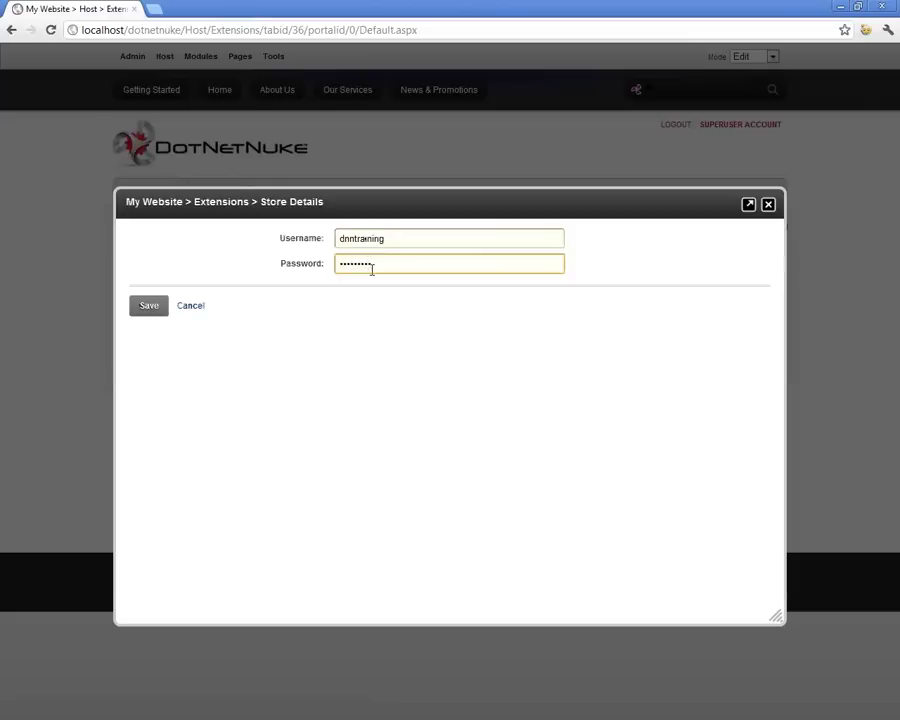
pyautogui.click(150, 309)
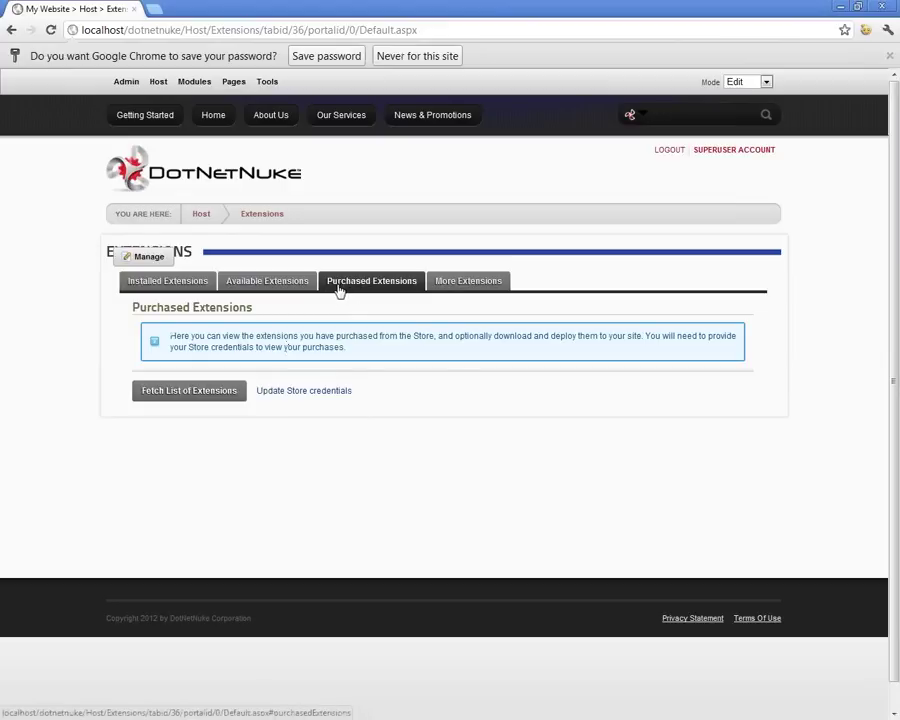
# Fetch purchased extensions and start deploying Greytness_02.05.00_Install.zip by Adammer.
pyautogui.click(186, 397)
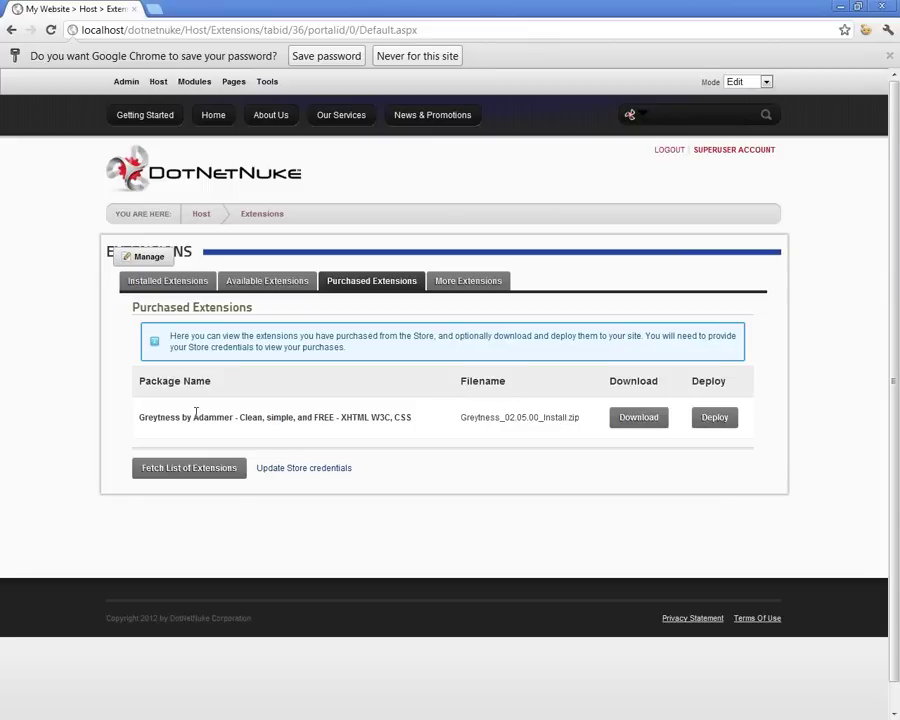
pyautogui.doubleClick(161, 418)
pyautogui.doubleClick(220, 420)
pyautogui.click(219, 417)
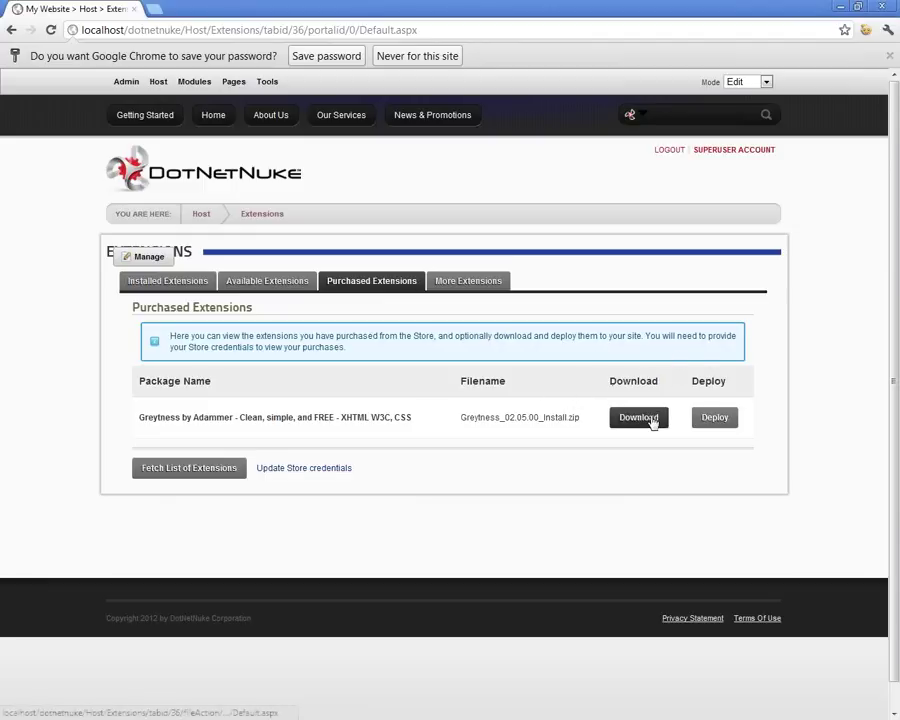
pyautogui.click(725, 420)
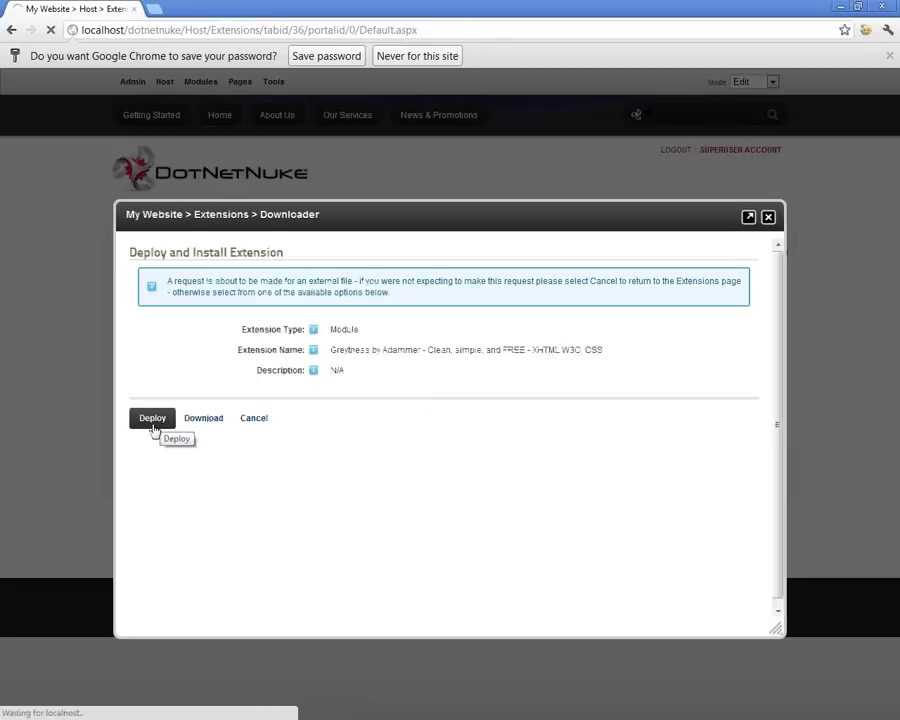
# Install the Greytness package through package info and release notes, accepting its license.
pyautogui.click(160, 456)
pyautogui.click(148, 549)
pyautogui.scroll(-2, 376, 470)
pyautogui.scroll(-3, 376, 470)
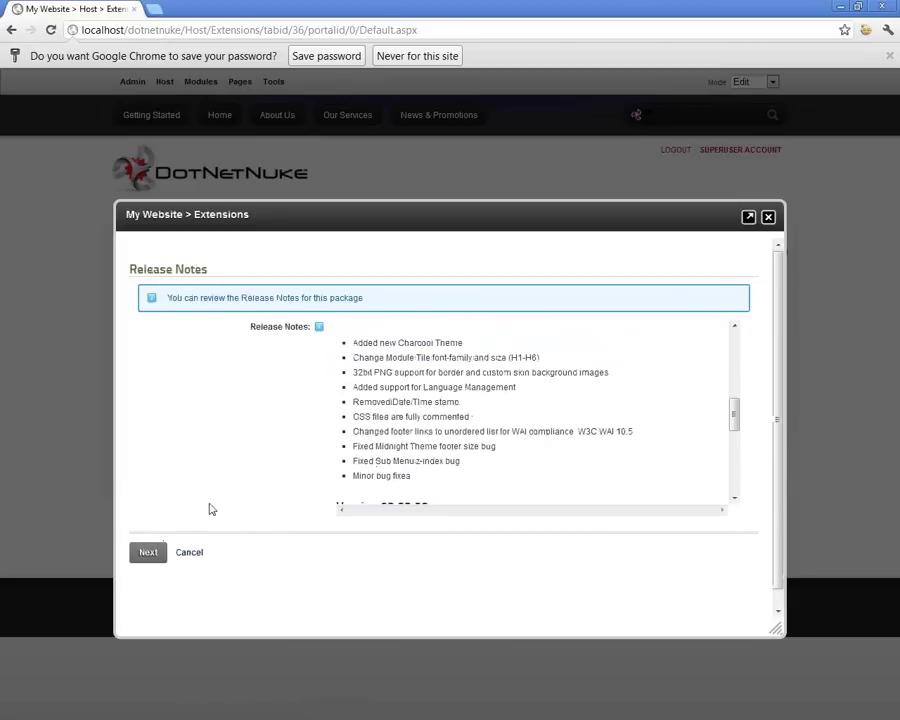
pyautogui.click(146, 550)
pyautogui.click(335, 457)
pyautogui.click(148, 515)
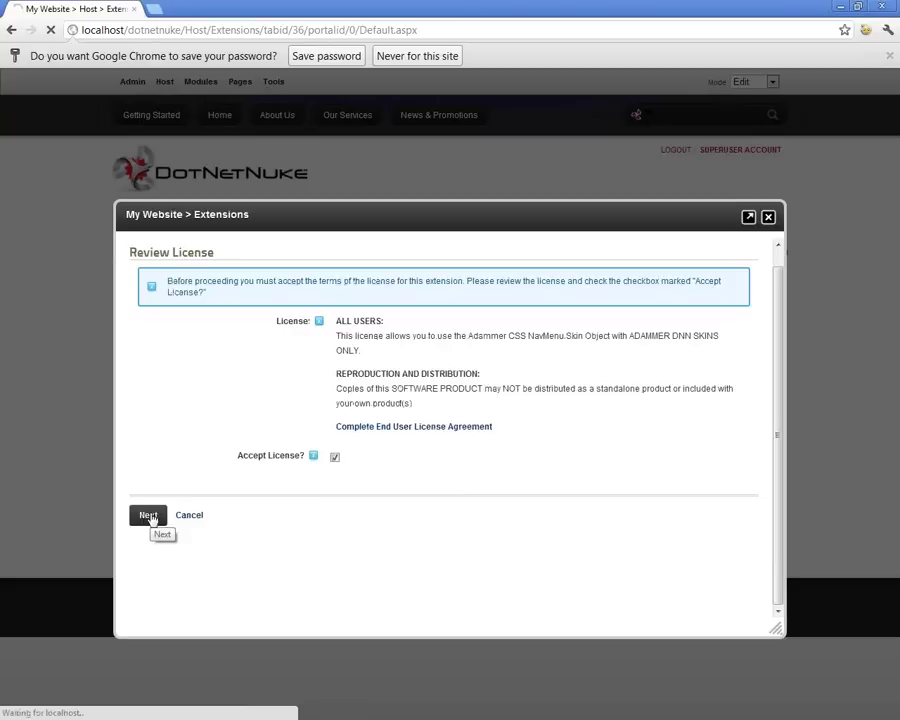
# Review the Greytness installation report, then return to Purchased Extensions.
pyautogui.scroll(-5, 240, 472)
pyautogui.scroll(-10, 240, 470)
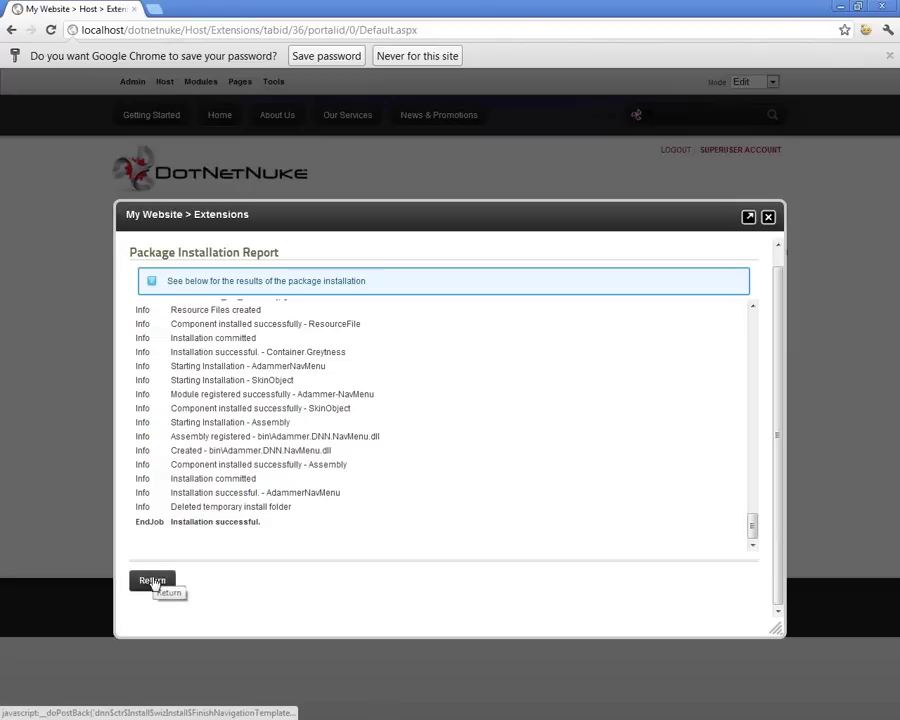
pyautogui.click(153, 582)
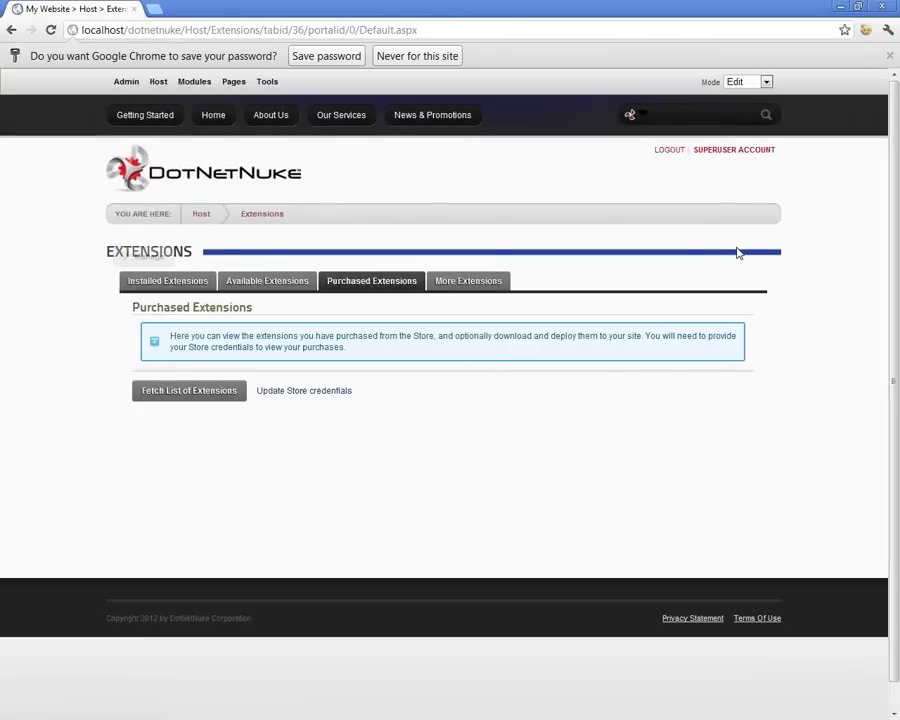
# Check the Installed Extensions list for Greytness, then go to the Getting Started page.
pyautogui.moveTo(737, 251)
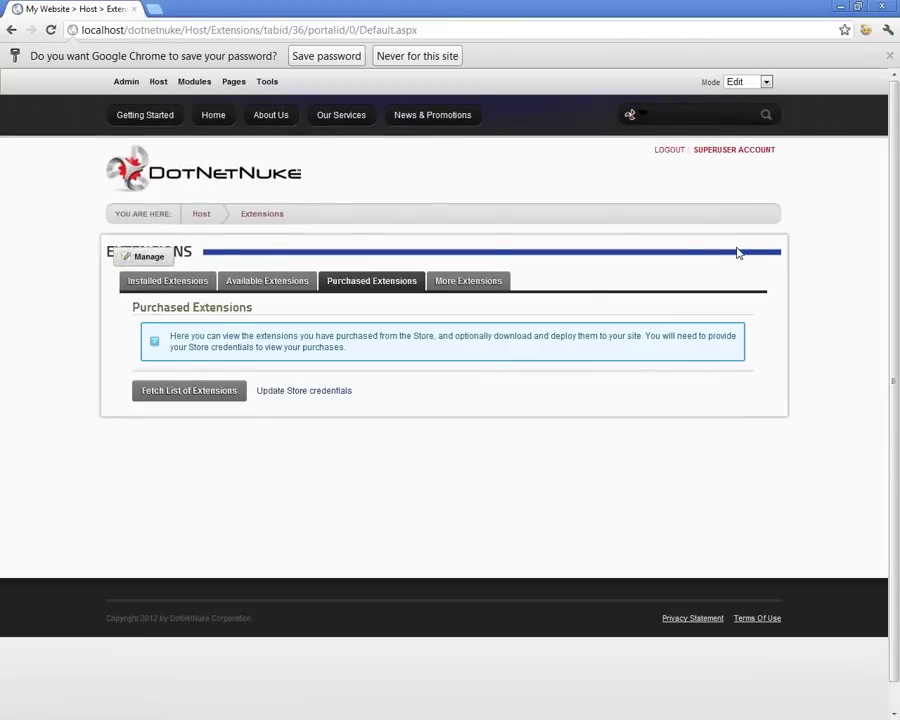
pyautogui.click(181, 282)
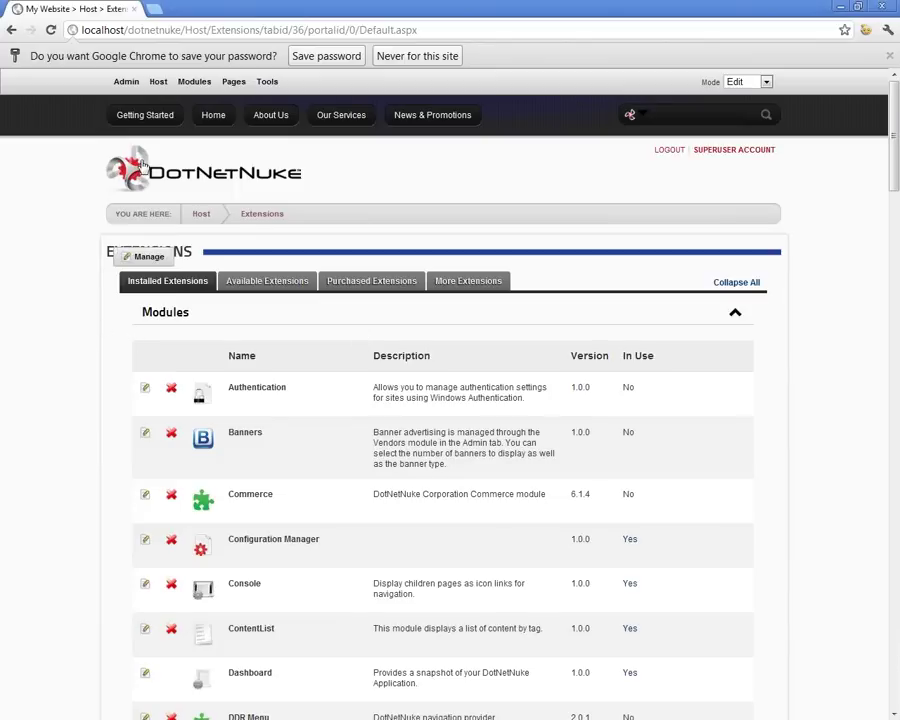
pyautogui.click(172, 120)
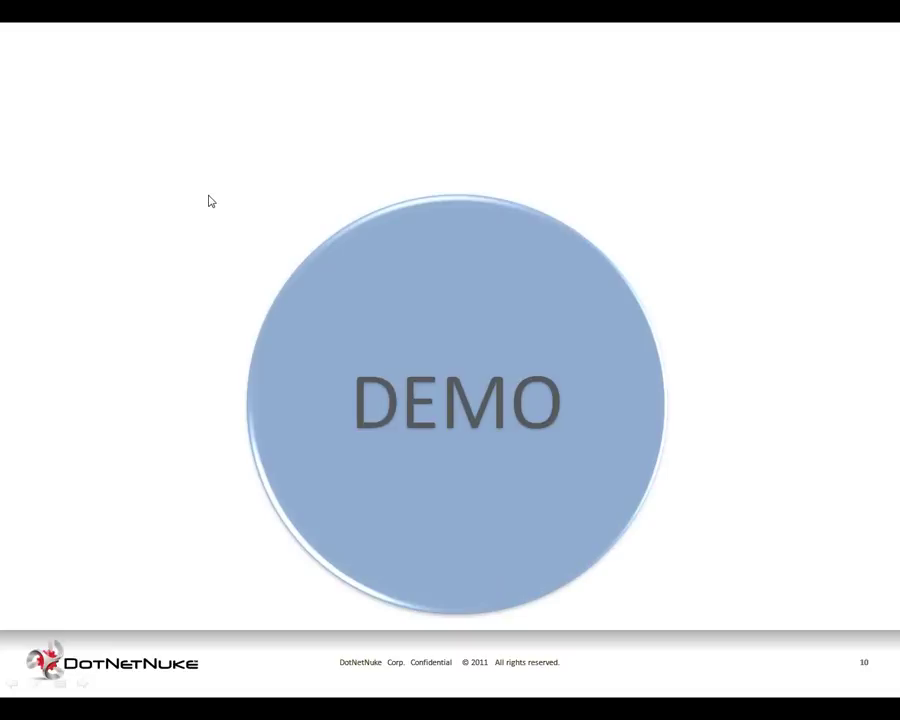
# Advance the slideshow past the Create Users slide to DEMO, then return to the browser.
pyautogui.press('Right')
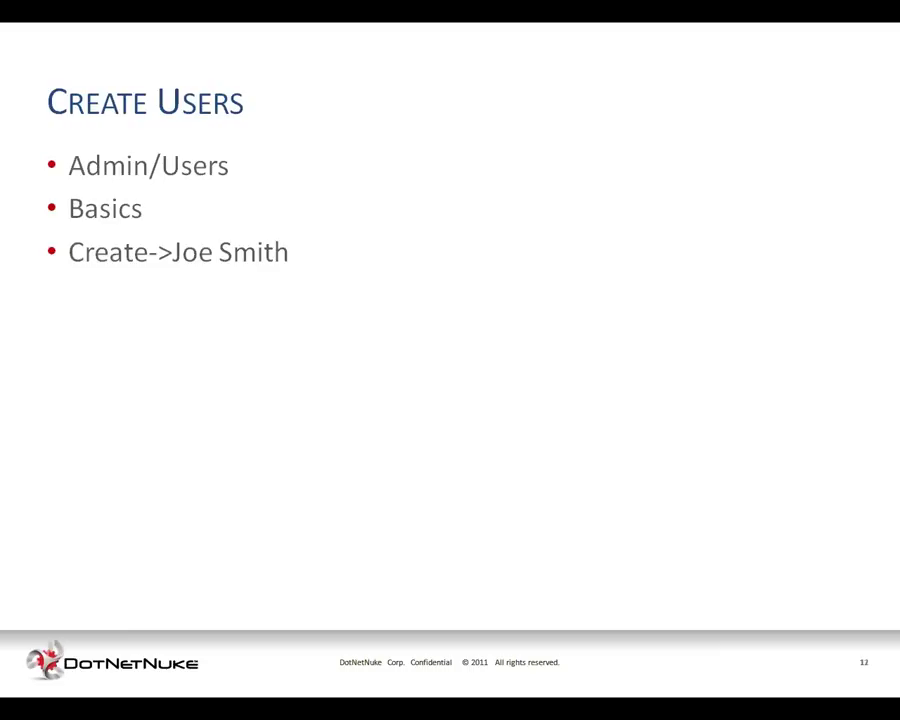
pyautogui.click(345, 359)
pyautogui.hotkey('alt', 'Tab')
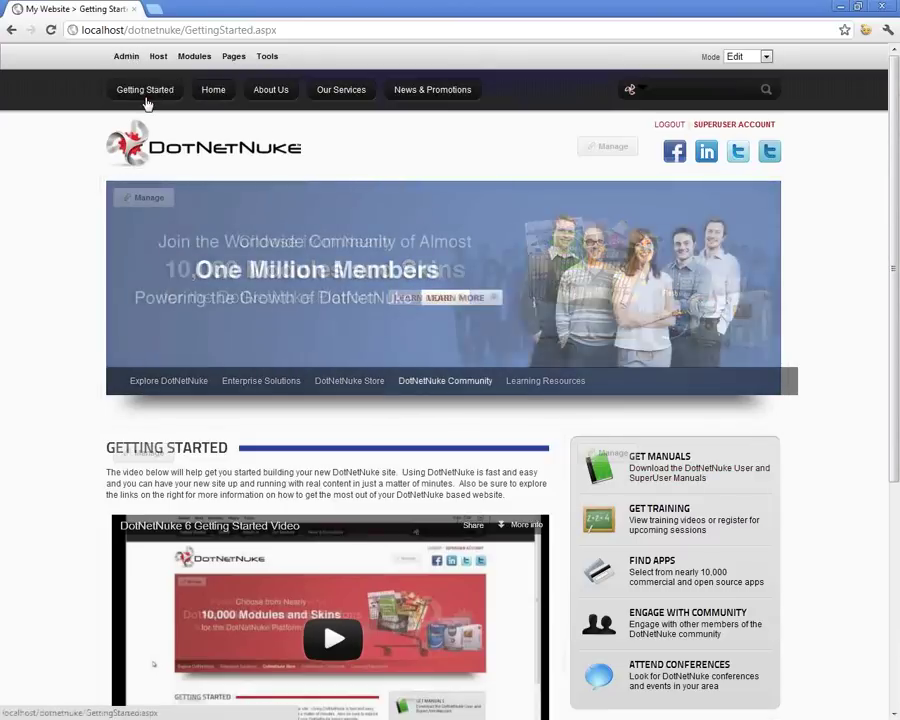
# Open the User Accounts page from the Admin menu in the control bar.
pyautogui.moveTo(127, 60)
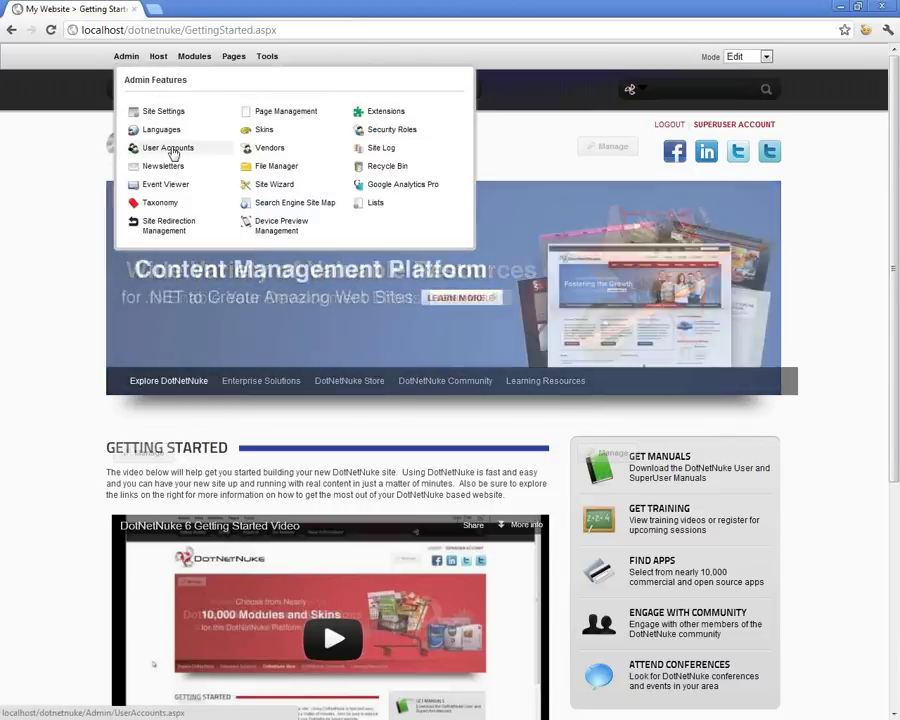
pyautogui.click(181, 152)
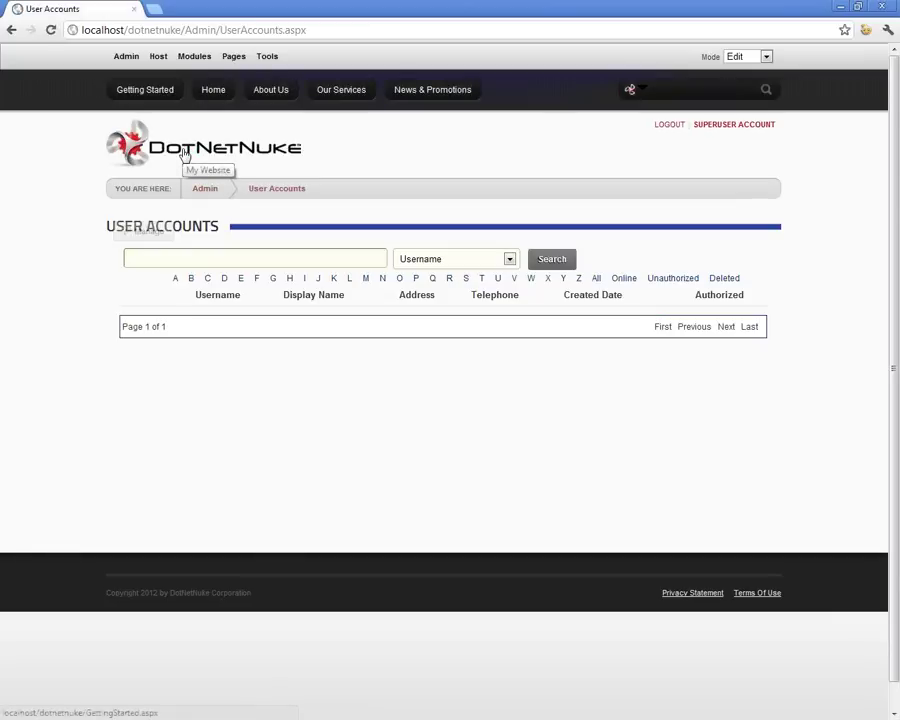
pyautogui.moveTo(283, 237)
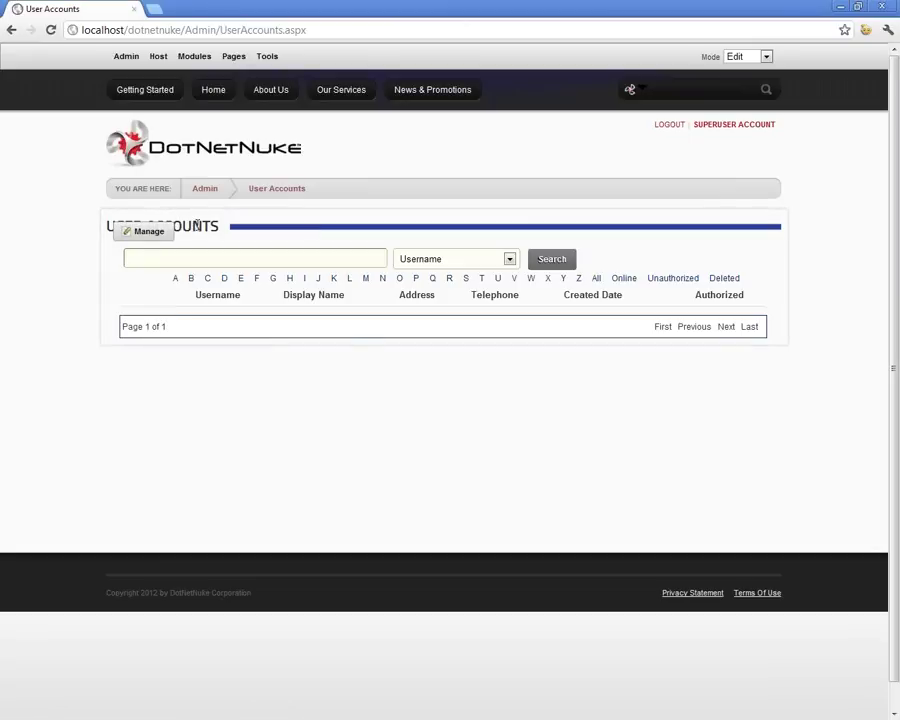
pyautogui.moveTo(147, 236)
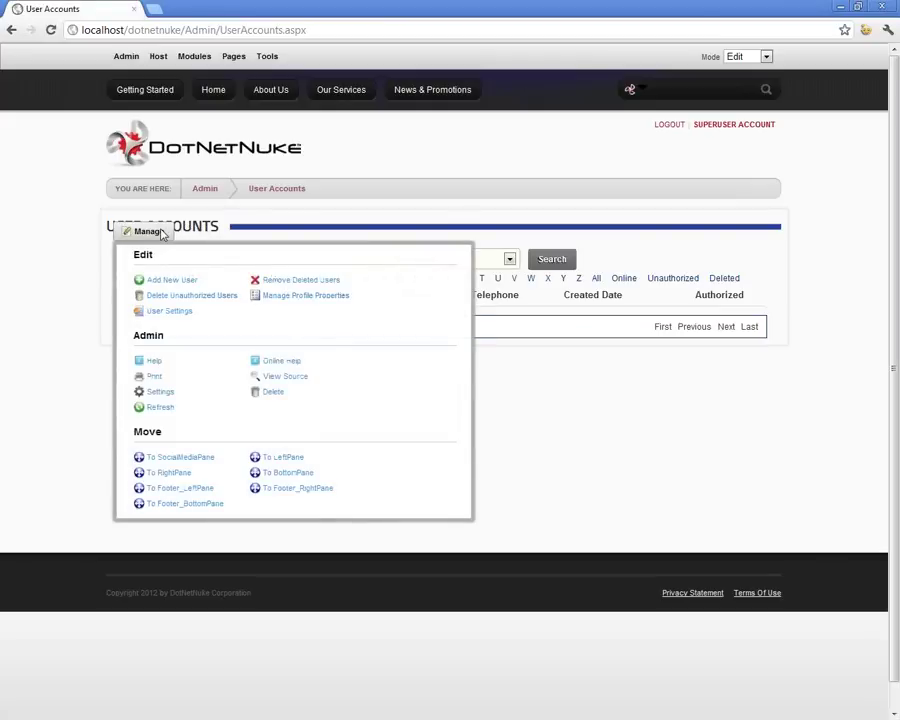
# Leave the Mode set to Edit and choose Manage > Add New User on User Accounts.
pyautogui.click(754, 57)
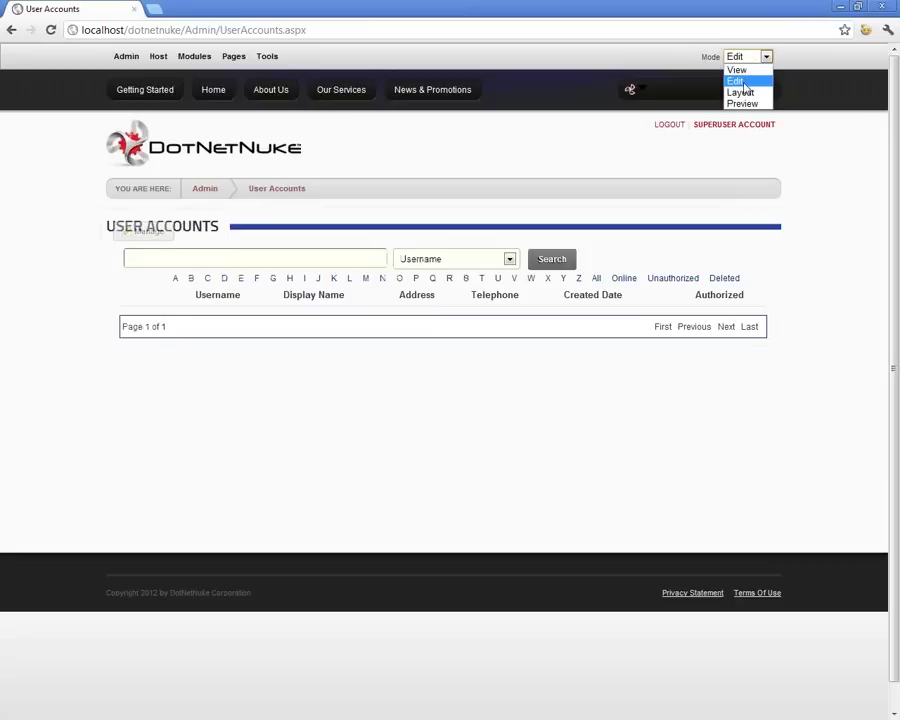
pyautogui.click(736, 81)
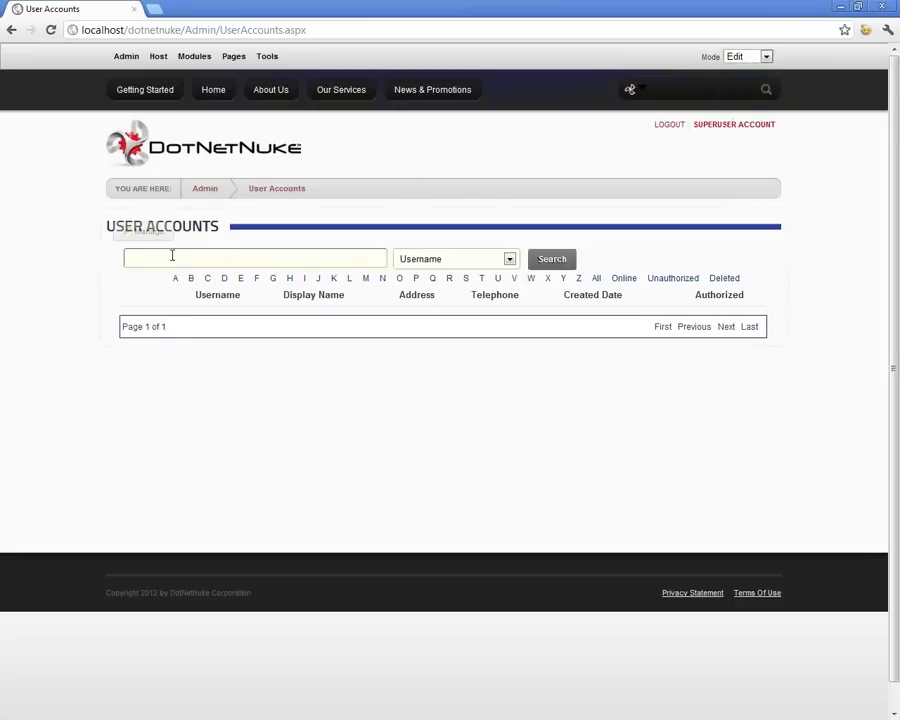
pyautogui.moveTo(162, 233)
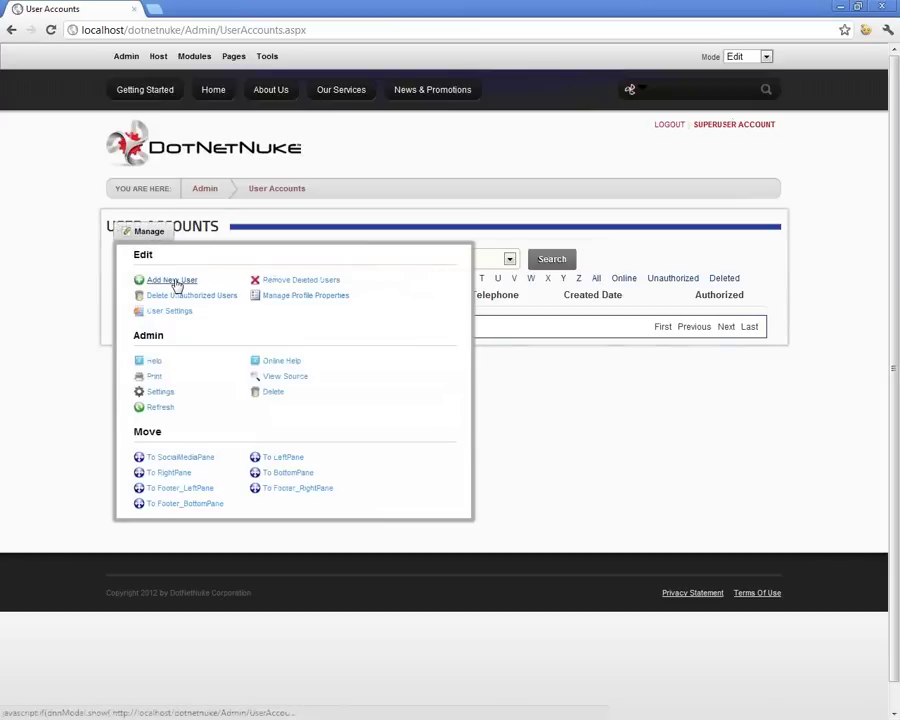
pyautogui.click(176, 284)
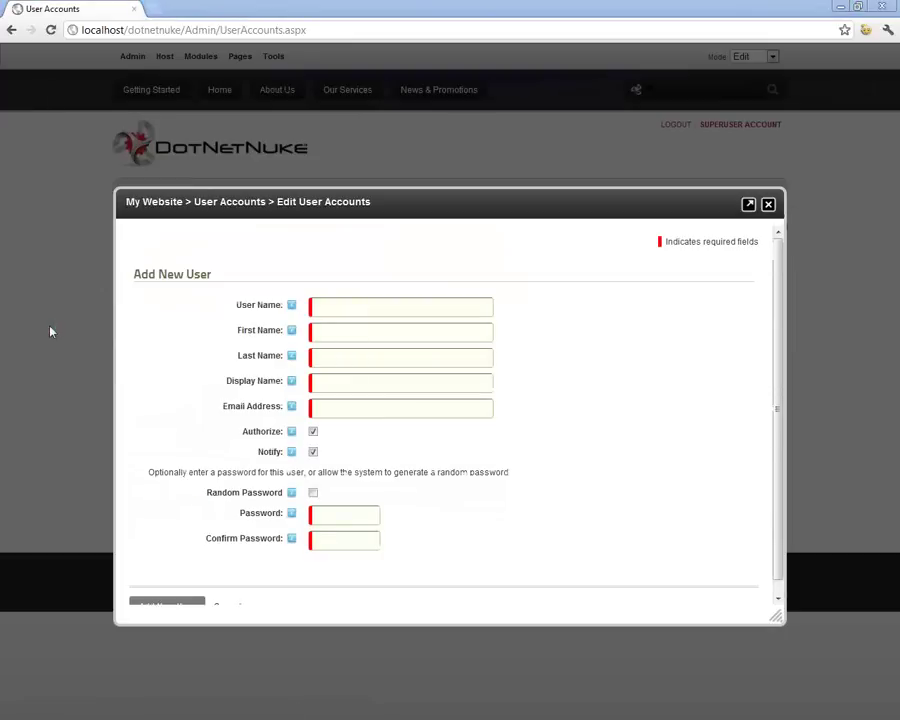
# Enter the new user's user name, first name, last name, display name and e-mail address.
pyautogui.click(356, 312)
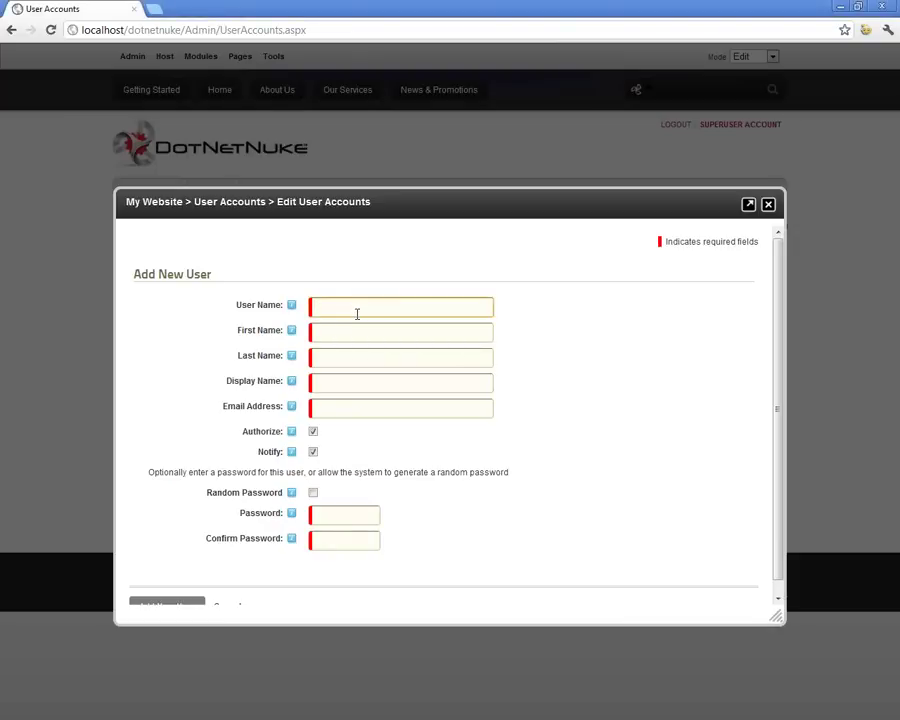
pyautogui.write('JoeSmith')
pyautogui.press('Tab')
pyautogui.write('Joe')
pyautogui.press('Tab')
pyautogui.write('Smith')
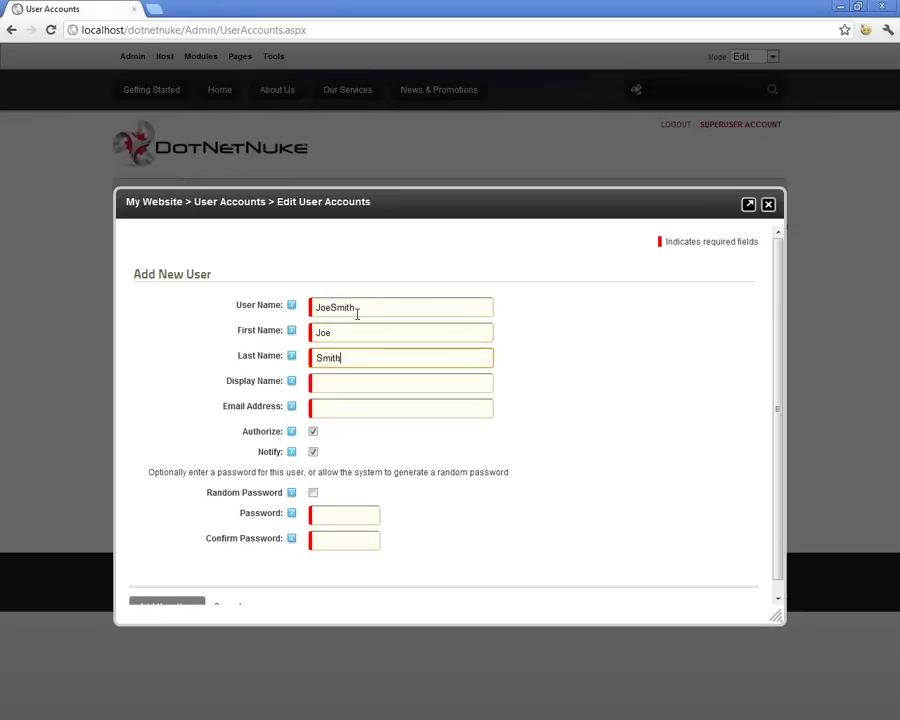
pyautogui.press('Tab')
pyautogui.write('Joe')
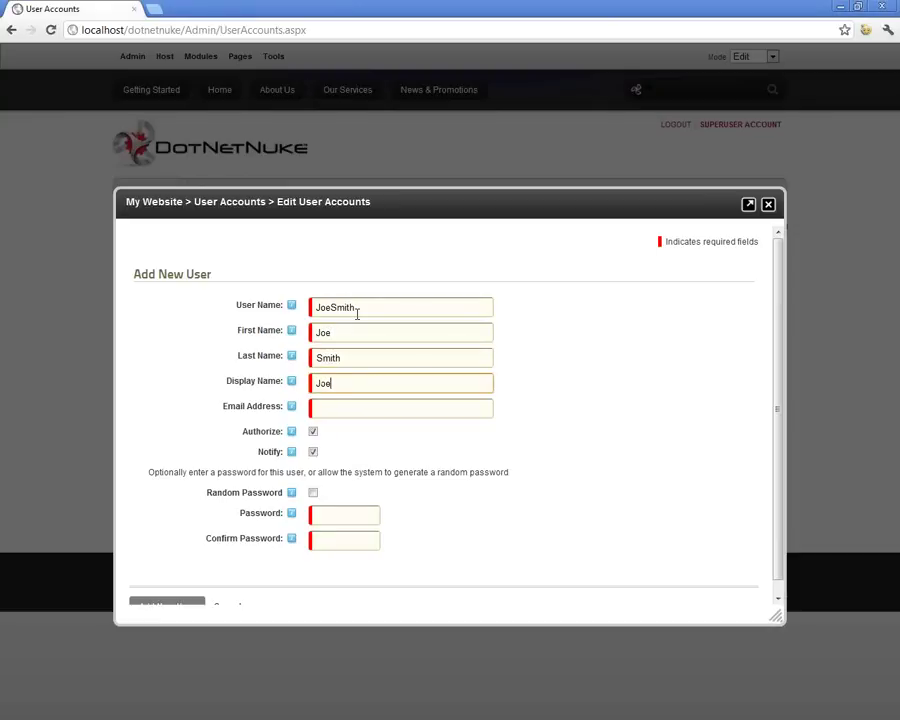
pyautogui.write('Smith')
pyautogui.press('Tab')
pyautogui.write('joesmi')
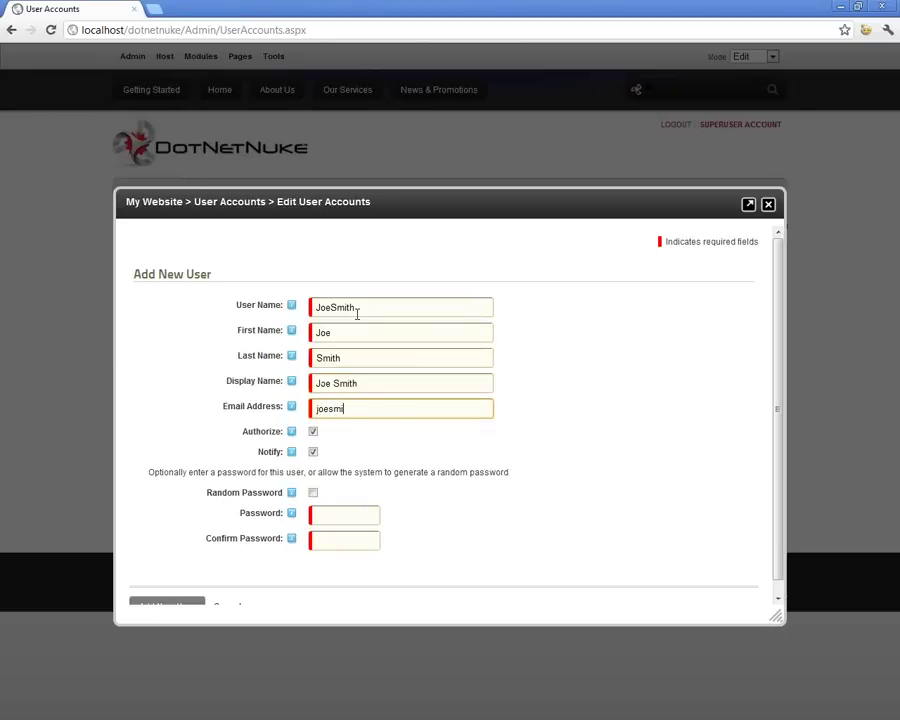
pyautogui.write('th@change.me')
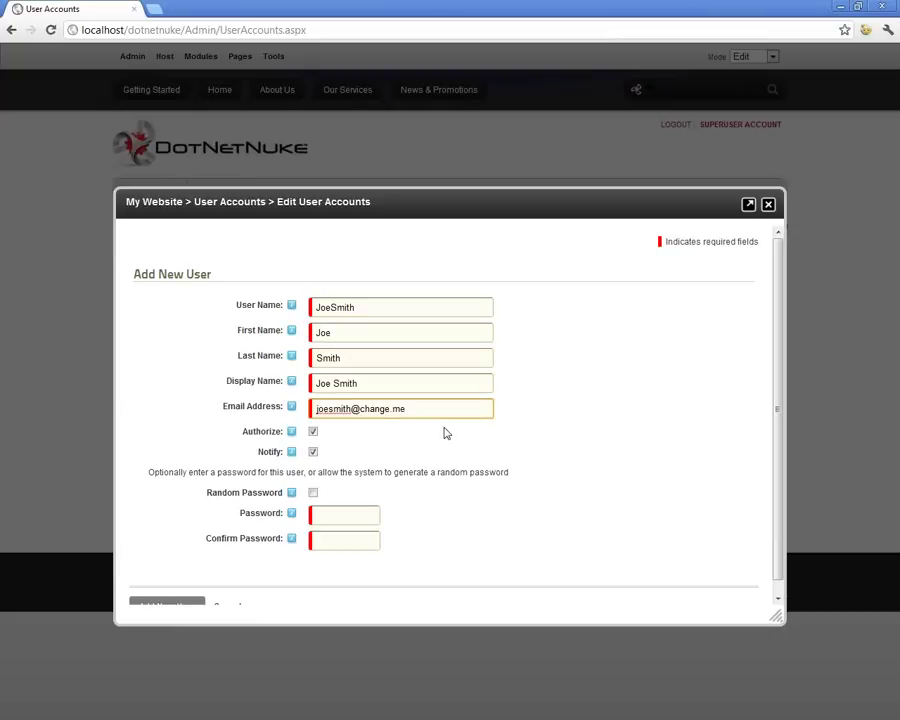
# Turn off Notify, enter and confirm the account password, and create the user.
pyautogui.click(313, 452)
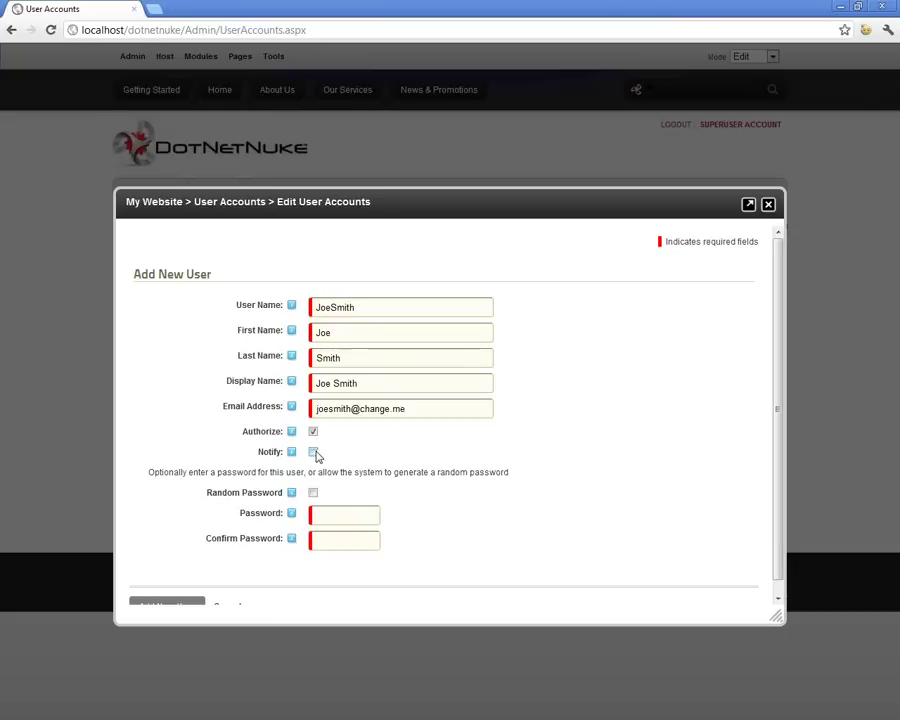
pyautogui.click(335, 516)
pyautogui.press('Tab')
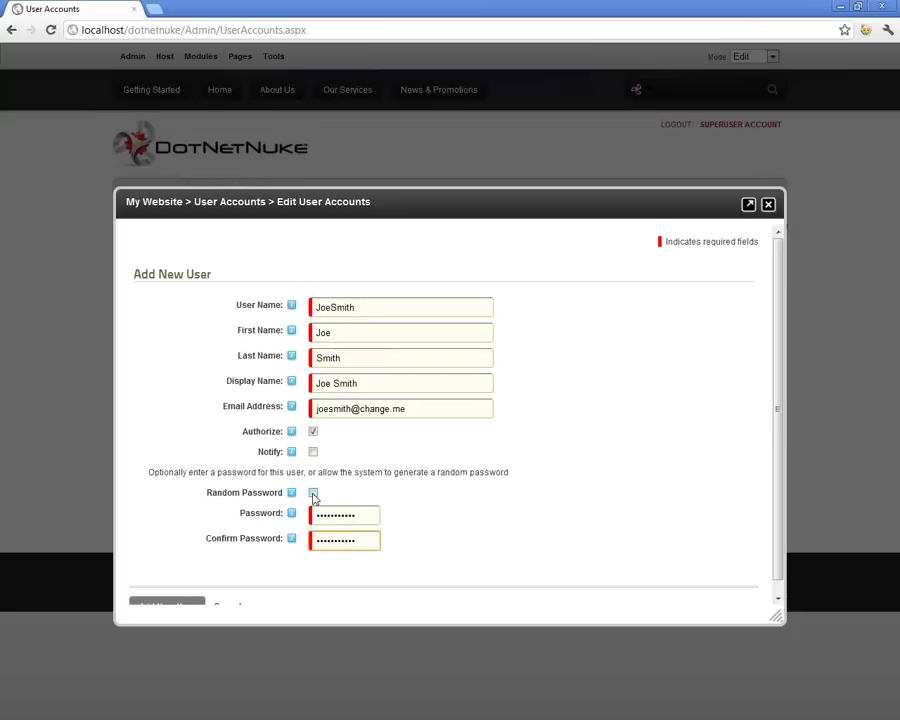
pyautogui.doubleClick(372, 516)
pyautogui.click(355, 533)
pyautogui.doubleClick(349, 308)
pyautogui.click(536, 383)
pyautogui.scroll(-1, 460, 455)
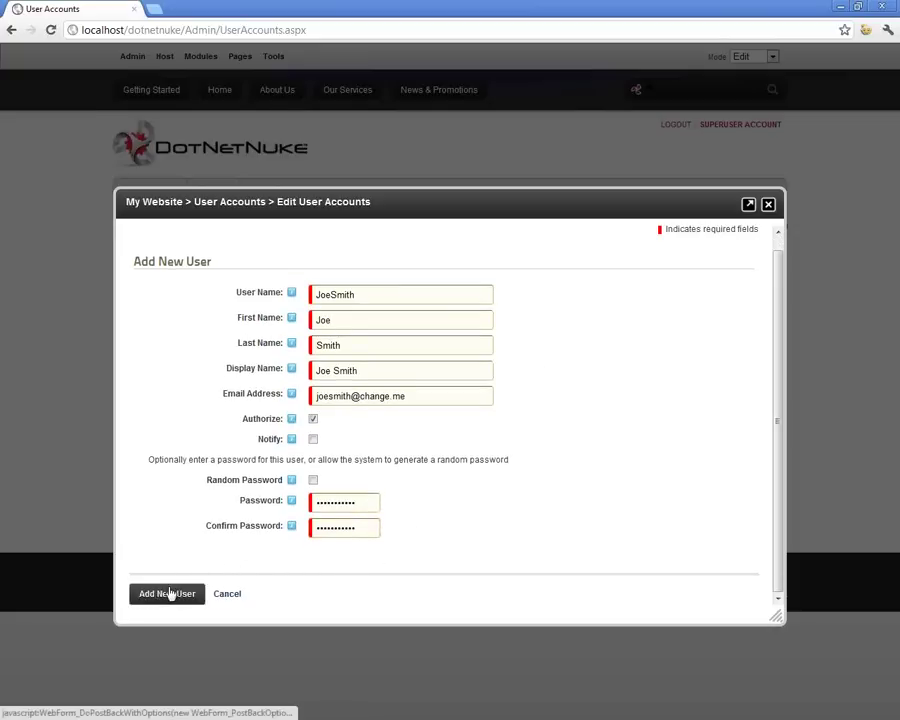
pyautogui.click(168, 592)
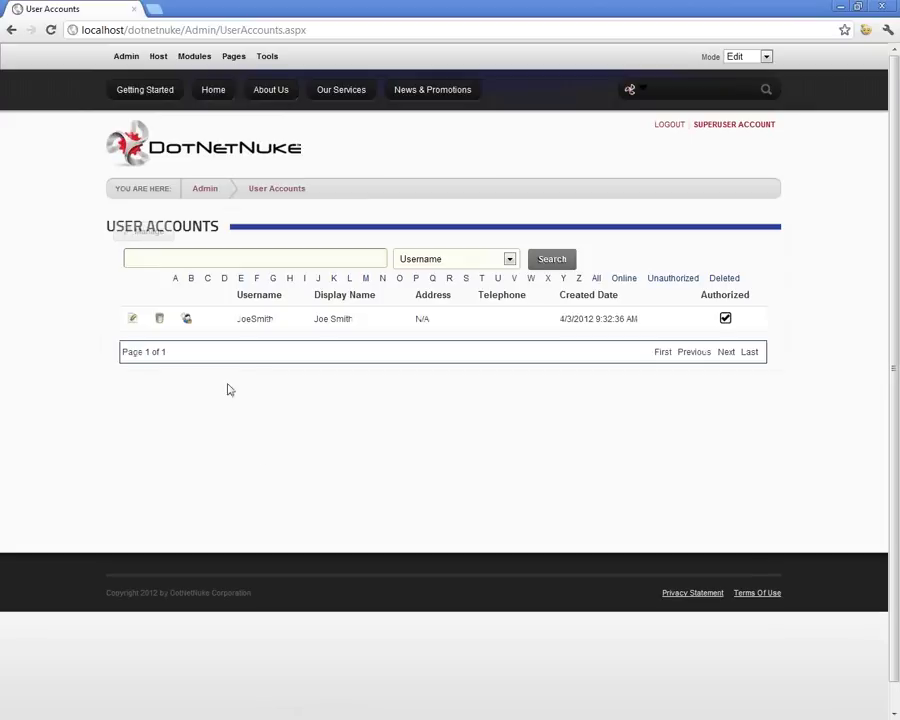
pyautogui.doubleClick(265, 318)
pyautogui.click(279, 340)
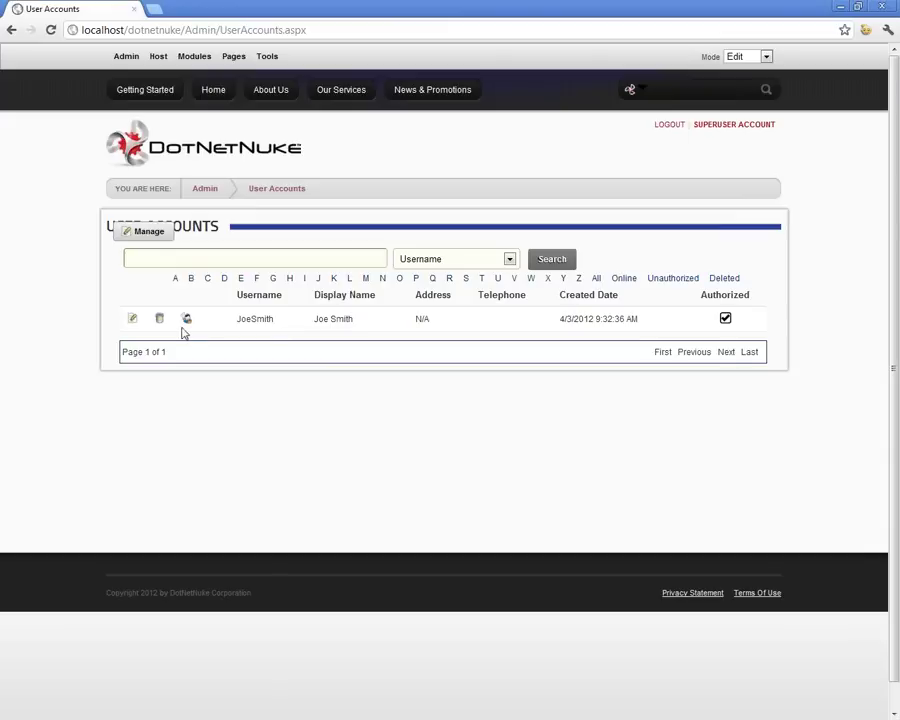
pyautogui.click(132, 320)
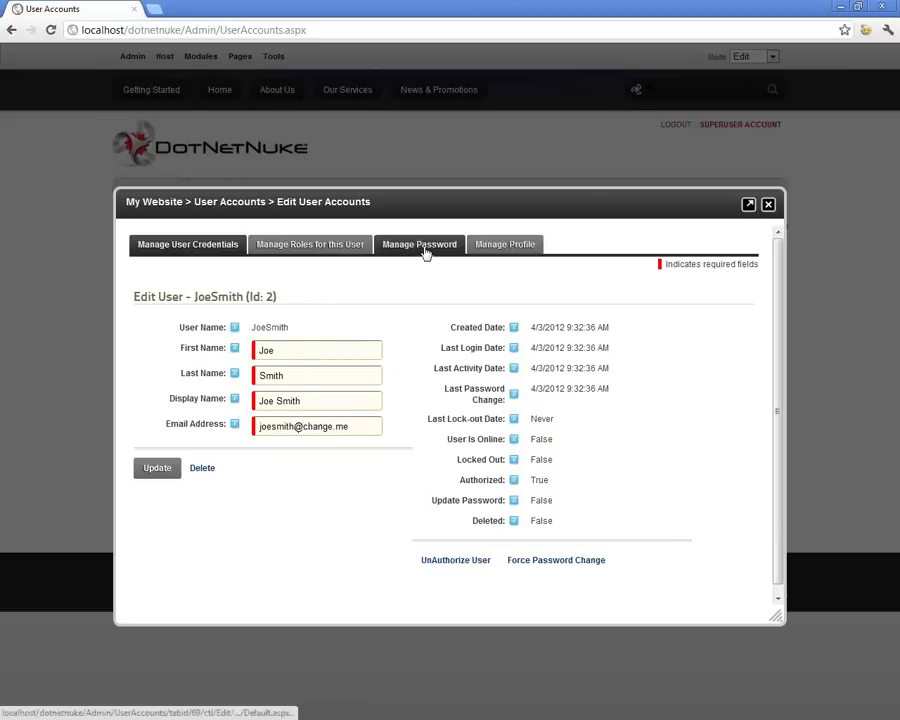
pyautogui.click(494, 245)
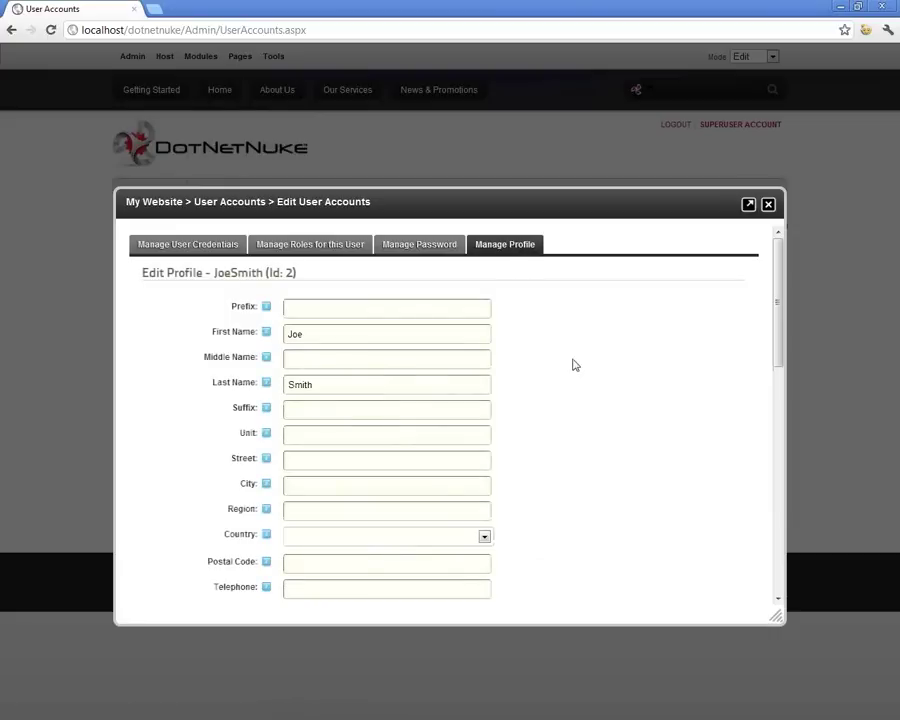
pyautogui.scroll(-5, 574, 366)
pyautogui.scroll(-5, 576, 371)
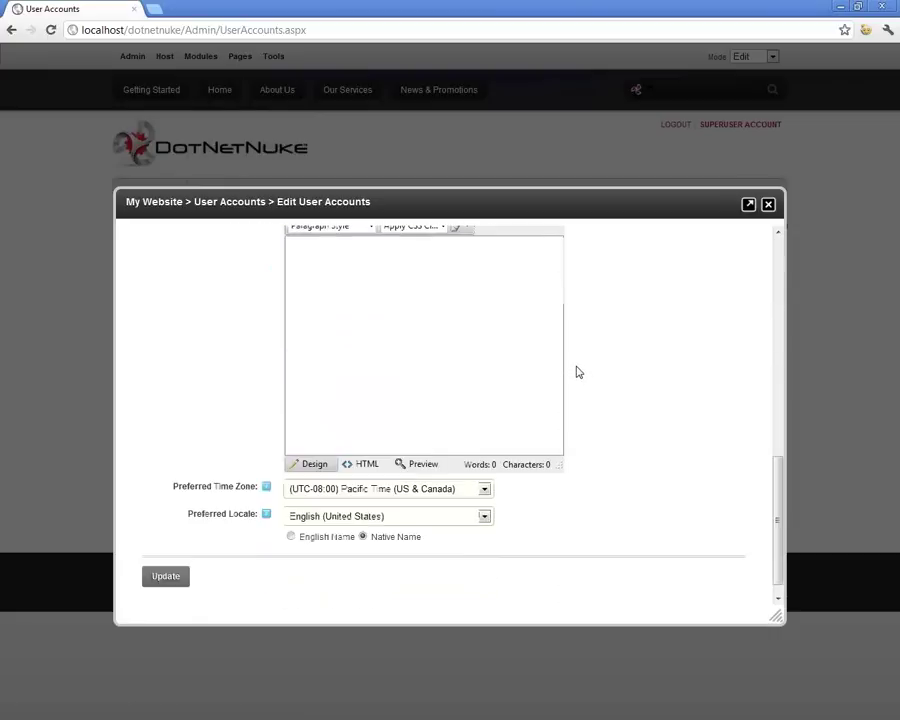
pyautogui.scroll(10, 576, 371)
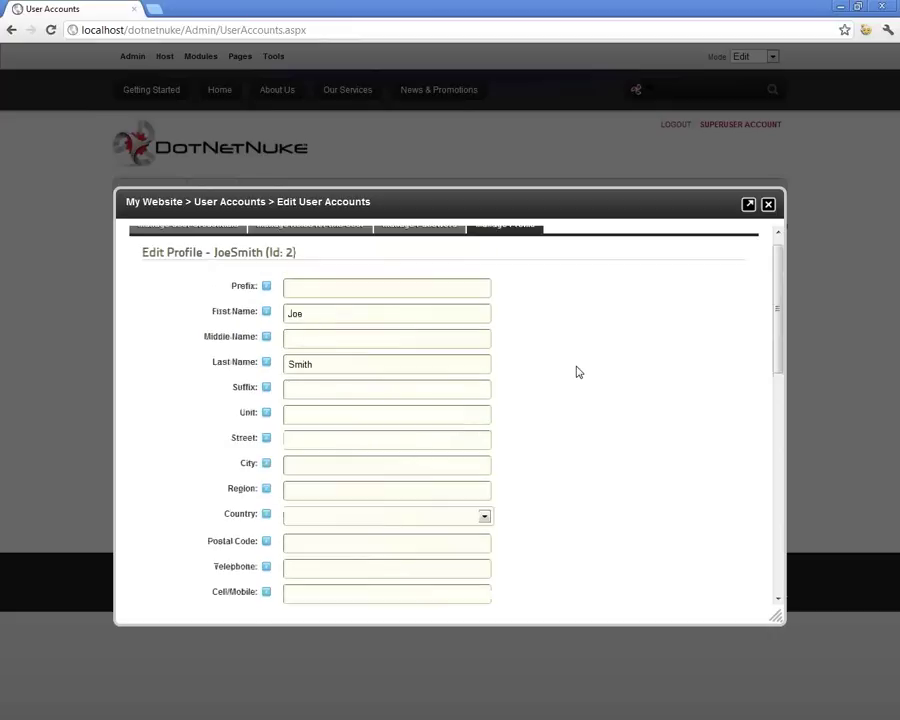
pyautogui.scroll(1, 576, 370)
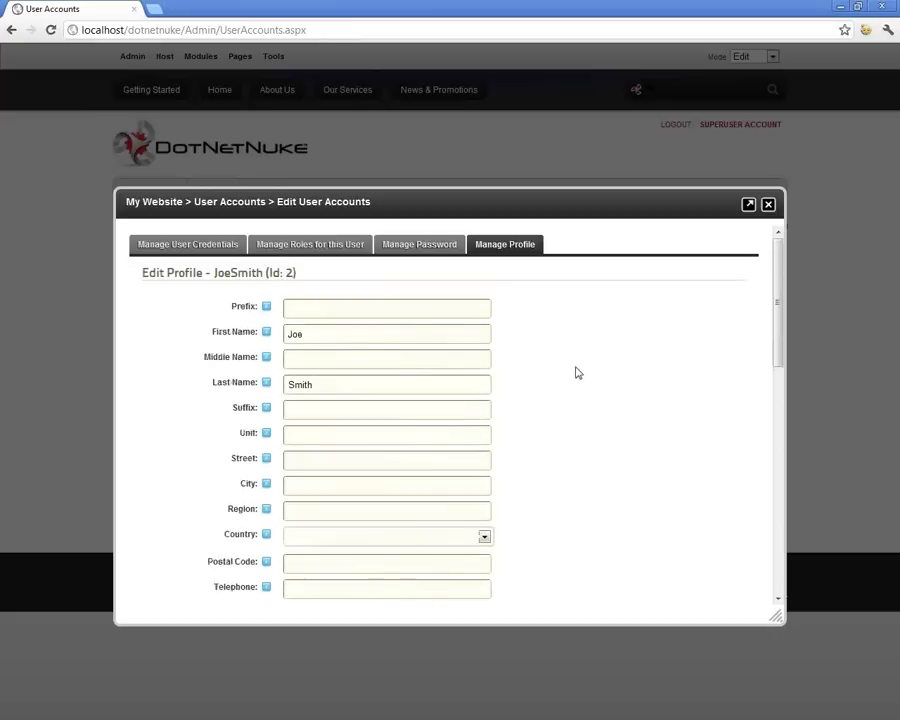
pyautogui.click(768, 204)
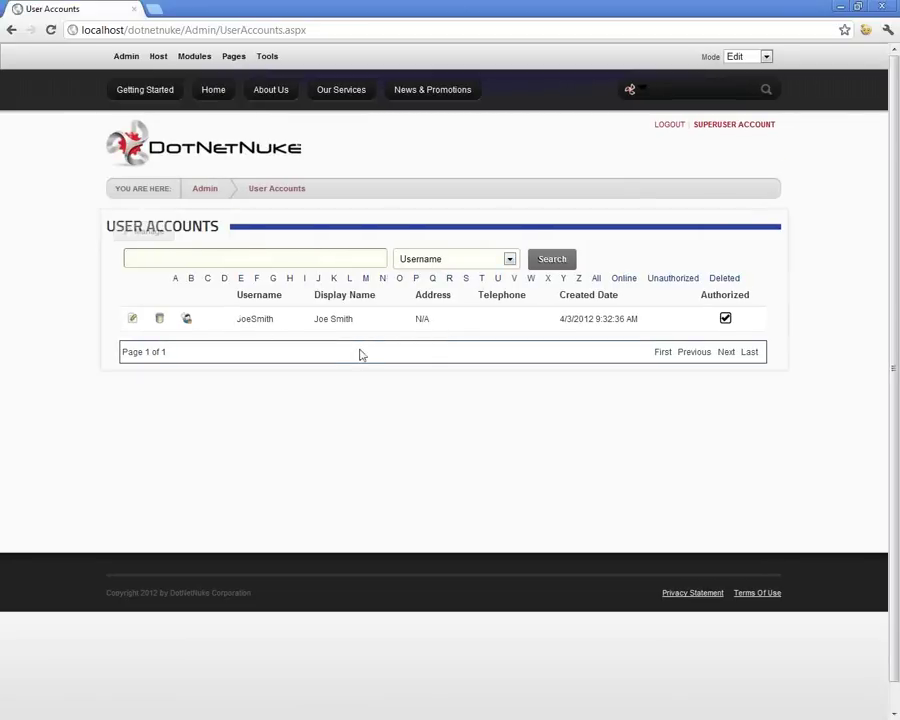
# Return to the User Accounts list showing its one authorized user.
pyautogui.moveTo(361, 355)
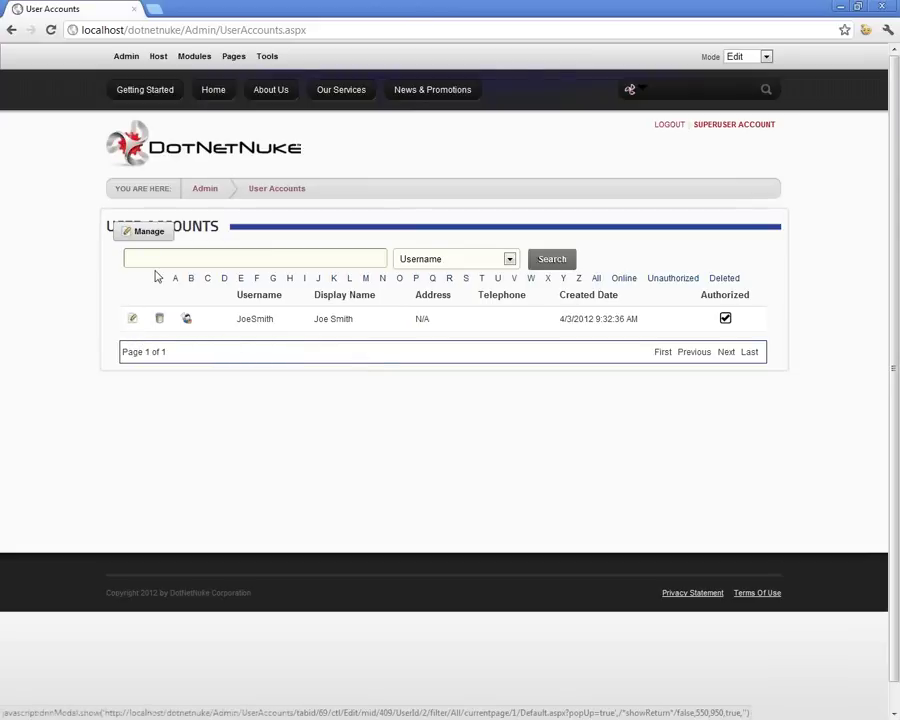
pyautogui.moveTo(153, 236)
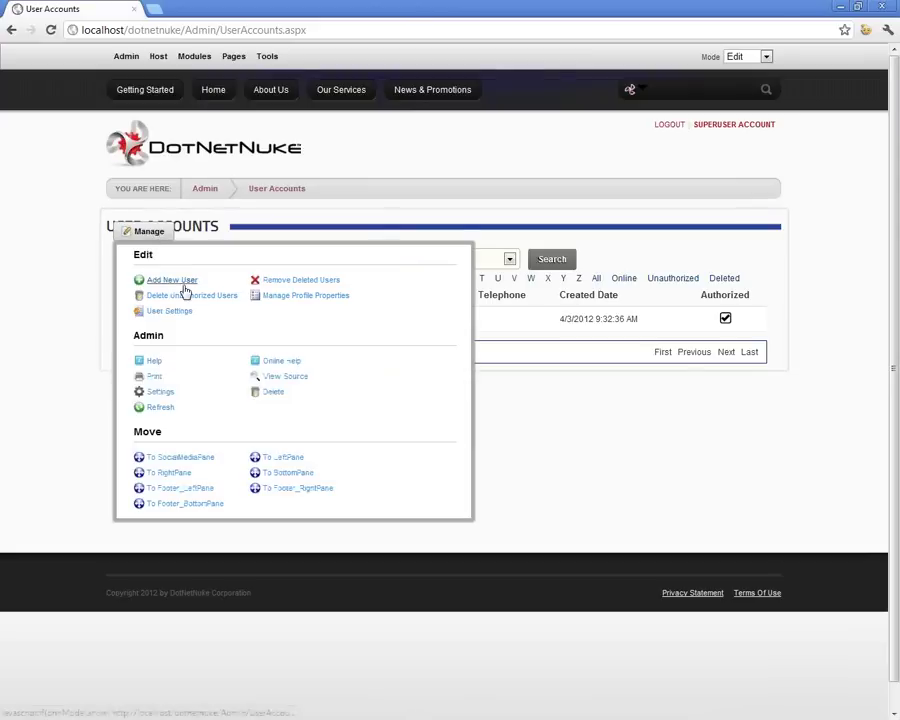
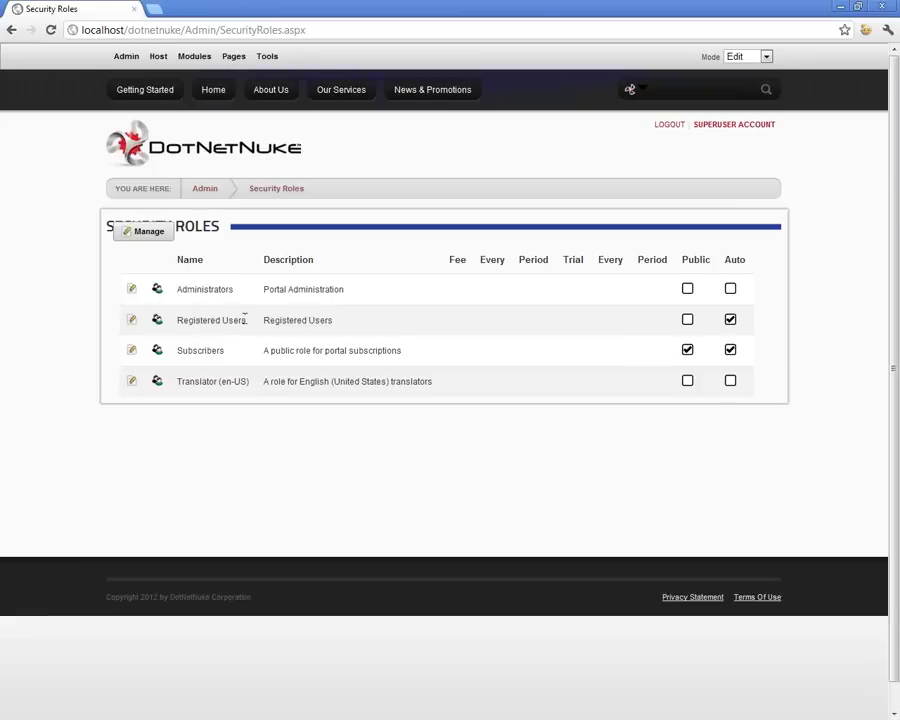
# Clear the stray highlight and bring up the Security Roles module's Manage action menu.
pyautogui.moveTo(220, 349)
pyautogui.mouseDown()
pyautogui.moveTo(245, 360)
pyautogui.moveTo(214, 372)
pyautogui.mouseUp()
pyautogui.click(191, 369)
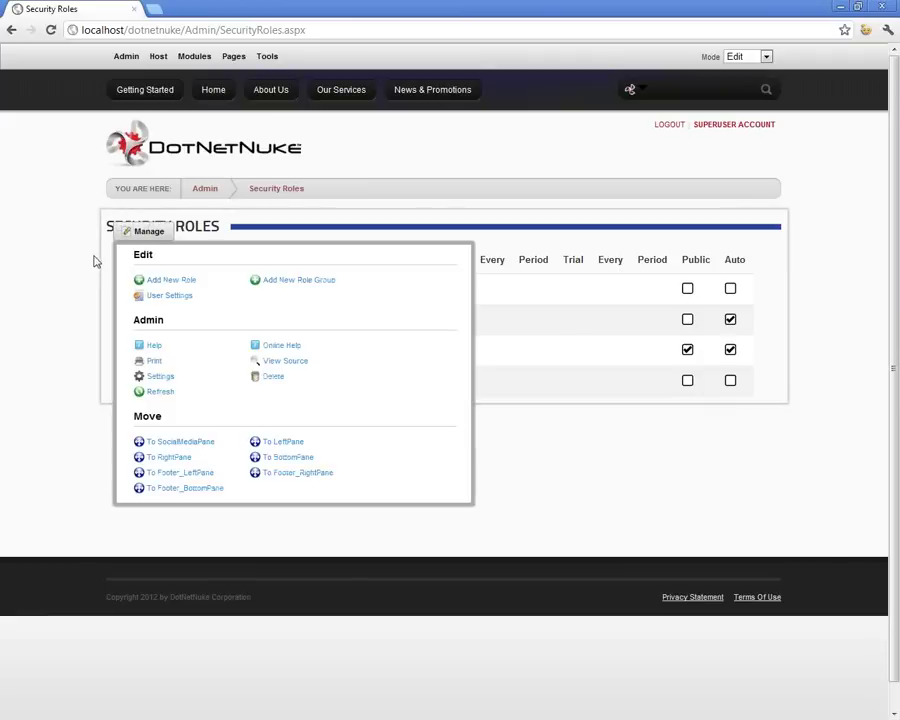
pyautogui.moveTo(141, 236)
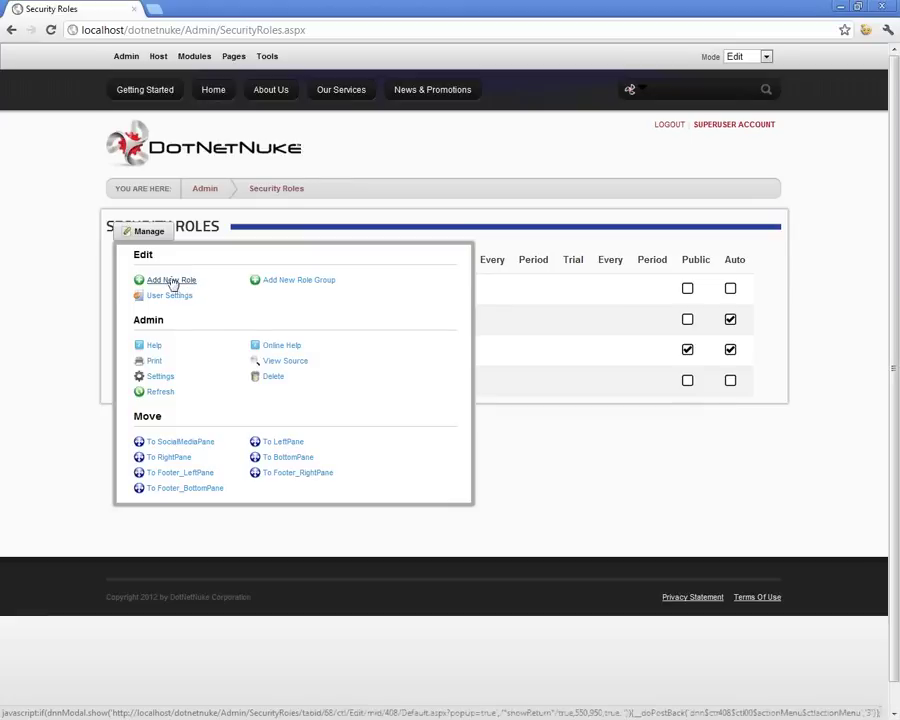
# Add a new role named 'Editor' with the description 'A role for Editors on our website'.
pyautogui.click(172, 283)
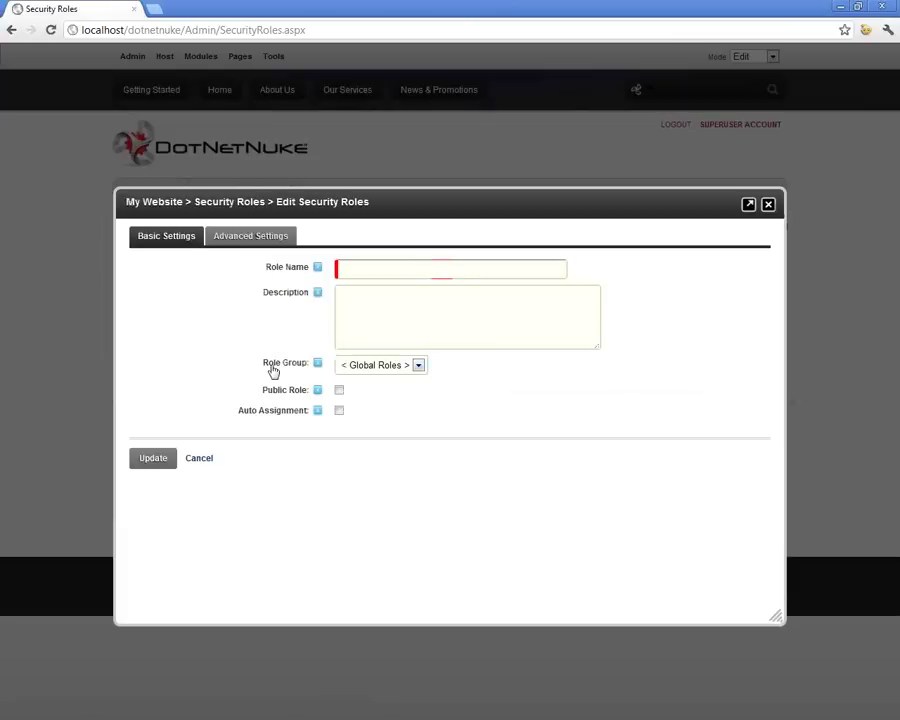
pyautogui.click(379, 270)
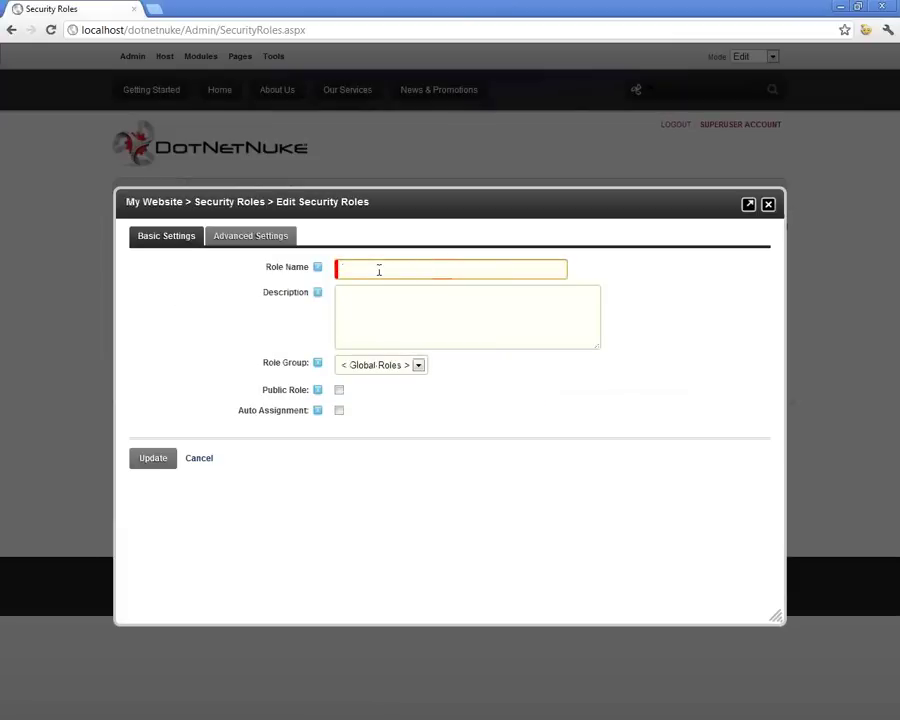
pyautogui.write('Editor')
pyautogui.click(375, 308)
pyautogui.write('A role for Editors on our website')
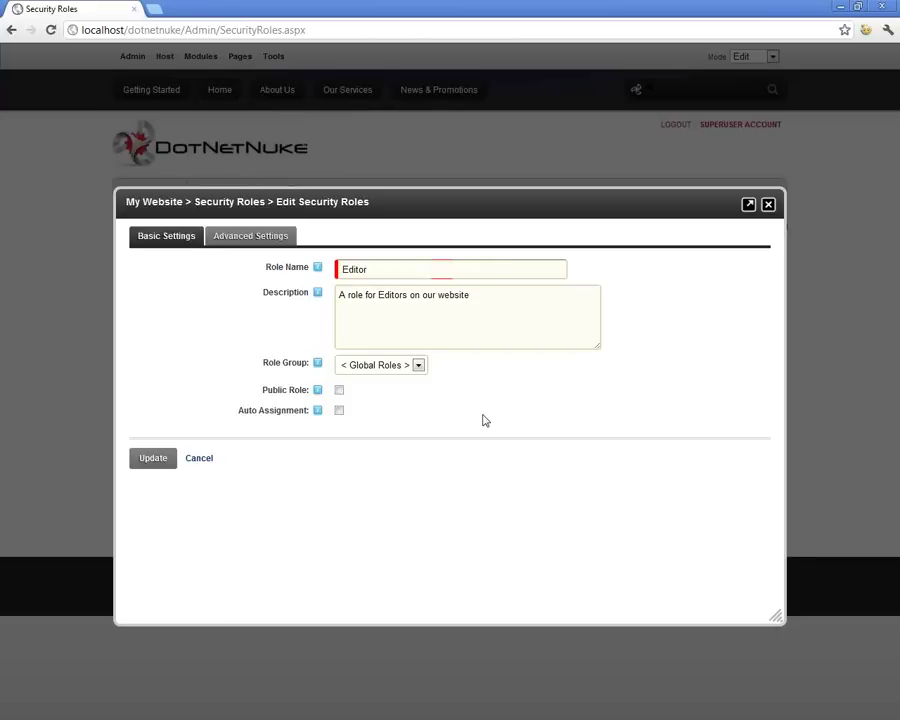
# Review the Advanced Settings, return to Basic Settings, and save the Editor role with Update.
pyautogui.click(243, 236)
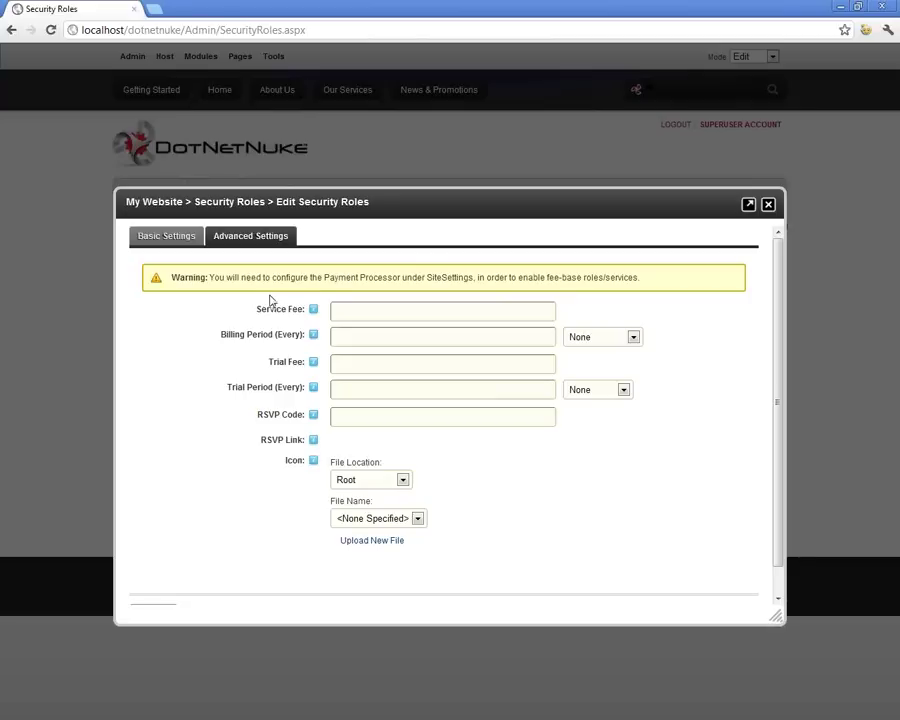
pyautogui.click(178, 242)
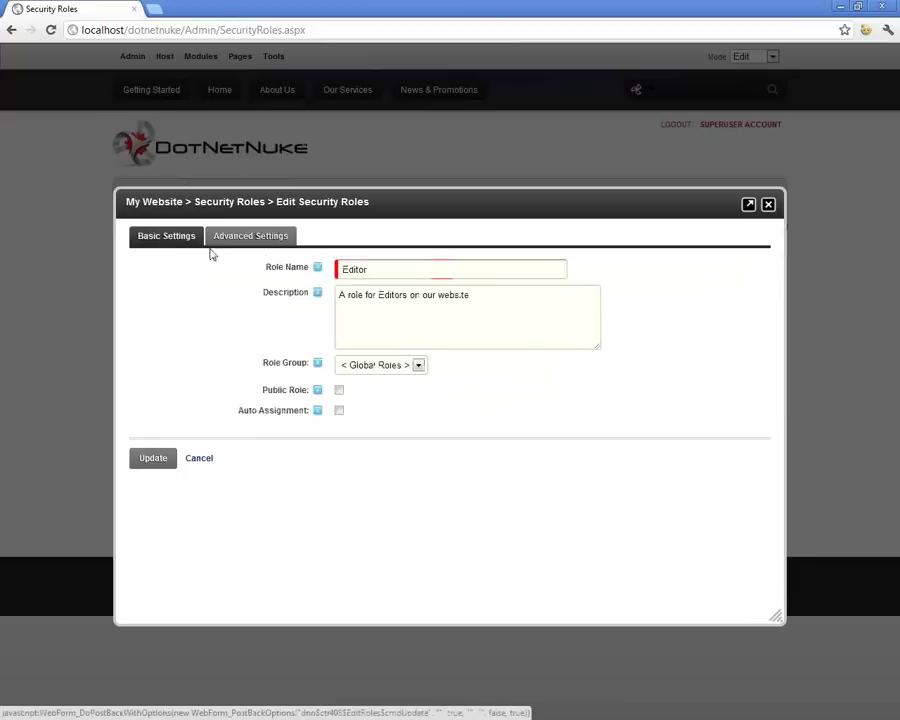
pyautogui.moveTo(372, 269); pyautogui.dragTo(335, 270)
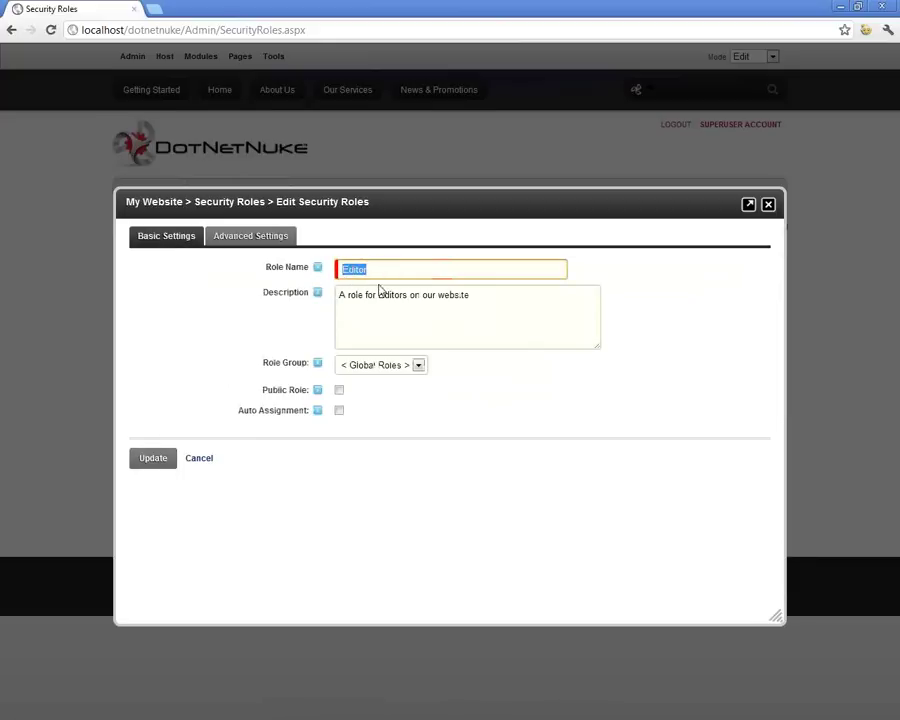
pyautogui.click(375, 298)
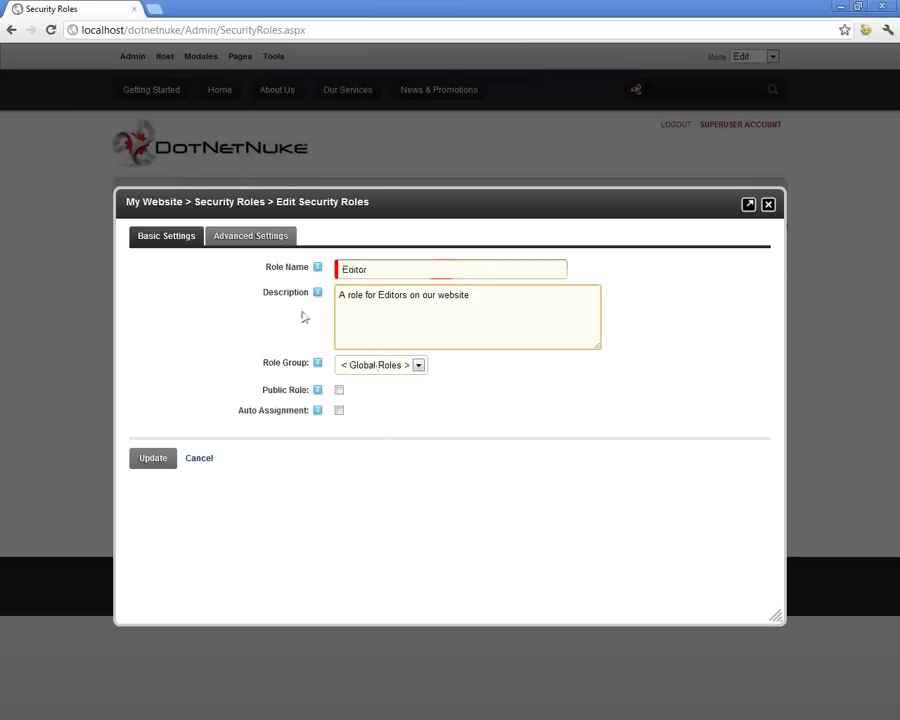
pyautogui.click(155, 460)
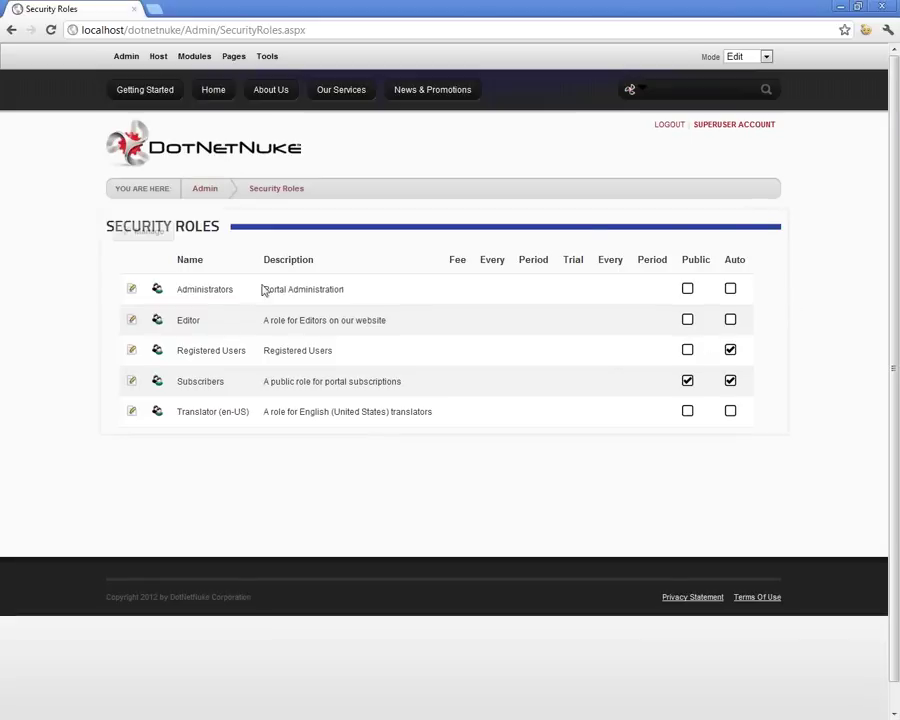
# Open Manage Users for the Editor role and review the member list's columns.
pyautogui.doubleClick(188, 319)
pyautogui.click(117, 314)
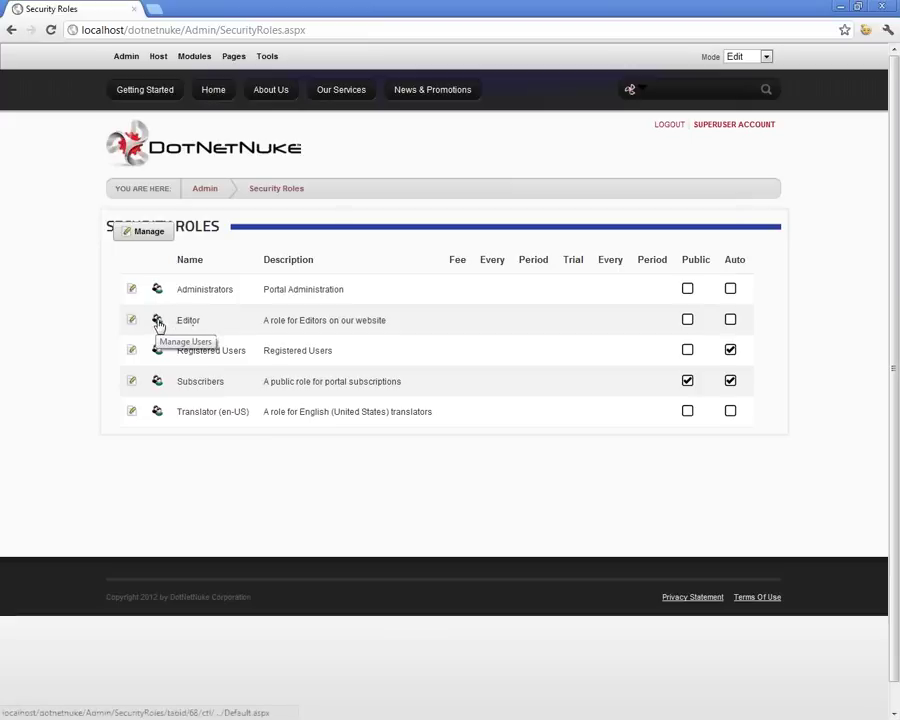
pyautogui.click(158, 322)
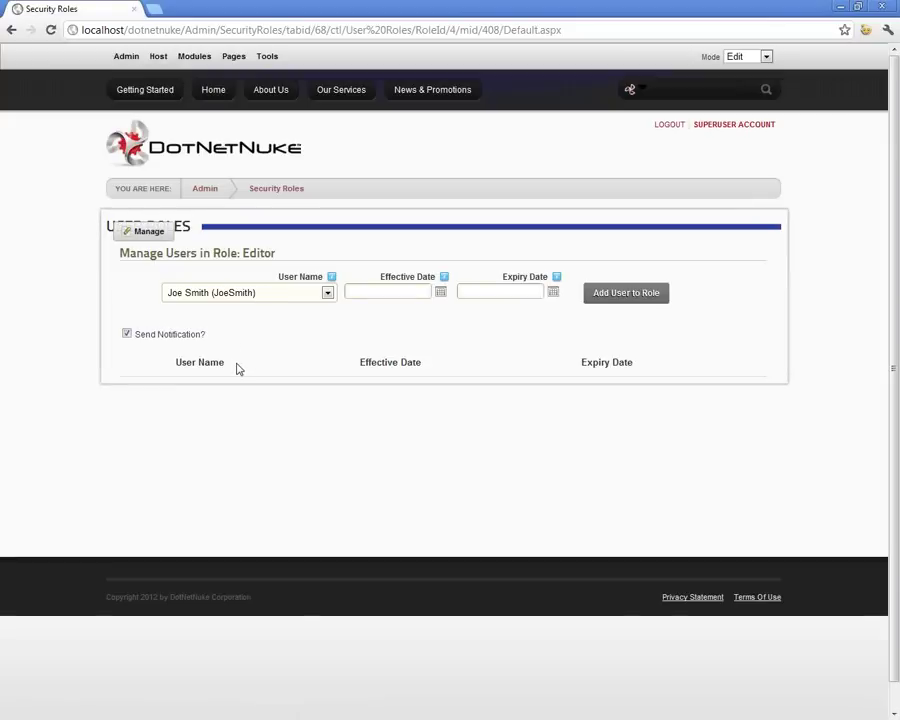
pyautogui.moveTo(177, 362); pyautogui.dragTo(627, 362)
pyautogui.click(620, 367)
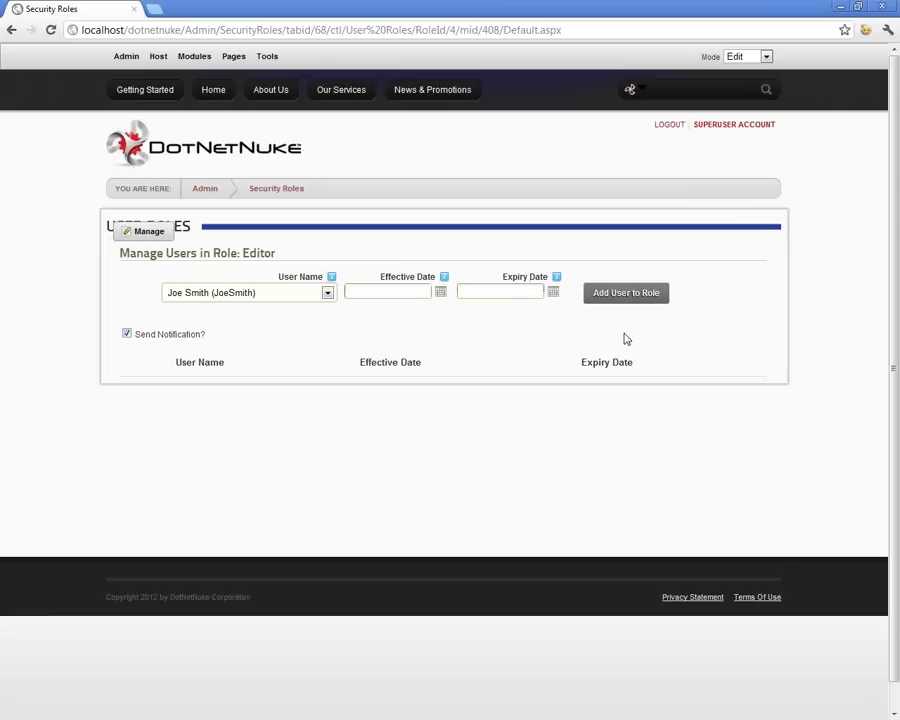
# Add the demo user to Editor without notification, then advance Getting Started to the Create Pages slide.
pyautogui.click(262, 296)
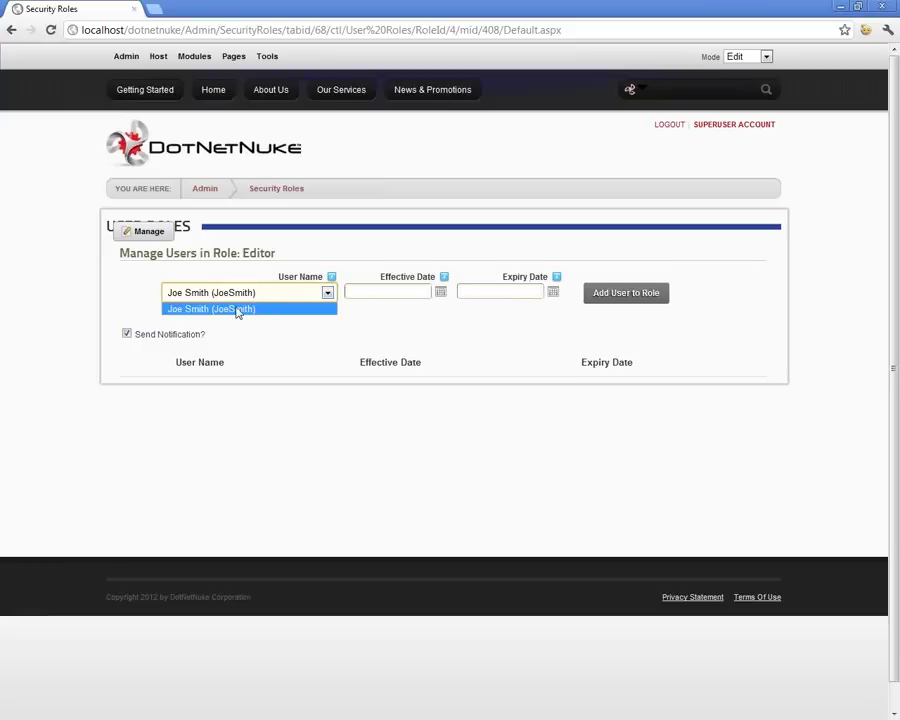
pyautogui.click(238, 309)
pyautogui.click(356, 295)
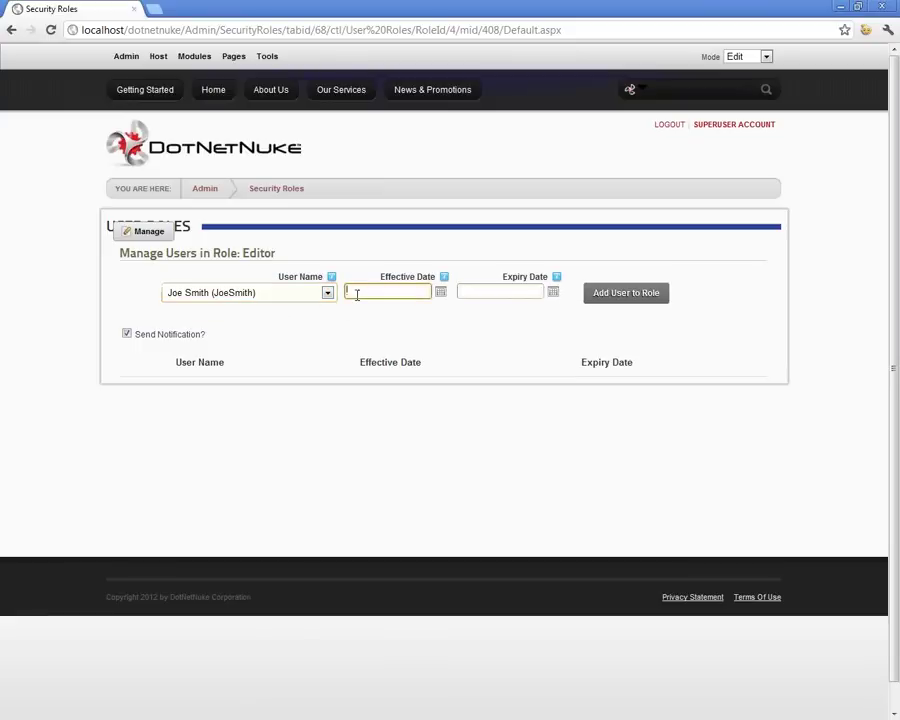
pyautogui.click(485, 297)
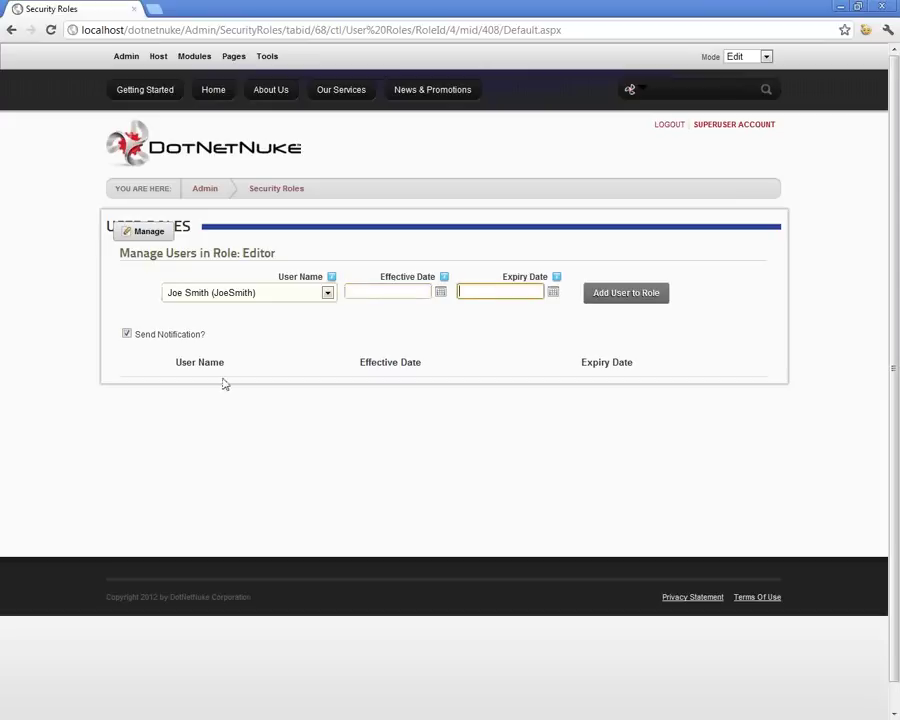
pyautogui.click(127, 334)
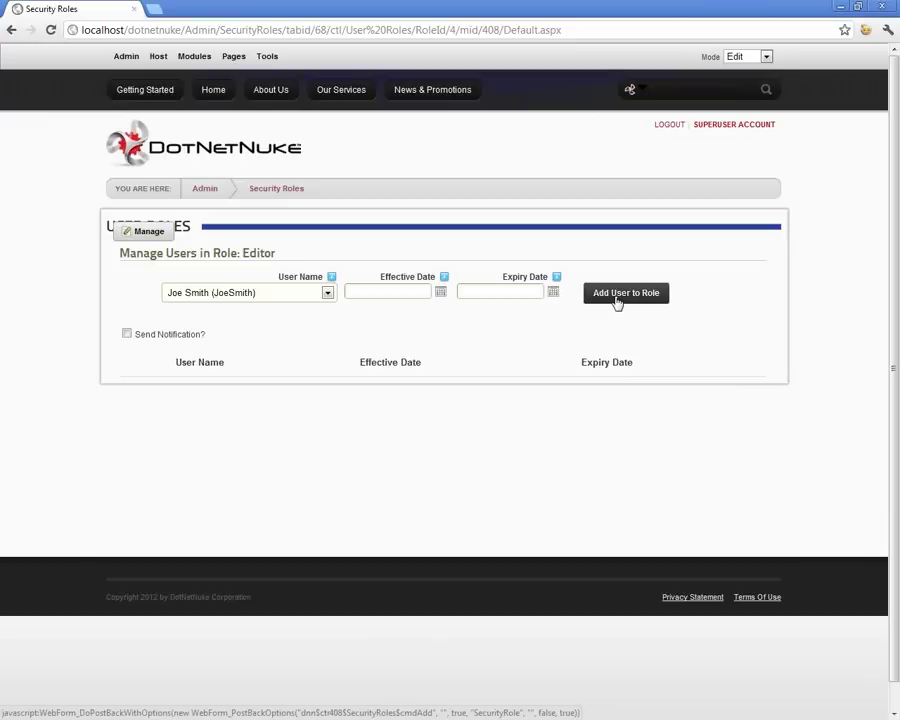
pyautogui.click(607, 300)
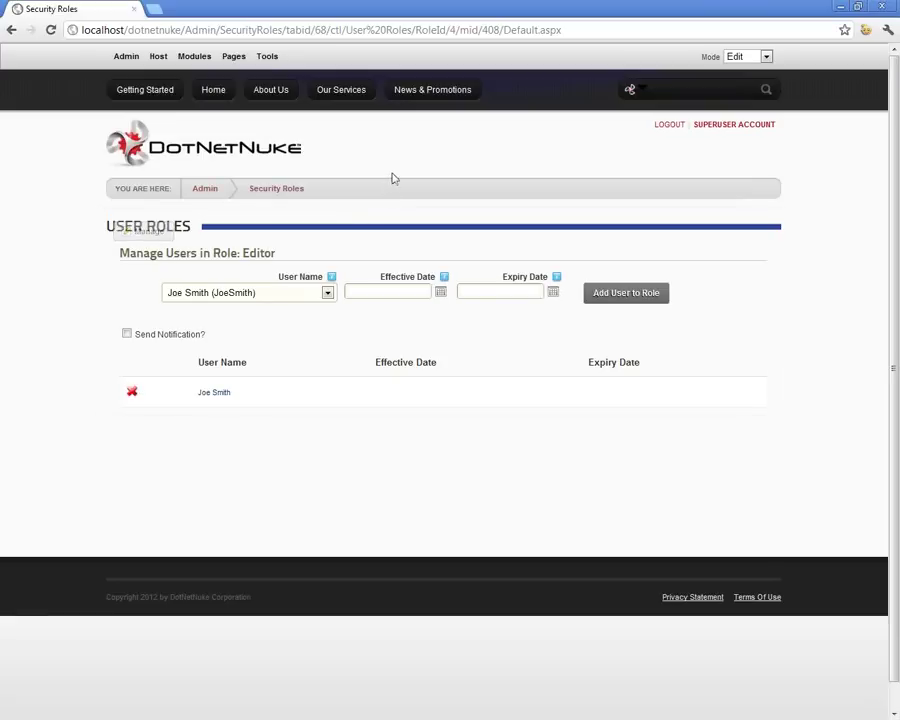
pyautogui.click(156, 93)
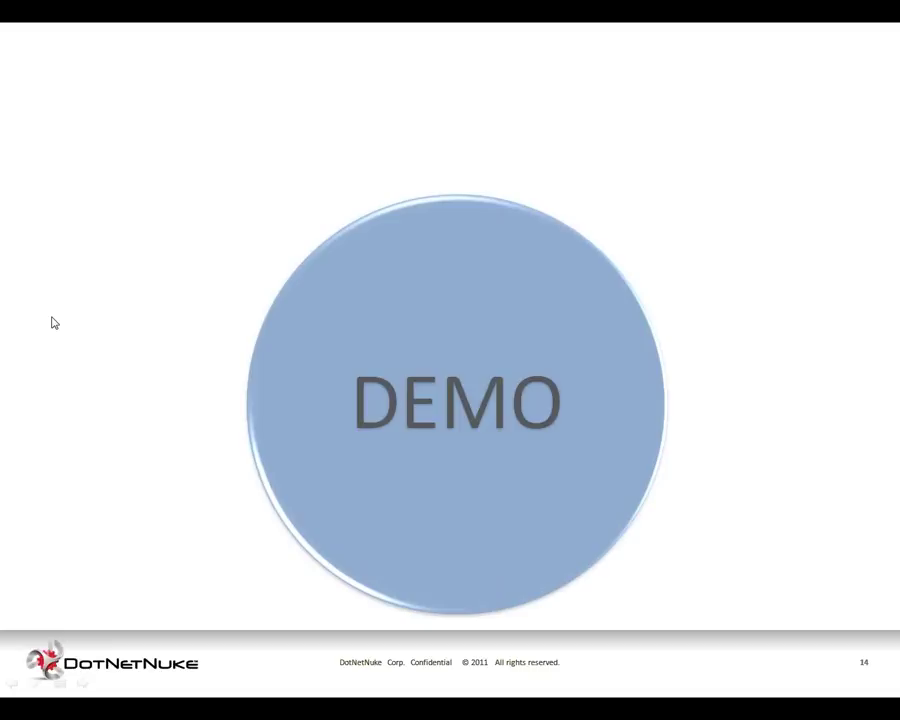
pyautogui.press('Right')
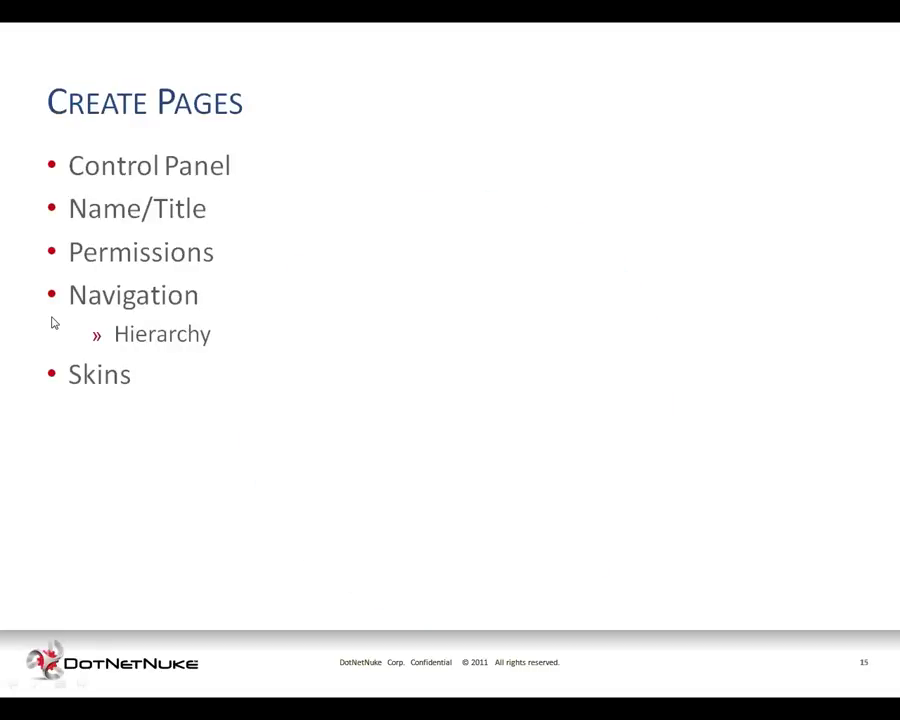
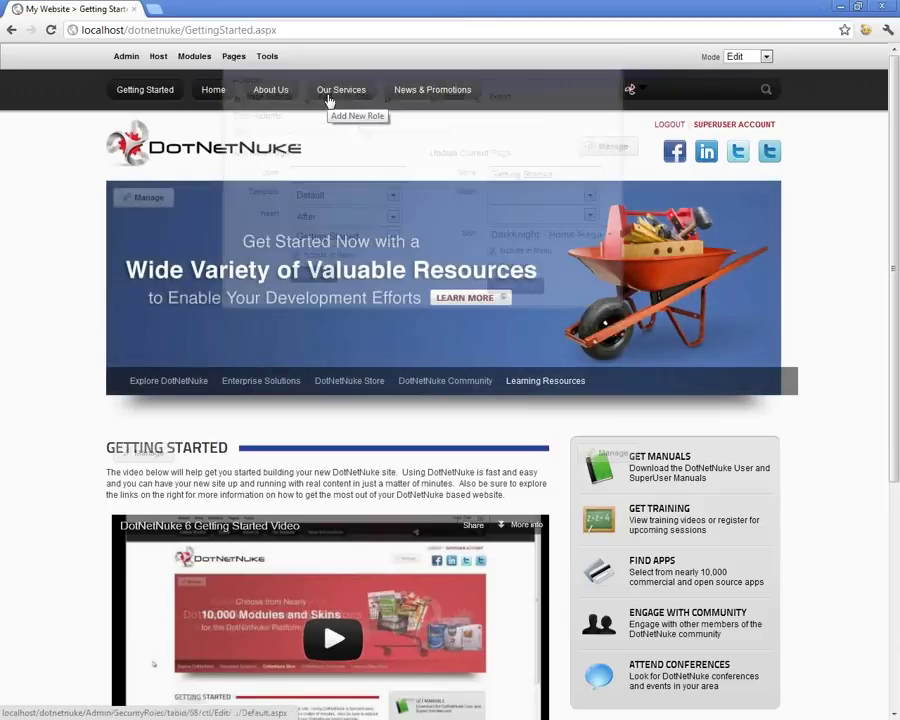
# Bring up an empty Add New Page form from the Pages actions.
pyautogui.moveTo(236, 56)
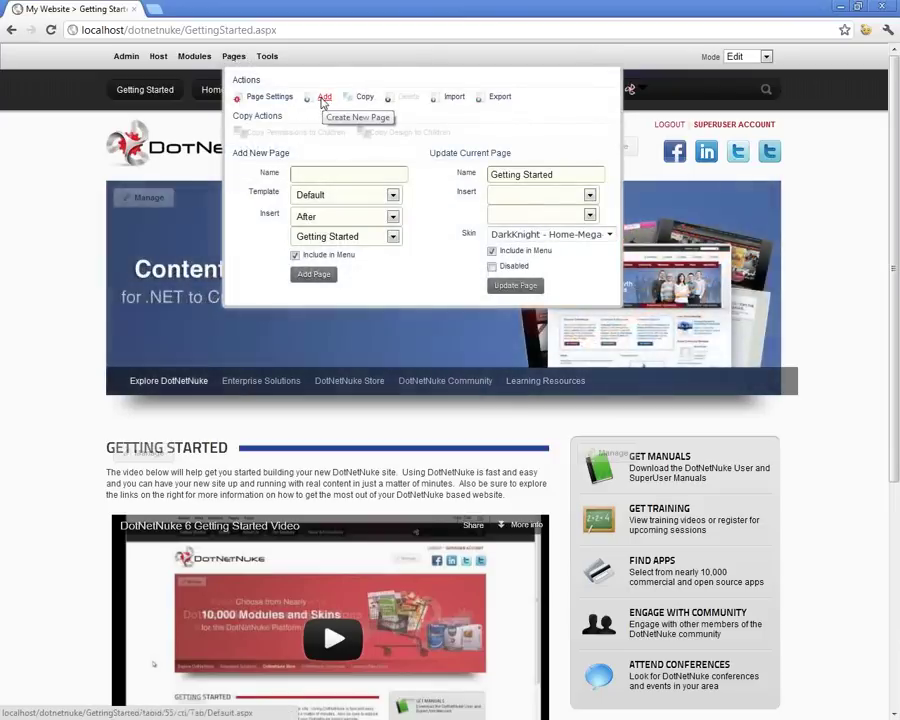
pyautogui.click(324, 98)
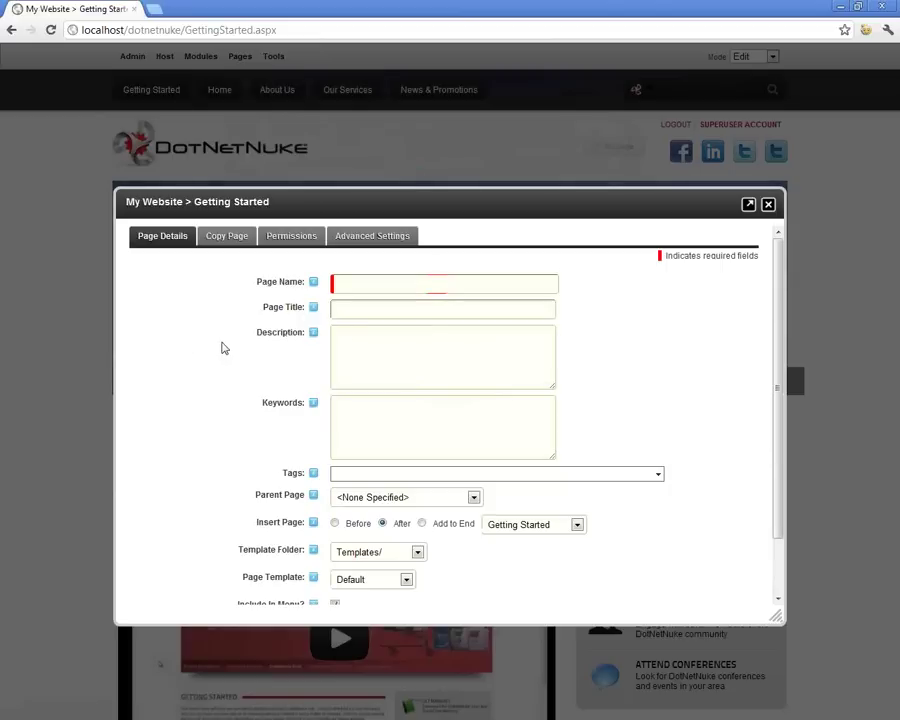
# Enter 'Contact Us' as the Page Name and 'Contact Awesome Cycles' as the Page Title.
pyautogui.click(357, 285)
pyautogui.write('Contact Us')
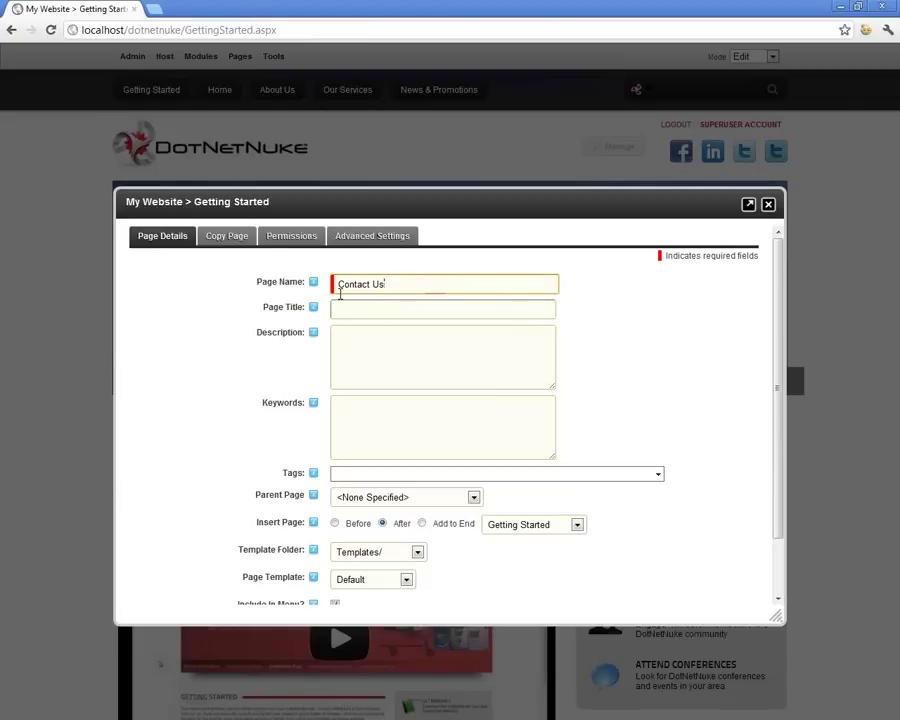
pyautogui.moveTo(412, 287); pyautogui.dragTo(336, 287)
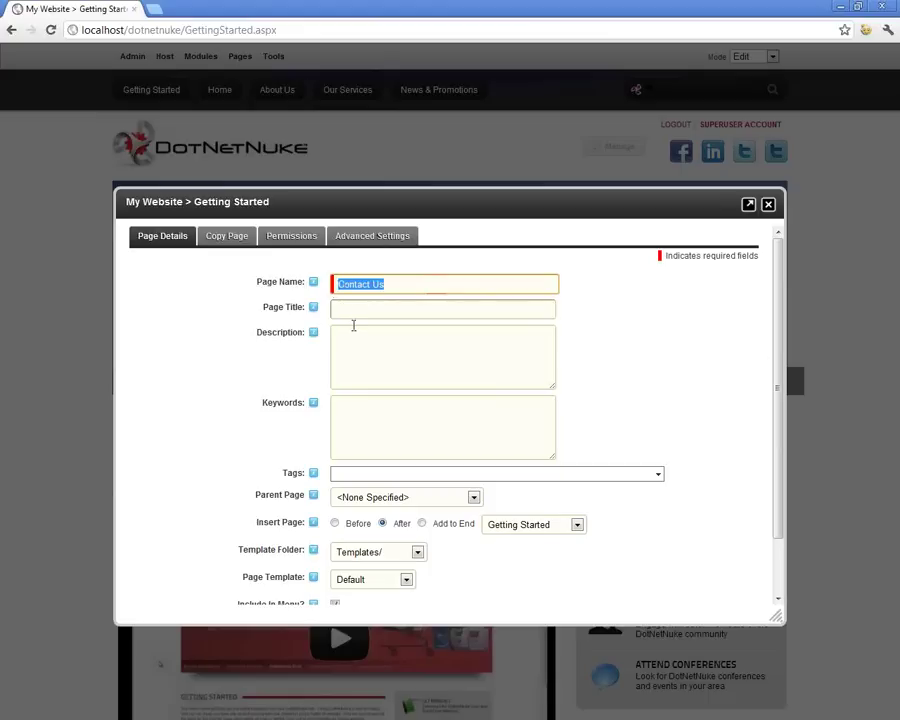
pyautogui.click(373, 309)
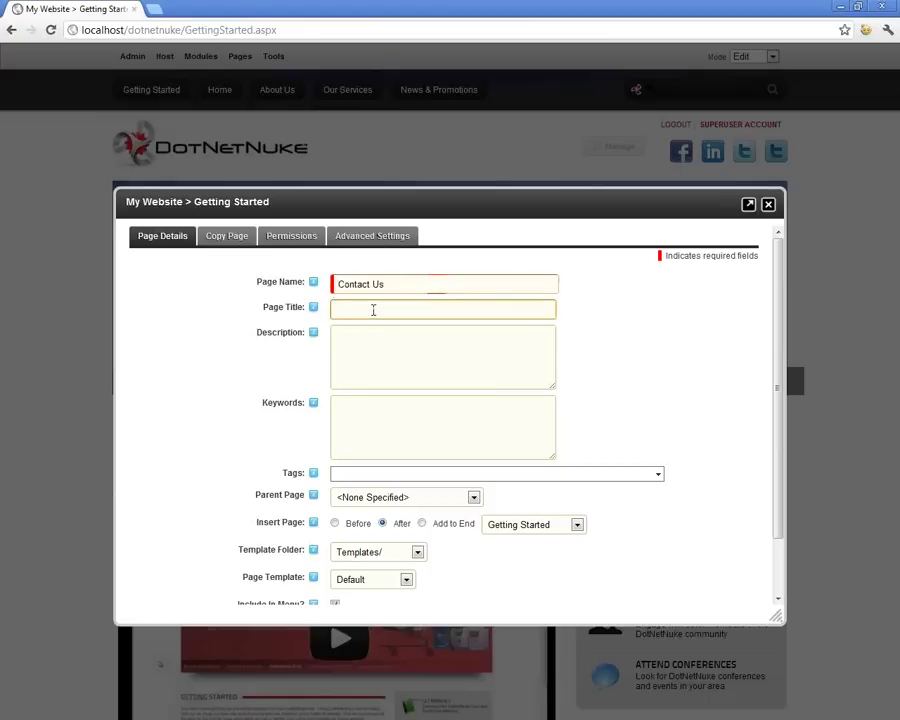
pyautogui.write('Contact Us')
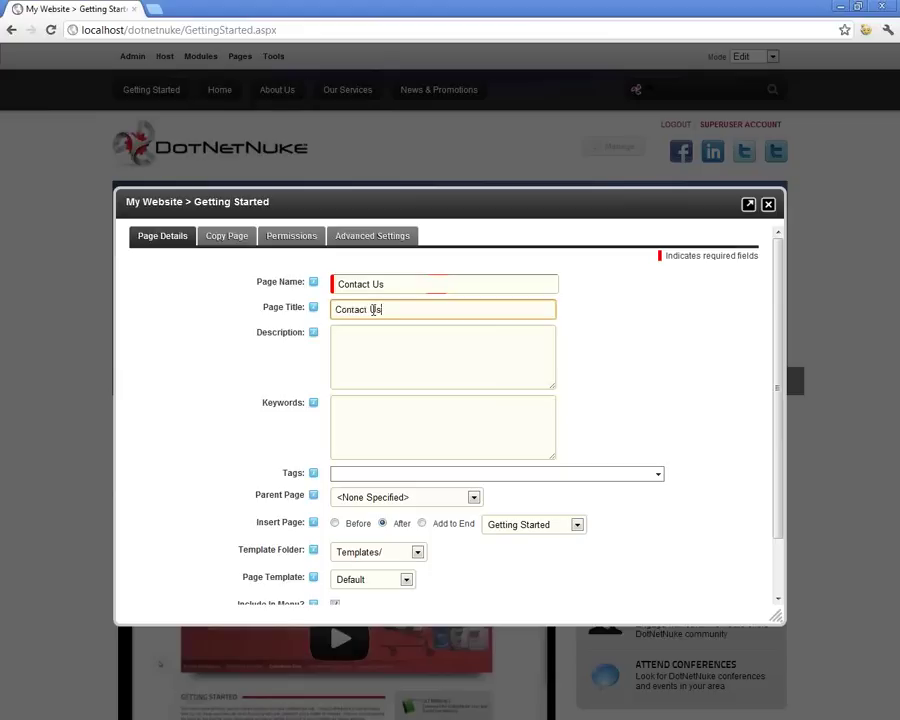
pyautogui.doubleClick(374, 309)
pyautogui.write('Awesome Cycles')
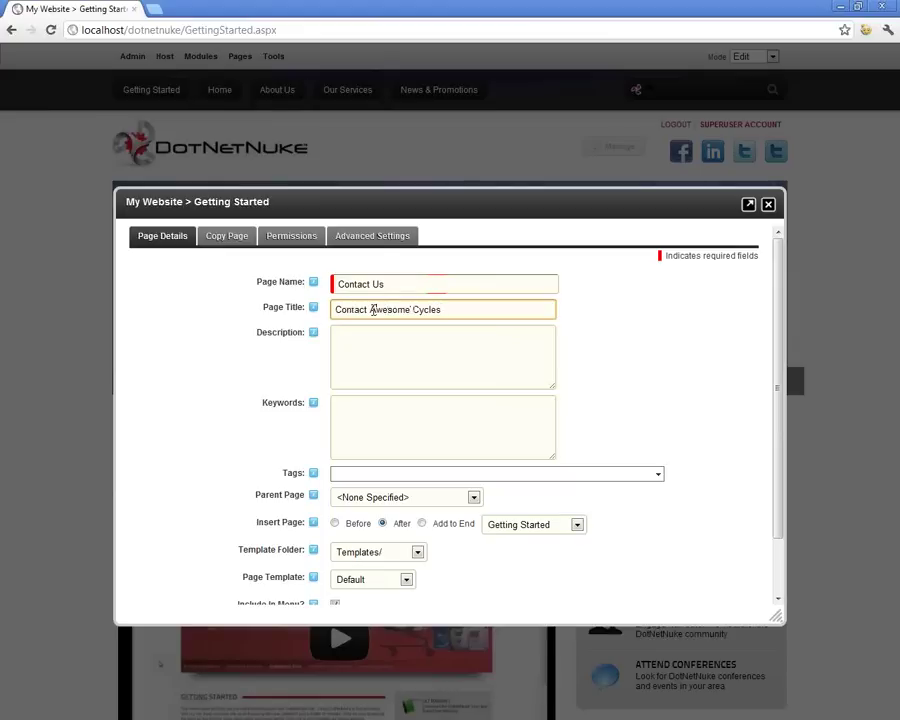
# Leave Description and Keywords blank and bring up the Parent Page choices.
pyautogui.click(361, 346)
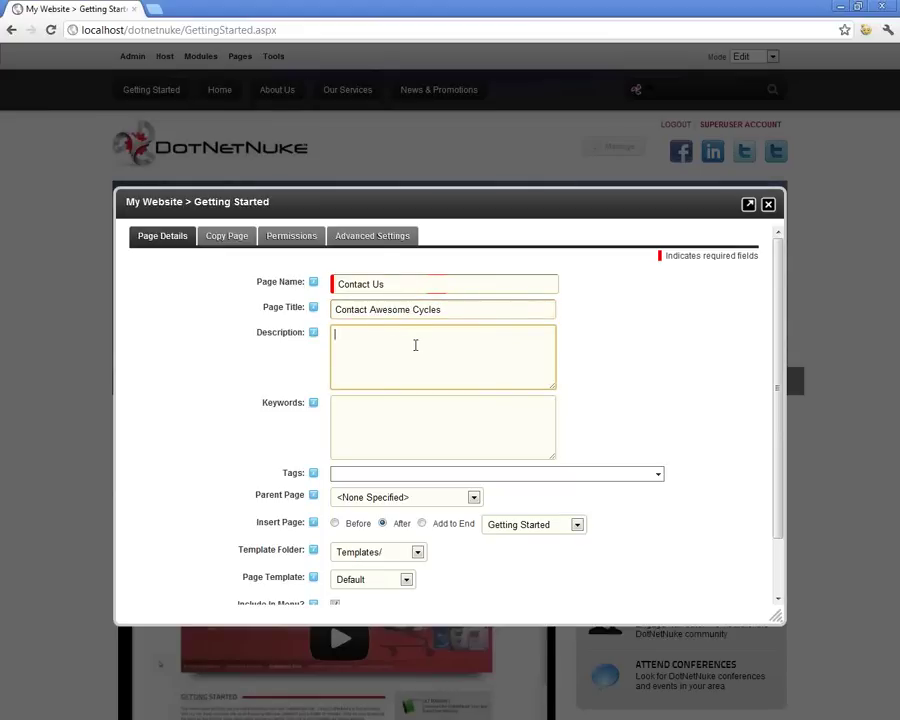
pyautogui.click(392, 411)
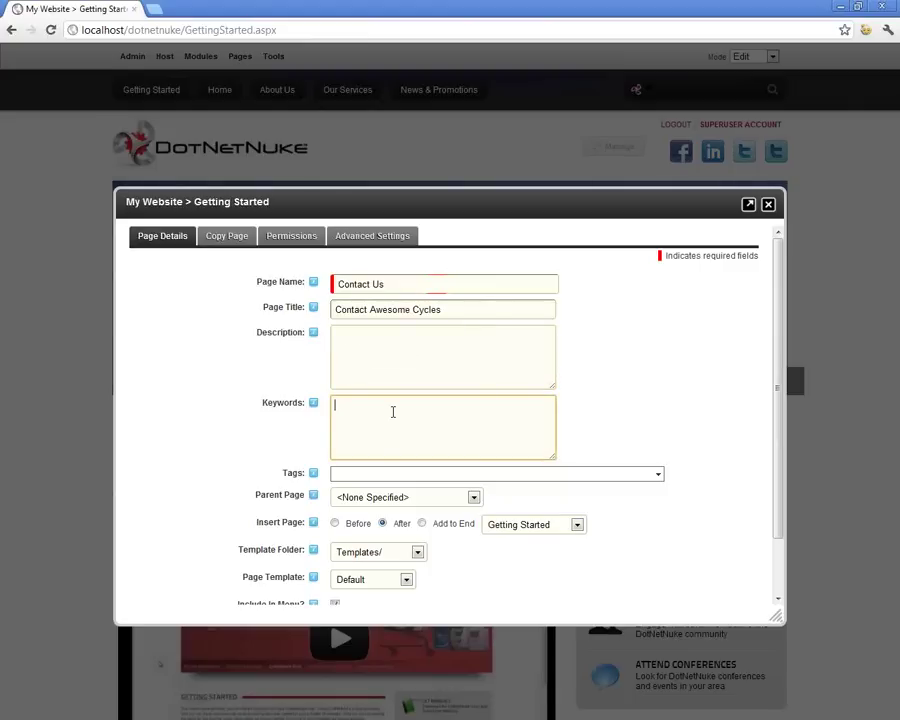
pyautogui.click(398, 368)
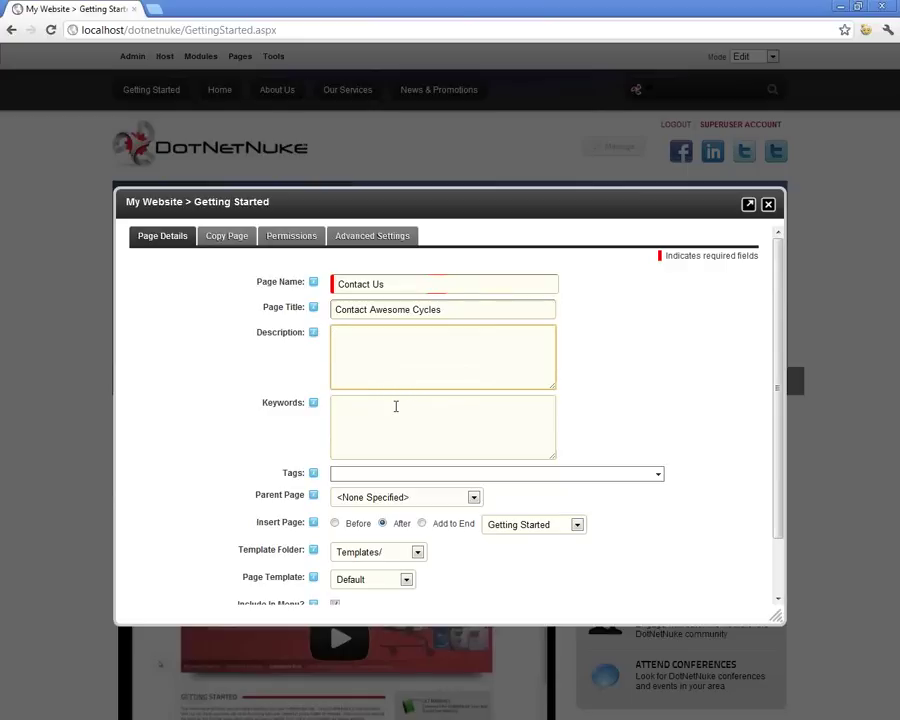
pyautogui.click(387, 360)
pyautogui.click(393, 423)
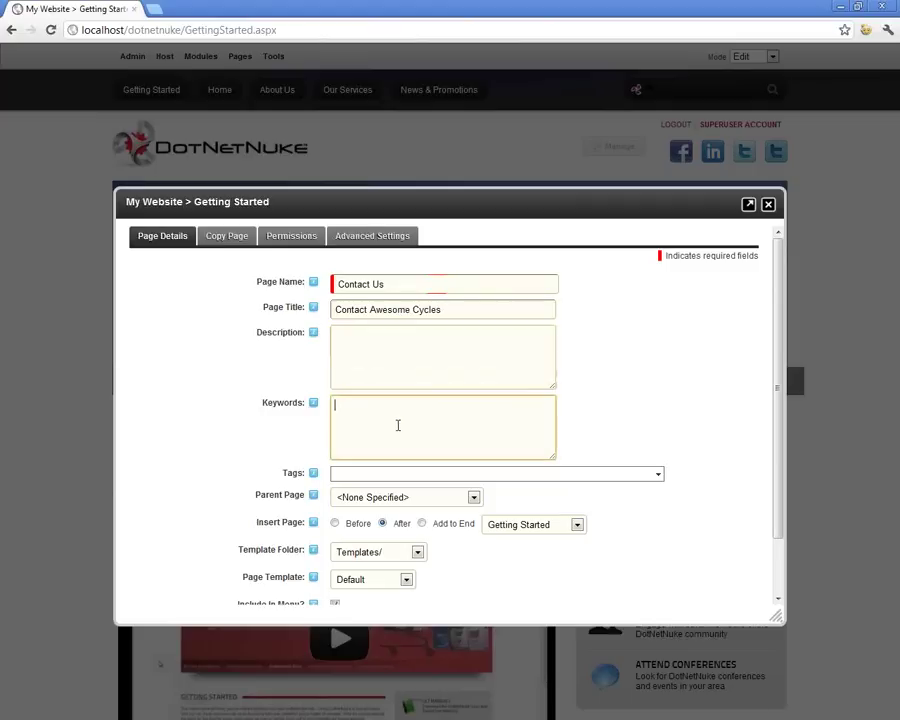
pyautogui.click(410, 345)
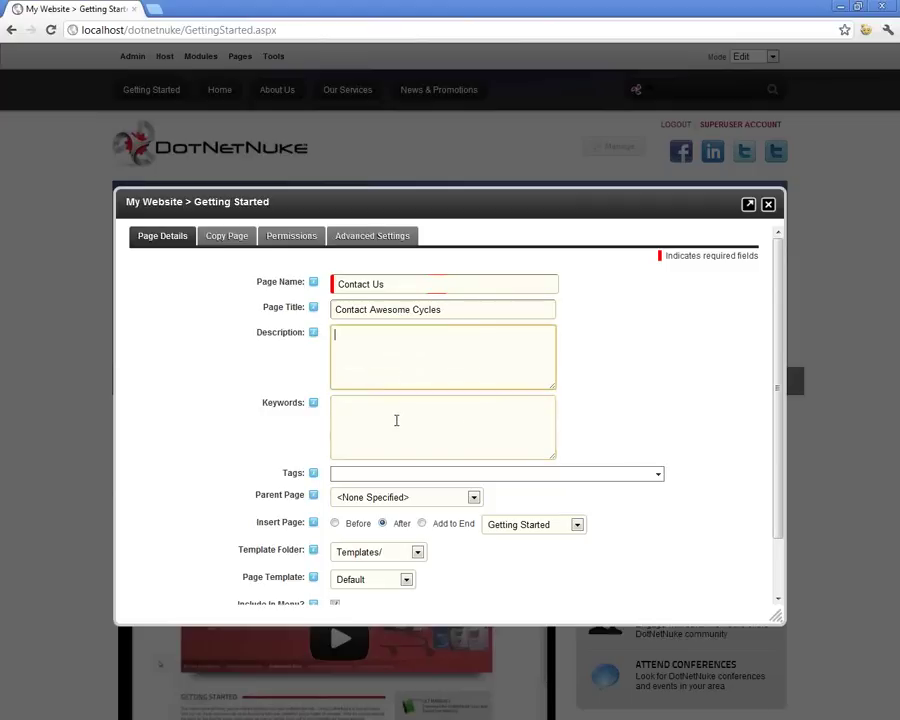
pyautogui.click(395, 418)
pyautogui.scroll(-1, 418, 406)
pyautogui.scroll(1, 368, 428)
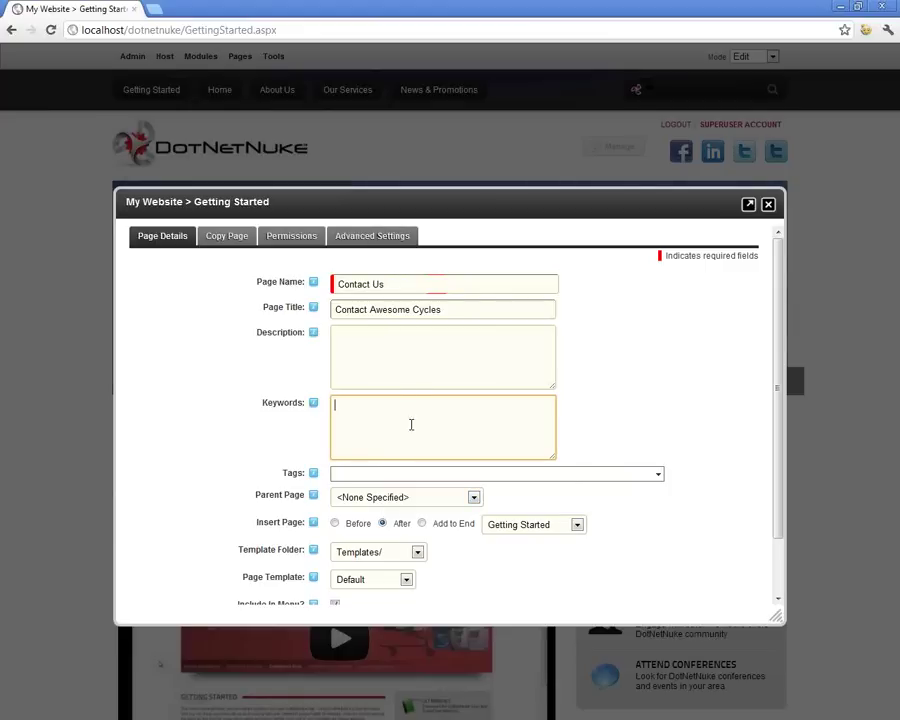
pyautogui.click(381, 498)
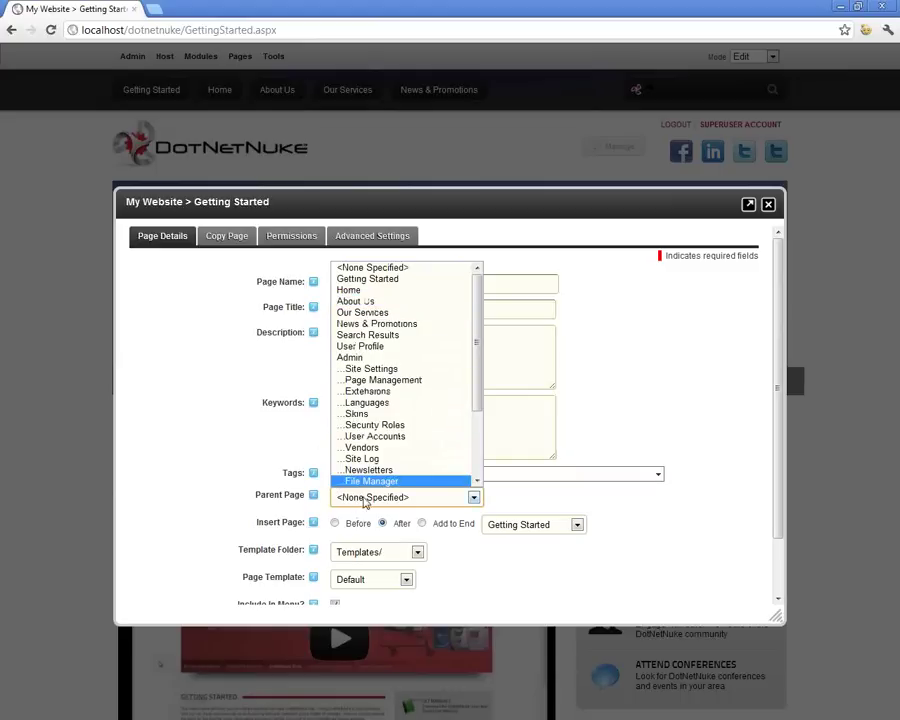
# Make About Us the parent page and keep the Default page template.
pyautogui.click(371, 310)
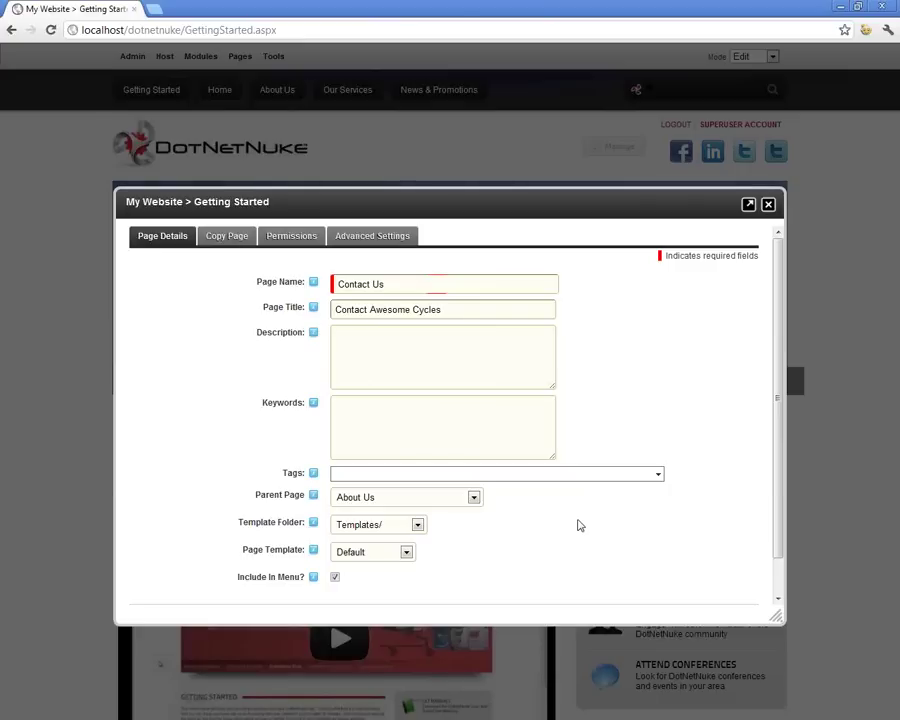
pyautogui.scroll(-1, 532, 536)
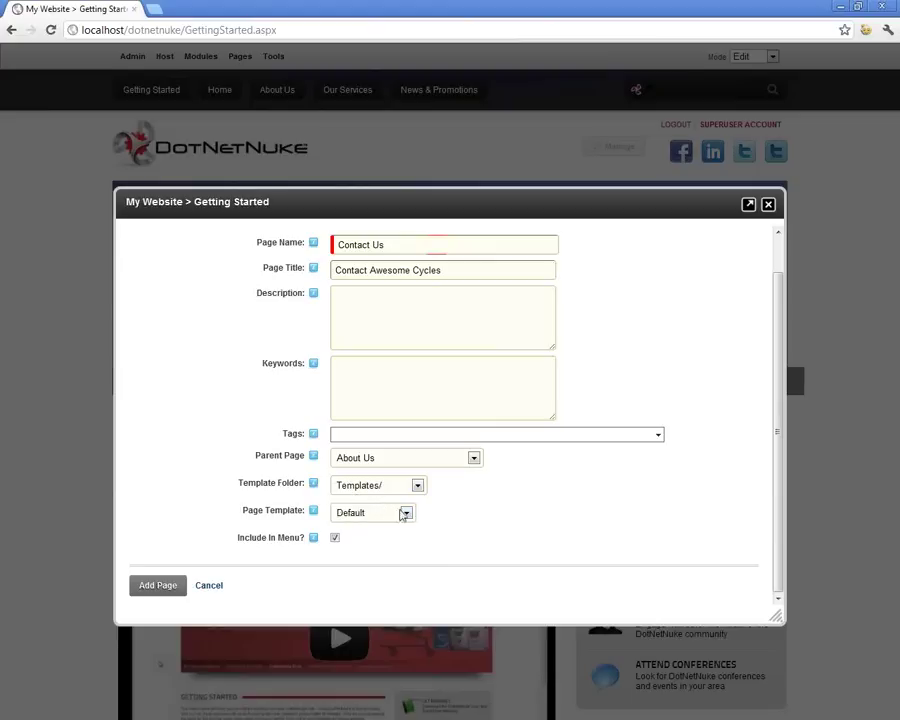
pyautogui.click(388, 514)
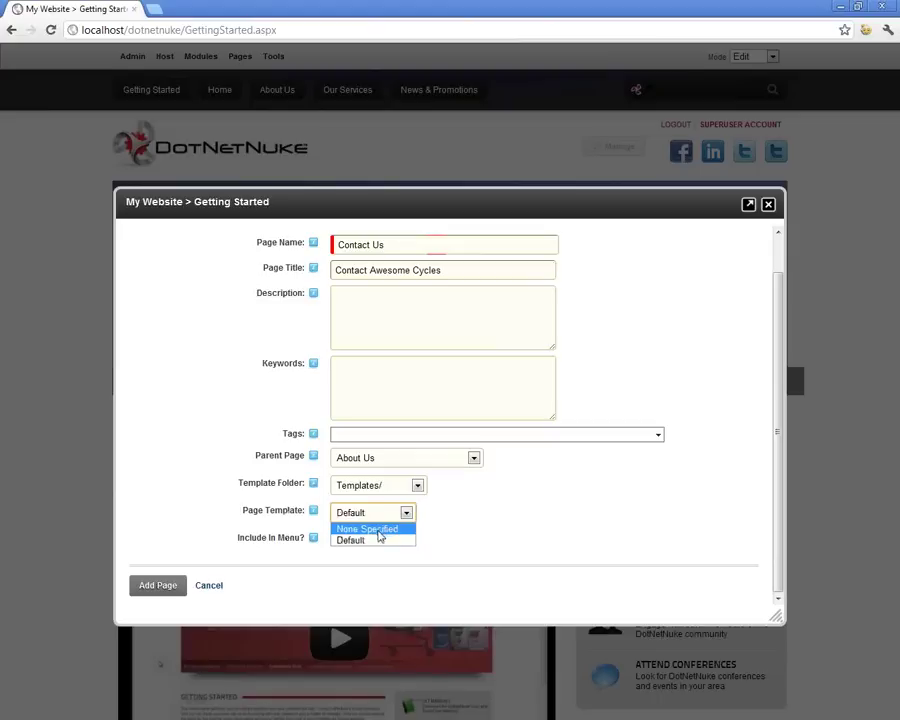
pyautogui.click(373, 541)
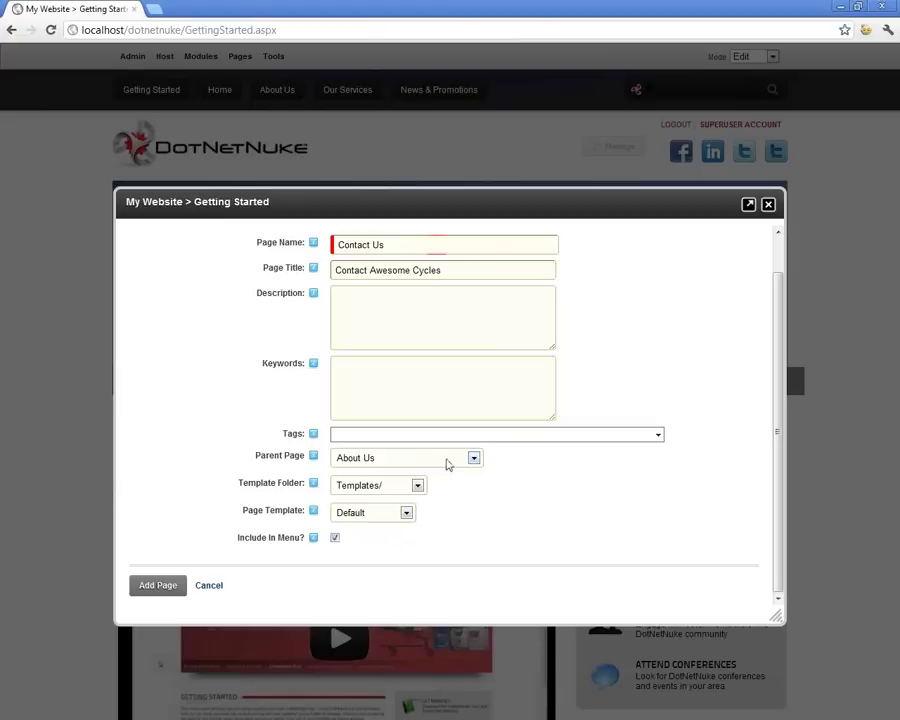
# Review the page detail help icons and return to the top of the form.
pyautogui.scroll(2, 447, 399)
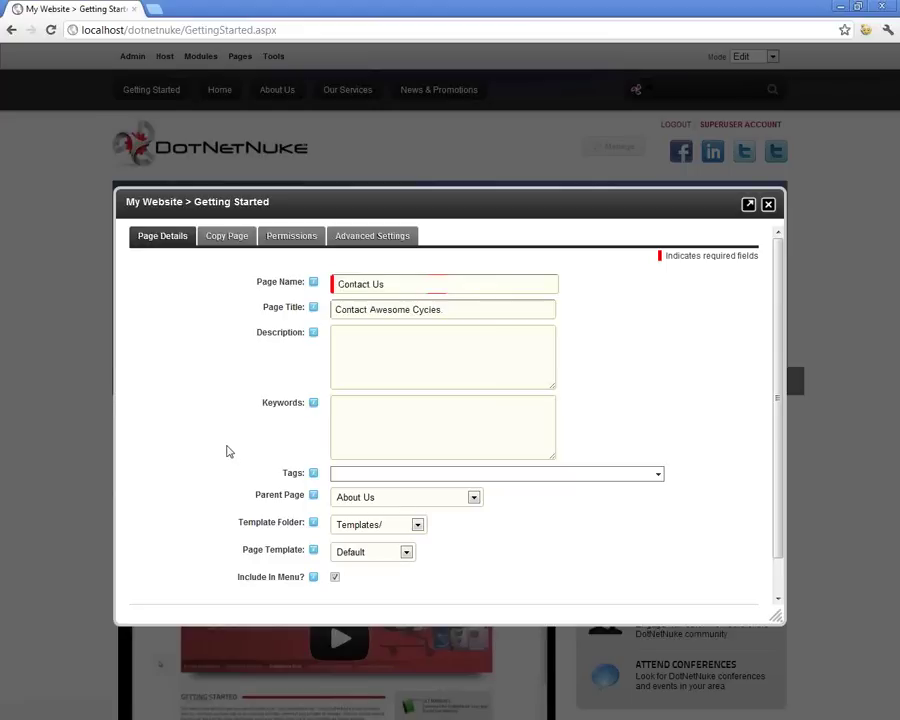
pyautogui.scroll(-1, 231, 455)
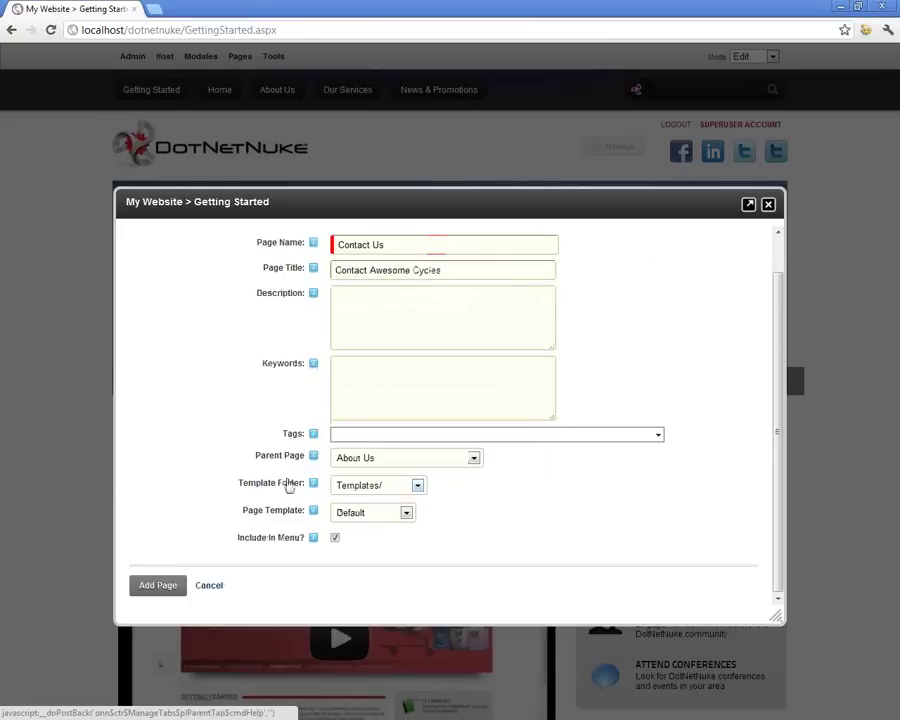
pyautogui.moveTo(287, 486)
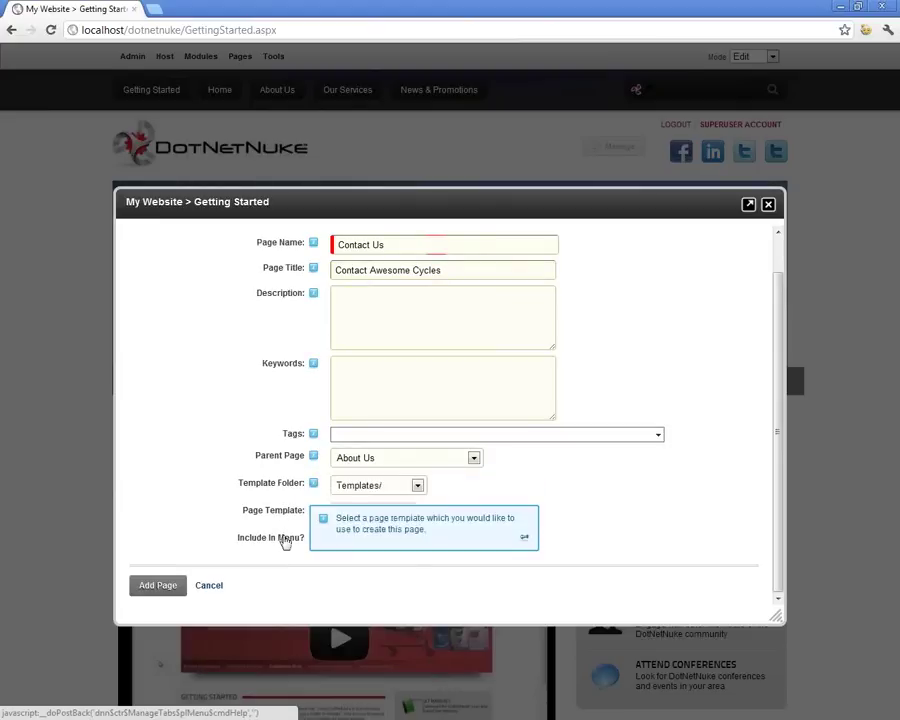
pyautogui.moveTo(285, 543)
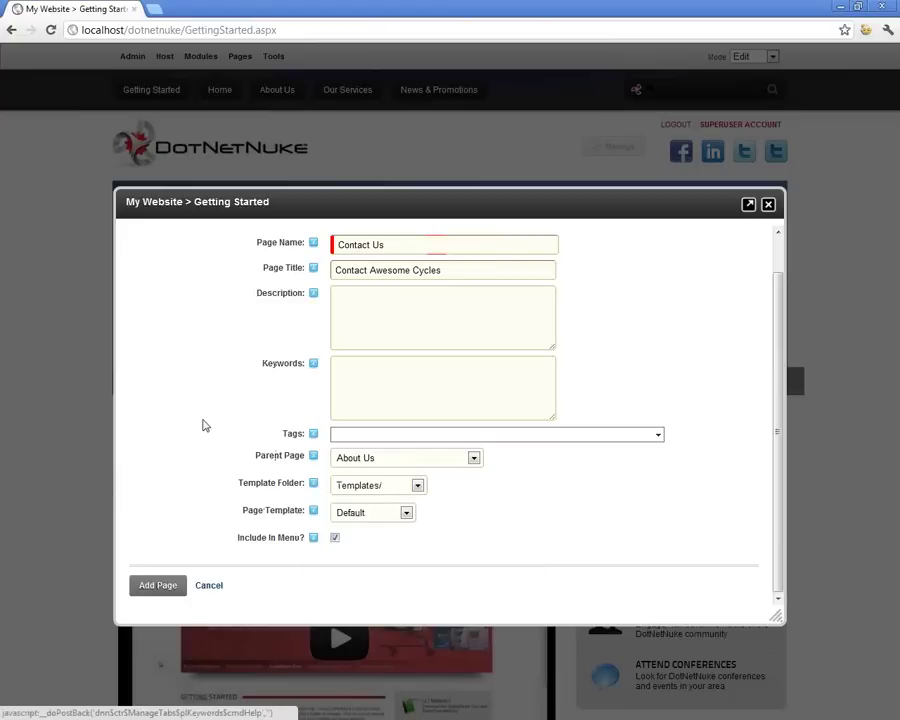
pyautogui.scroll(1, 202, 427)
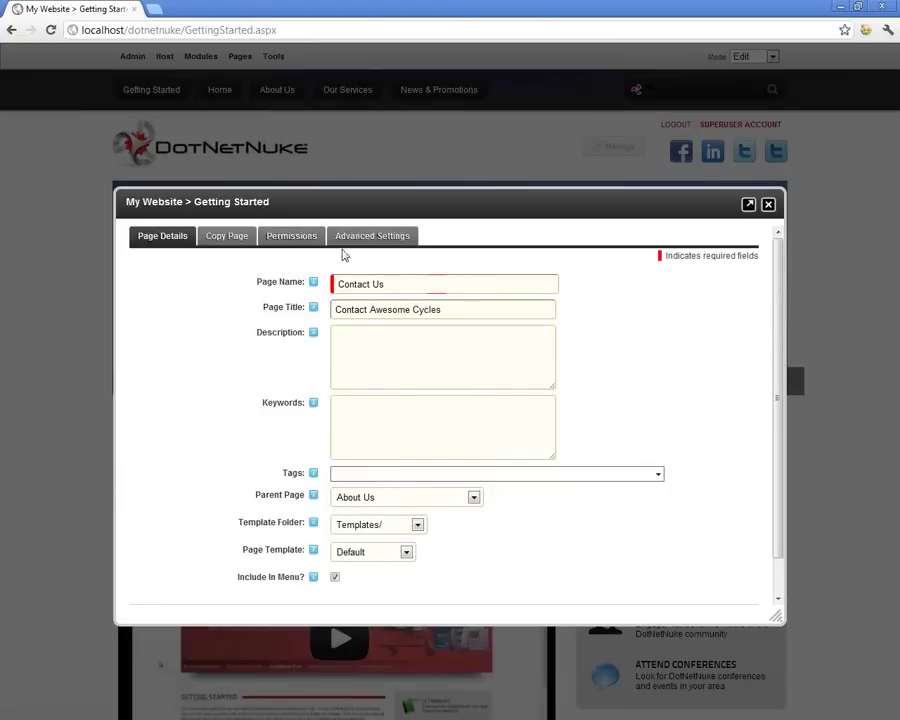
# On the Permissions tab, grant the Editor role View and Add Content rights.
pyautogui.click(294, 236)
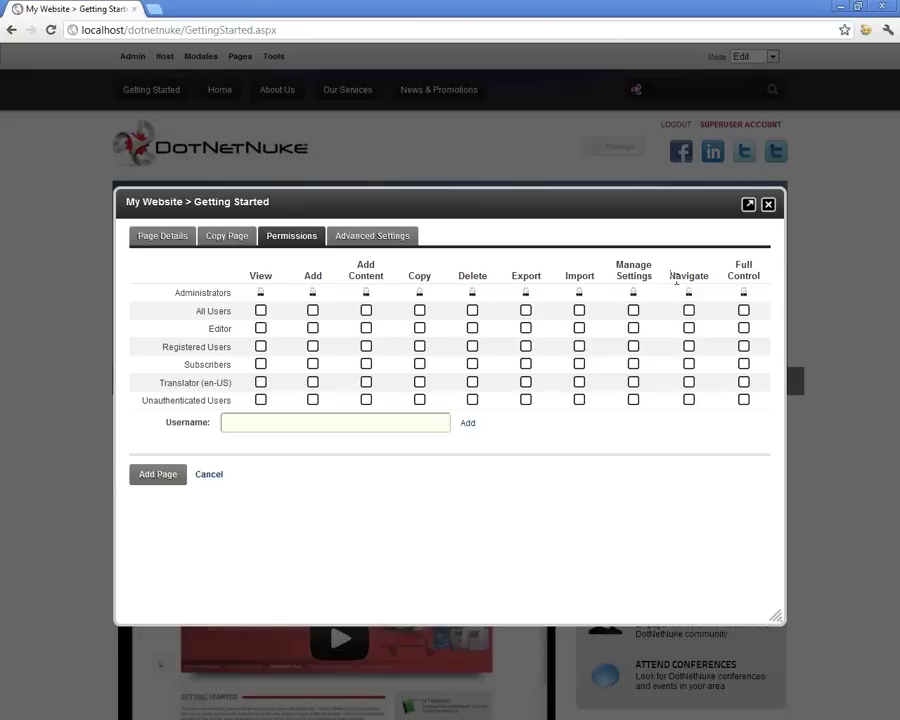
pyautogui.click(261, 329)
pyautogui.doubleClick(221, 329)
pyautogui.click(221, 329)
pyautogui.doubleClick(221, 329)
pyautogui.click(233, 337)
pyautogui.click(366, 328)
pyautogui.rightClick(352, 329)
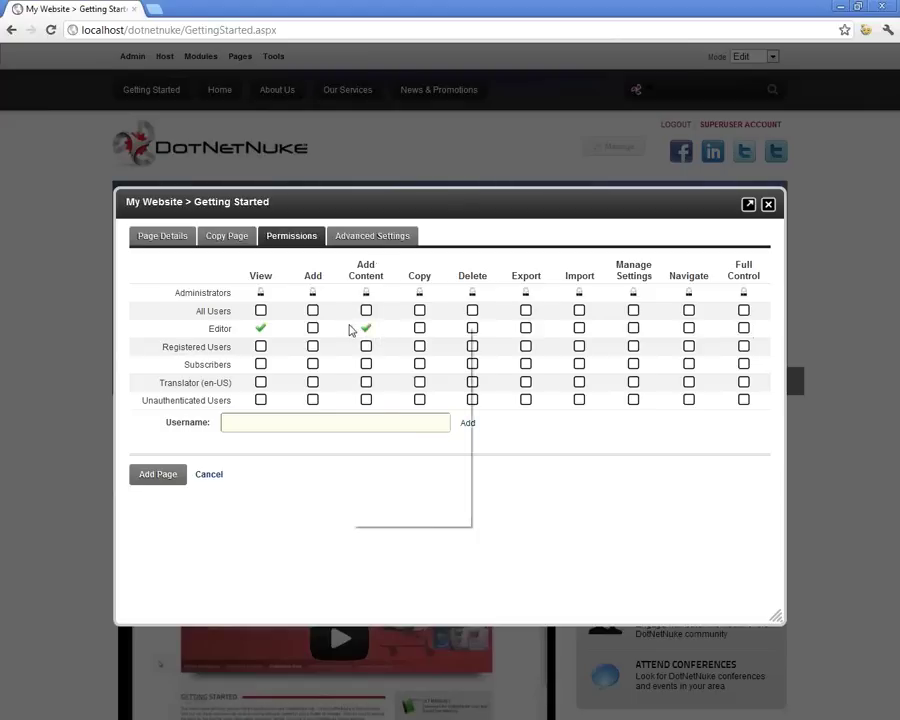
# Demonstrate All Users View by ticking and clearing it, then add the Contact Us page.
pyautogui.click(323, 370)
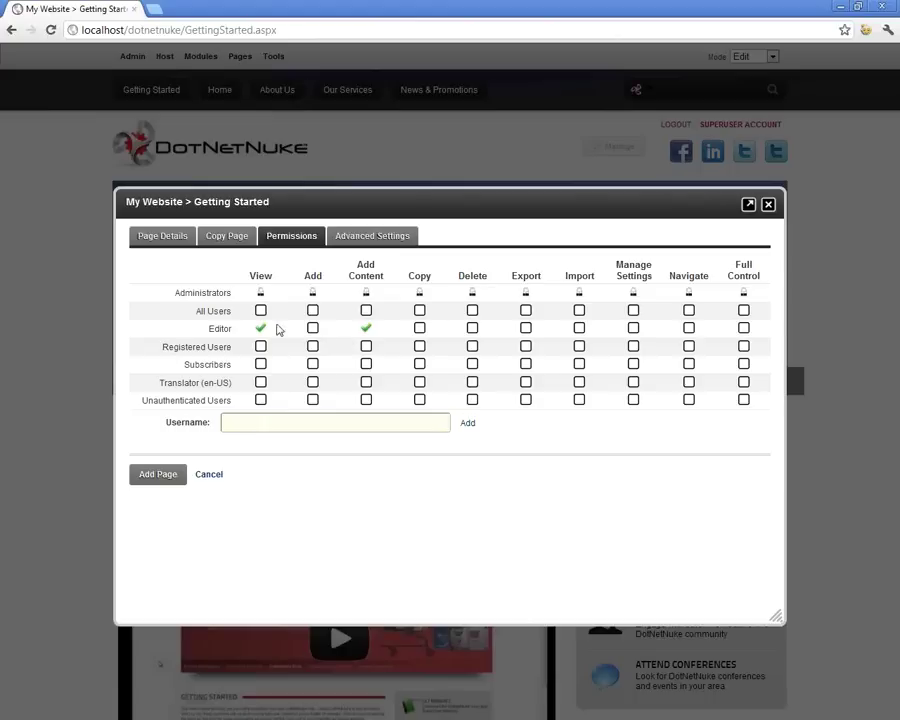
pyautogui.doubleClick(220, 330)
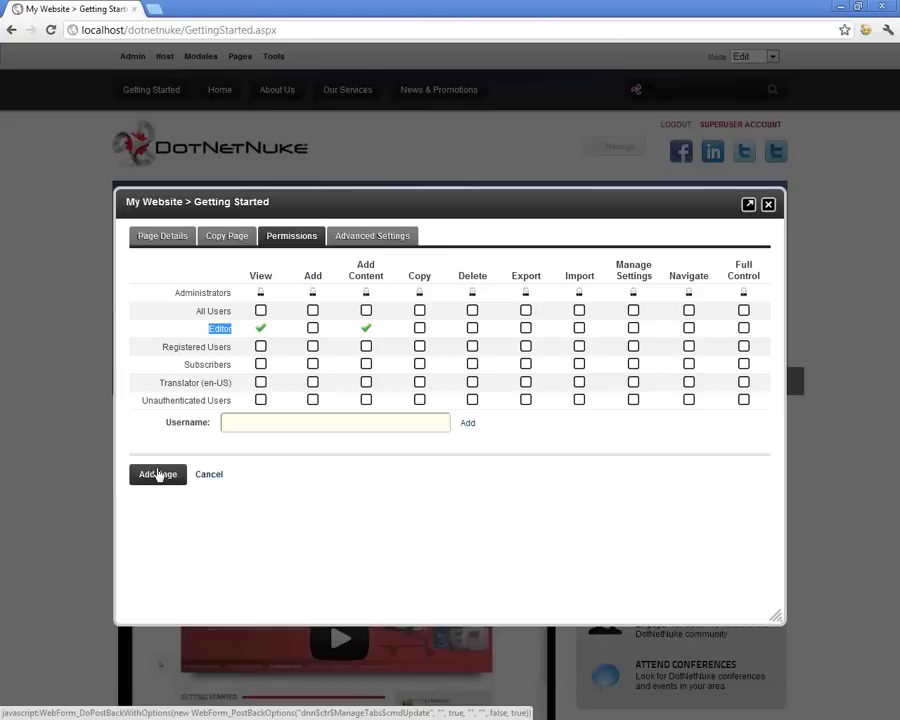
pyautogui.click(260, 311)
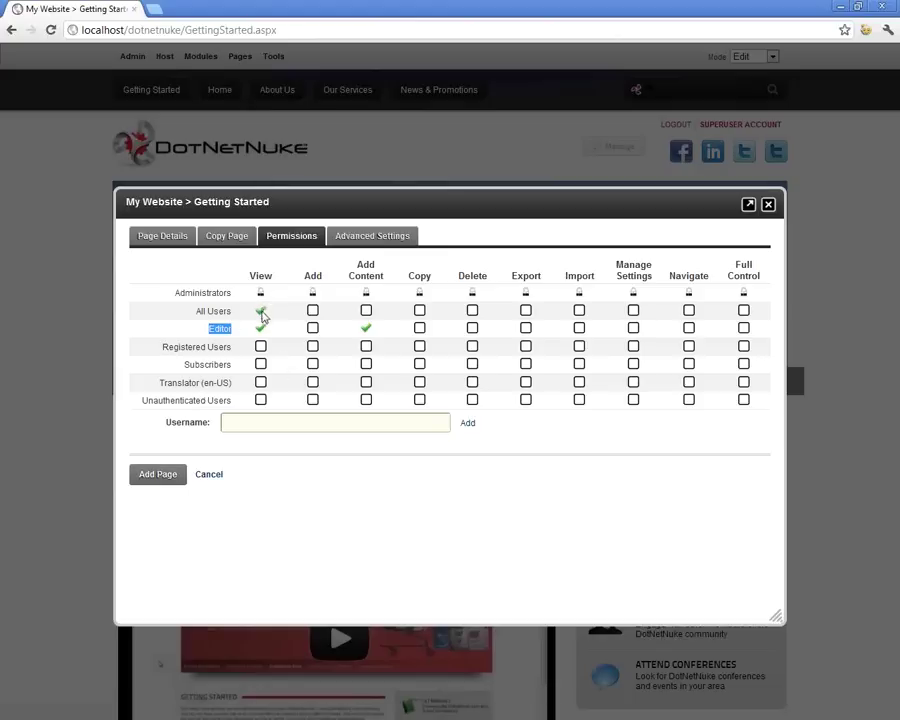
pyautogui.doubleClick(203, 311)
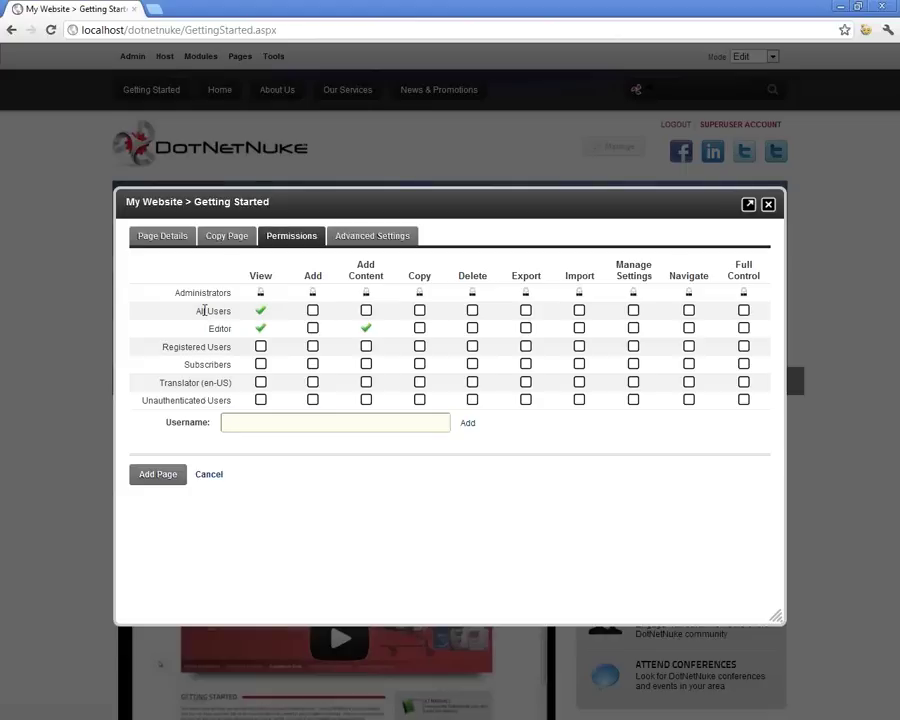
pyautogui.click(260, 311)
pyautogui.click(260, 311)
pyautogui.click(156, 476)
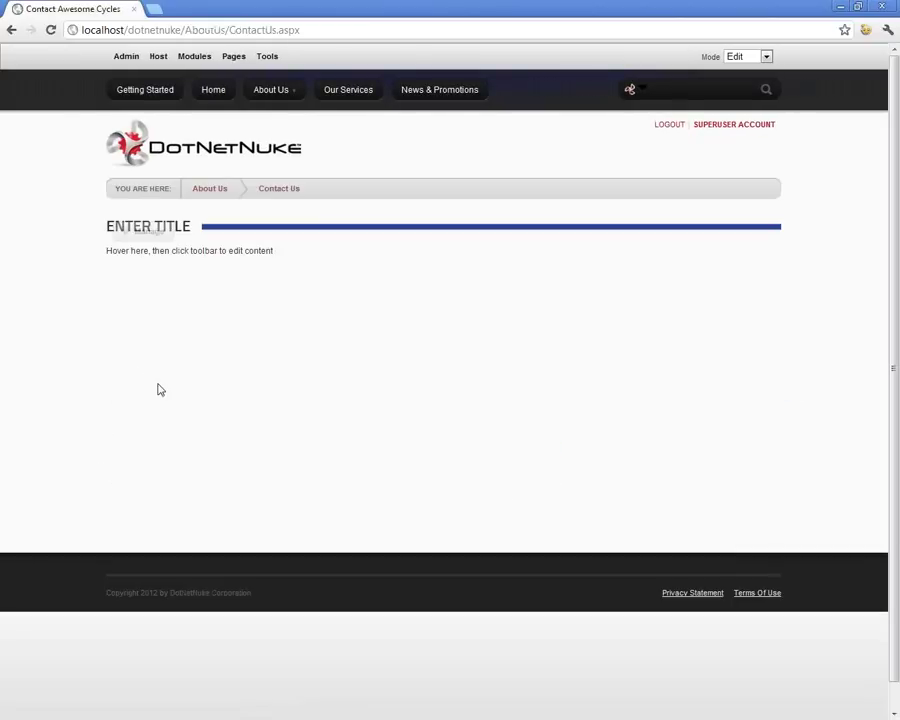
# Point out the new page's AboutUs/ContactUs.aspx address in the browser bar.
pyautogui.click(178, 30)
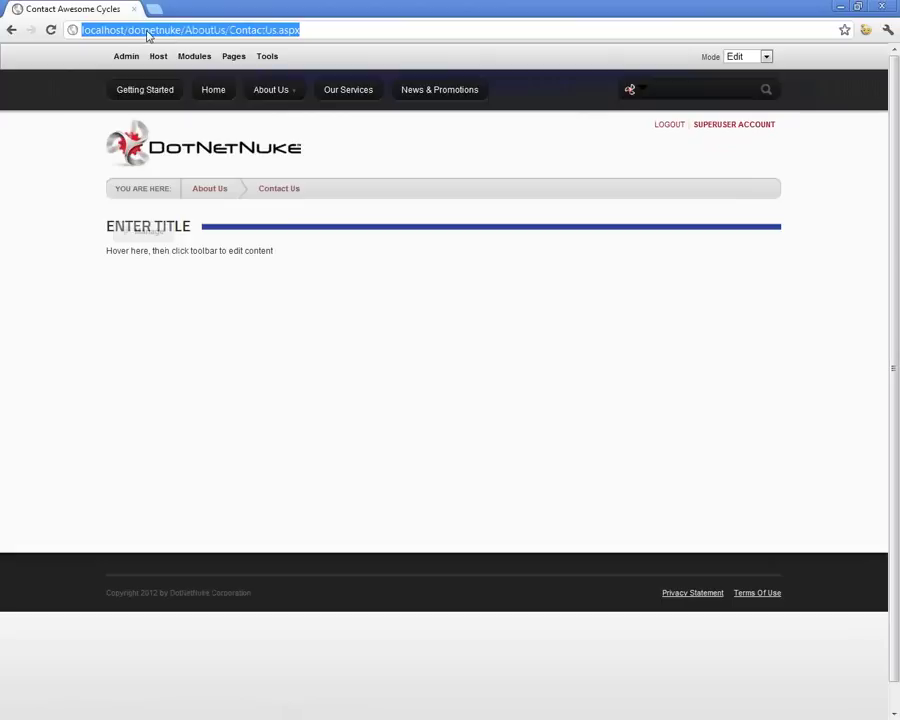
pyautogui.click(130, 30)
pyautogui.doubleClick(130, 30)
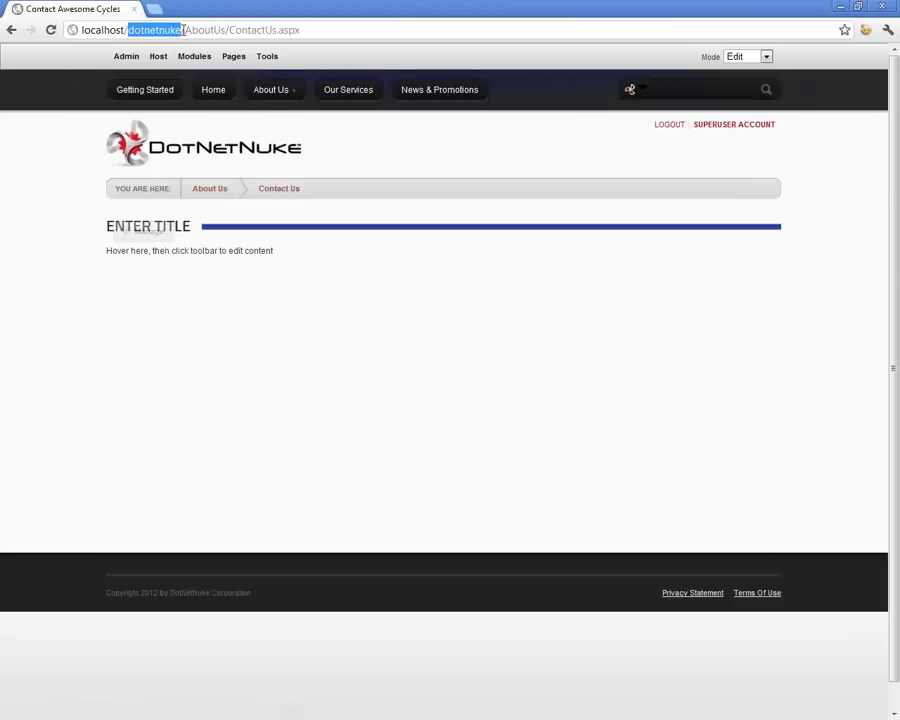
pyautogui.moveTo(186, 30); pyautogui.dragTo(301, 30)
pyautogui.click(318, 30)
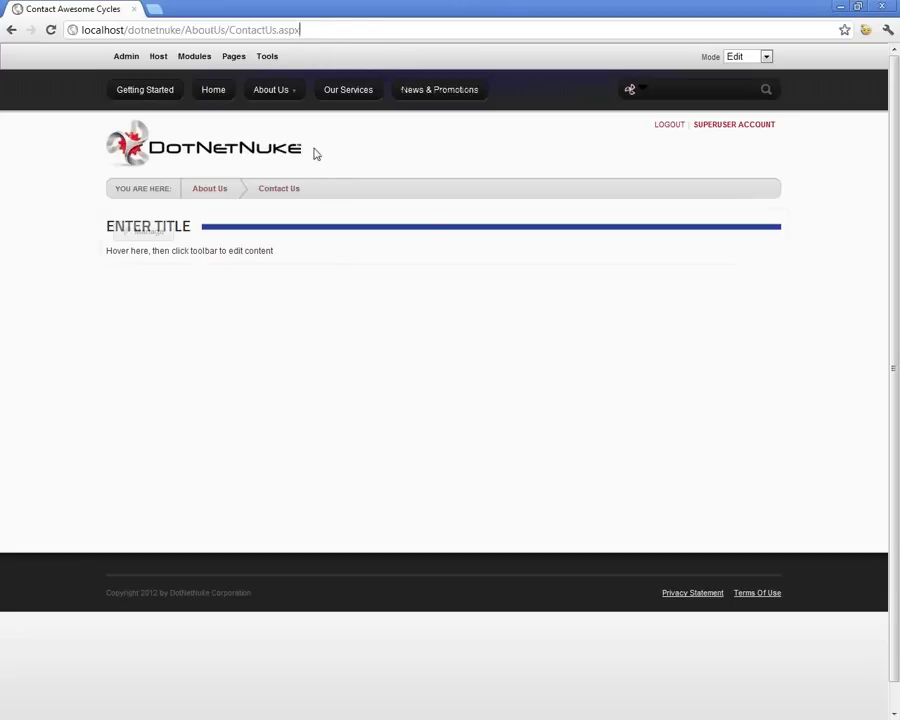
# Go to About Us > Contact Us, then advance the presentation to the Add Content slide.
pyautogui.moveTo(297, 91)
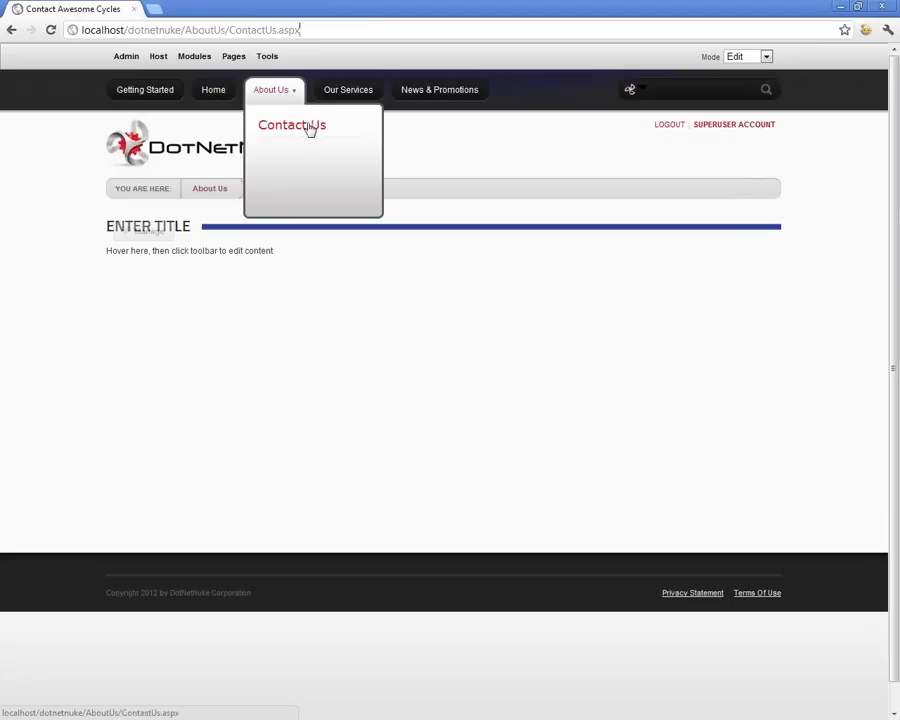
pyautogui.click(310, 127)
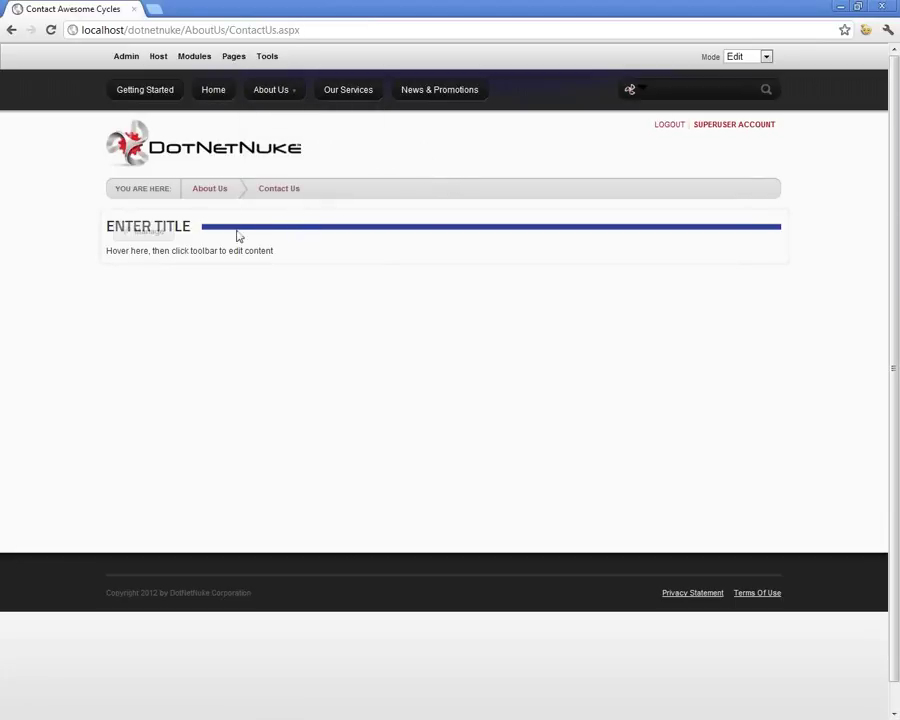
pyautogui.moveTo(187, 249)
pyautogui.moveTo(236, 263)
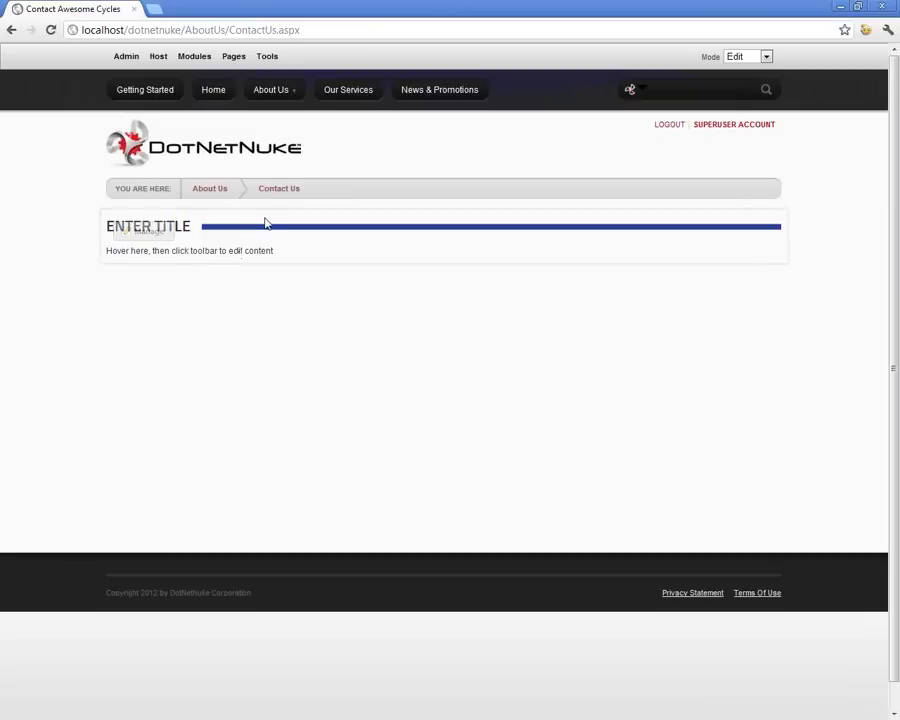
pyautogui.moveTo(265, 222)
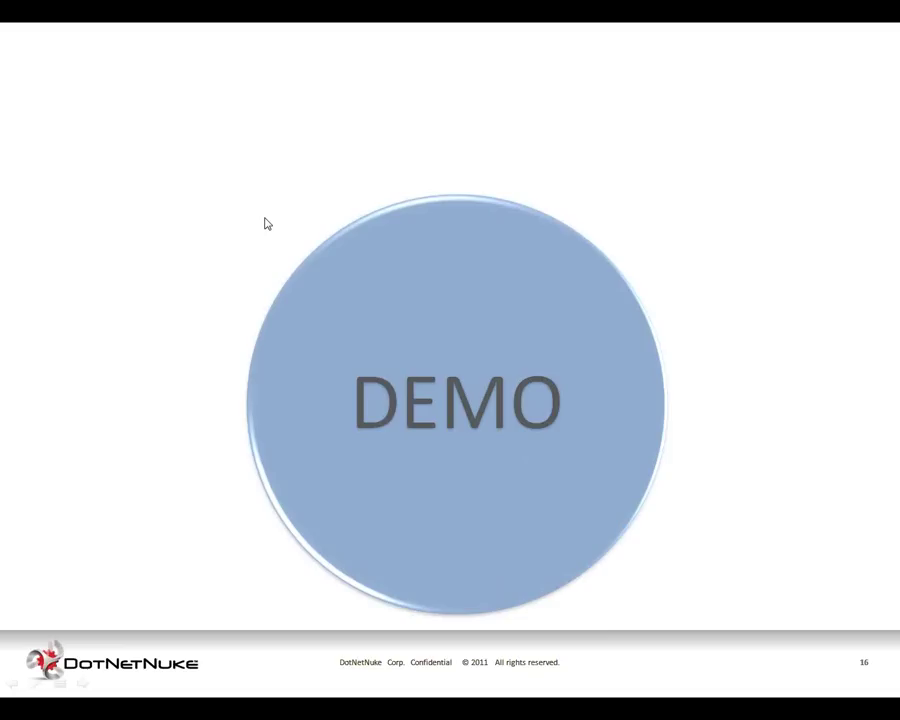
pyautogui.press('Right')
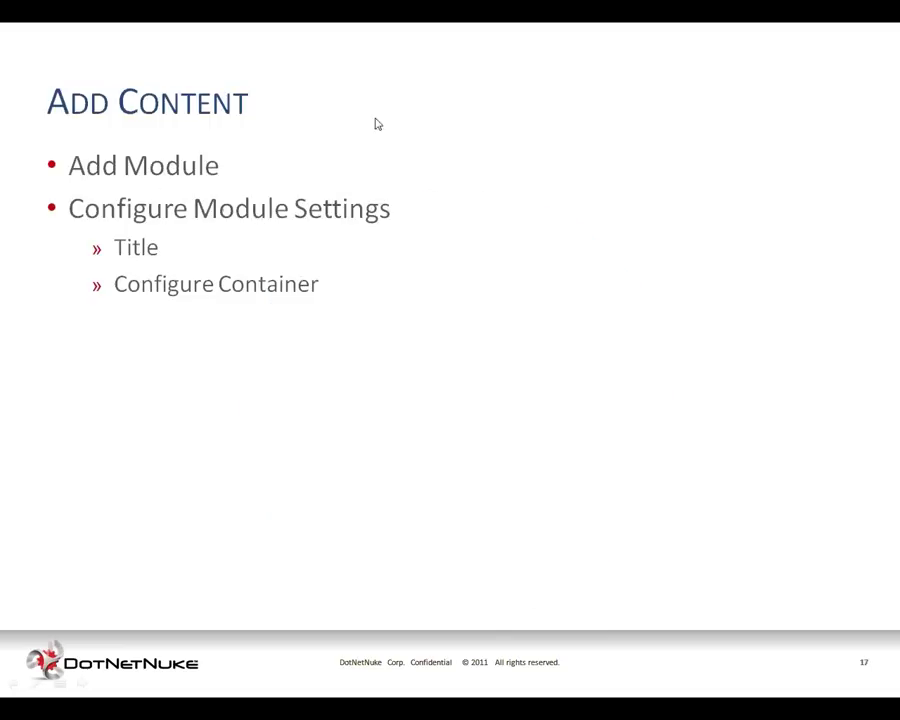
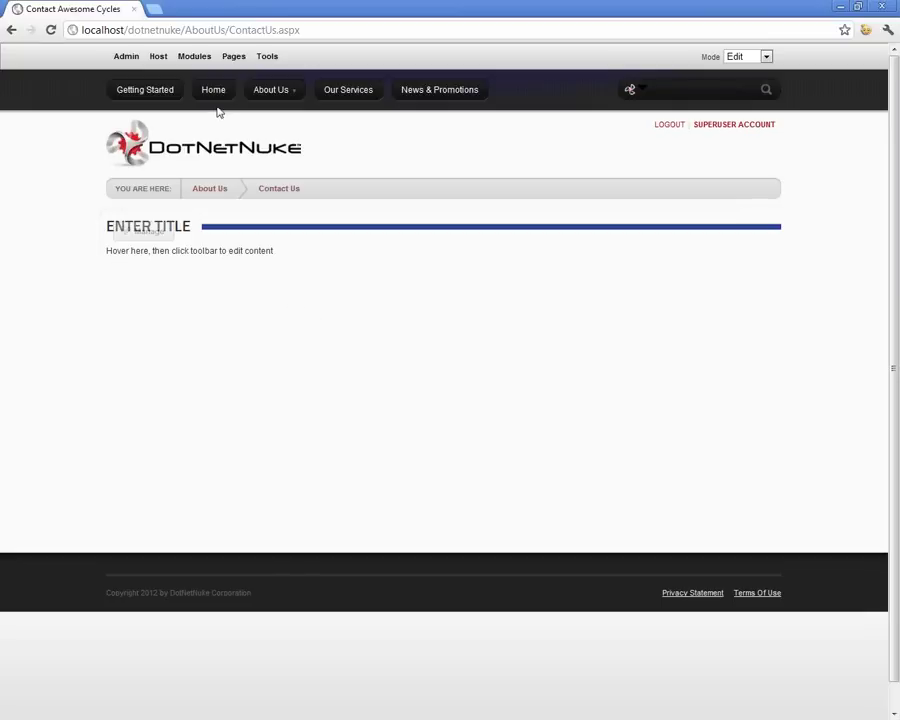
# Show the Add Module panel from the Modules menu in the control bar.
pyautogui.moveTo(199, 64)
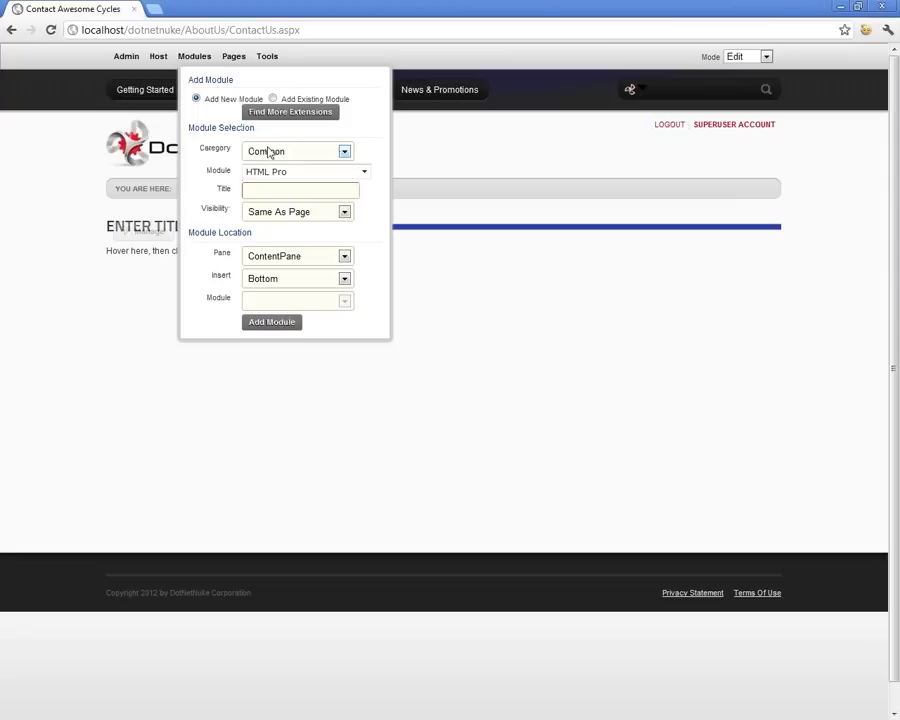
# Set Category to All Categories and choose Feedback as the module to add.
pyautogui.click(366, 173)
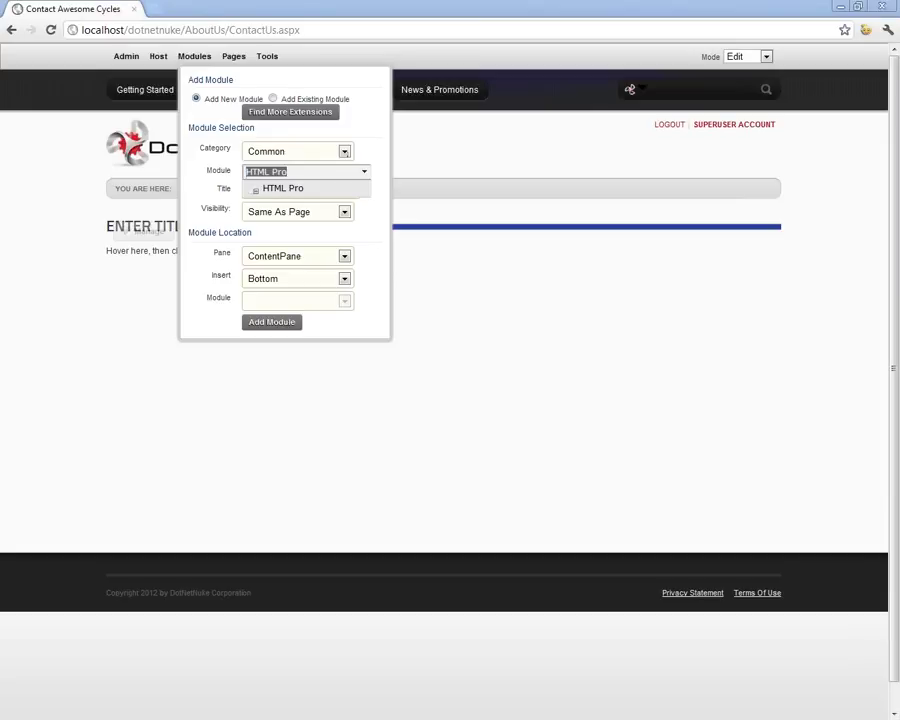
pyautogui.click(364, 174)
pyautogui.click(364, 174)
pyautogui.click(364, 174)
pyautogui.click(365, 174)
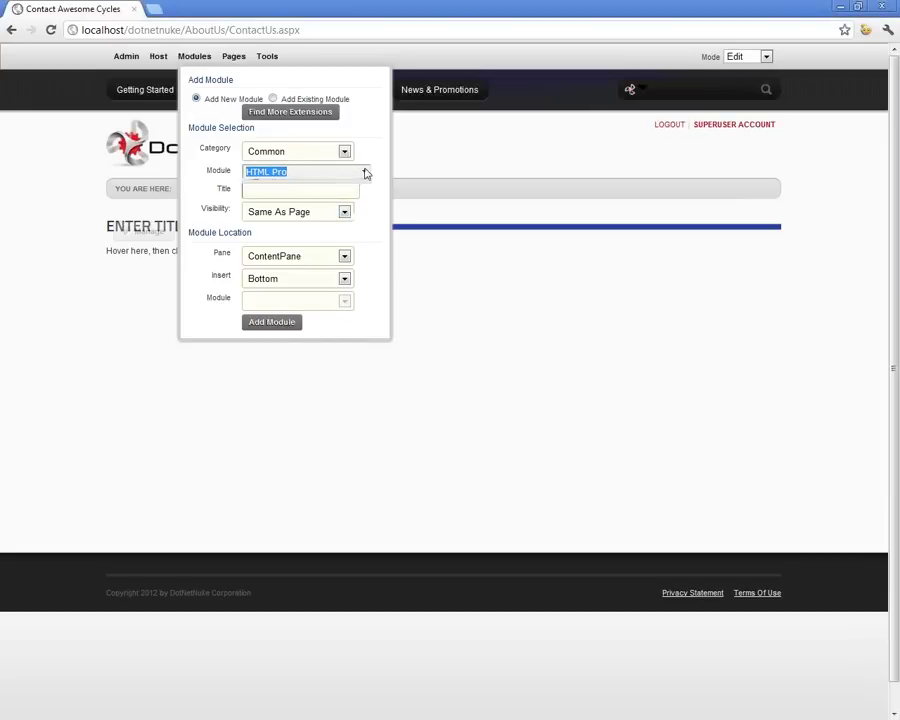
pyautogui.click(365, 174)
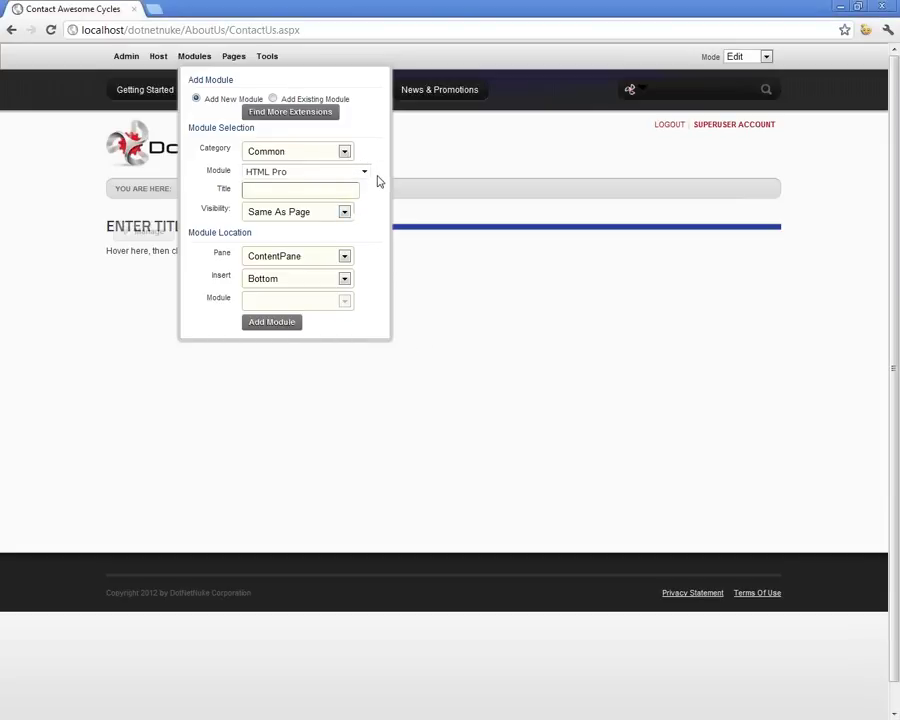
pyautogui.click(345, 152)
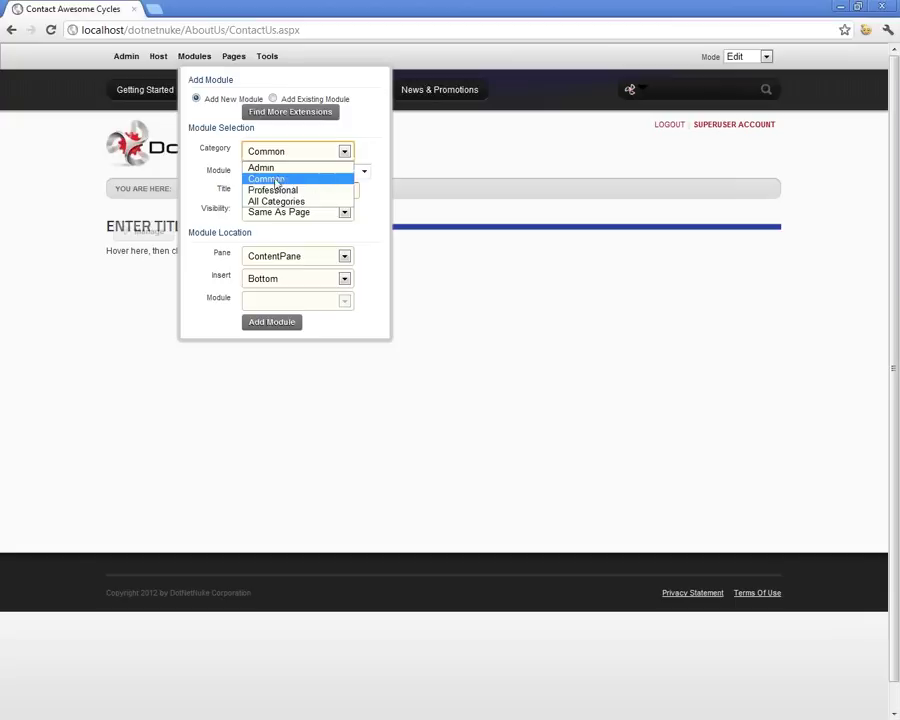
pyautogui.click(300, 201)
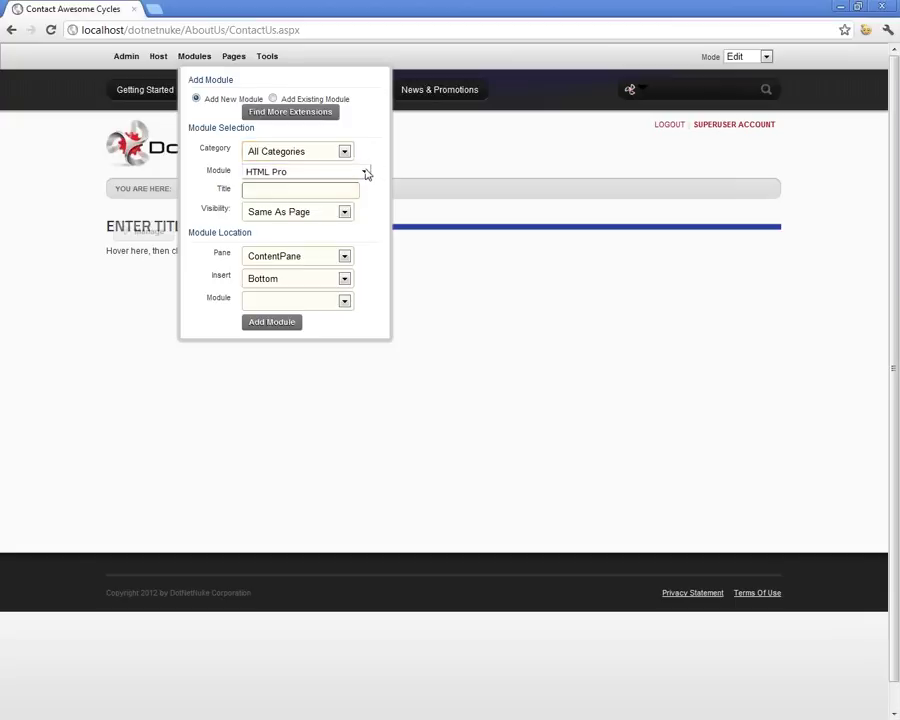
pyautogui.click(366, 174)
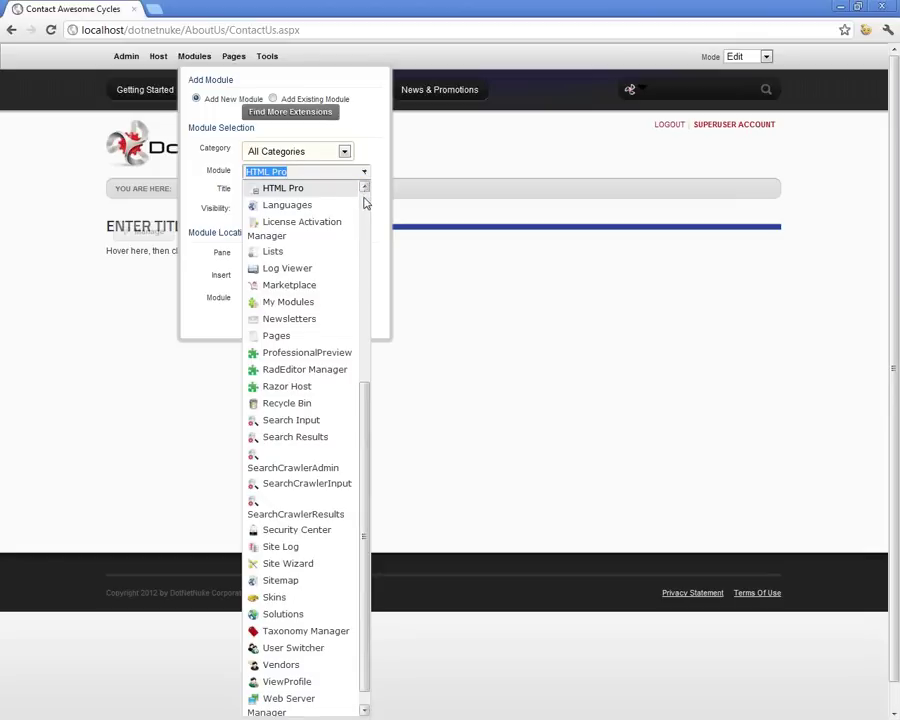
pyautogui.click(366, 203)
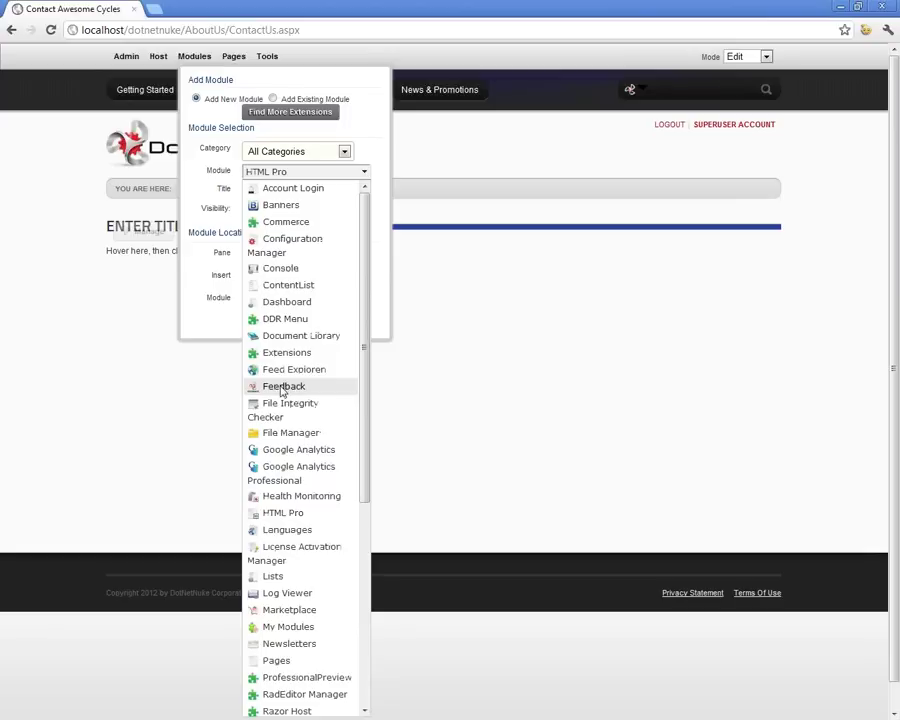
pyautogui.click(285, 387)
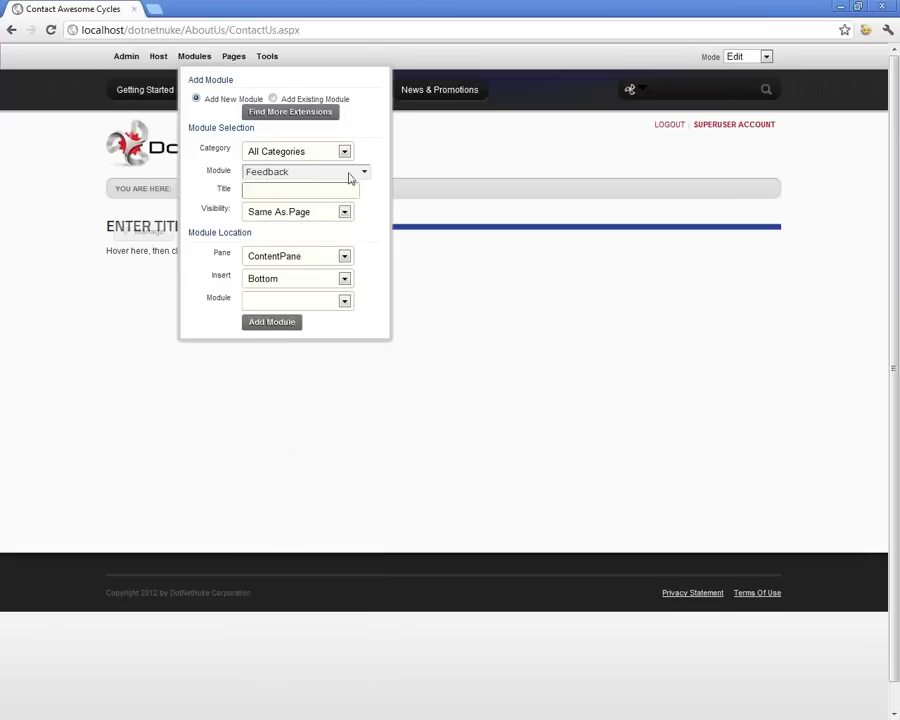
# Title the module 'Contact Us', with Same As Page visibility, in ContentPane, inserted at Bottom.
pyautogui.click(266, 190)
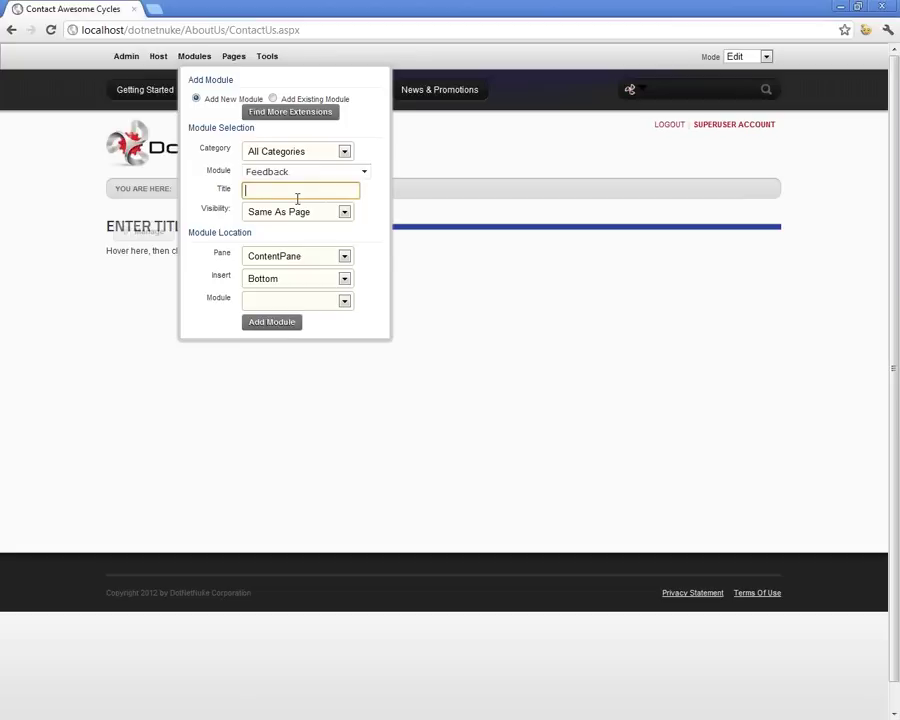
pyautogui.write('ContactUs')
pyautogui.click(308, 214)
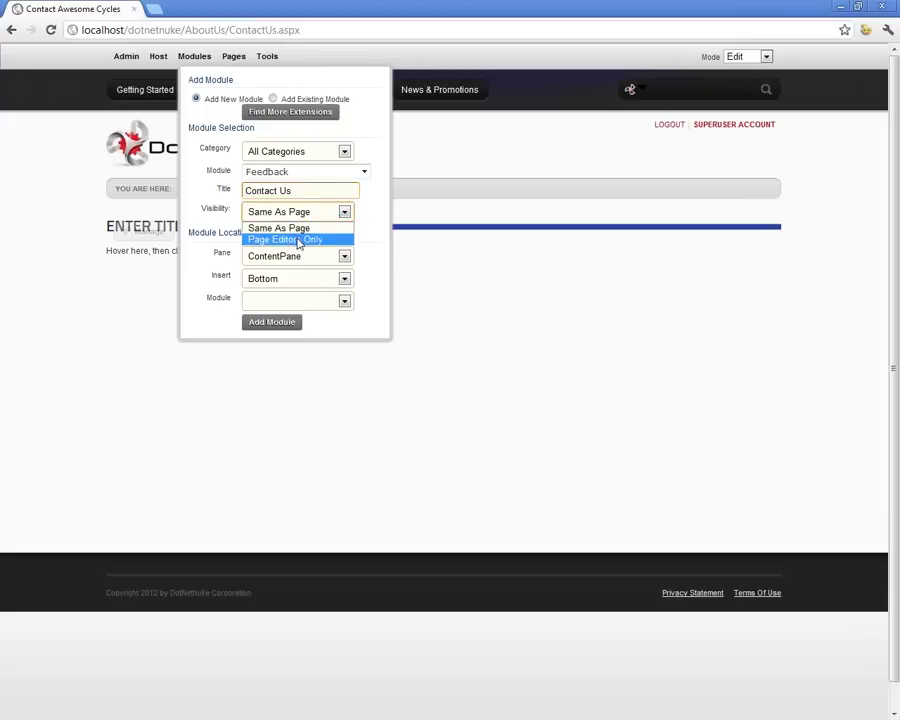
pyautogui.click(305, 235)
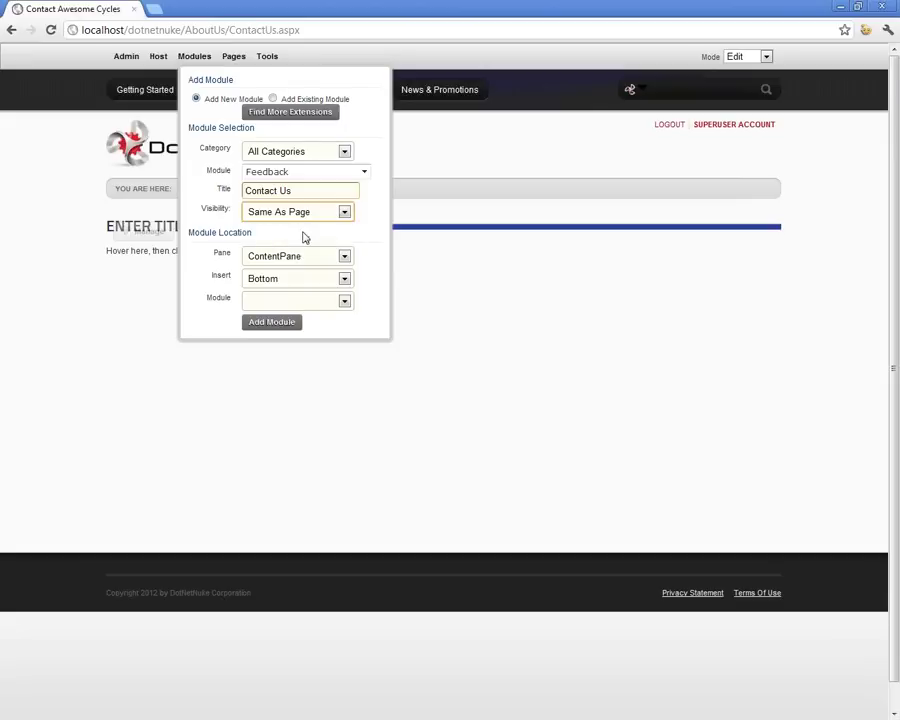
pyautogui.click(308, 216)
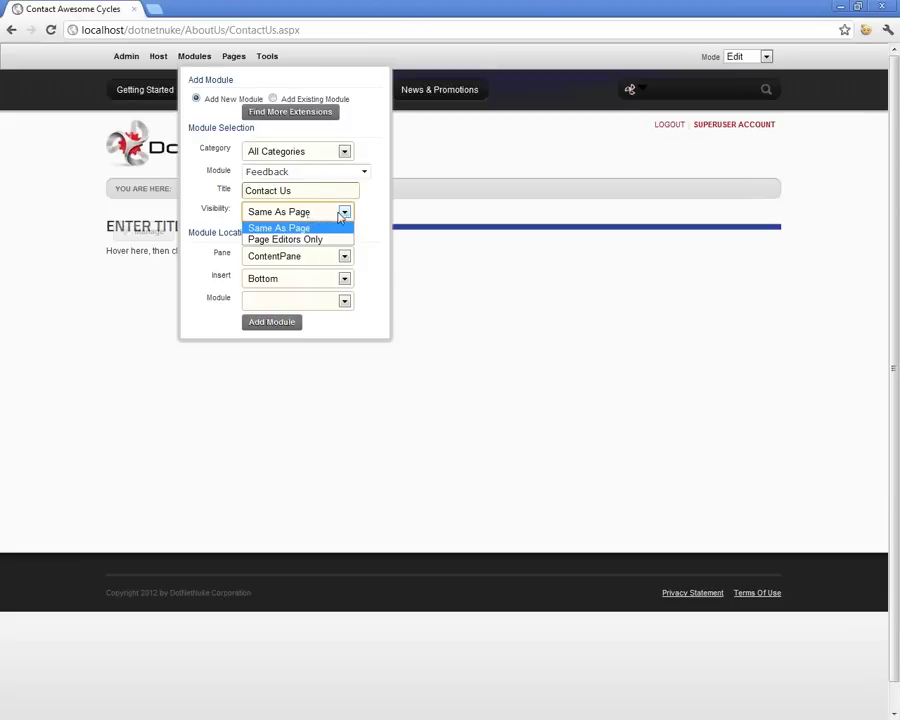
pyautogui.click(328, 228)
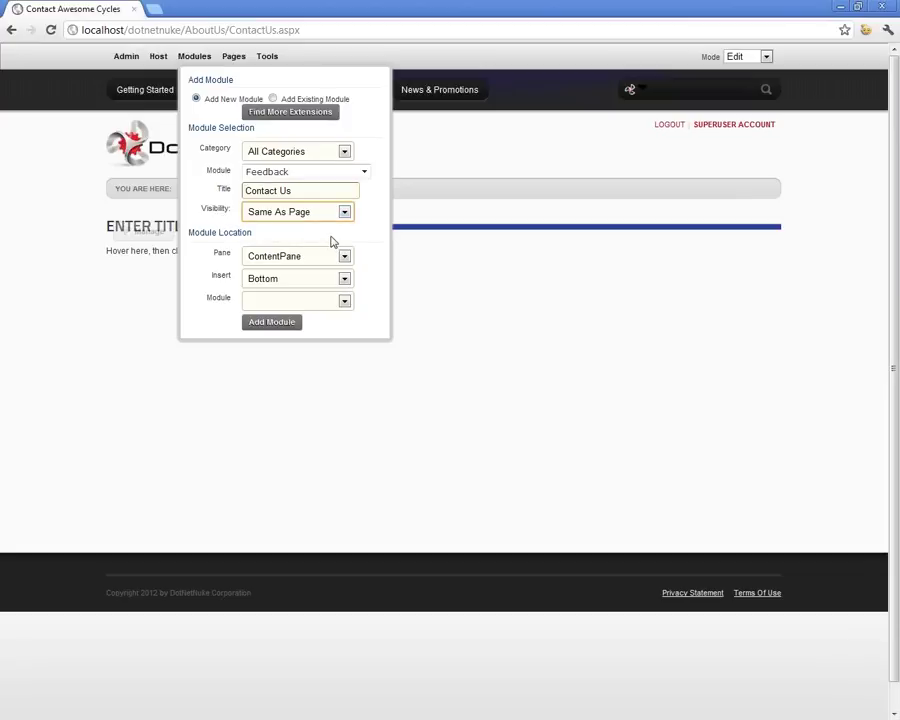
pyautogui.click(263, 258)
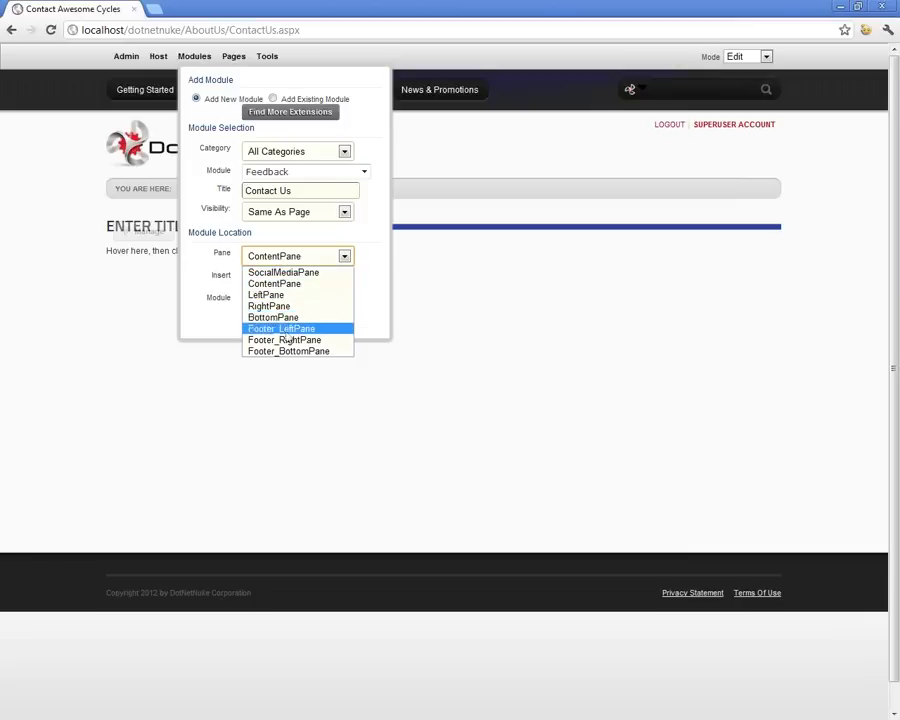
pyautogui.click(288, 287)
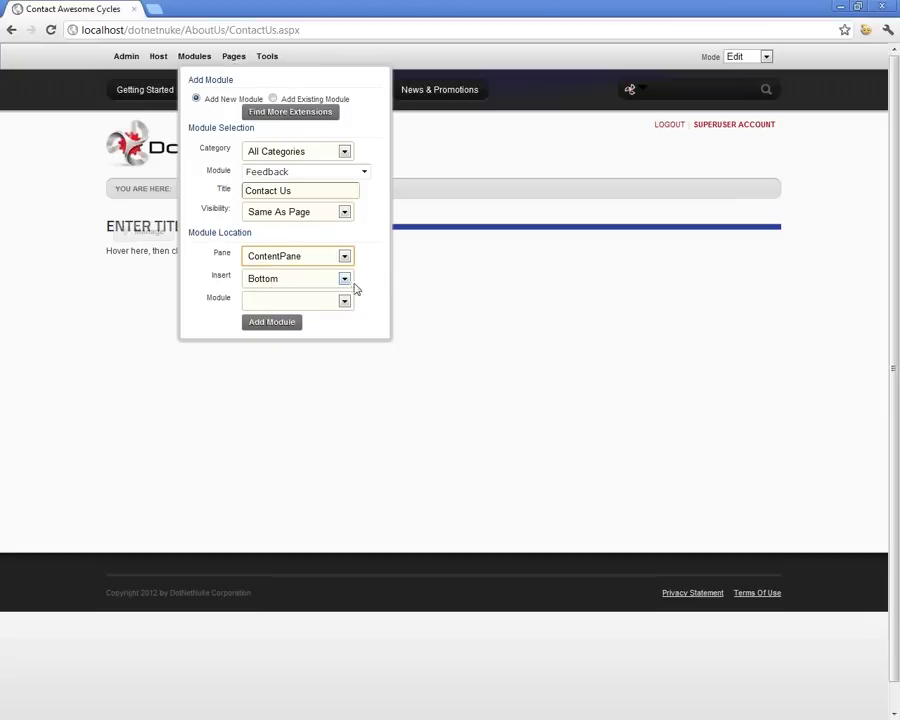
pyautogui.click(290, 286)
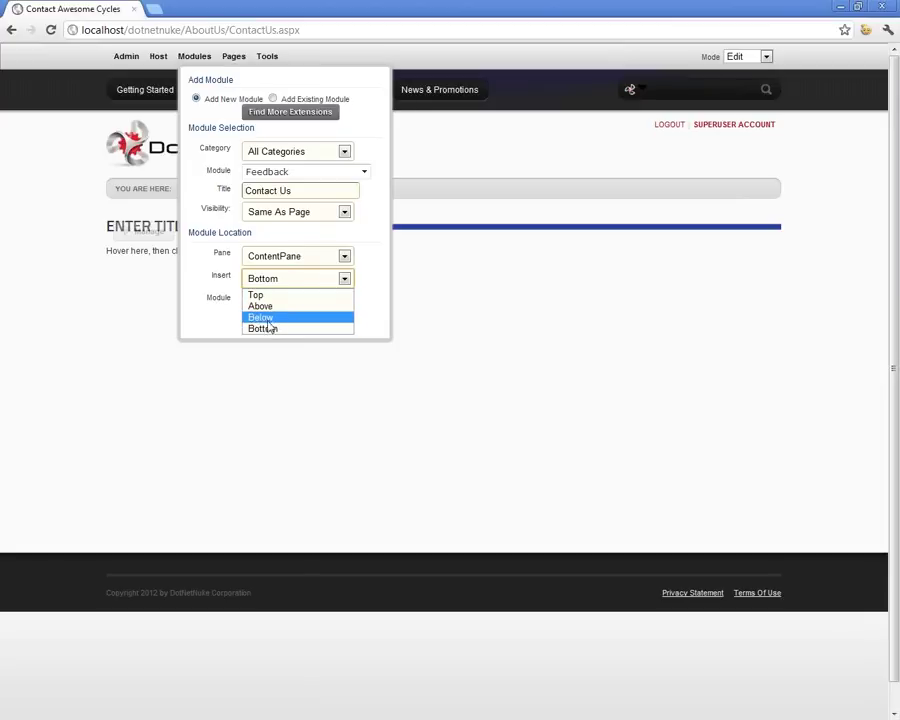
pyautogui.click(266, 327)
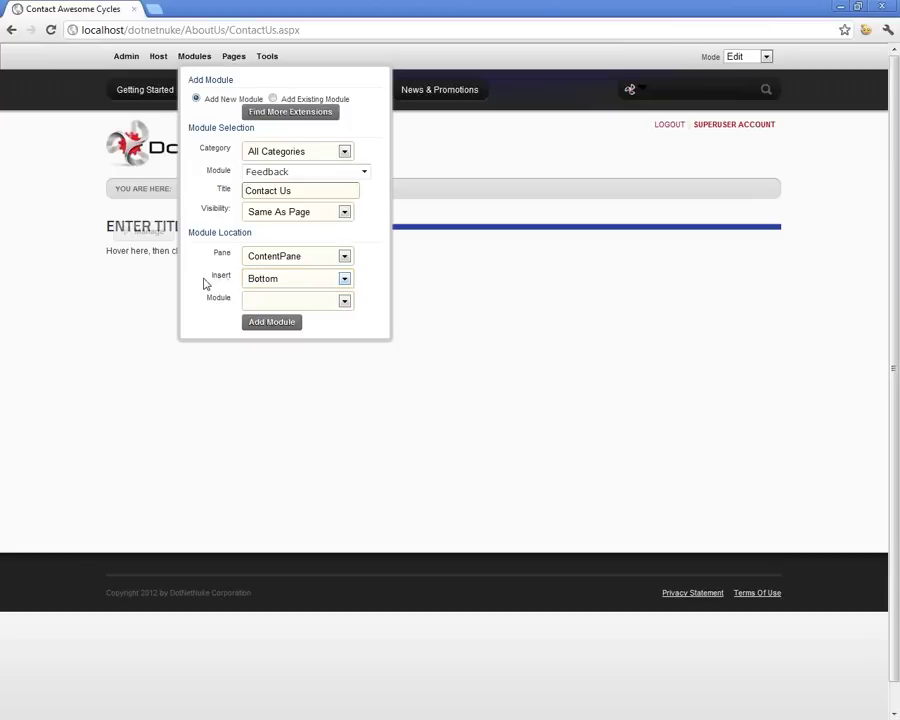
# Add the Contact Us Feedback module, placing a feedback list and a feedback form on the page.
pyautogui.click(268, 326)
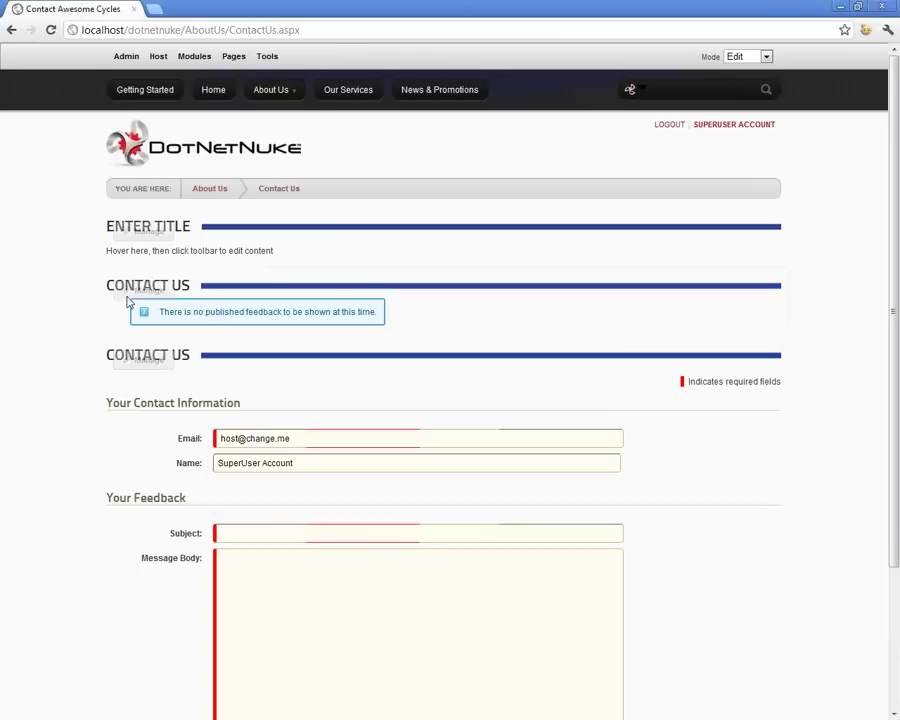
pyautogui.moveTo(181, 291)
pyautogui.moveTo(143, 292)
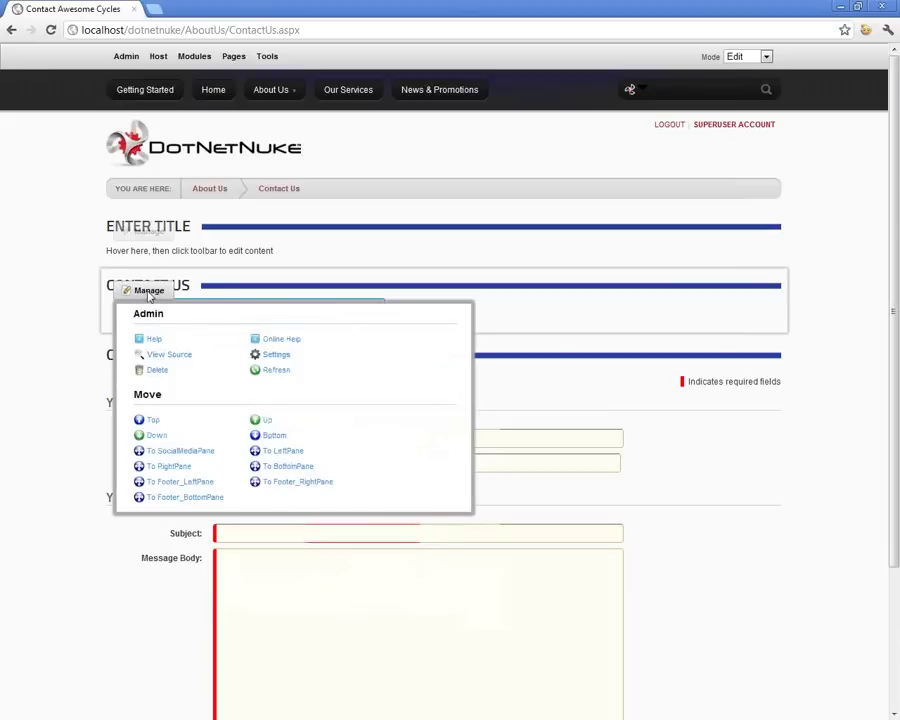
pyautogui.moveTo(196, 297); pyautogui.dragTo(472, 315)
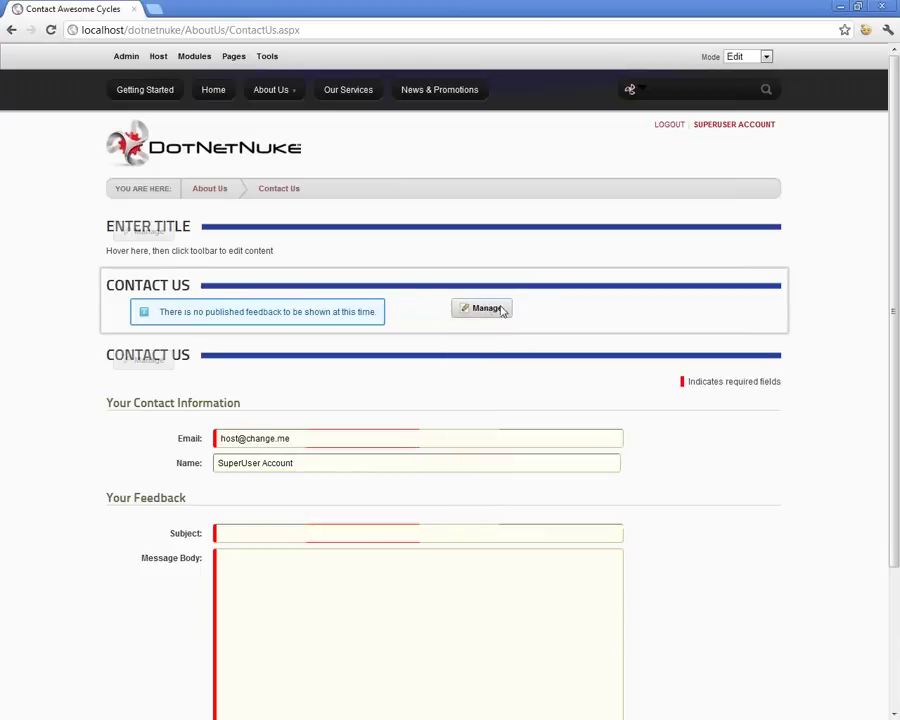
pyautogui.moveTo(501, 313)
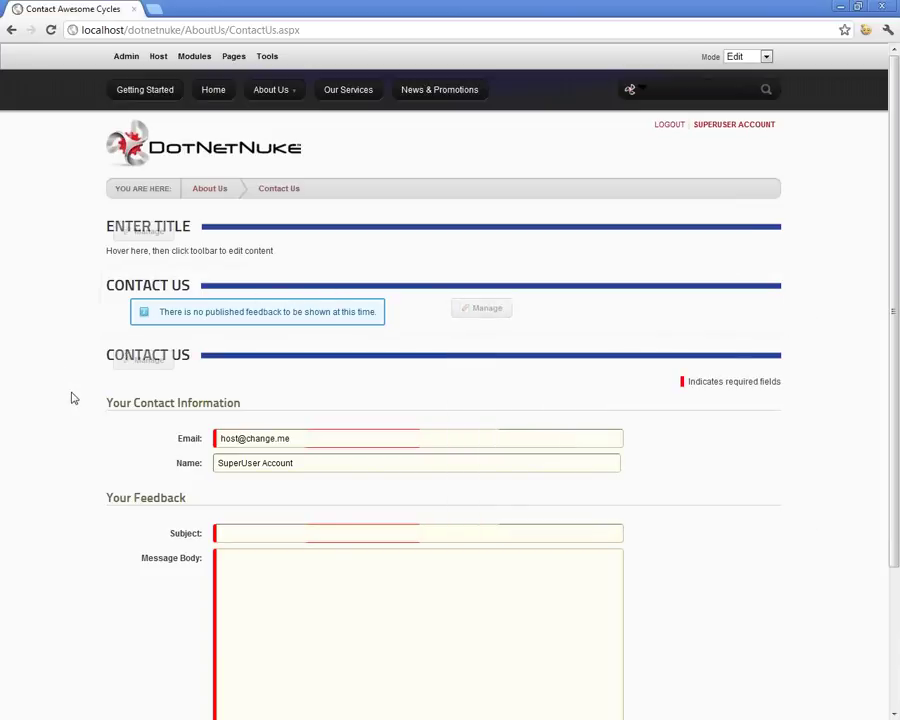
pyautogui.scroll(-1, 74, 387)
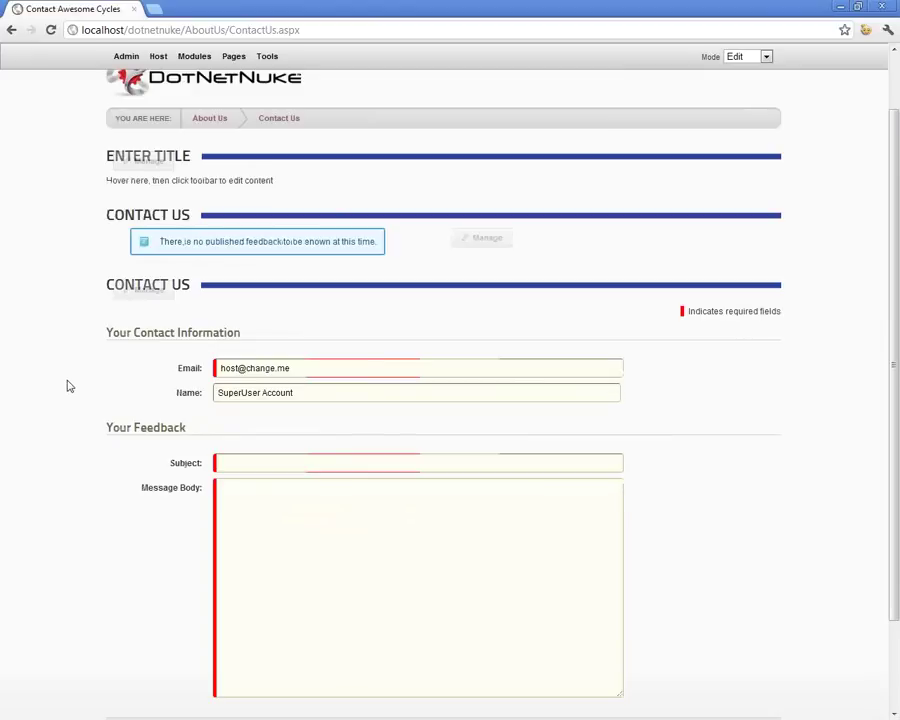
pyautogui.scroll(-1, 82, 386)
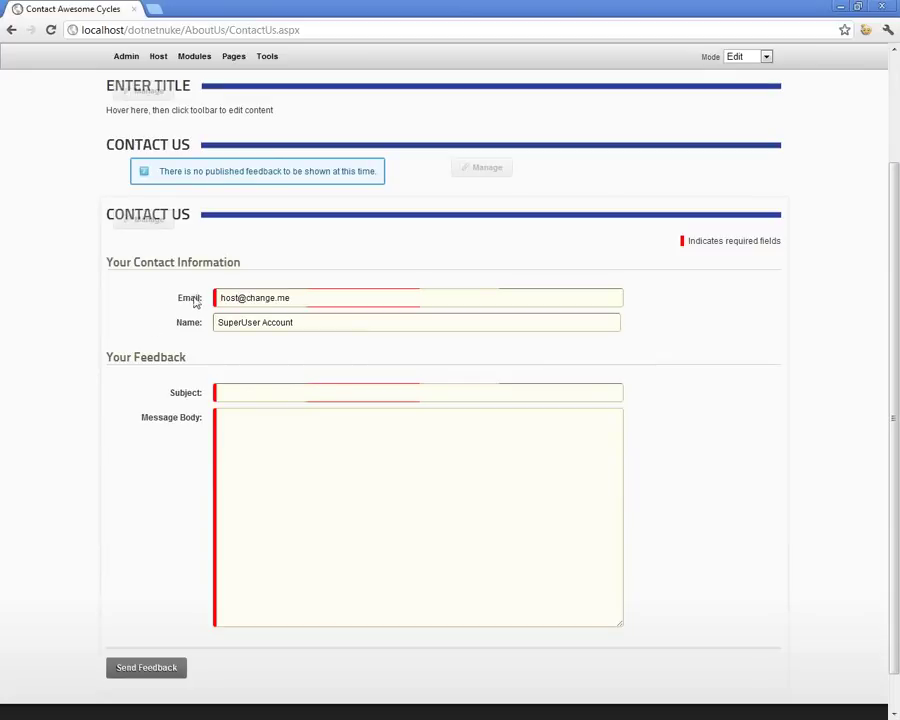
pyautogui.moveTo(204, 299); pyautogui.dragTo(176, 297)
pyautogui.click(188, 324)
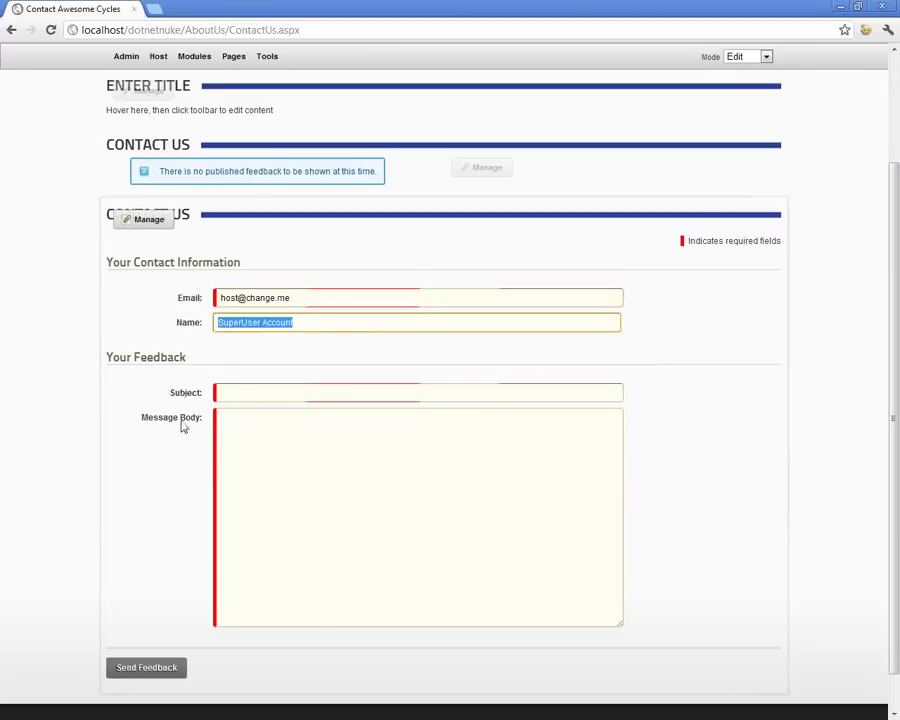
pyautogui.click(184, 418)
pyautogui.scroll(2, 140, 450)
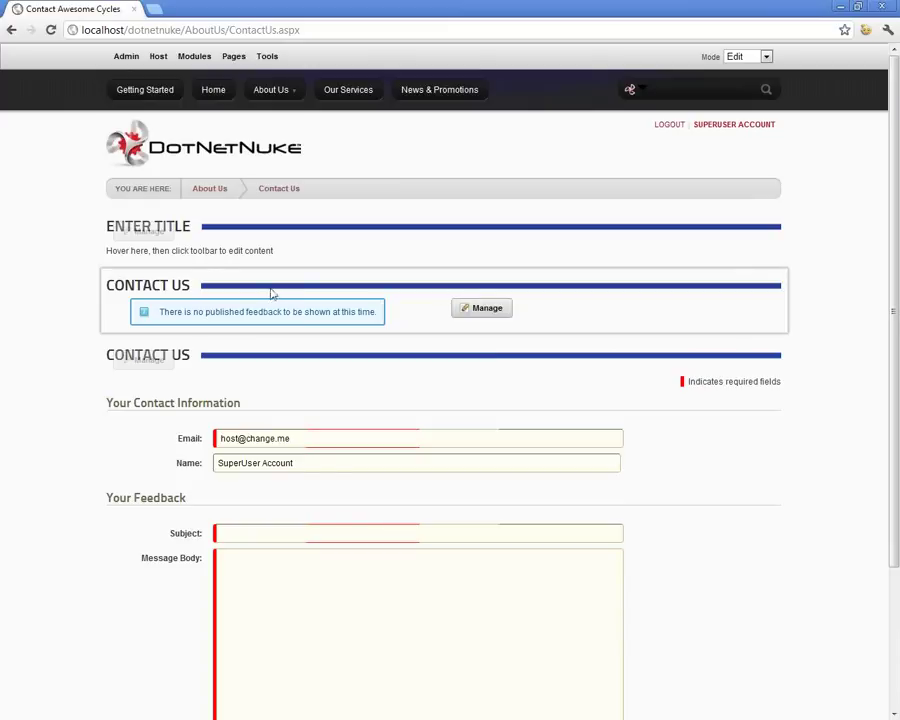
# Move the Enter Title module into the left pane.
pyautogui.moveTo(195, 288); pyautogui.dragTo(106, 287)
pyautogui.click(191, 286)
pyautogui.moveTo(489, 316)
pyautogui.moveTo(489, 316); pyautogui.dragTo(152, 296)
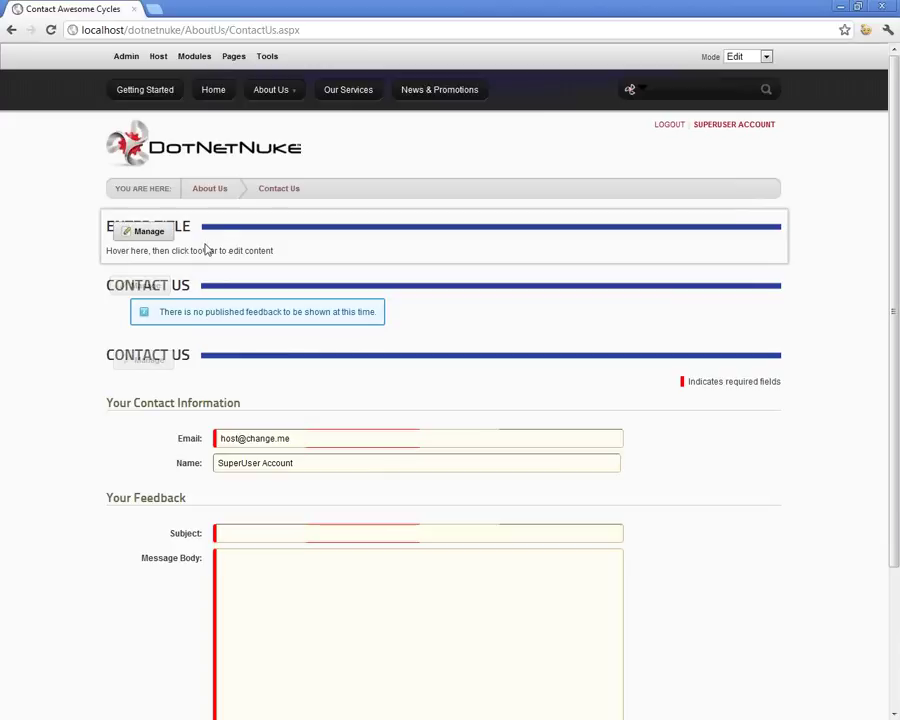
pyautogui.moveTo(149, 240)
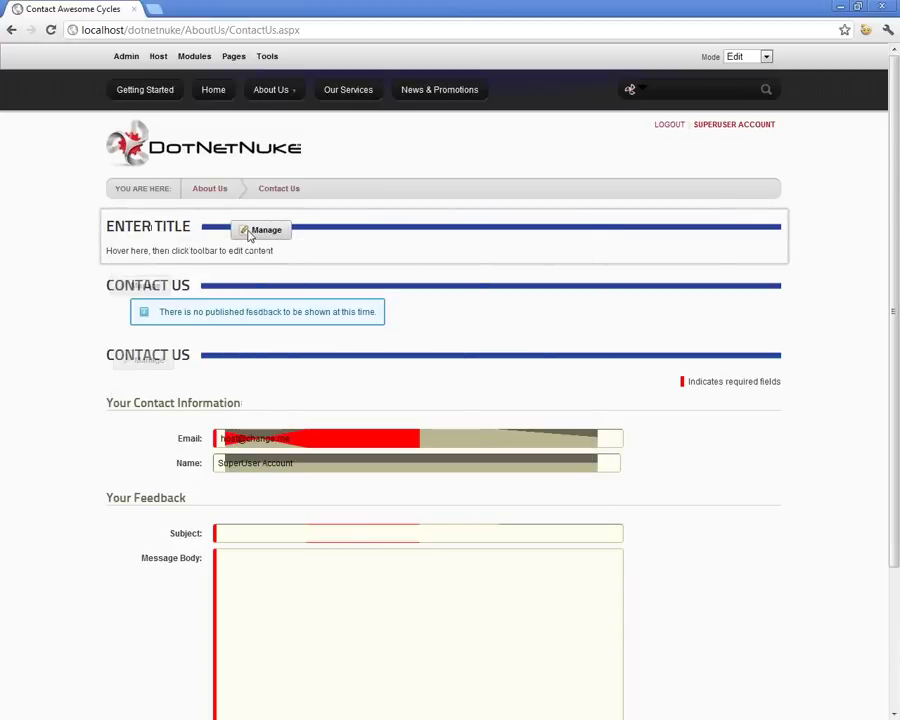
pyautogui.moveTo(258, 231)
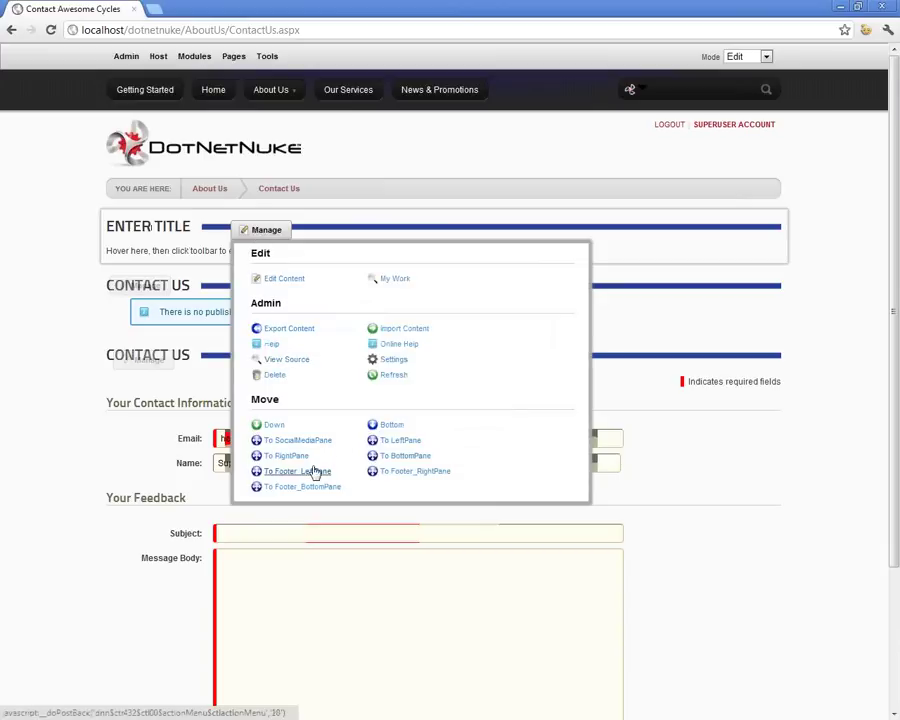
pyautogui.click(403, 443)
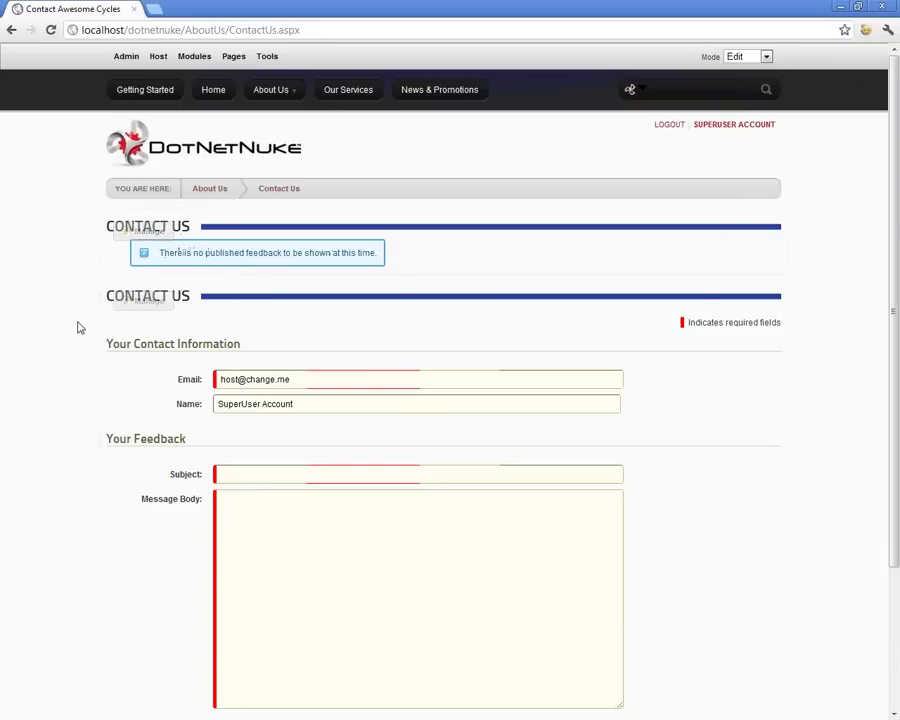
# Move the feedback-display Contact Us module into the left pane too.
pyautogui.scroll(-3, 68, 333)
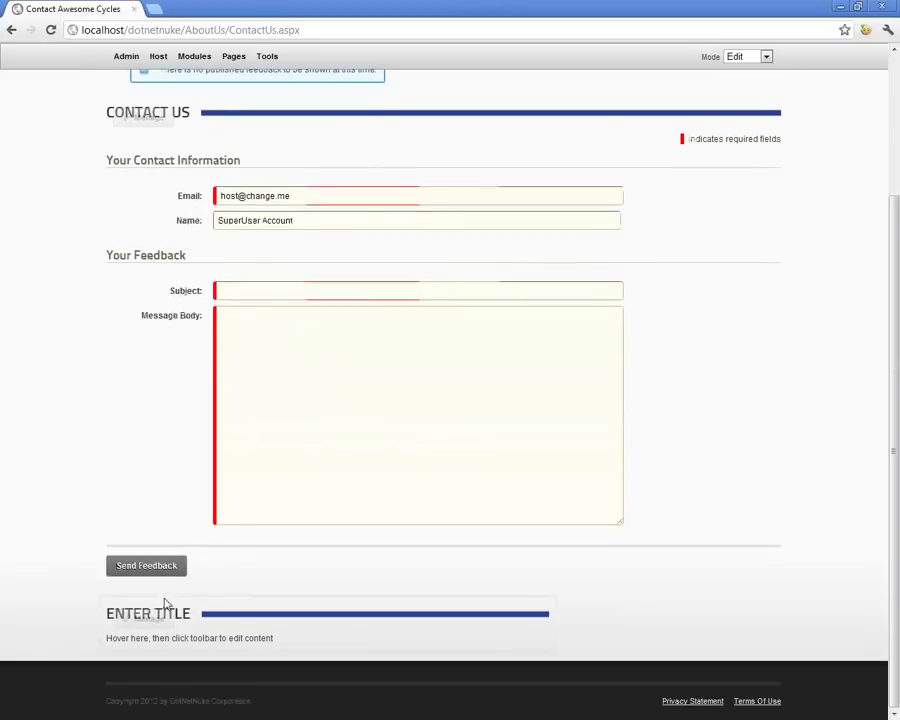
pyautogui.moveTo(152, 622)
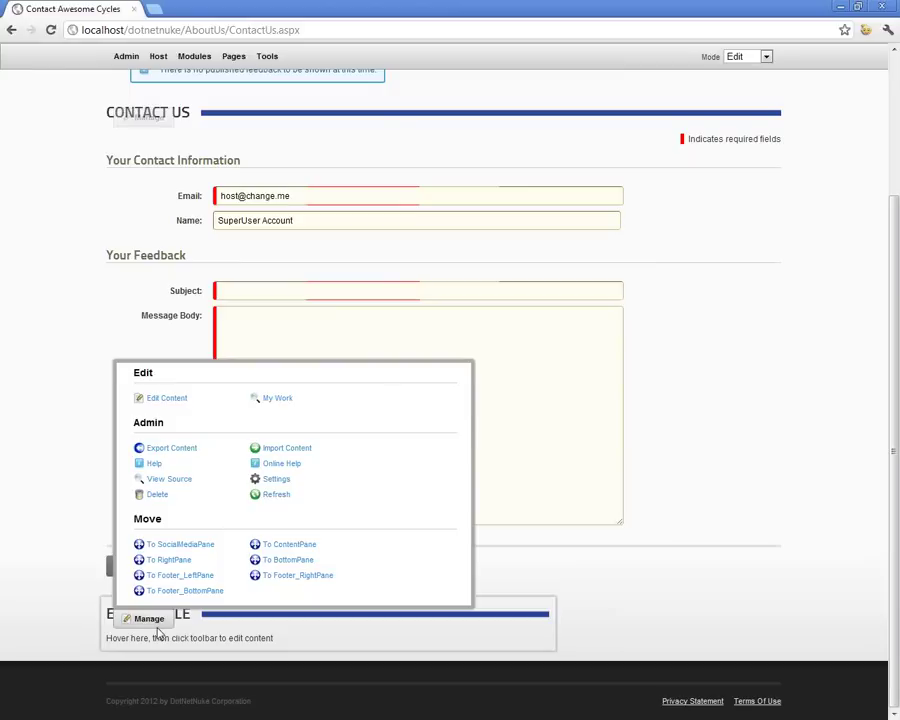
pyautogui.scroll(2, 155, 630)
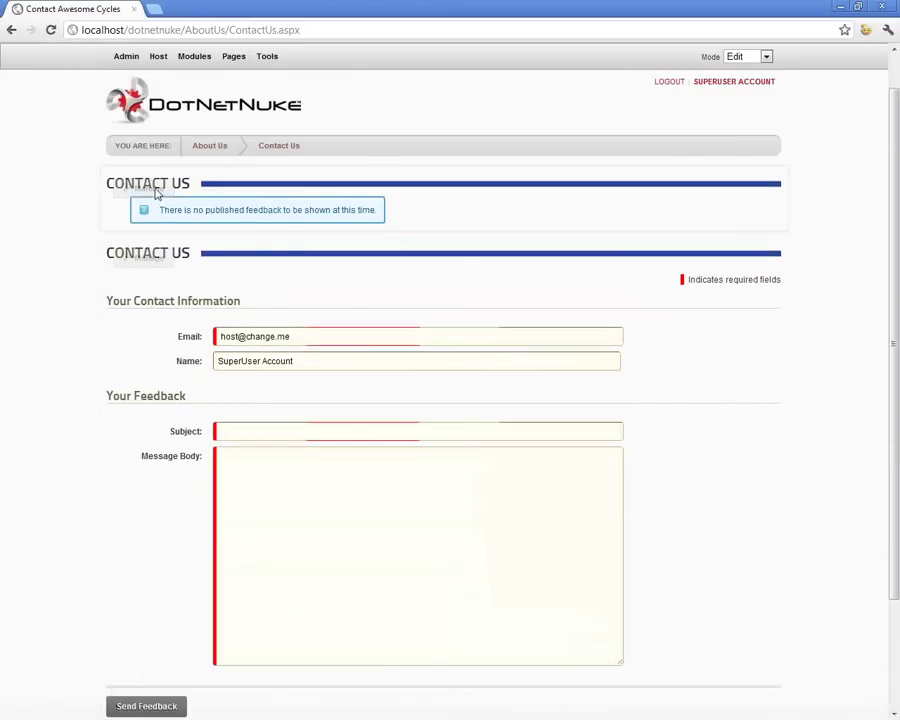
pyautogui.moveTo(156, 194)
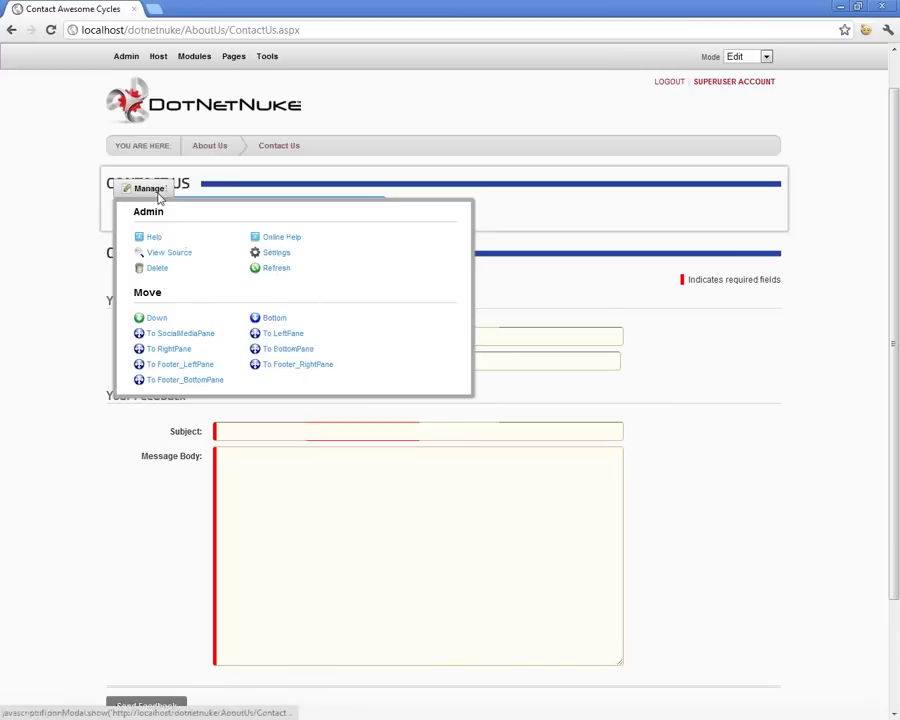
pyautogui.click(290, 340)
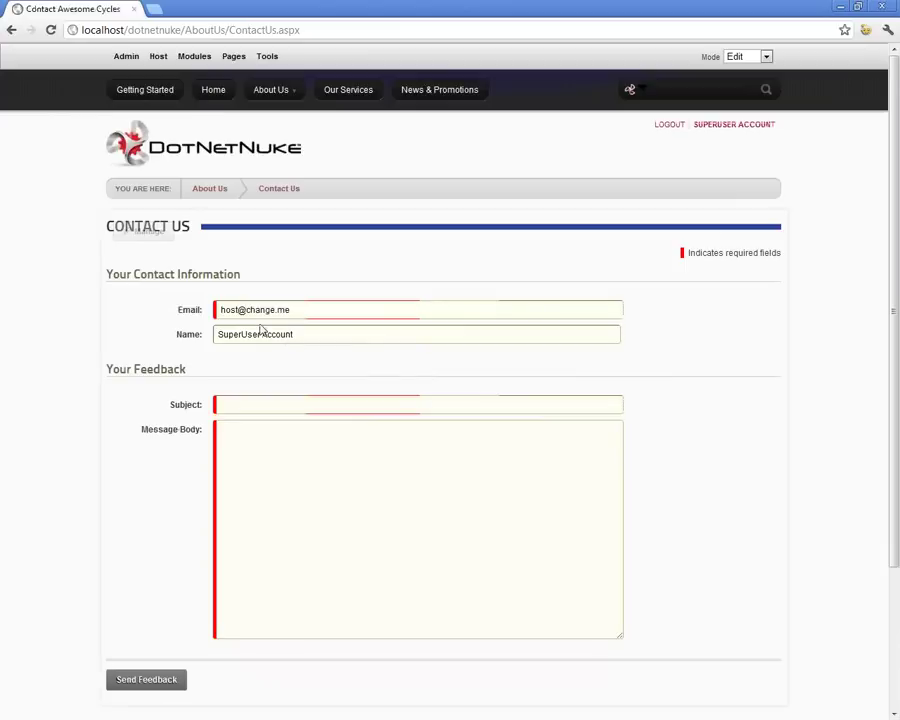
pyautogui.scroll(-2, 250, 340)
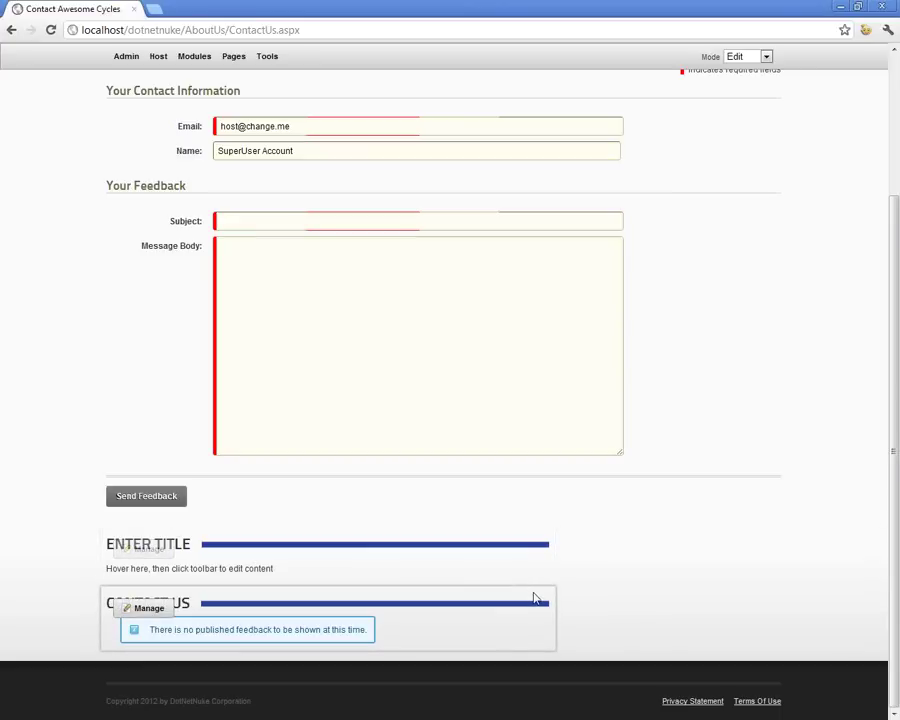
pyautogui.scroll(3, 535, 598)
pyautogui.click(764, 57)
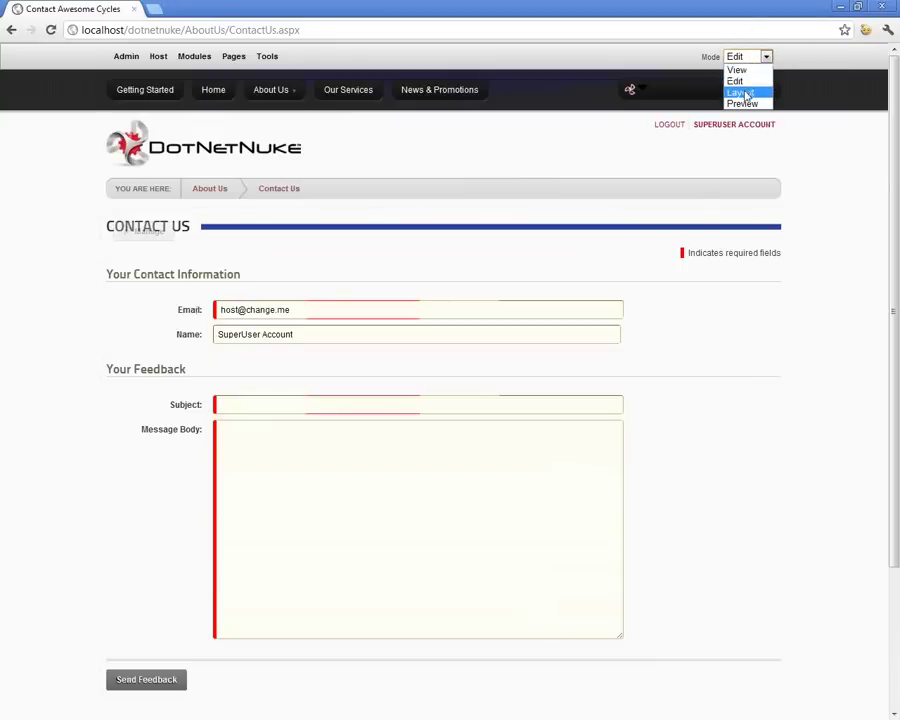
# In Layout mode, put the Contact Us form in LeftPane and Enter Title in RightPane.
pyautogui.click(744, 94)
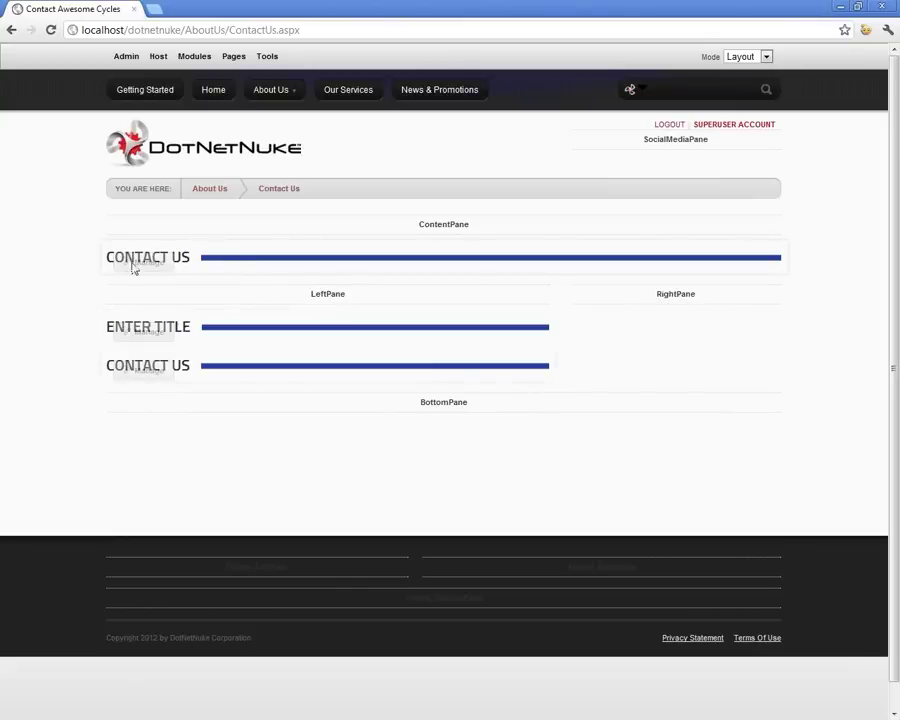
pyautogui.moveTo(135, 263)
pyautogui.click(296, 396)
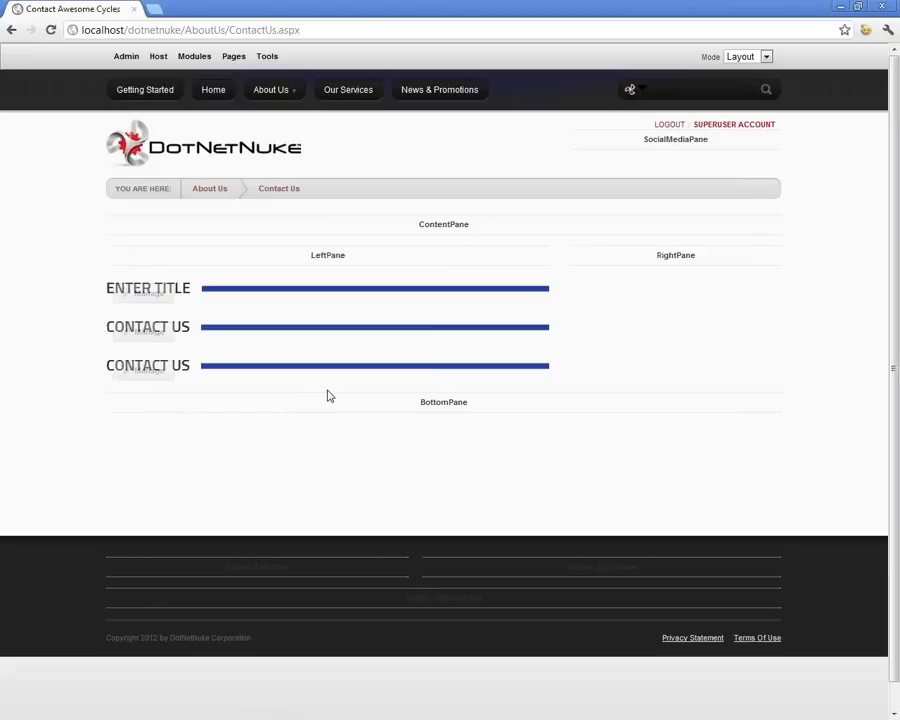
pyautogui.moveTo(125, 293)
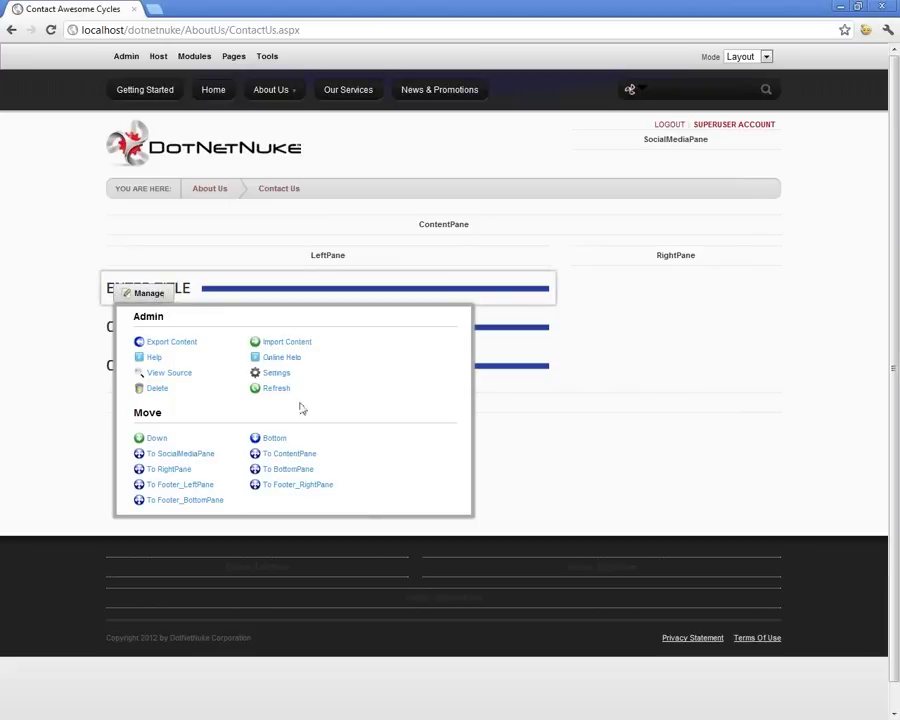
pyautogui.click(180, 470)
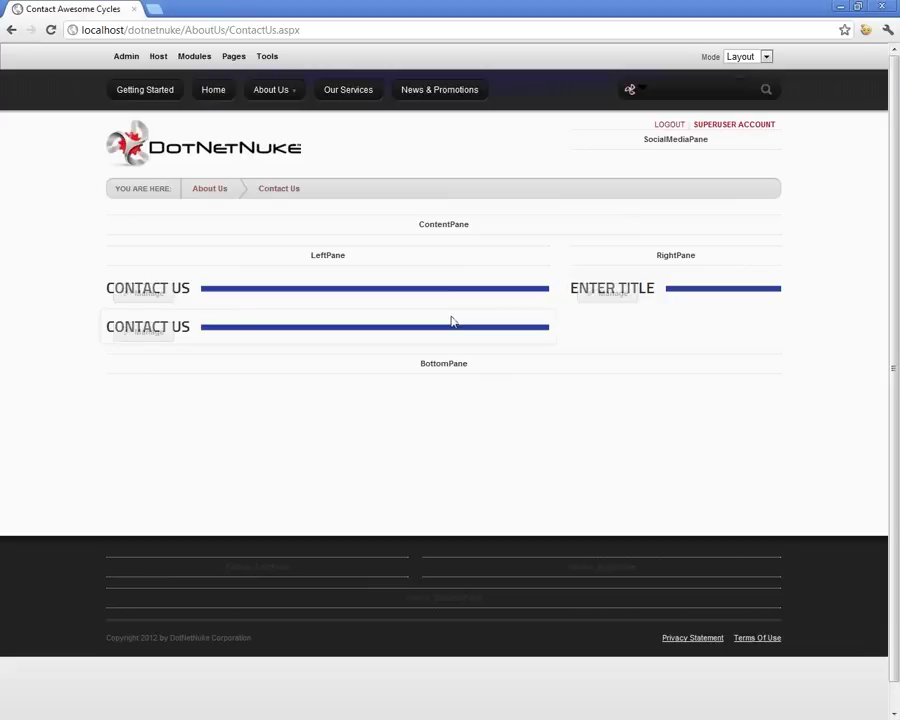
# Switch the page Mode back to Edit and bring up the upper Contact Us module's actions.
pyautogui.moveTo(452, 321)
pyautogui.click(748, 58)
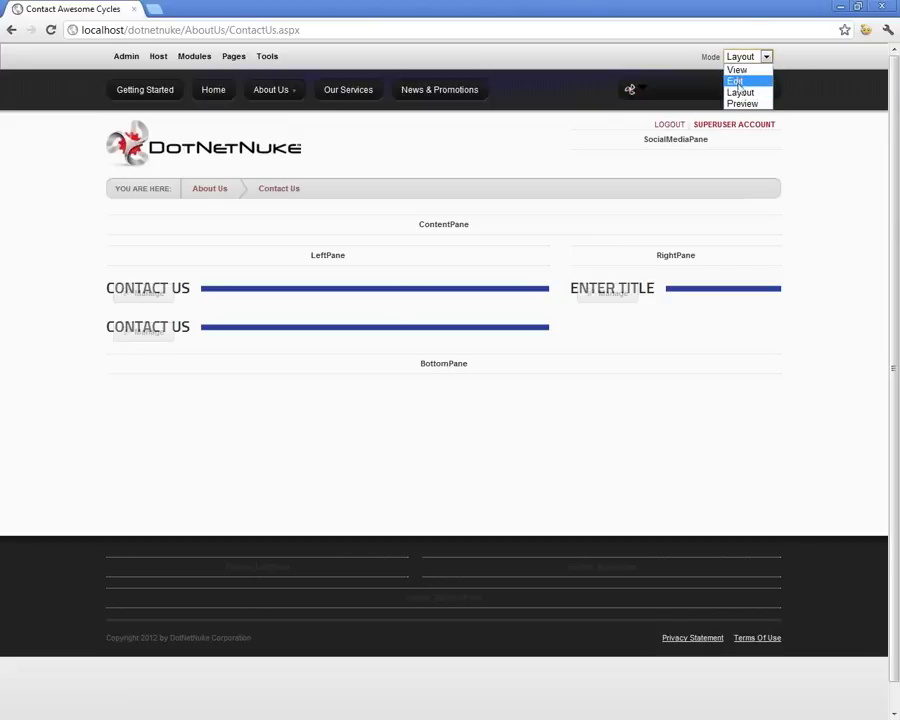
pyautogui.click(737, 80)
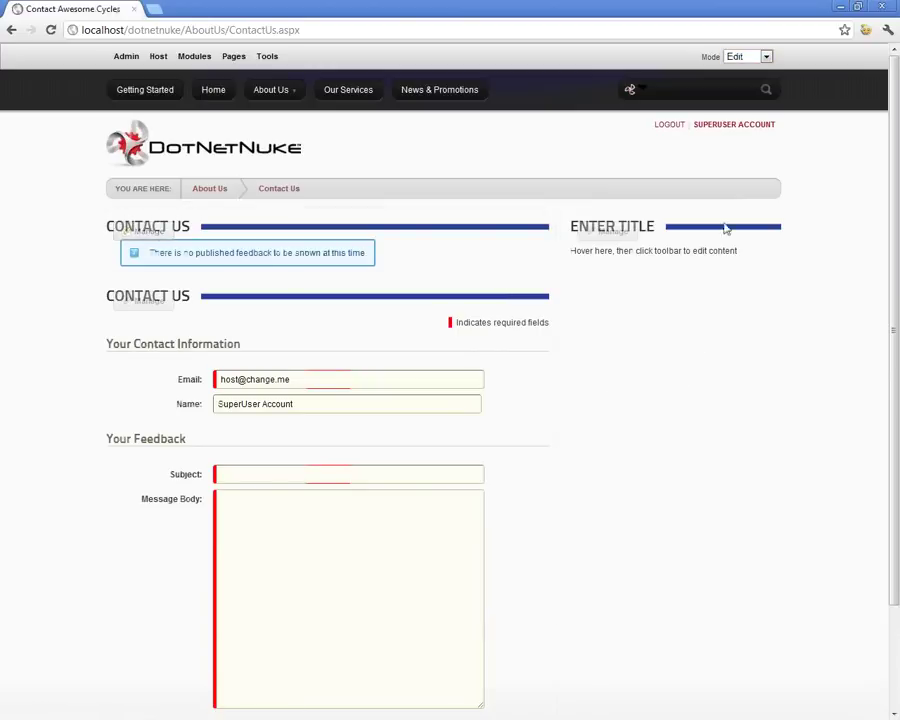
pyautogui.click(745, 58)
pyautogui.click(750, 80)
pyautogui.scroll(-3, 785, 372)
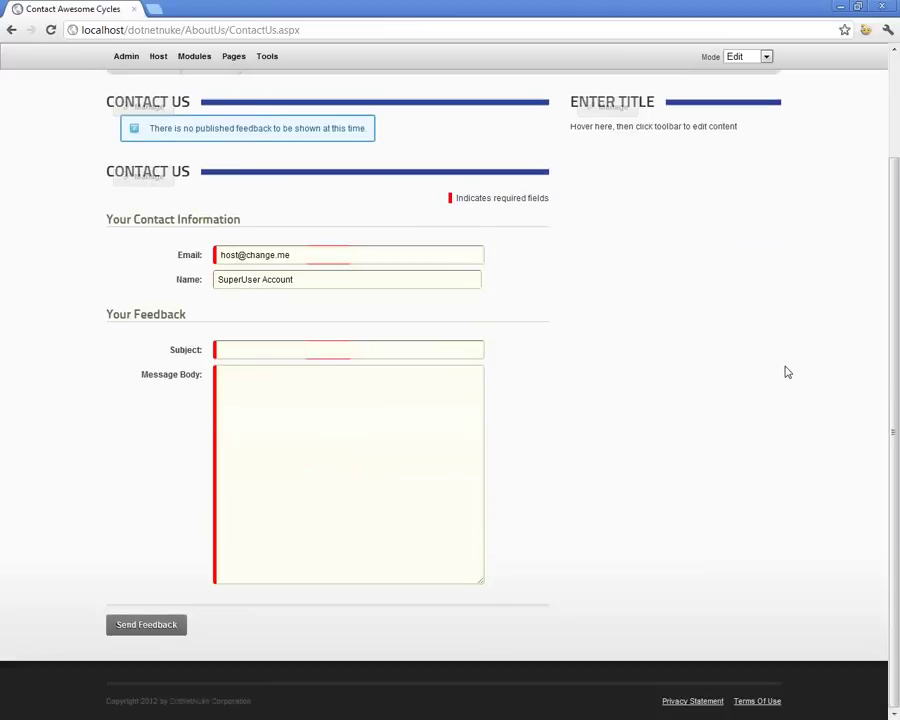
pyautogui.scroll(1, 785, 372)
pyautogui.moveTo(165, 183)
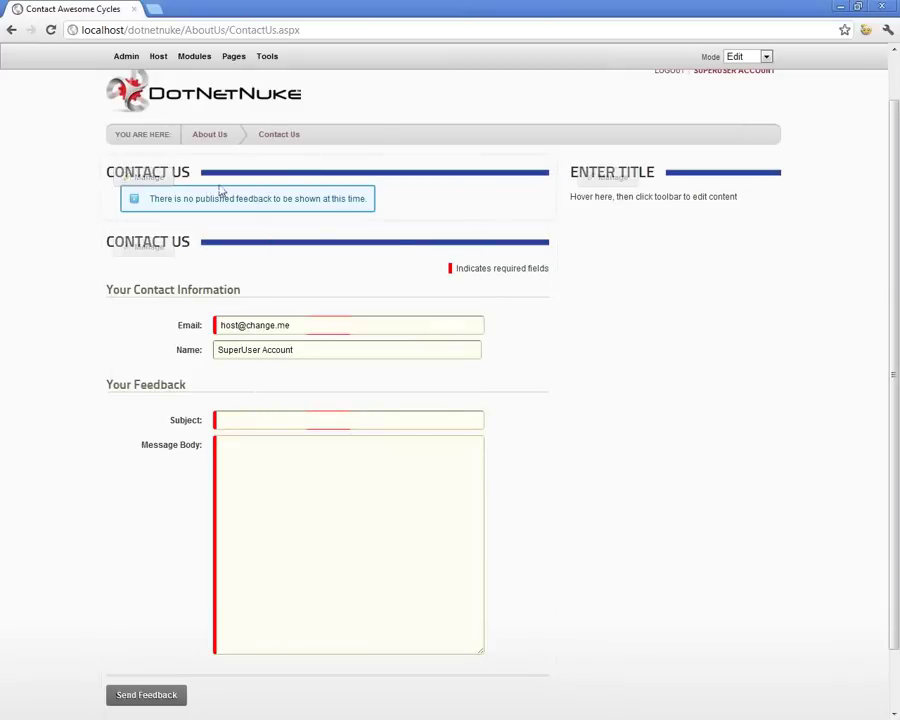
pyautogui.scroll(-1, 288, 542)
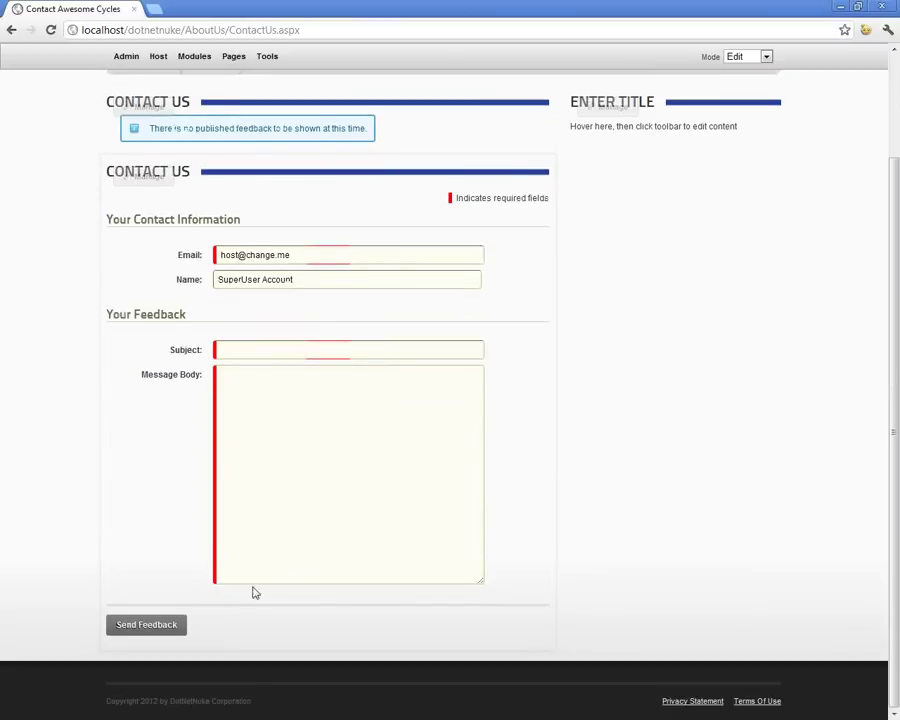
pyautogui.scroll(1, 237, 605)
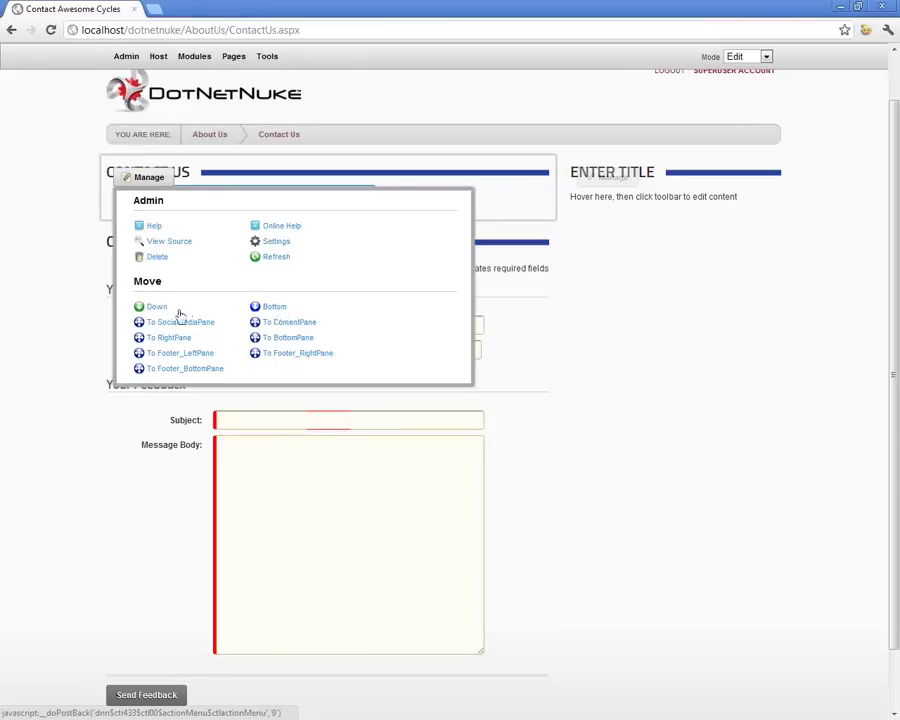
# Move the feedback list down so the contact form comes first in the left pane.
pyautogui.click(152, 308)
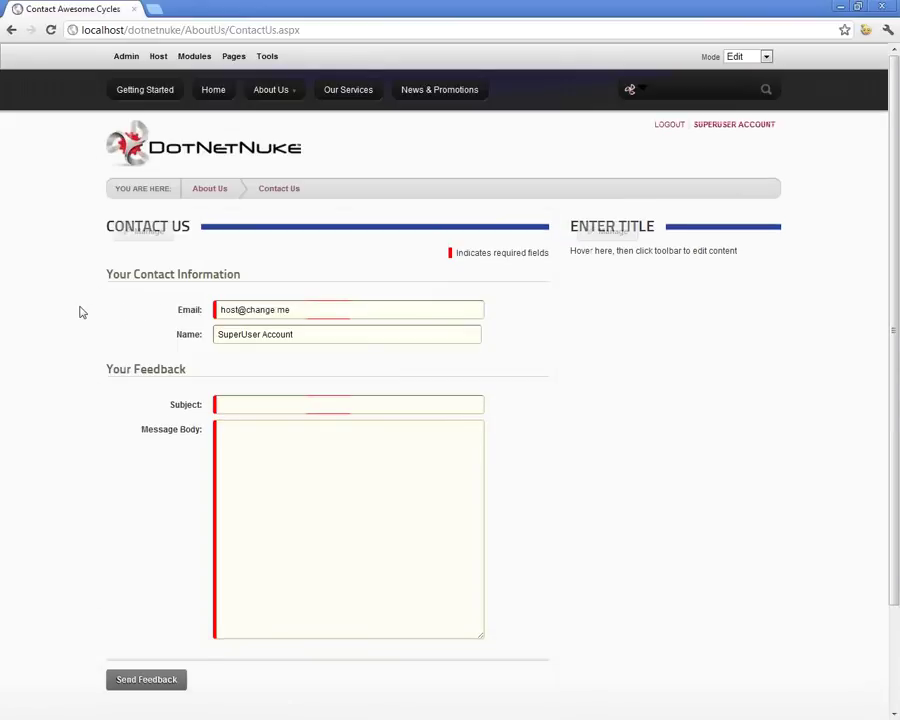
pyautogui.scroll(-2, 229, 234)
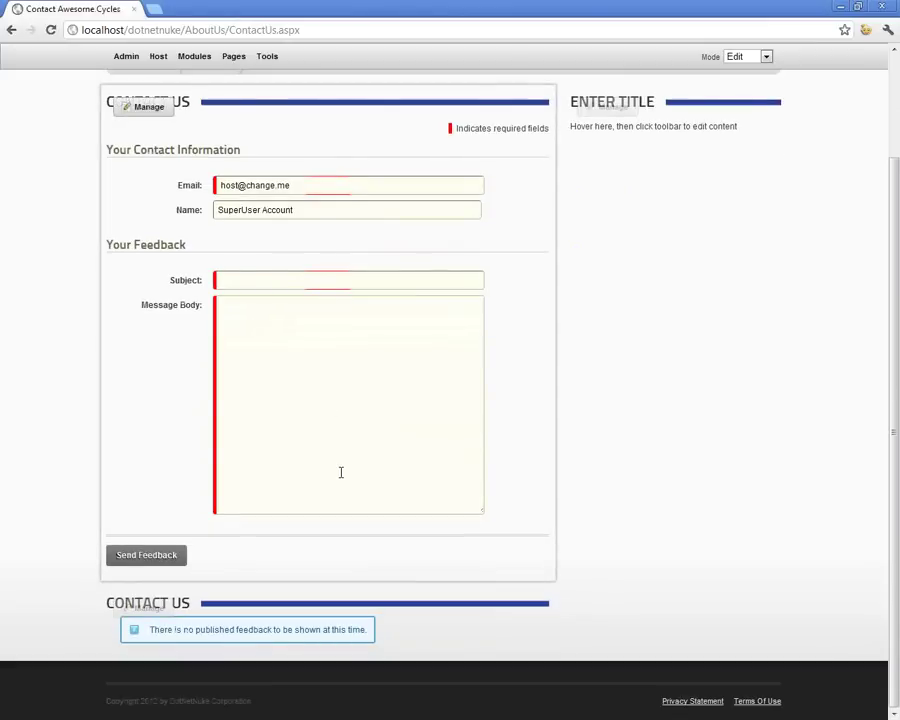
pyautogui.scroll(1, 340, 472)
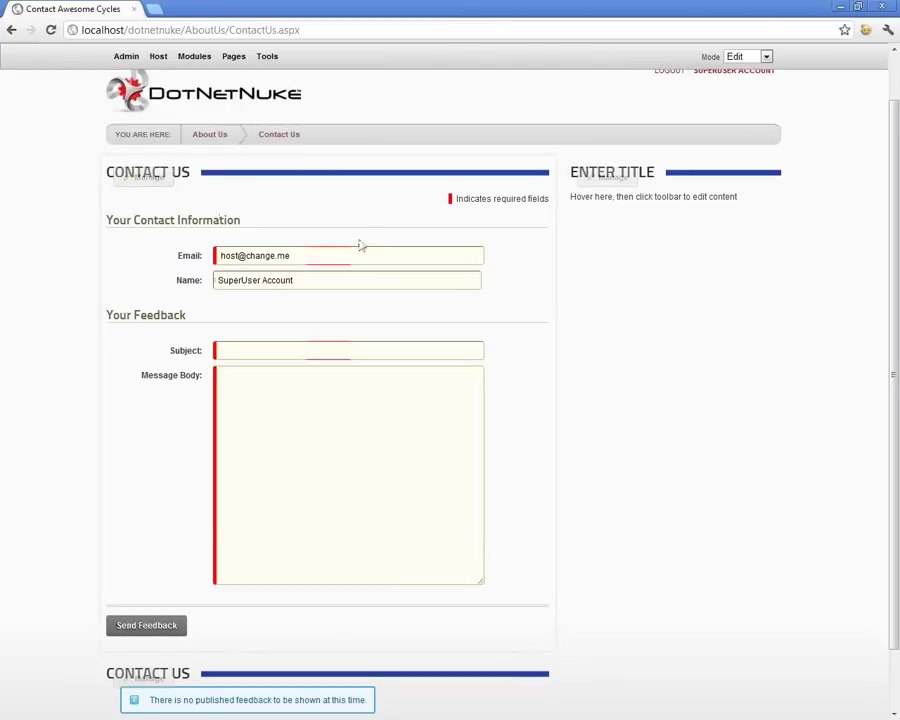
pyautogui.scroll(-1, 300, 300)
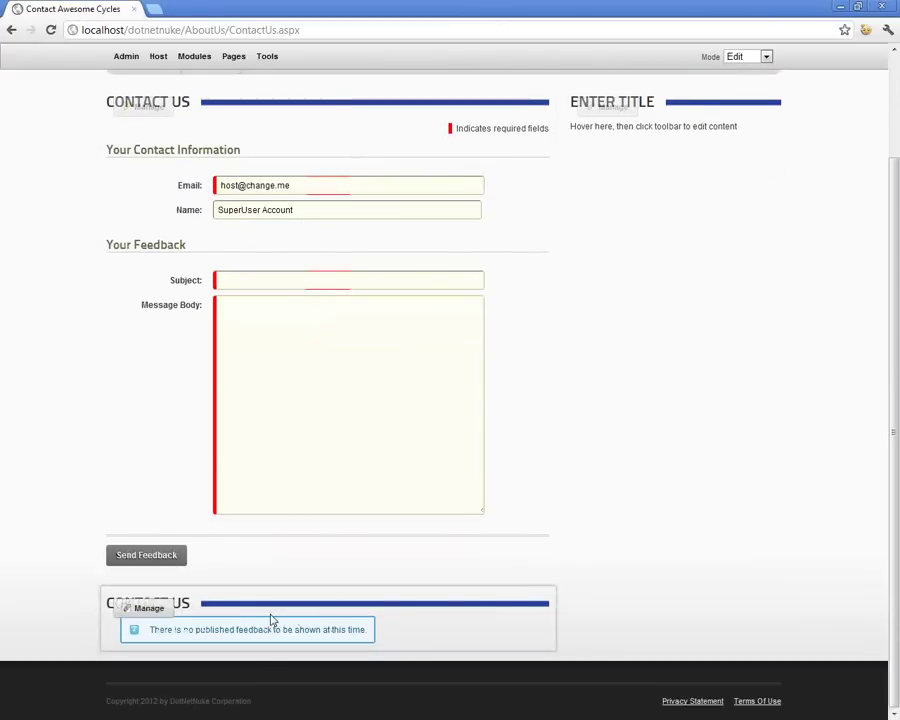
pyautogui.scroll(2, 270, 616)
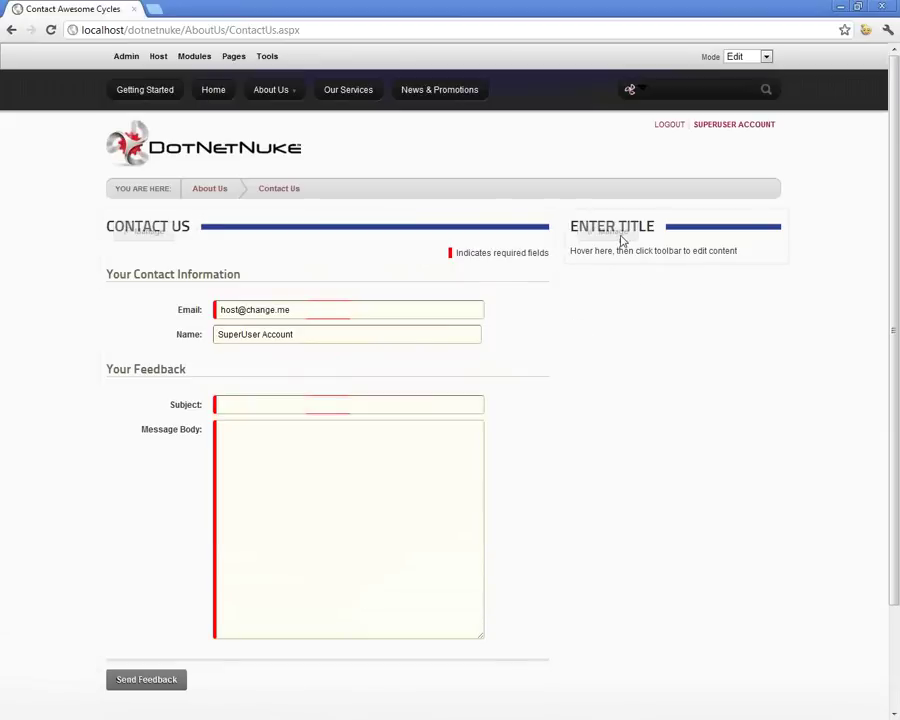
pyautogui.moveTo(622, 241)
# Go to the Getting Started page and log out of the superuser account.
pyautogui.click(110, 92)
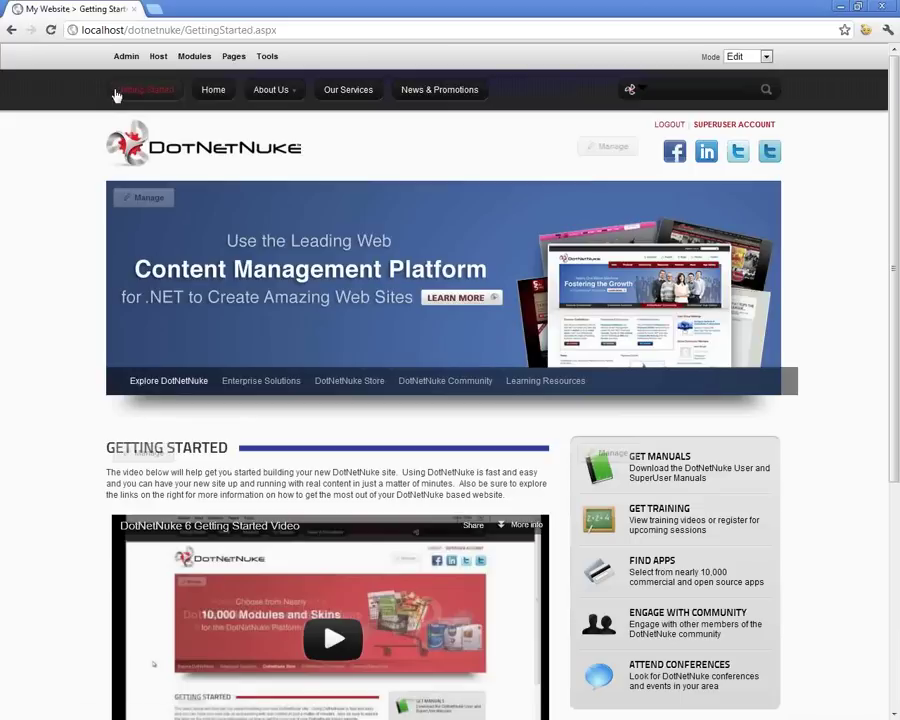
pyautogui.click(670, 126)
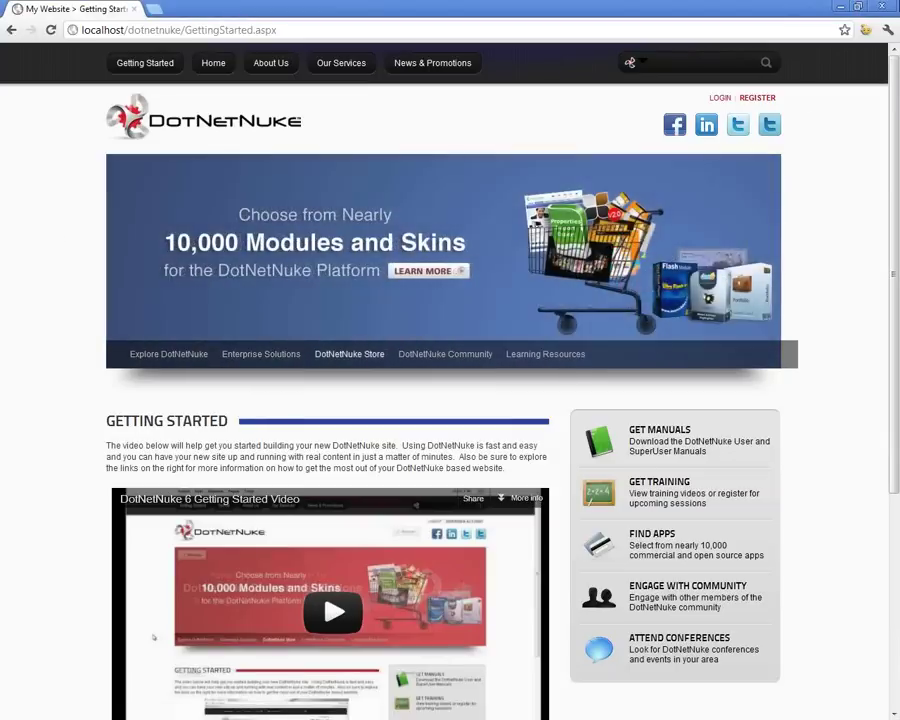
pyautogui.scroll(-3, 832, 297)
pyautogui.scroll(3, 834, 302)
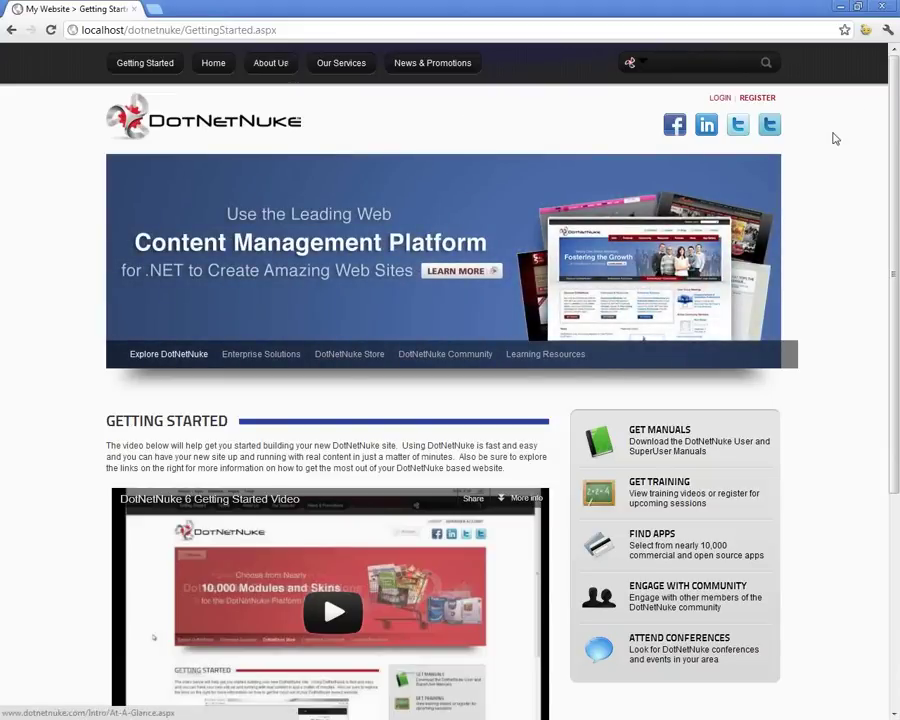
# Log in with the regular user's username and password.
pyautogui.click(720, 99)
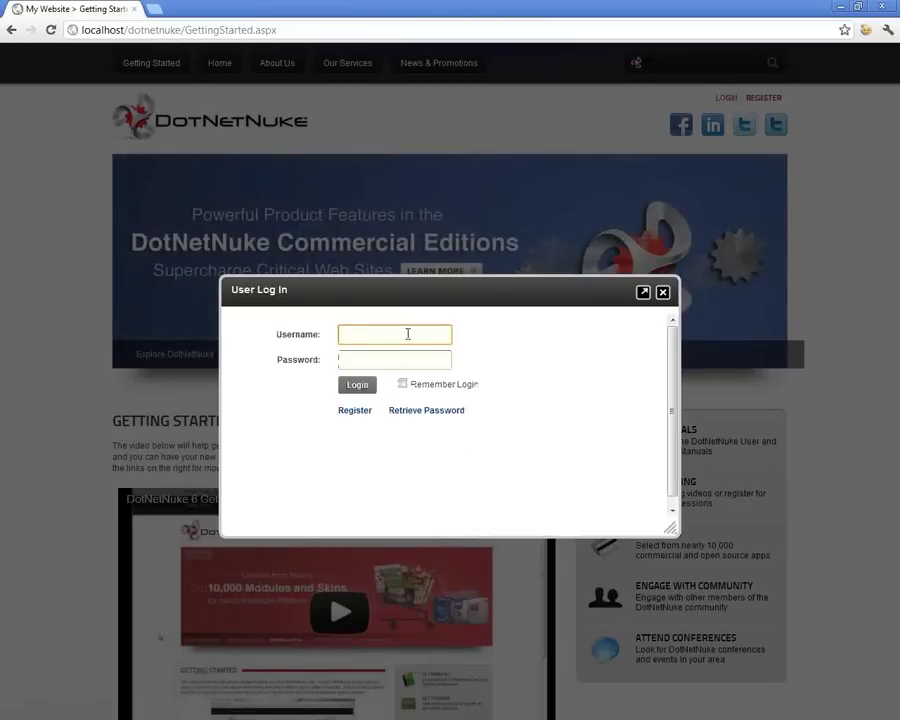
pyautogui.write('joesmith')
pyautogui.press('Tab')
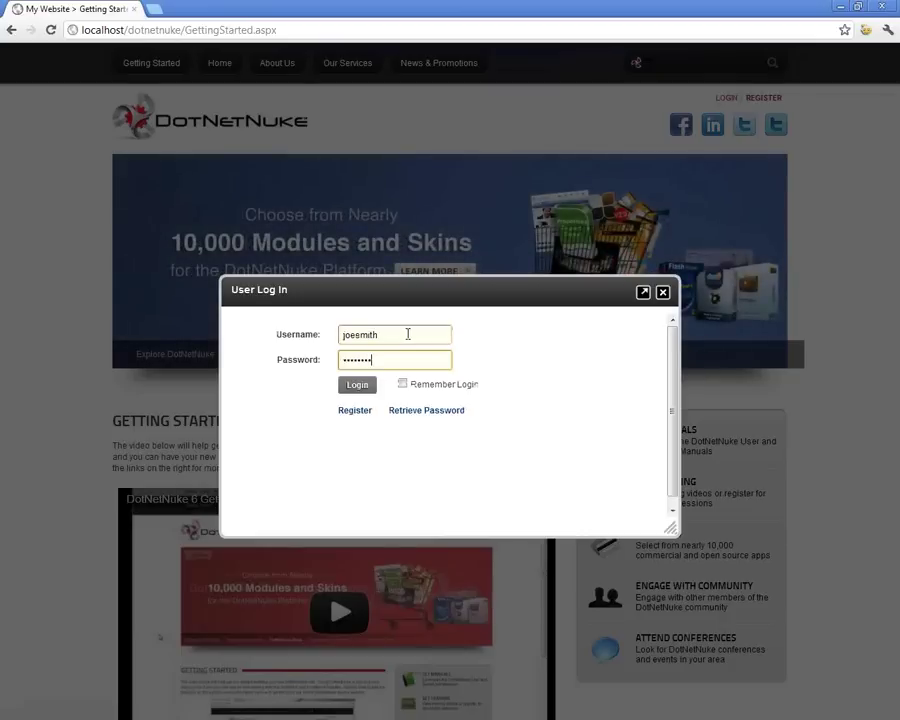
pyautogui.click(358, 386)
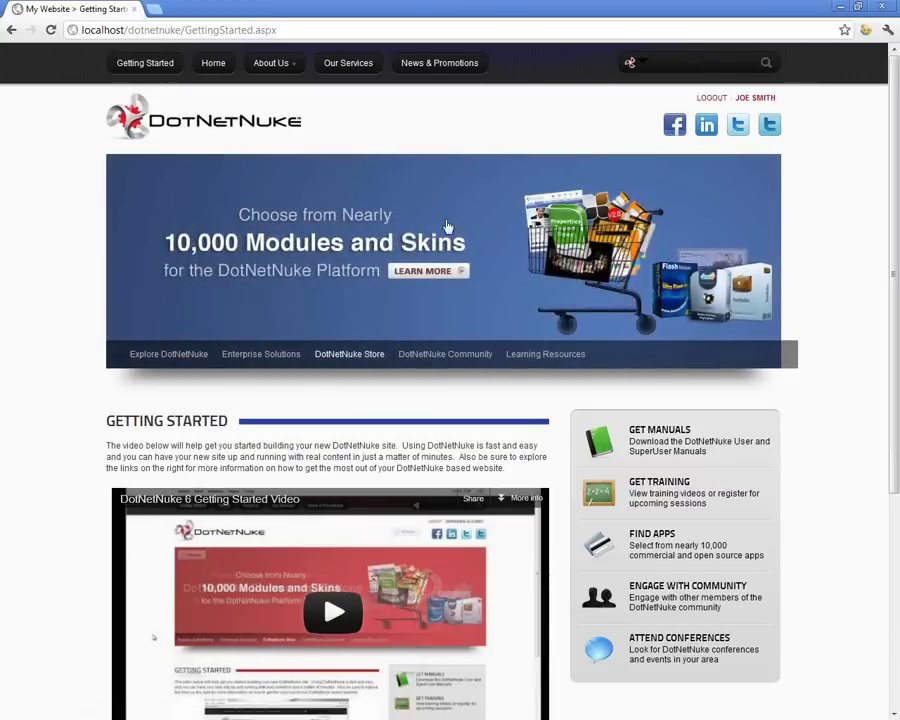
pyautogui.scroll(-3, 410, 179)
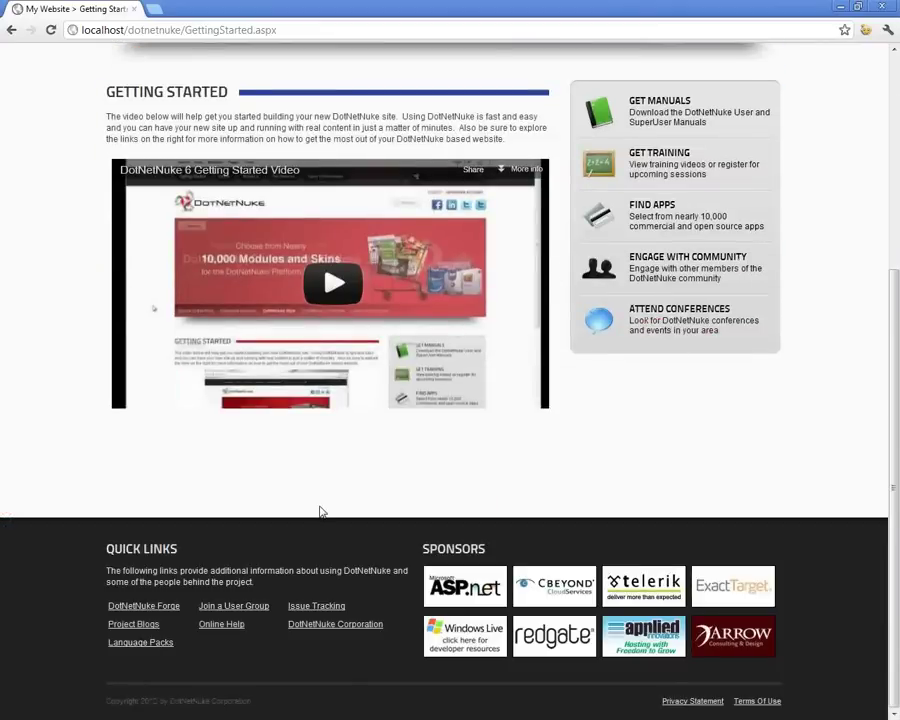
pyautogui.scroll(3, 312, 504)
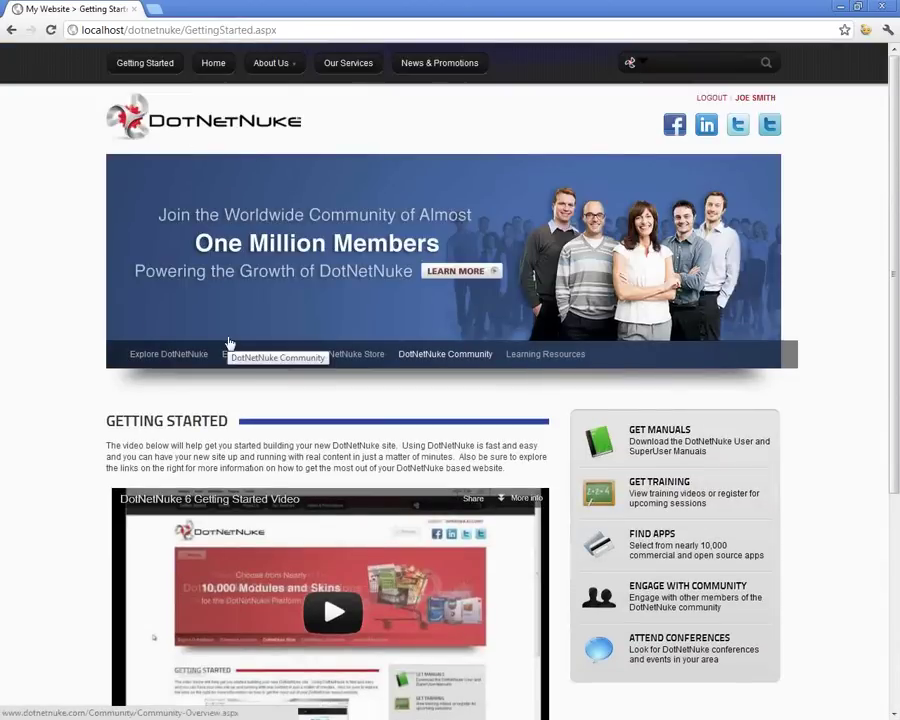
pyautogui.moveTo(260, 70)
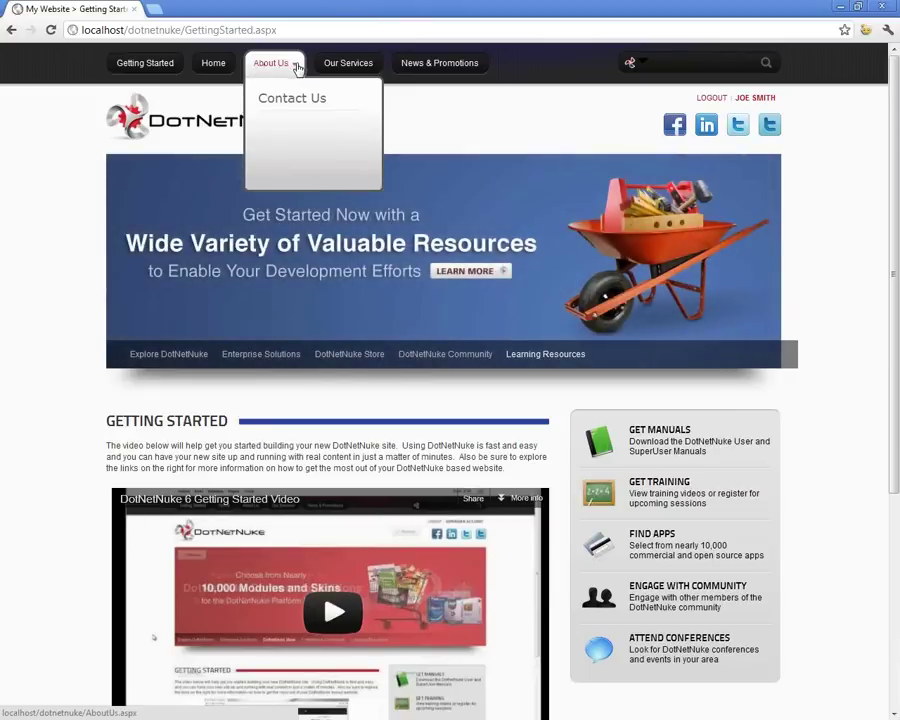
pyautogui.click(281, 100)
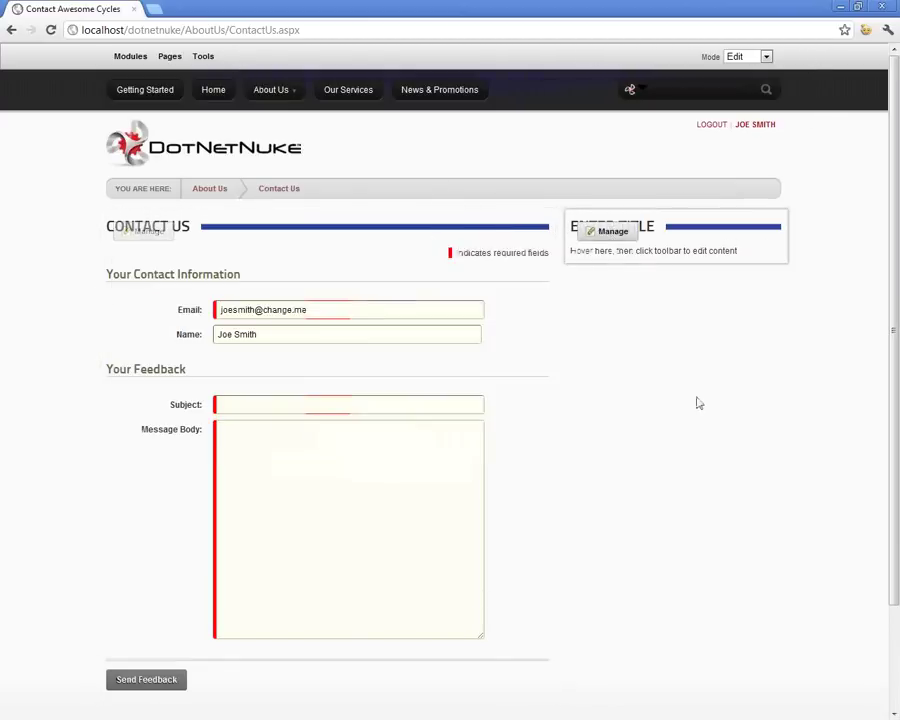
pyautogui.scroll(-2, 699, 403)
pyautogui.moveTo(141, 617)
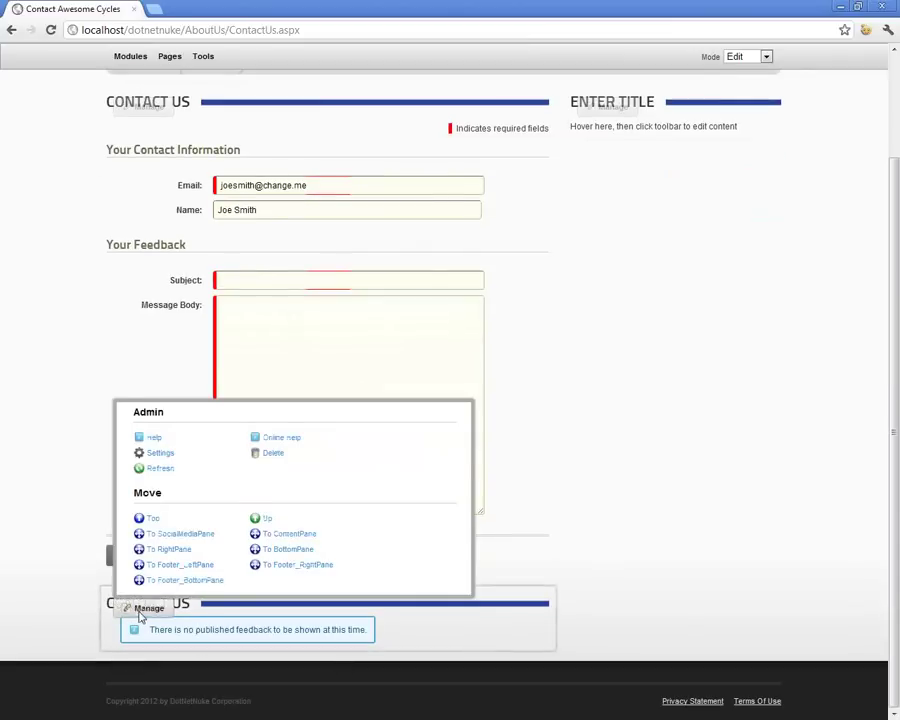
pyautogui.scroll(2, 343, 556)
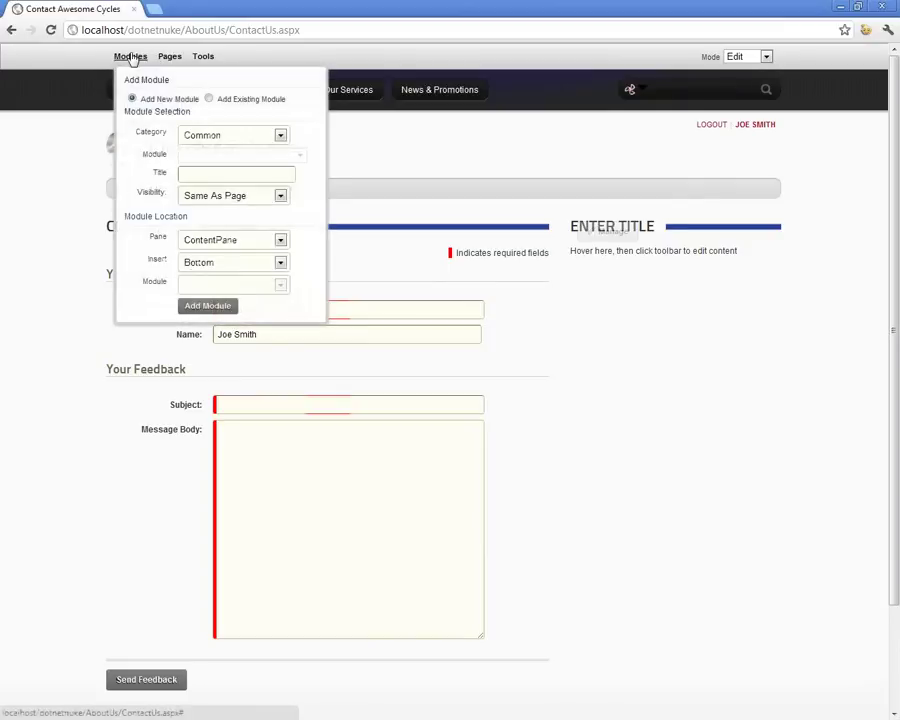
# Show the Manage action menu for the Enter Title module on the Contact Us page.
pyautogui.moveTo(168, 60)
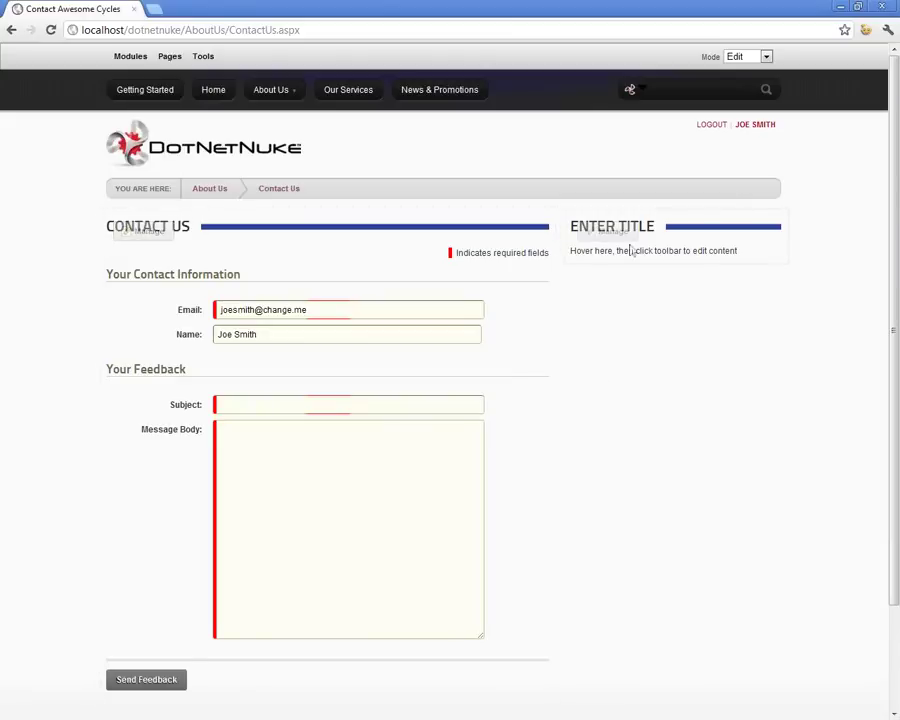
pyautogui.moveTo(606, 231)
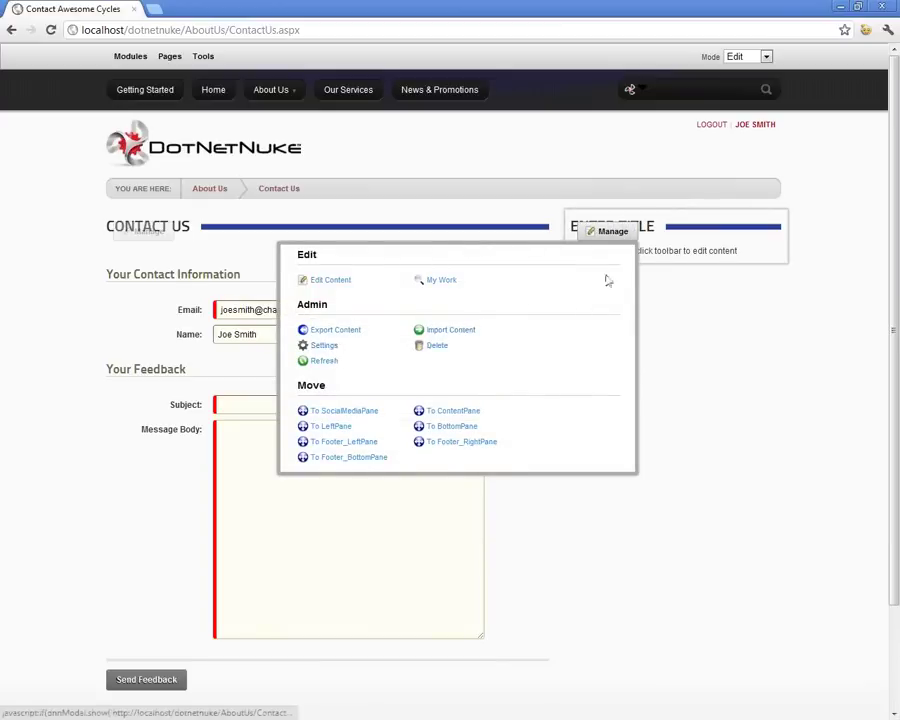
pyautogui.moveTo(721, 240)
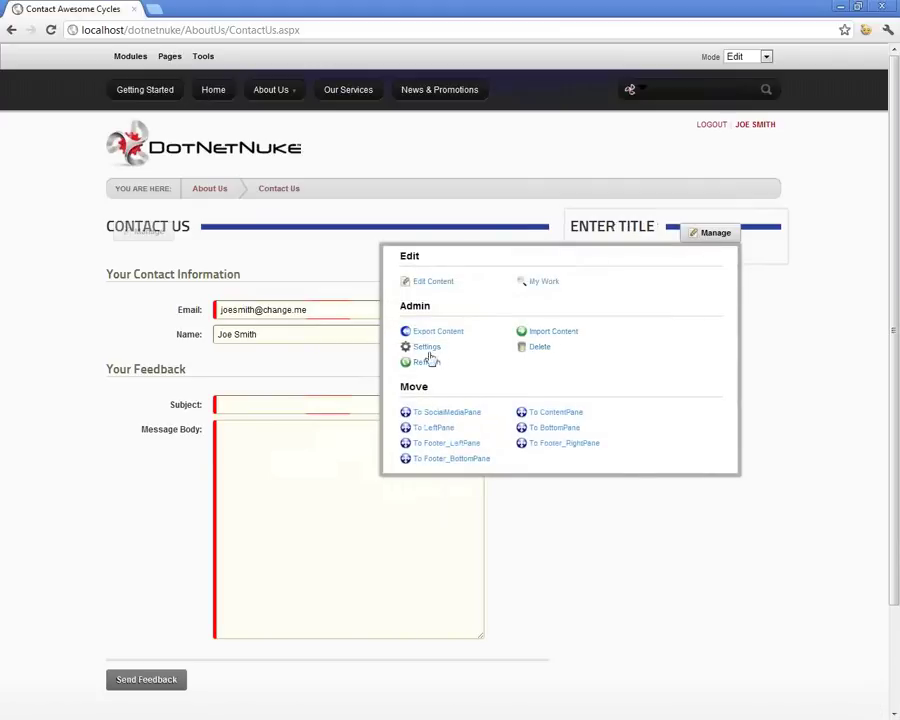
# Replace the module title 'Enter Title' with 'Contact Information' in the module settings.
pyautogui.click(436, 354)
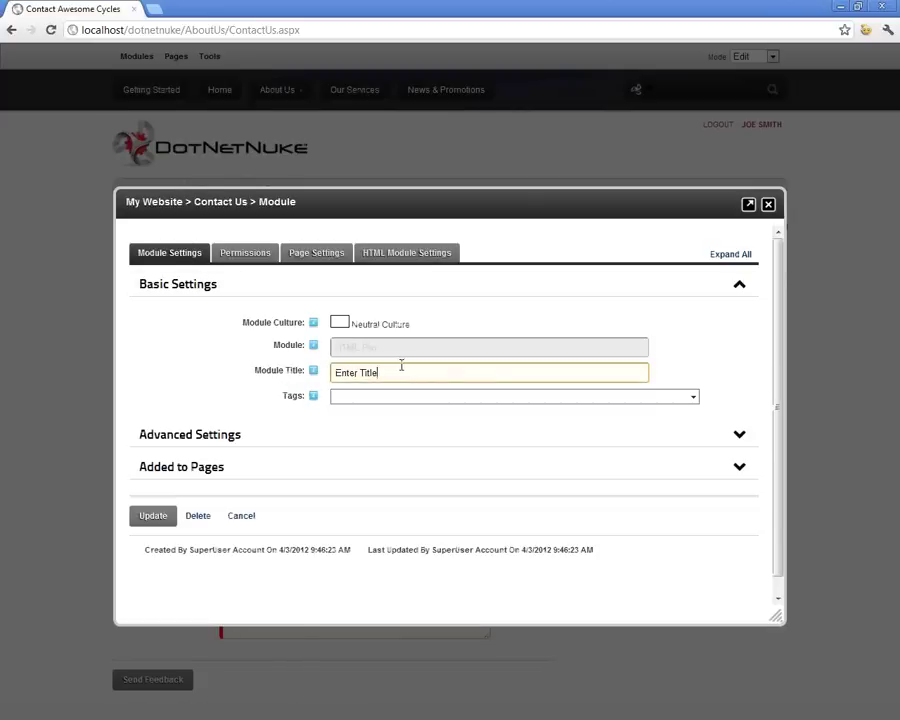
pyautogui.moveTo(408, 369); pyautogui.dragTo(284, 366)
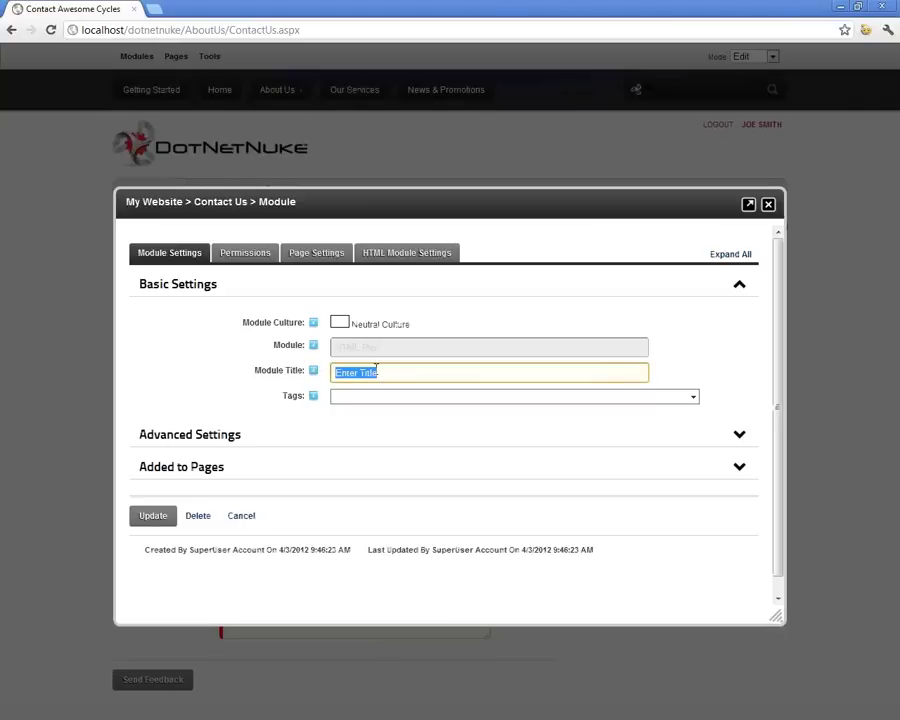
pyautogui.write('Contact Information')
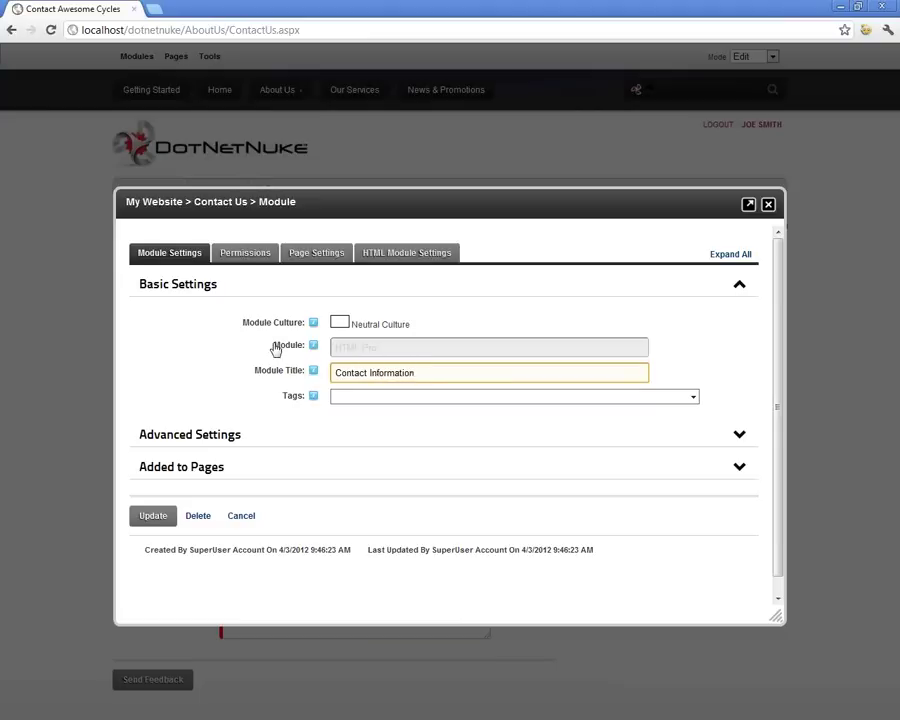
pyautogui.moveTo(425, 372); pyautogui.dragTo(334, 373)
# Look through the permissions, display and publishing tabs, then save the new title with Update.
pyautogui.click(250, 254)
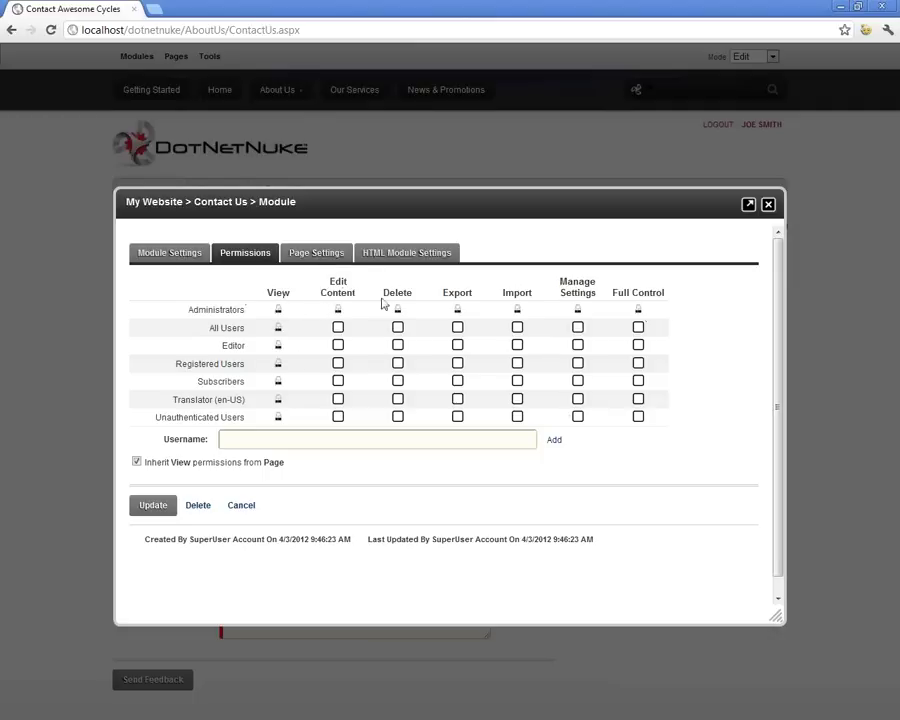
pyautogui.click(327, 258)
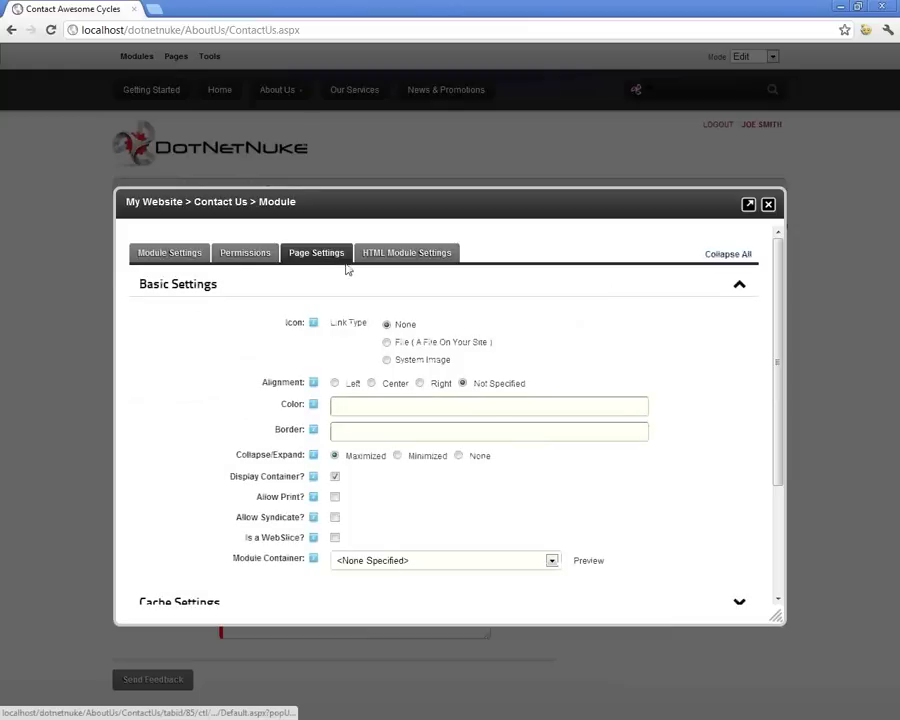
pyautogui.click(398, 262)
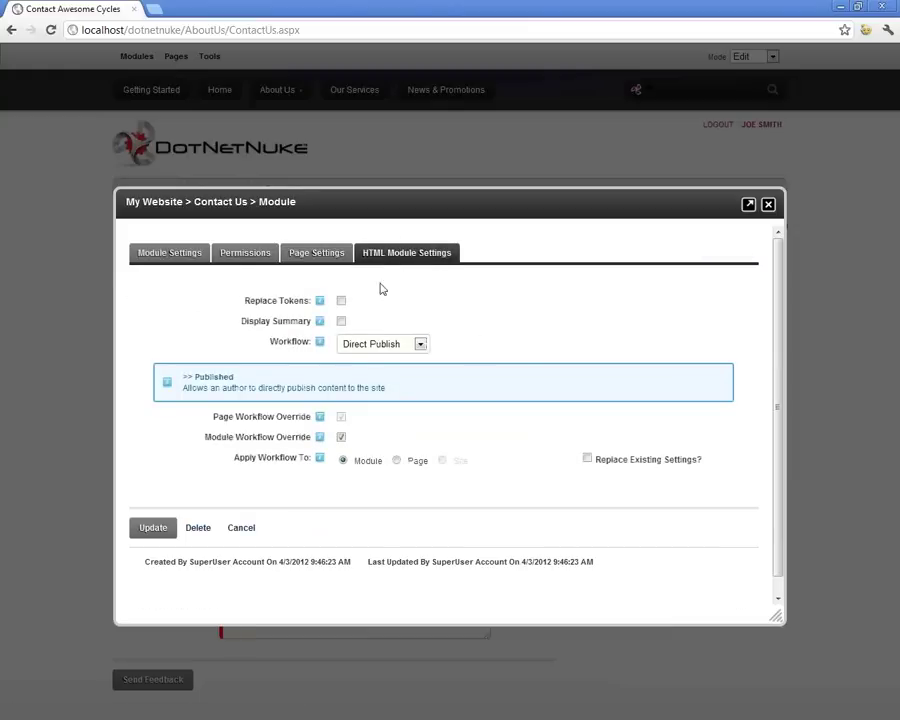
pyautogui.click(184, 260)
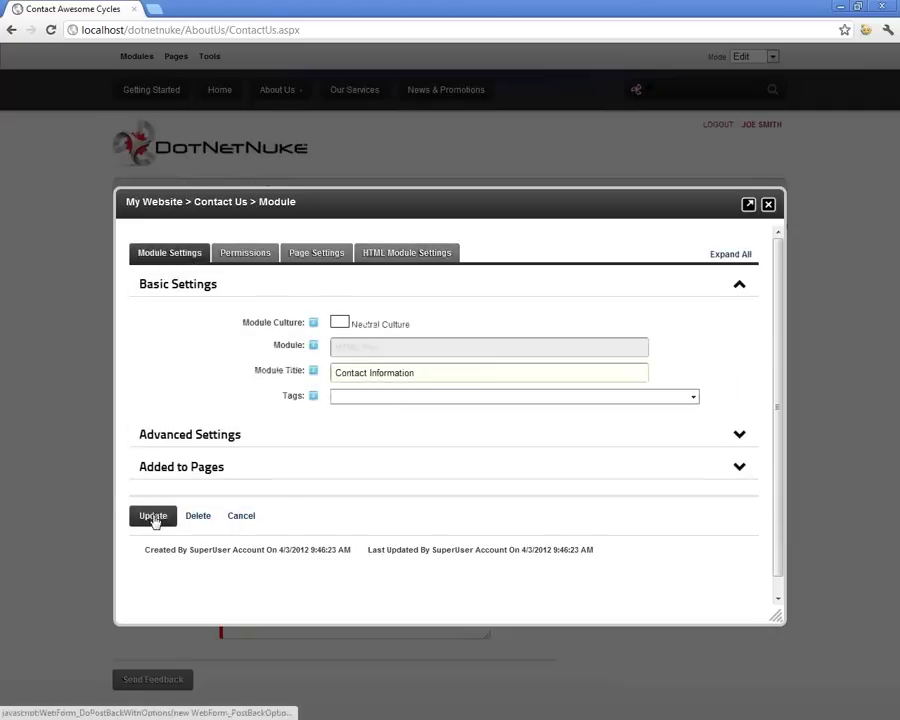
pyautogui.click(154, 518)
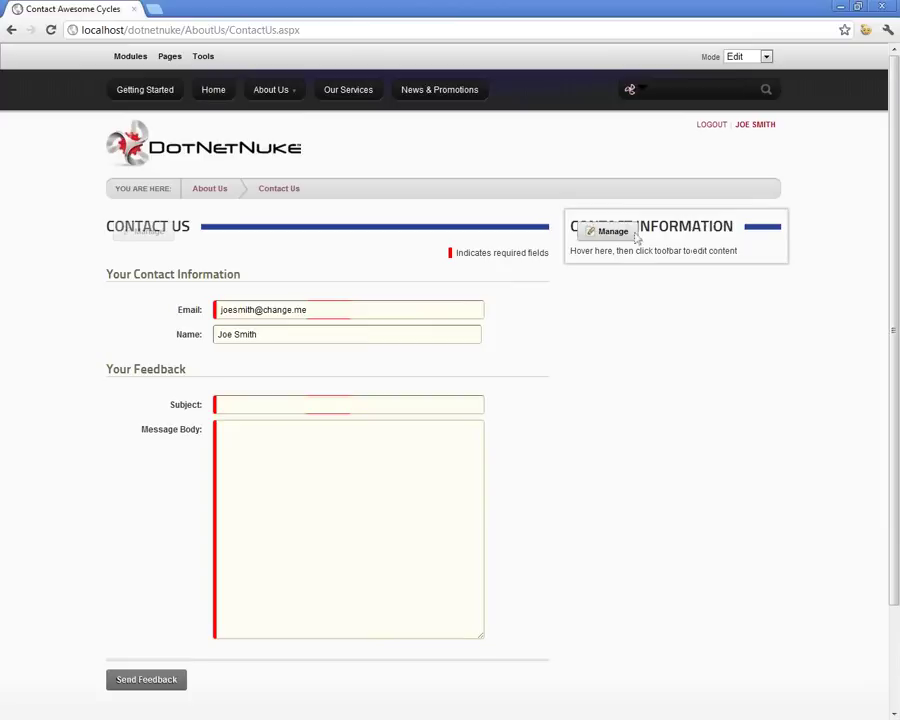
# In Edit Content, replace the Add Content placeholder with the company's street address and city lines.
pyautogui.moveTo(617, 237)
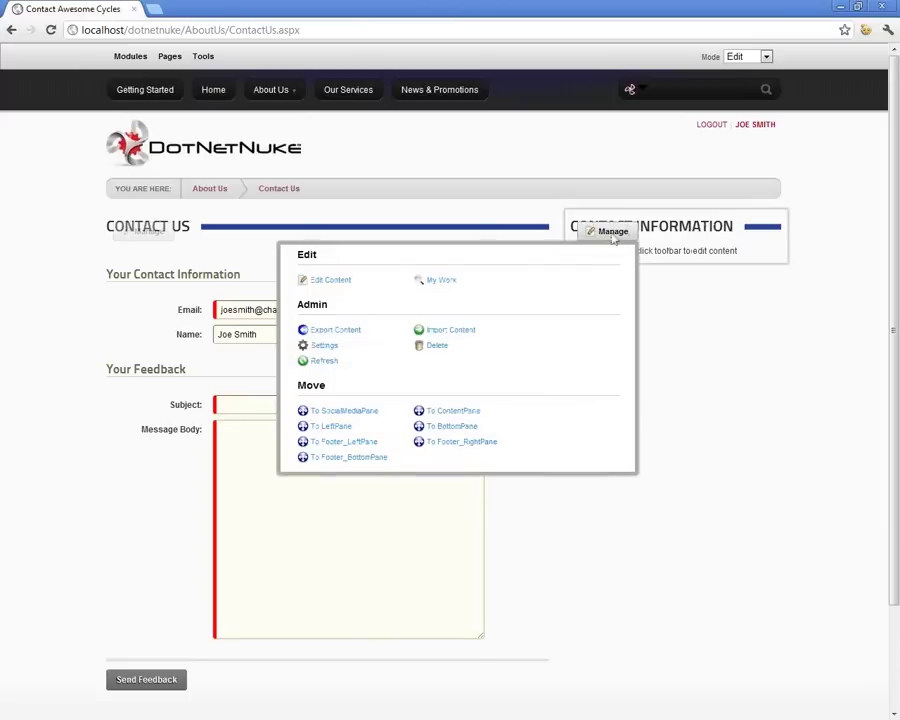
pyautogui.click(345, 282)
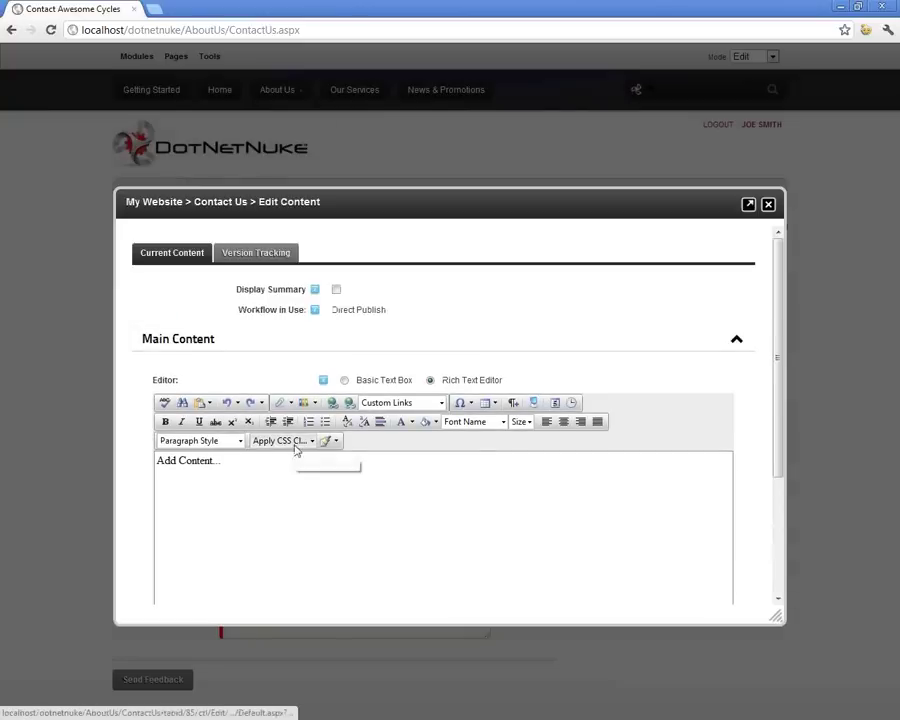
pyautogui.moveTo(297, 478); pyautogui.dragTo(148, 482)
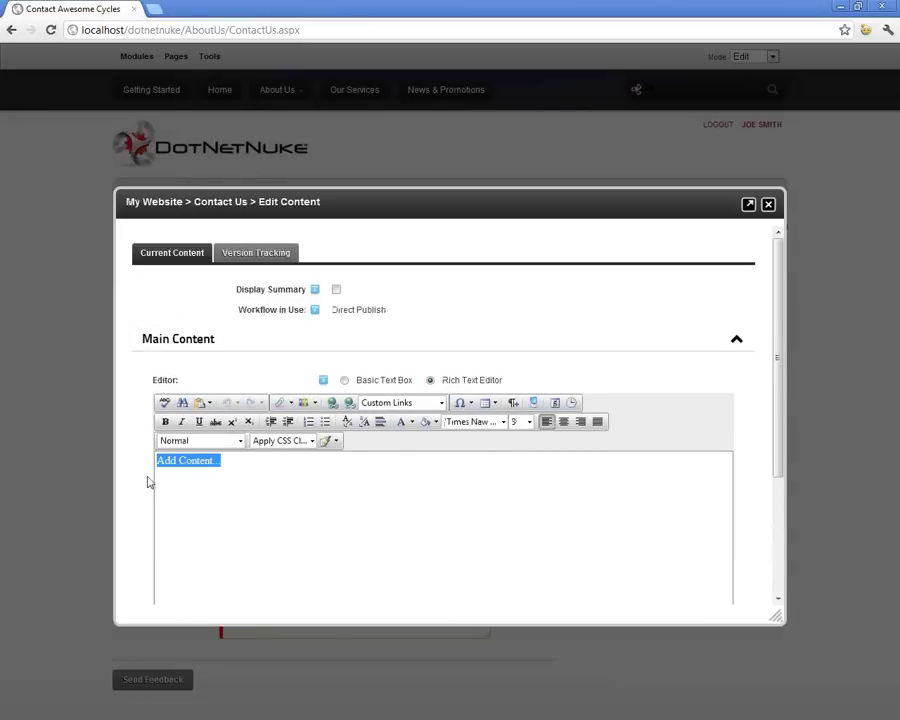
pyautogui.scroll(-3, 130, 450)
pyautogui.moveTo(247, 385); pyautogui.dragTo(169, 340)
pyautogui.press('BackSpace')
pyautogui.press('BackSpace')
pyautogui.press('BackSpace')
pyautogui.write('155 Bovet R')
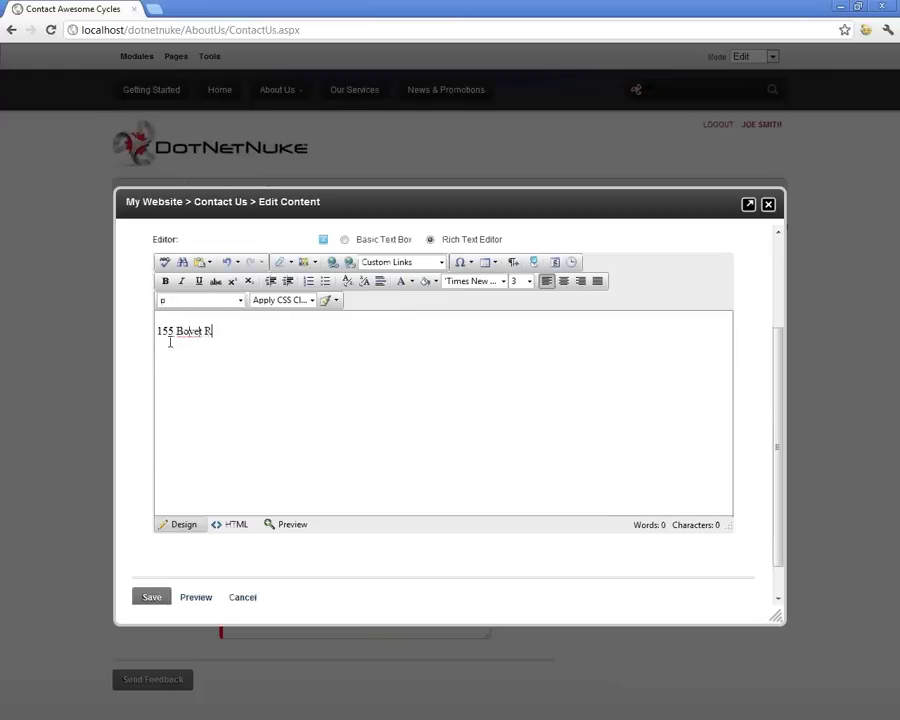
pyautogui.write(' Mateo, CA 94402')
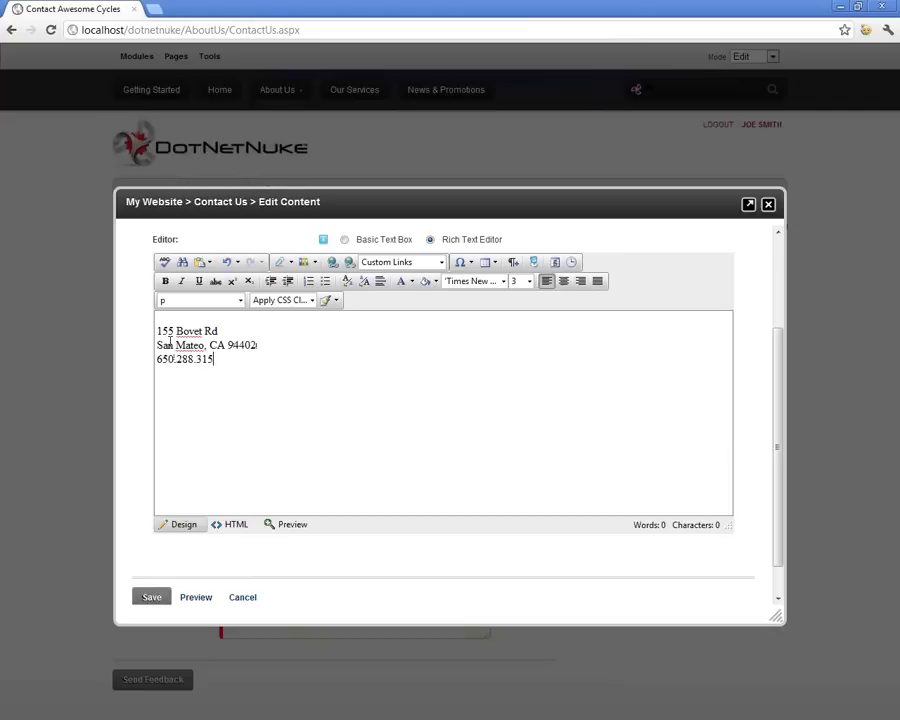
# Check the address and phone number lines, then save the contact text to the module.
pyautogui.moveTo(285, 411); pyautogui.dragTo(143, 308)
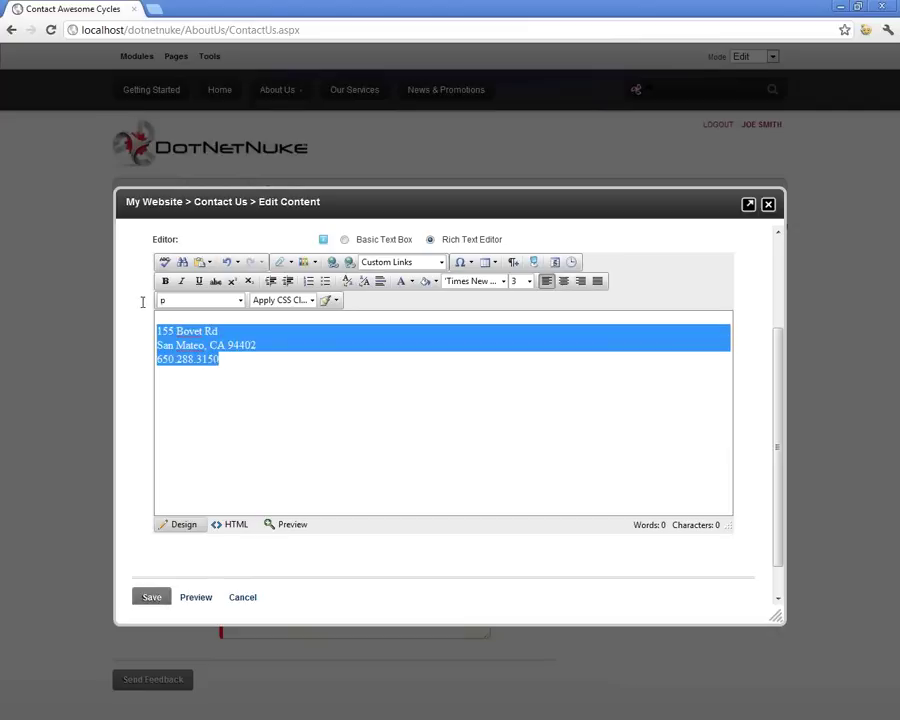
pyautogui.click(270, 403)
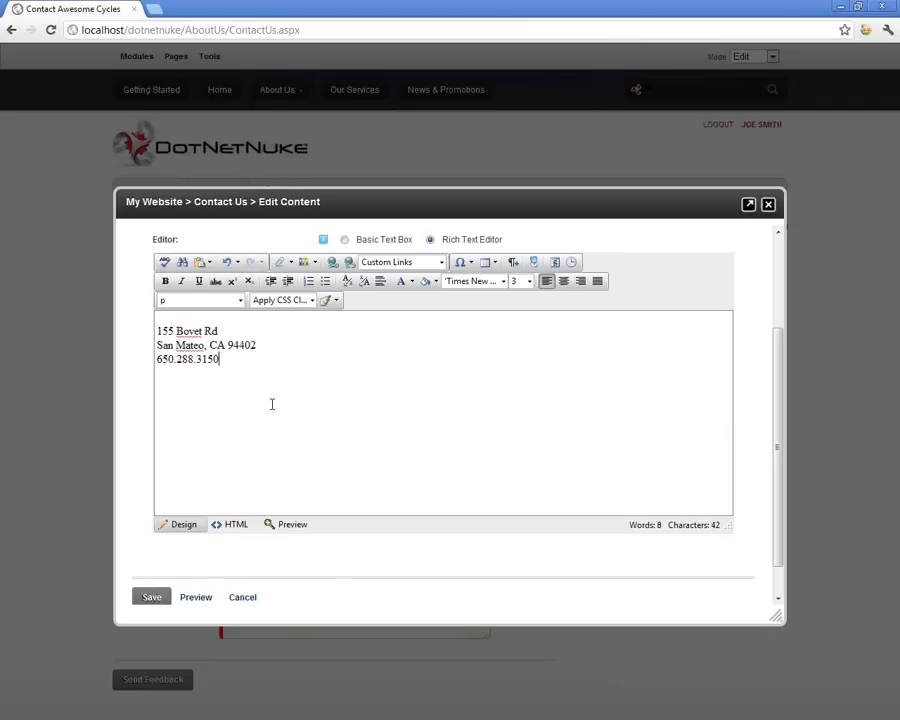
pyautogui.doubleClick(241, 360)
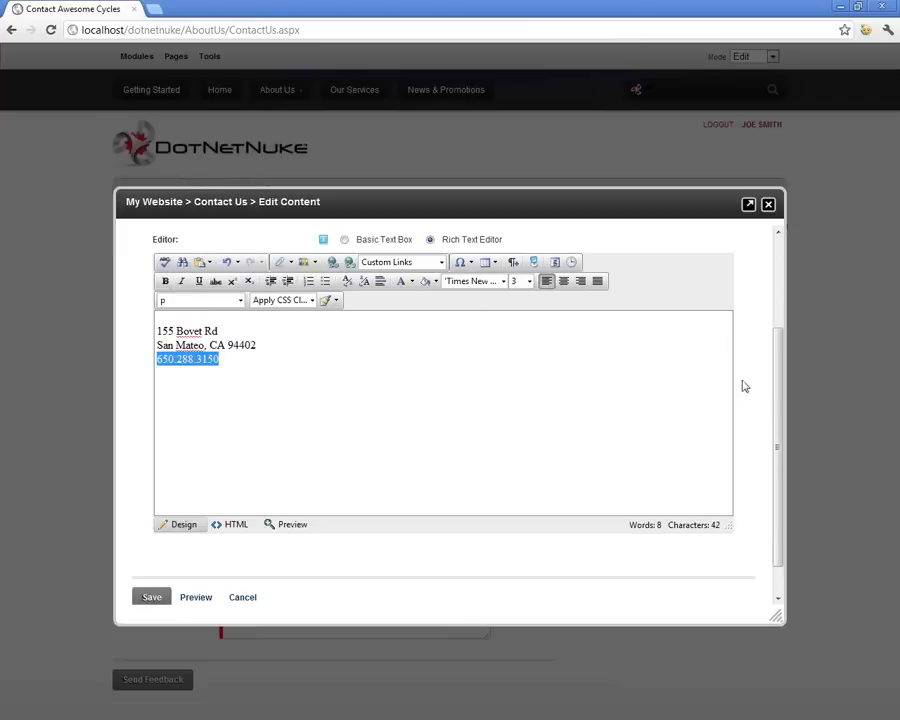
pyautogui.moveTo(783, 395); pyautogui.dragTo(787, 408)
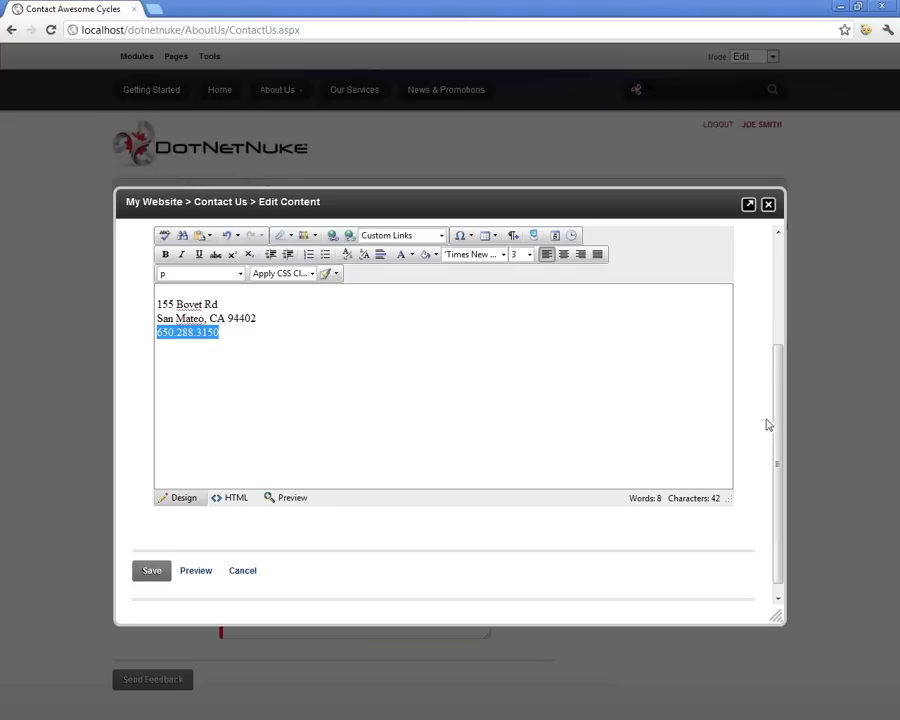
pyautogui.scroll(-1, 763, 424)
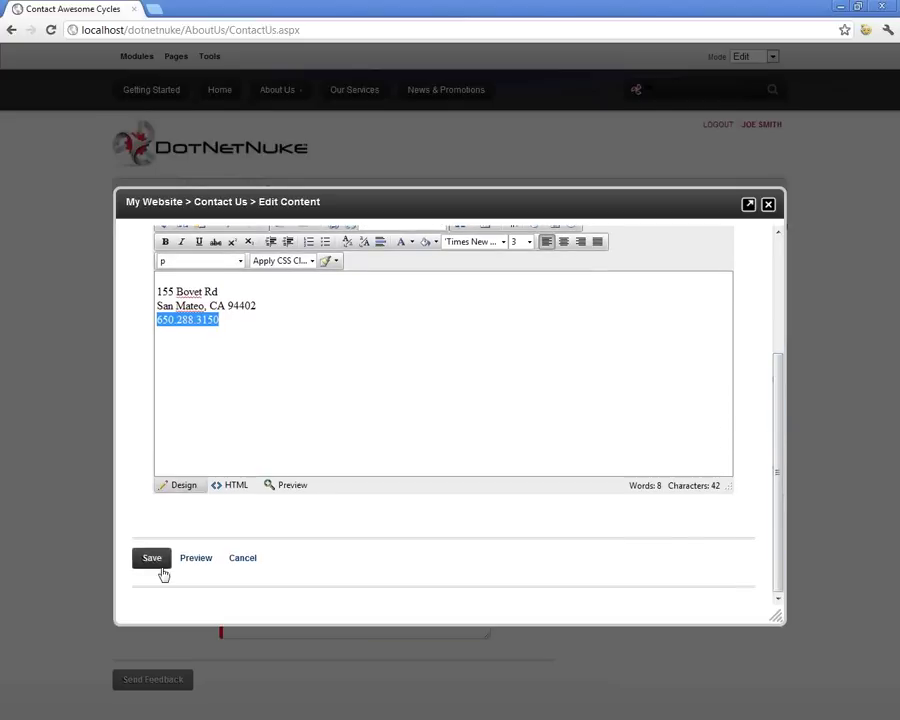
pyautogui.click(286, 374)
pyautogui.hotkey('ctrl', 'a')
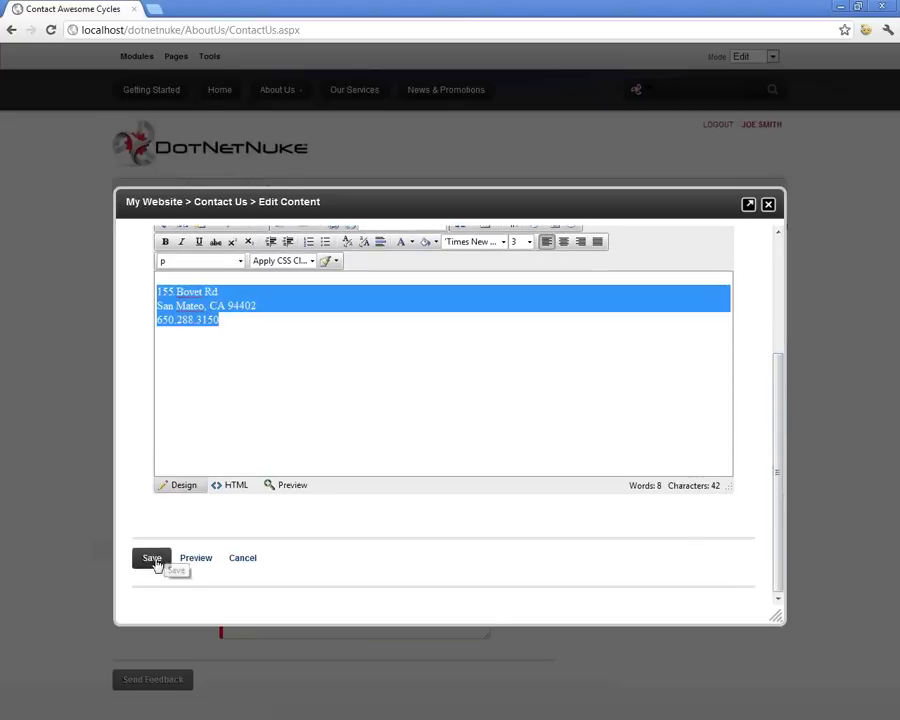
pyautogui.click(152, 557)
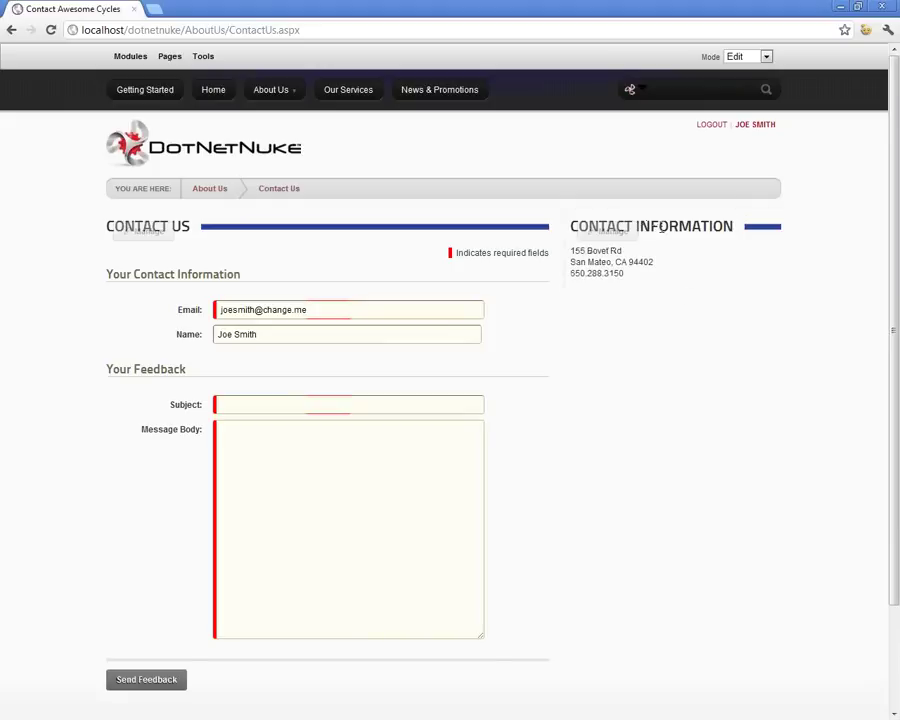
# Scroll down to the lower Contact Us feedback module and show its Manage menu.
pyautogui.moveTo(646, 262)
pyautogui.scroll(-2, 662, 284)
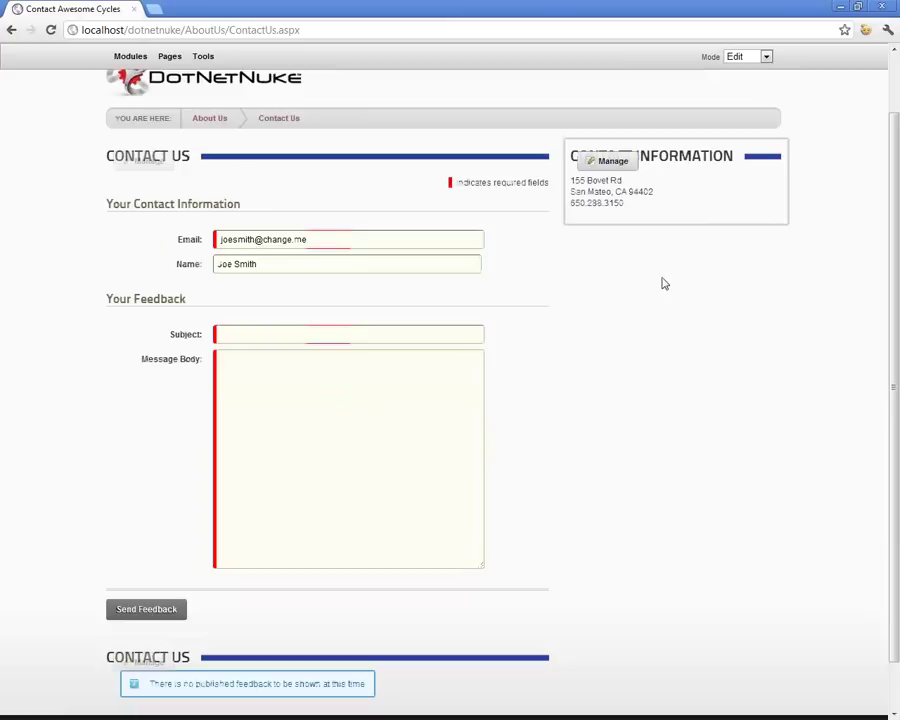
pyautogui.scroll(2, 679, 327)
pyautogui.scroll(-2, 685, 356)
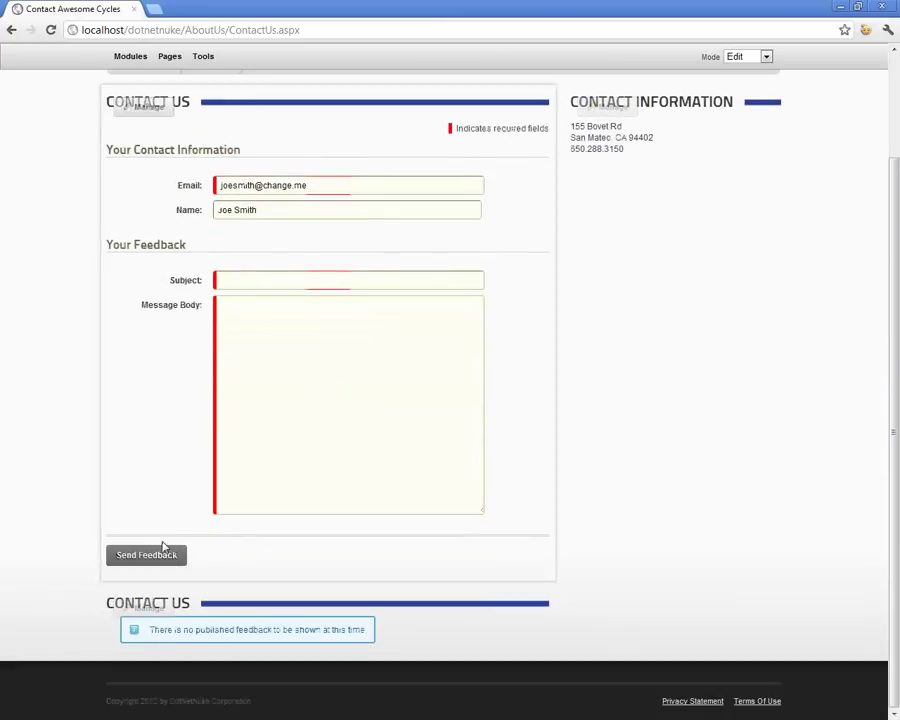
pyautogui.moveTo(155, 610)
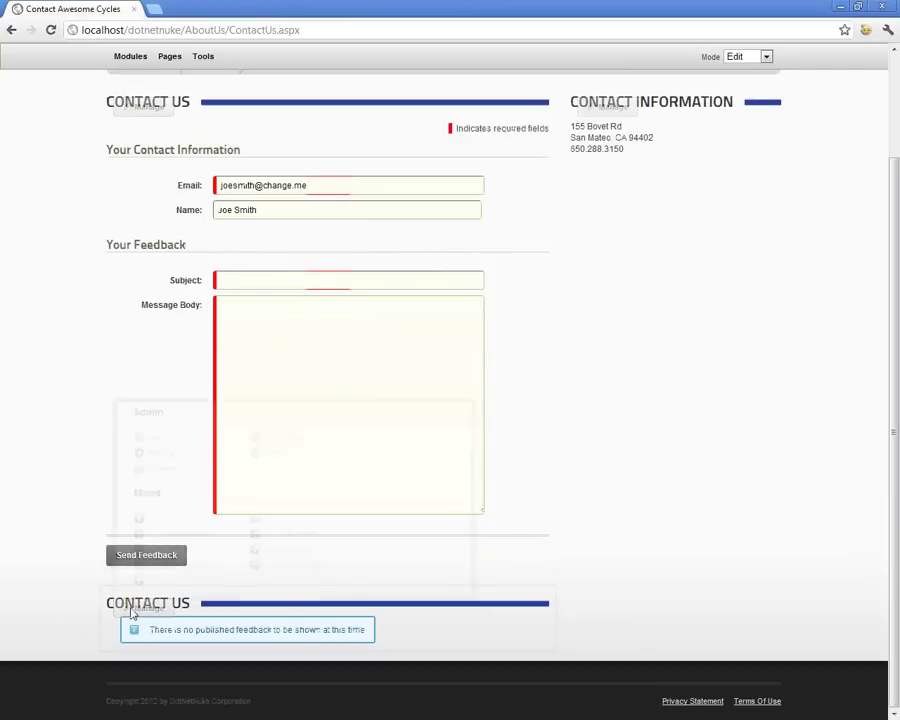
pyautogui.moveTo(127, 606)
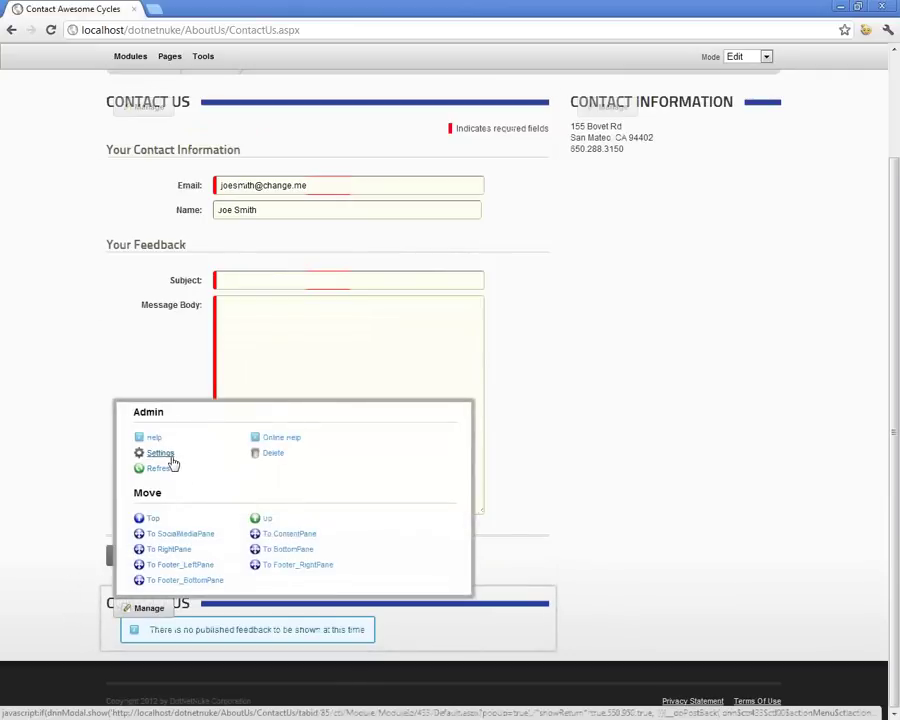
# On the feedback module's Permissions tab, stop inheriting page view rights, grant Editors View, and update.
pyautogui.click(160, 453)
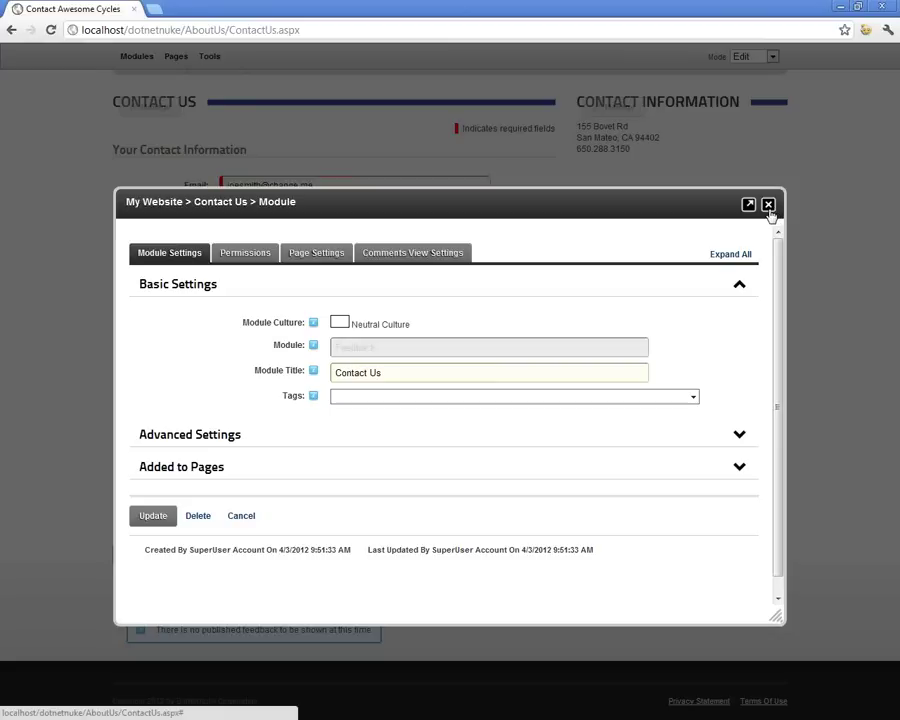
pyautogui.click(242, 254)
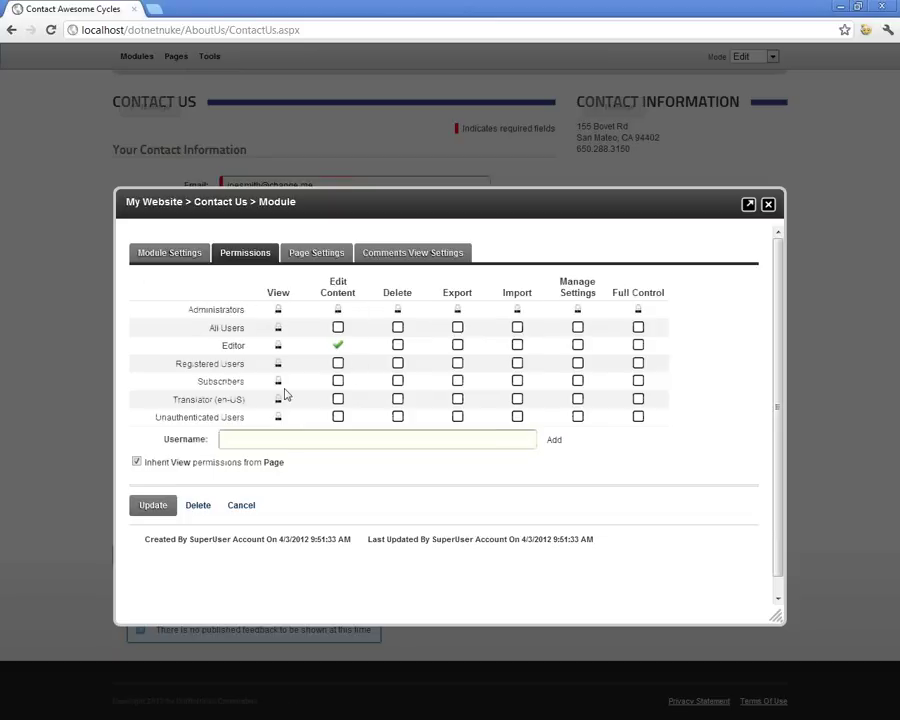
pyautogui.click(161, 466)
pyautogui.moveTo(286, 466); pyautogui.dragTo(141, 466)
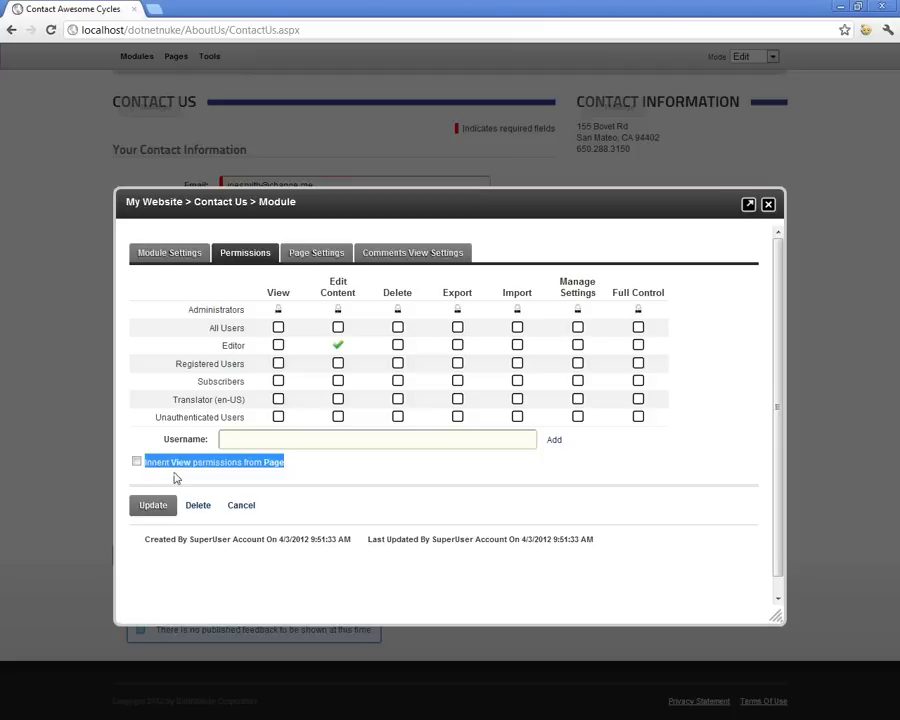
pyautogui.click(303, 472)
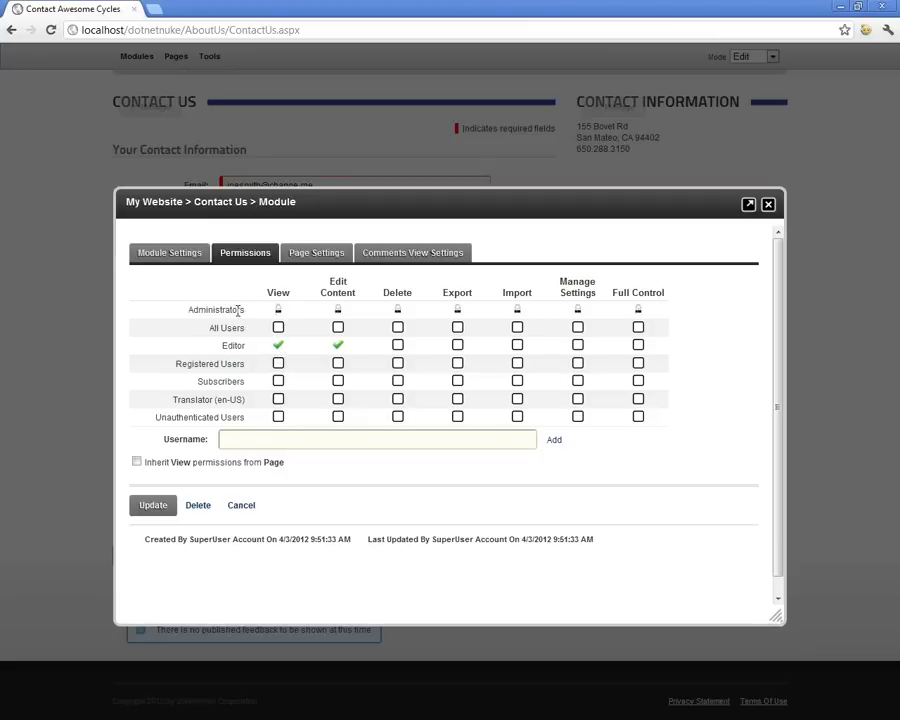
pyautogui.tripleClick(240, 311)
pyautogui.click(252, 318)
pyautogui.click(147, 510)
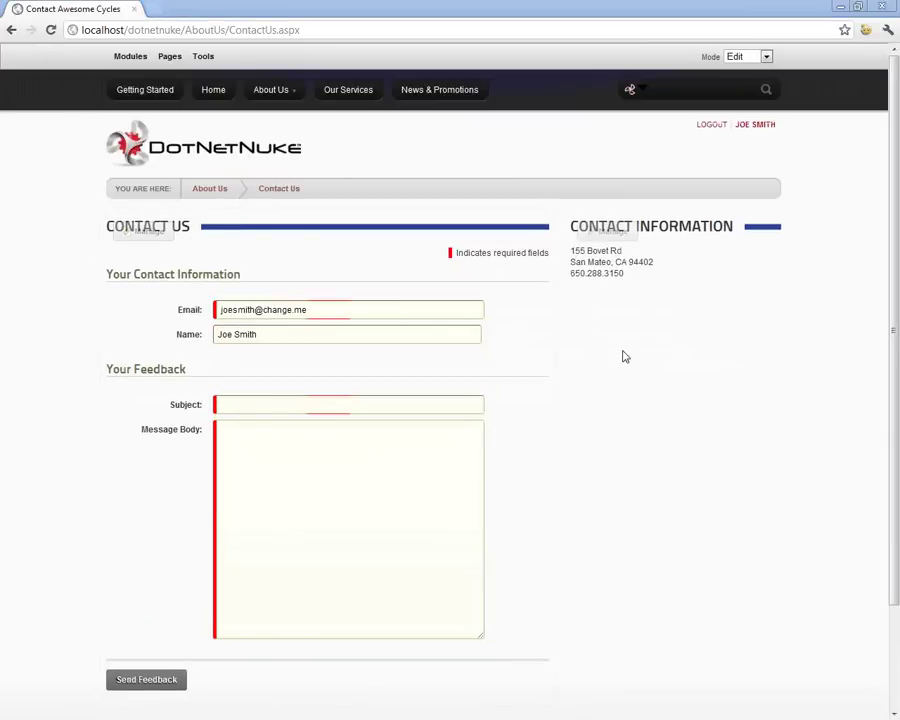
pyautogui.scroll(-3, 509, 393)
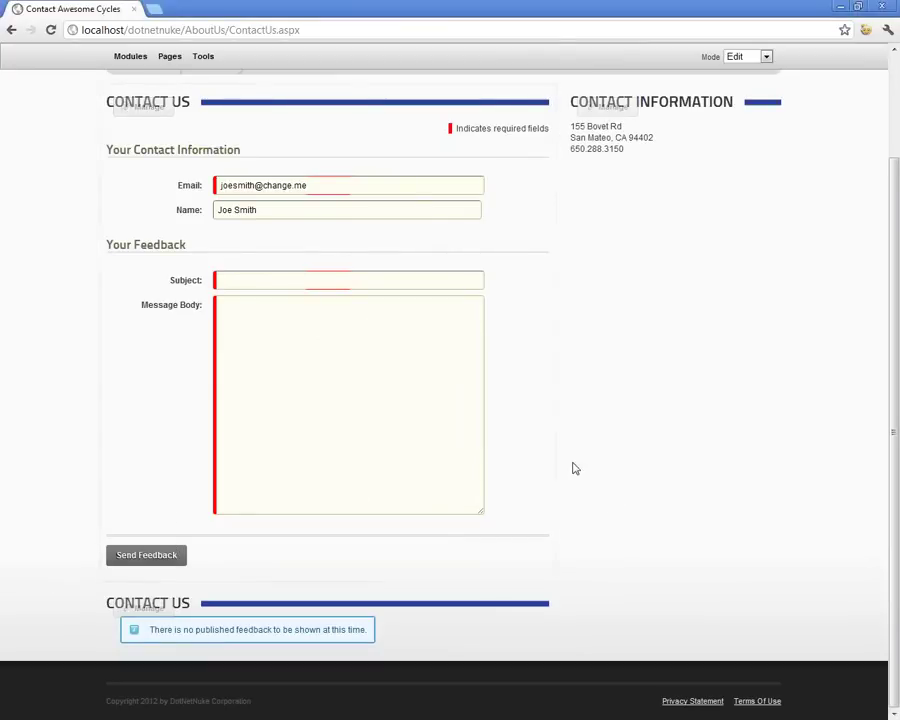
pyautogui.scroll(2, 643, 477)
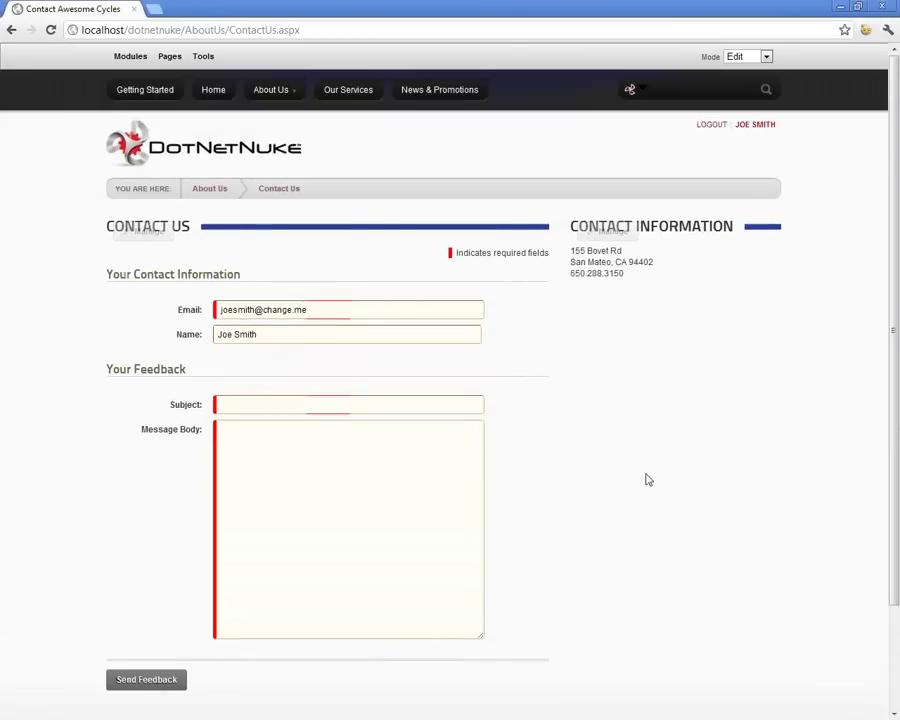
pyautogui.scroll(-2, 646, 479)
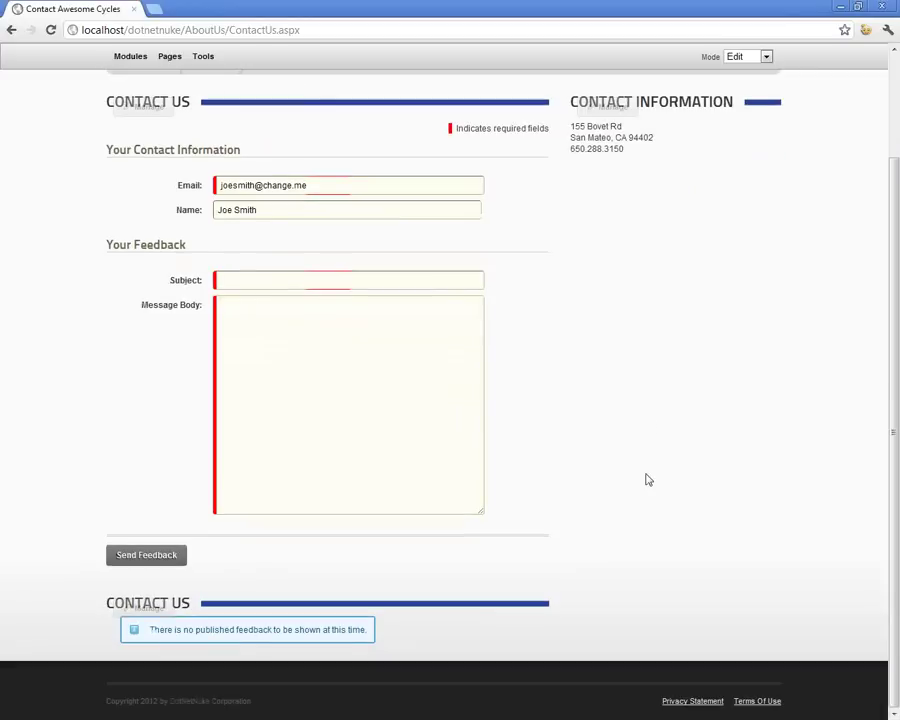
pyautogui.scroll(1, 664, 456)
pyautogui.scroll(-1, 672, 460)
pyautogui.scroll(2, 676, 465)
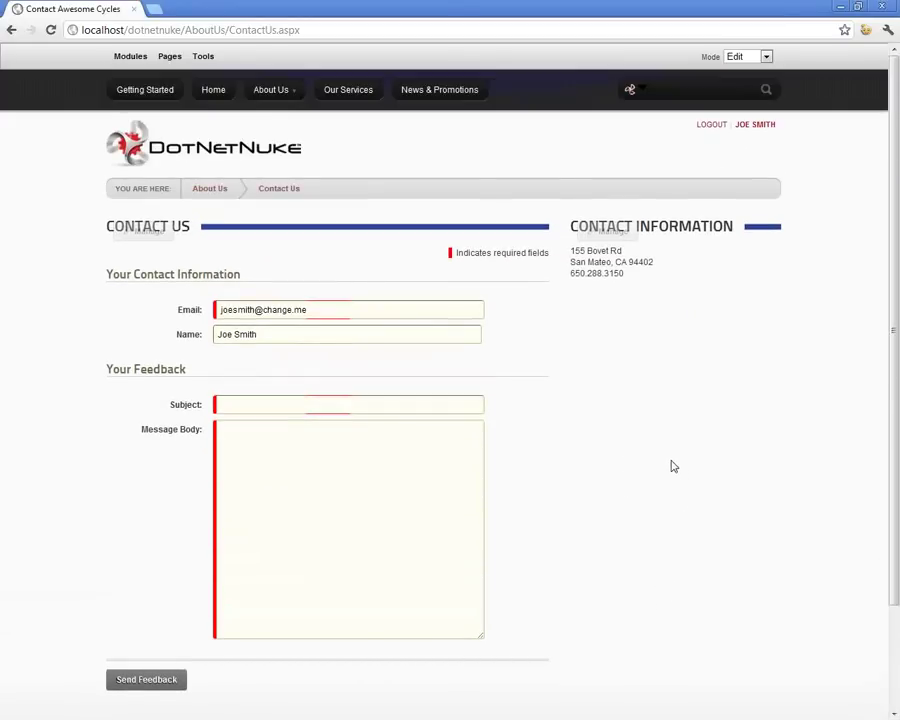
pyautogui.moveTo(340, 261)
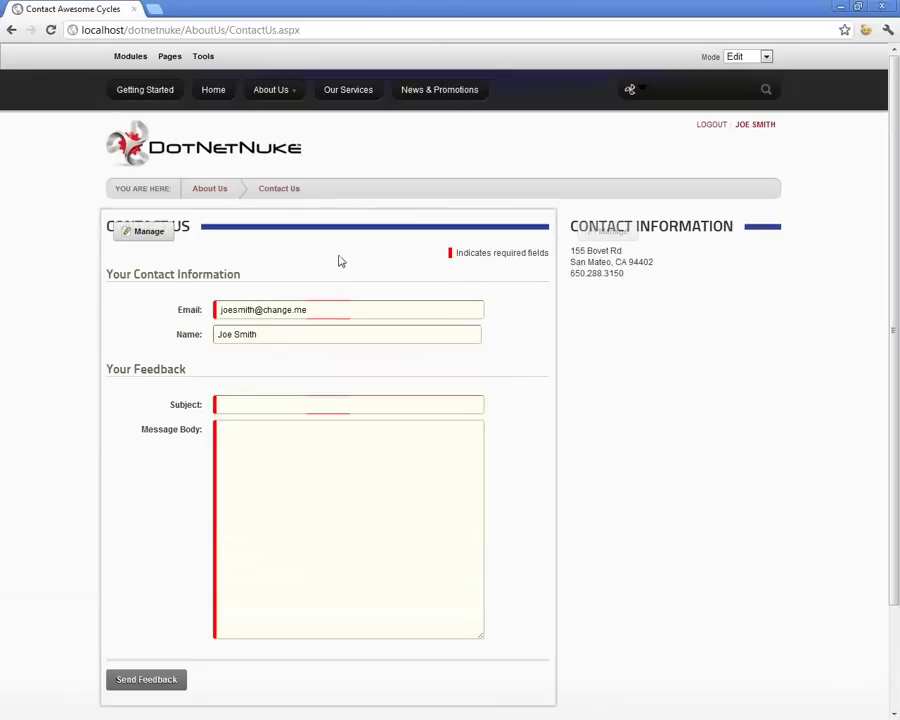
pyautogui.scroll(-2, 669, 326)
pyautogui.scroll(2, 666, 362)
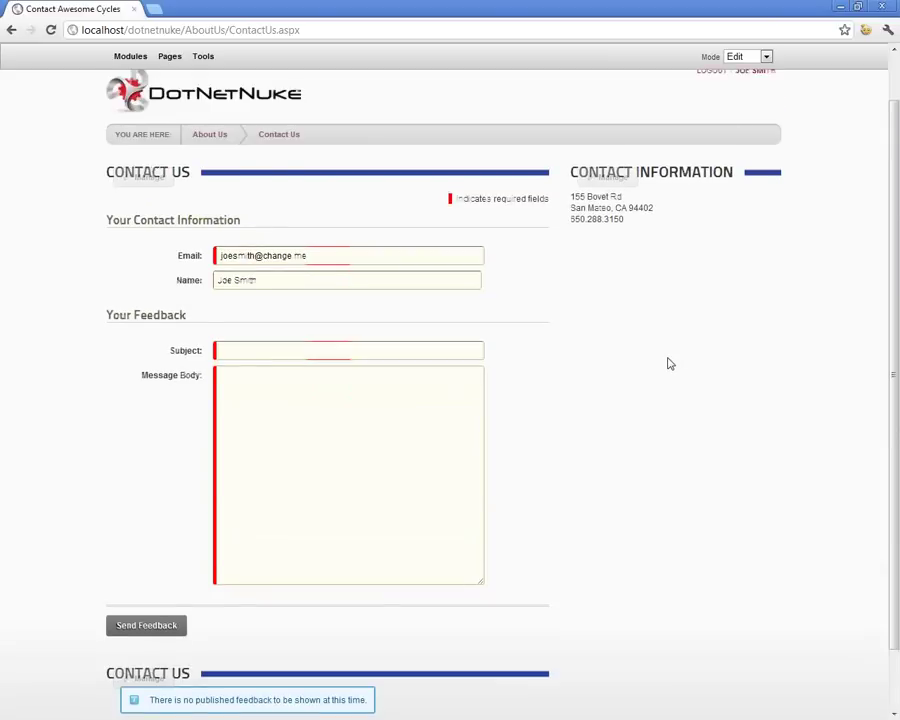
pyautogui.moveTo(640, 260)
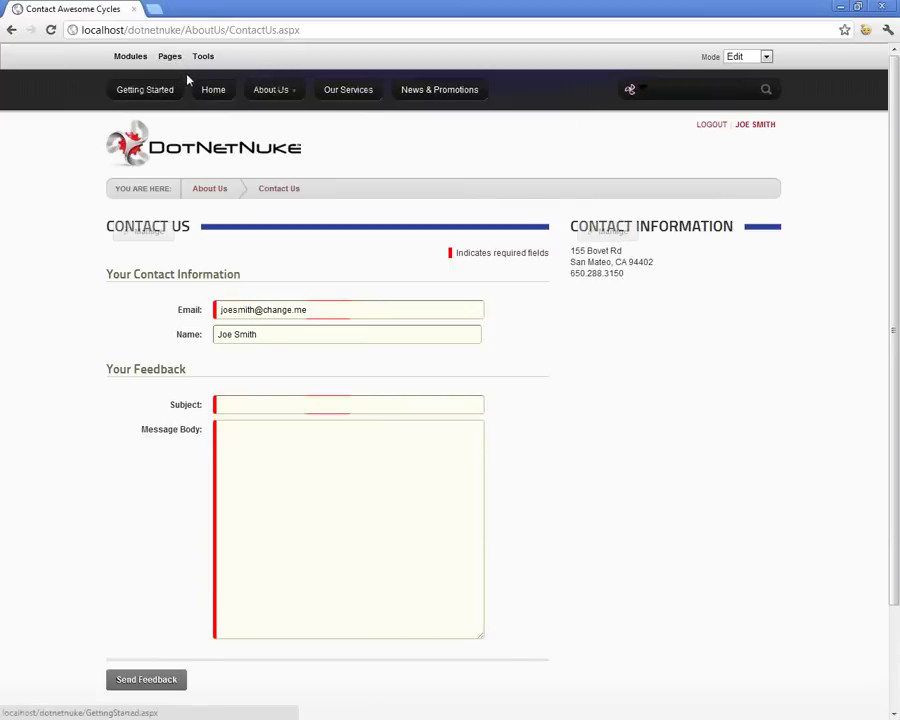
pyautogui.moveTo(170, 57)
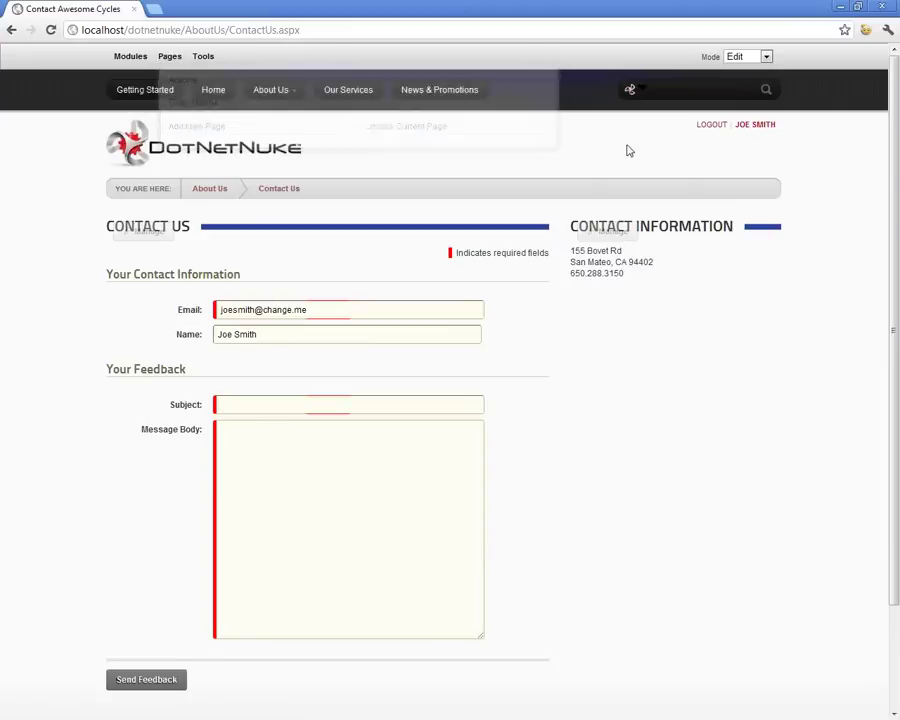
# Log out, then log back in with the host superuser username and password.
pyautogui.click(712, 127)
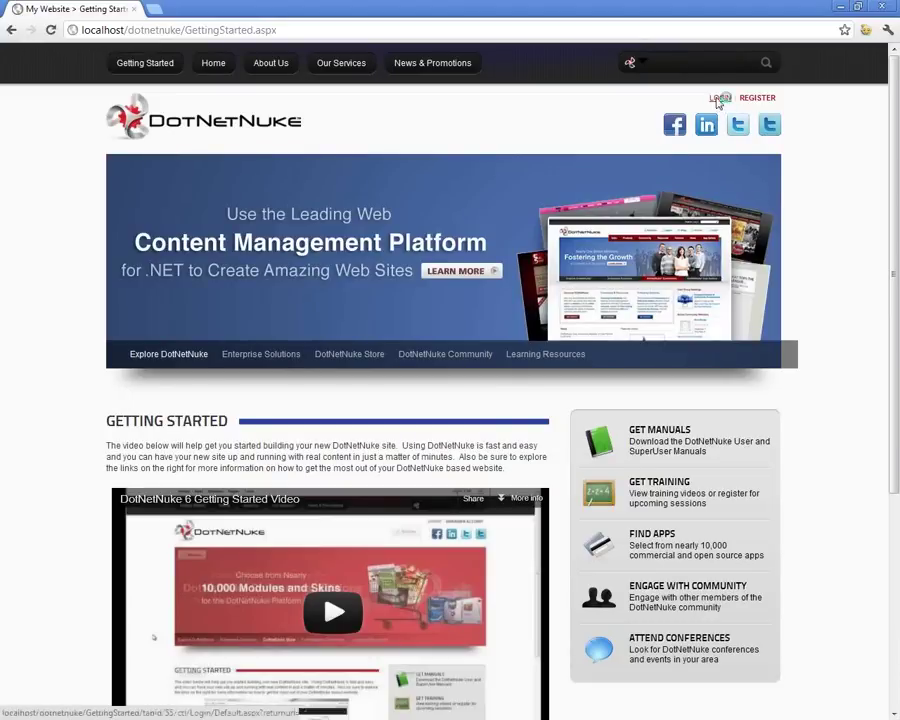
pyautogui.click(716, 100)
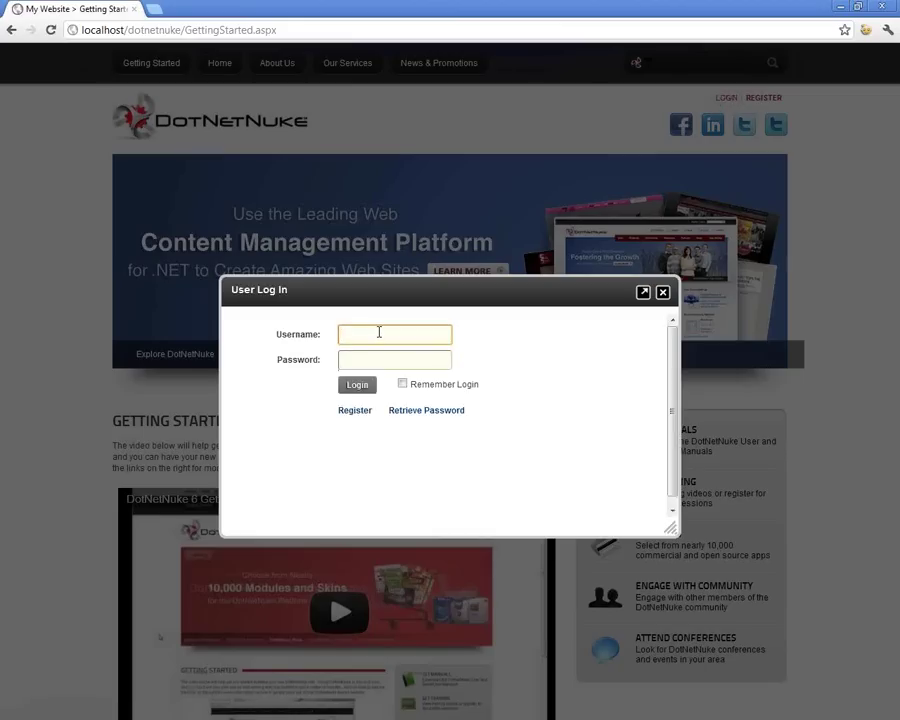
pyautogui.press('Tab')
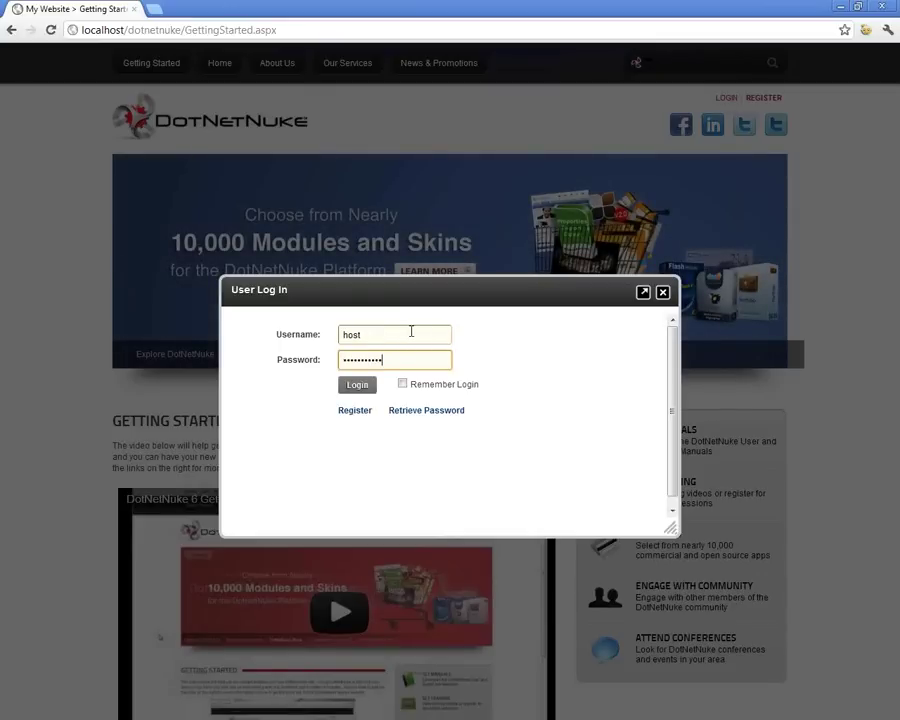
pyautogui.click(362, 387)
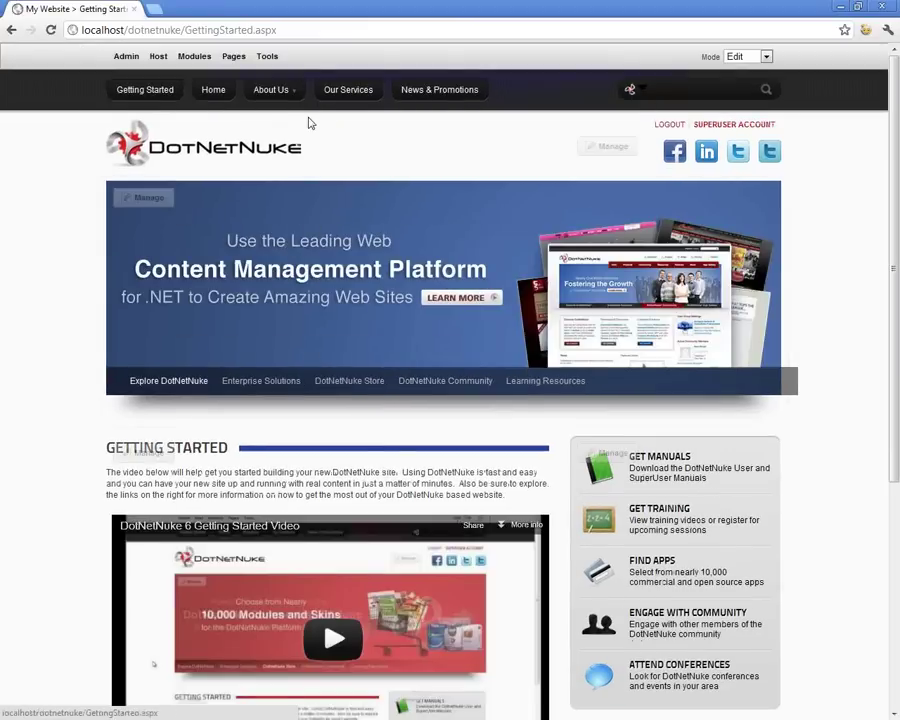
# Navigate to About Us > Contact Us and show the Pages menu in the control bar.
pyautogui.moveTo(287, 92)
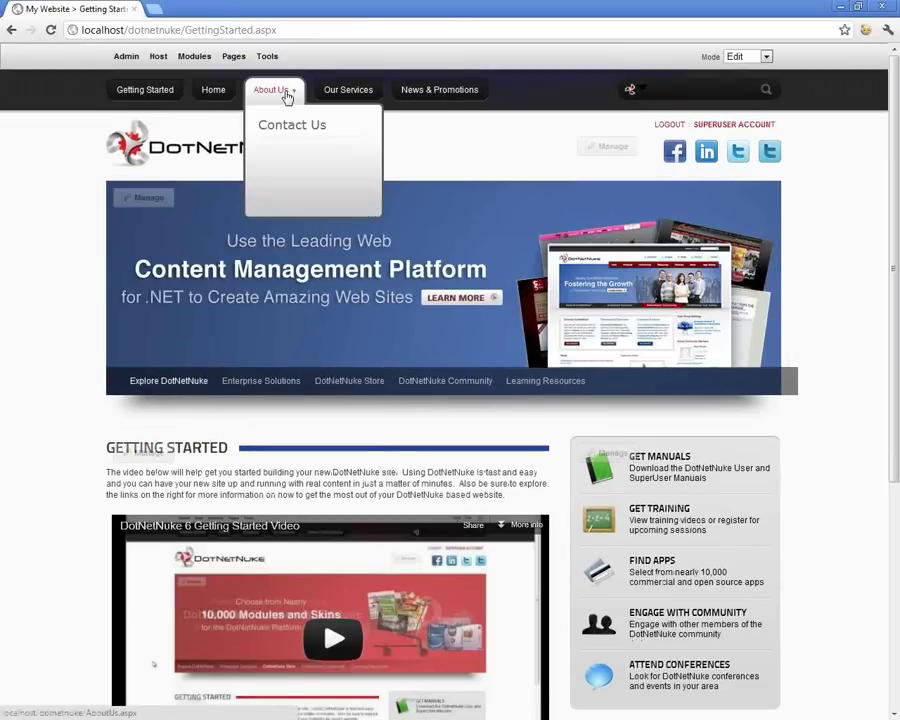
pyautogui.click(285, 128)
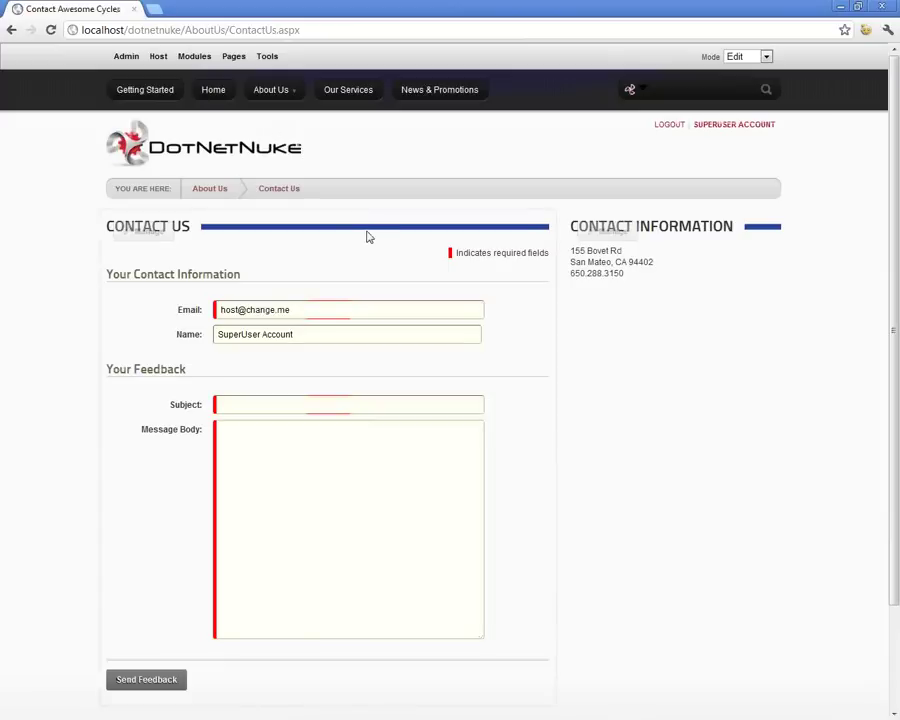
pyautogui.scroll(-3, 482, 272)
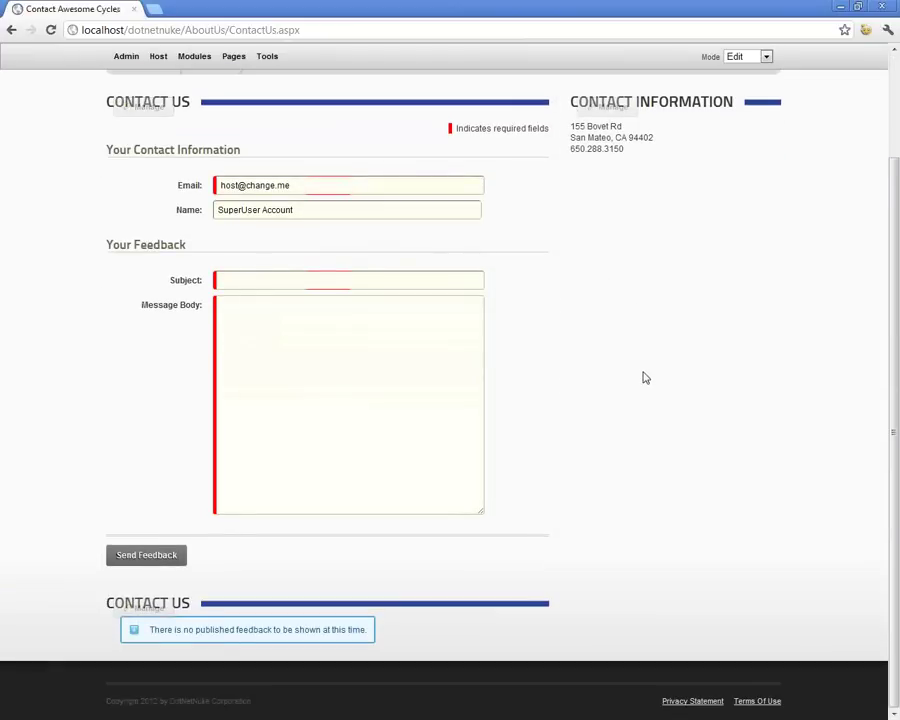
pyautogui.scroll(3, 645, 377)
pyautogui.moveTo(610, 231)
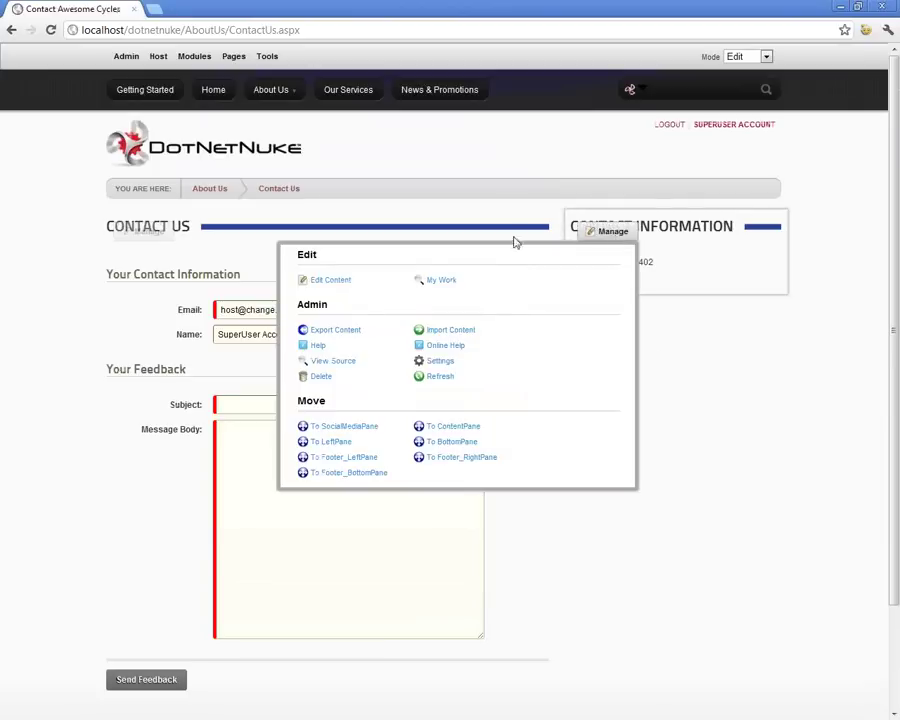
pyautogui.moveTo(145, 231)
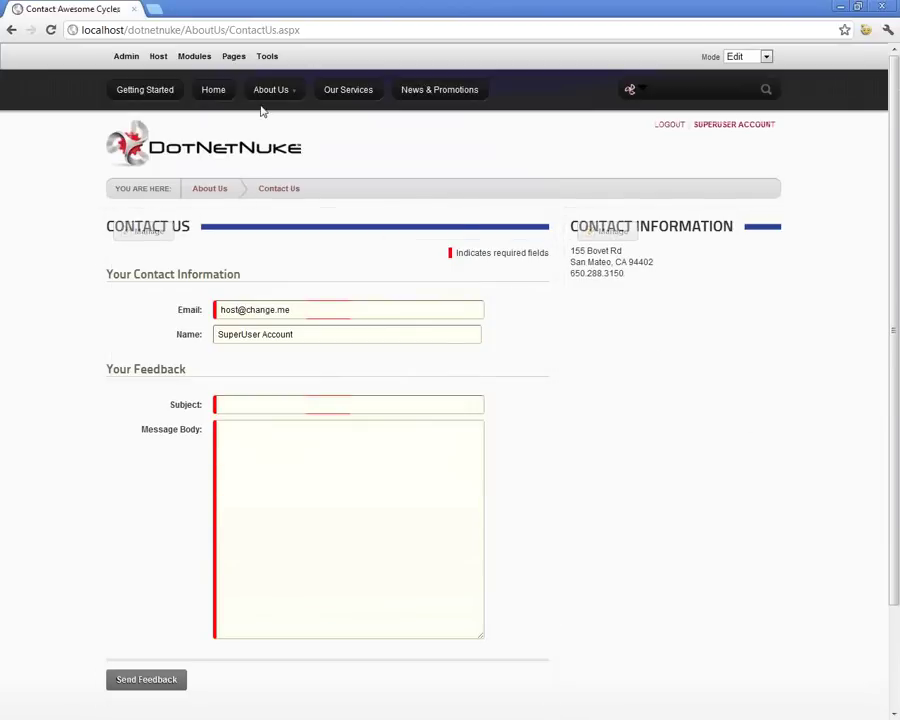
pyautogui.moveTo(234, 58)
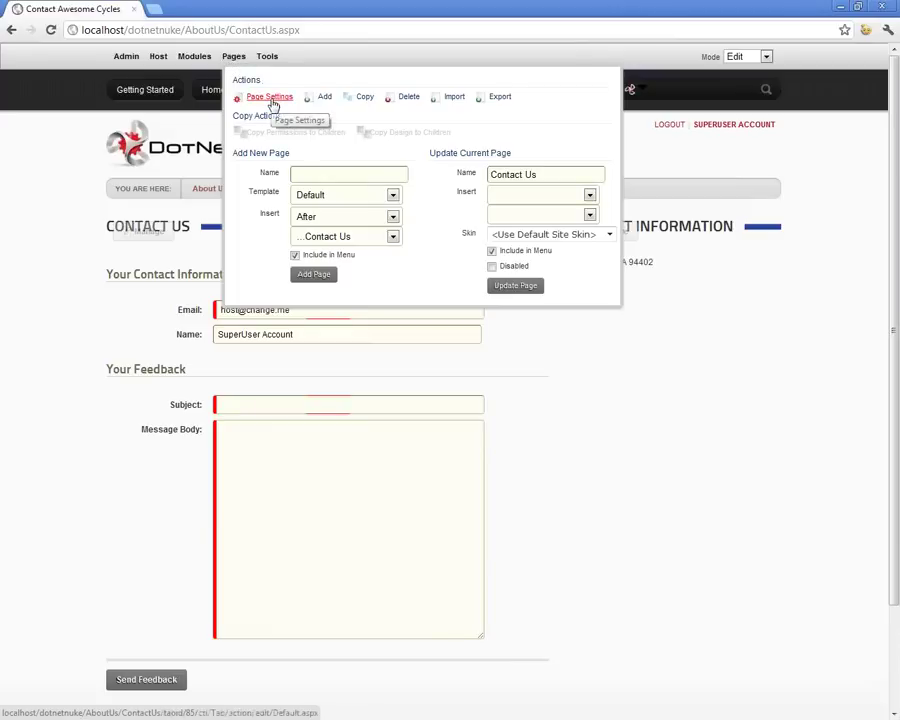
# In the Contact Us page settings, grant All Users View permission and update the page.
pyautogui.click(270, 100)
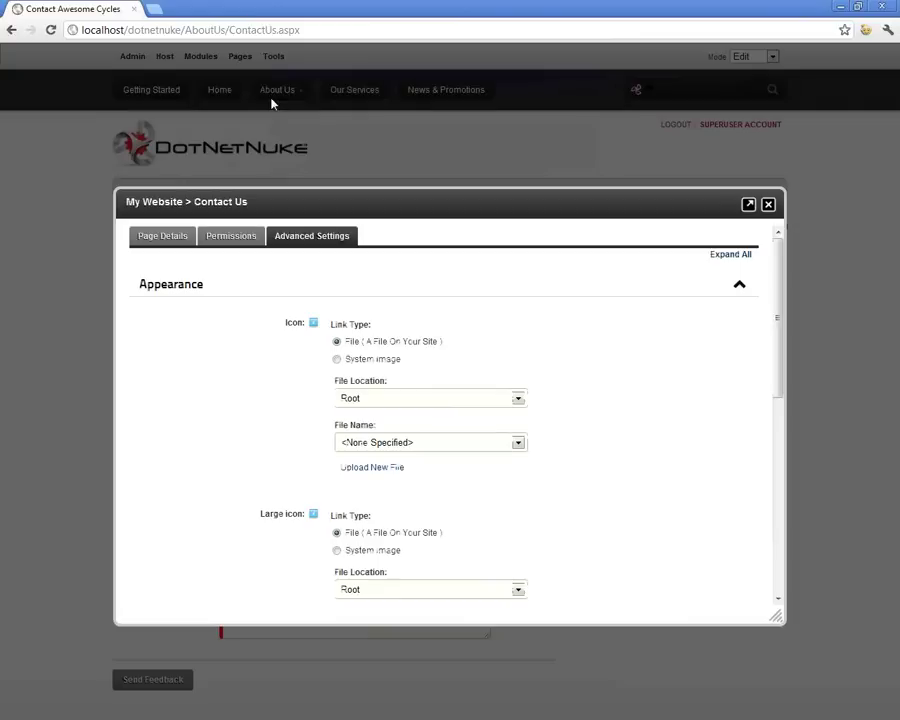
pyautogui.click(247, 234)
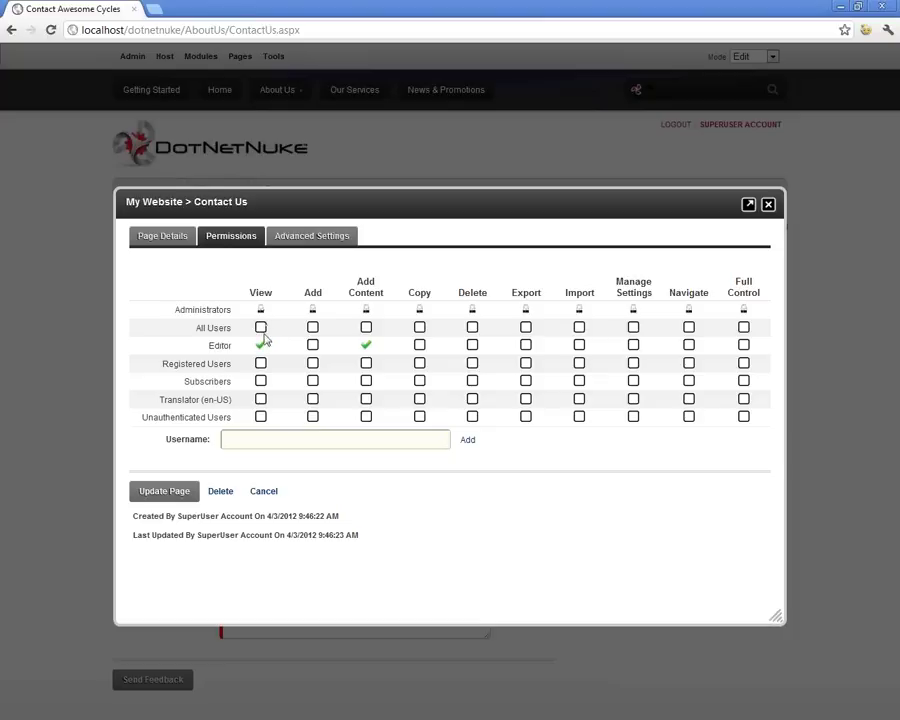
pyautogui.click(261, 328)
pyautogui.click(181, 488)
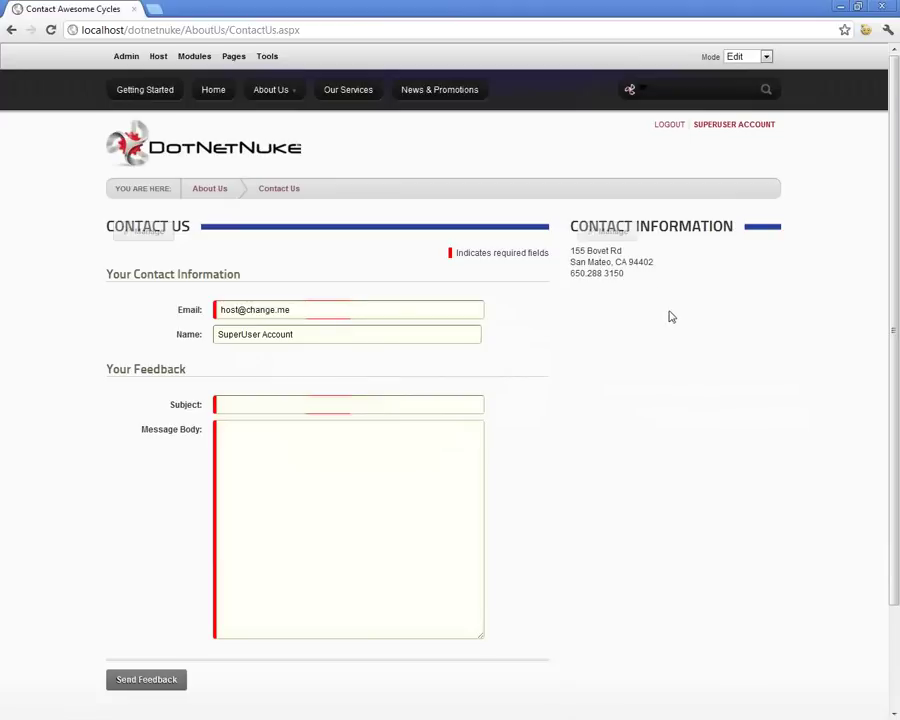
# Log out and reopen About Us > Contact Us as an anonymous visitor.
pyautogui.scroll(-1, 668, 350)
pyautogui.scroll(1, 672, 320)
pyautogui.click(669, 125)
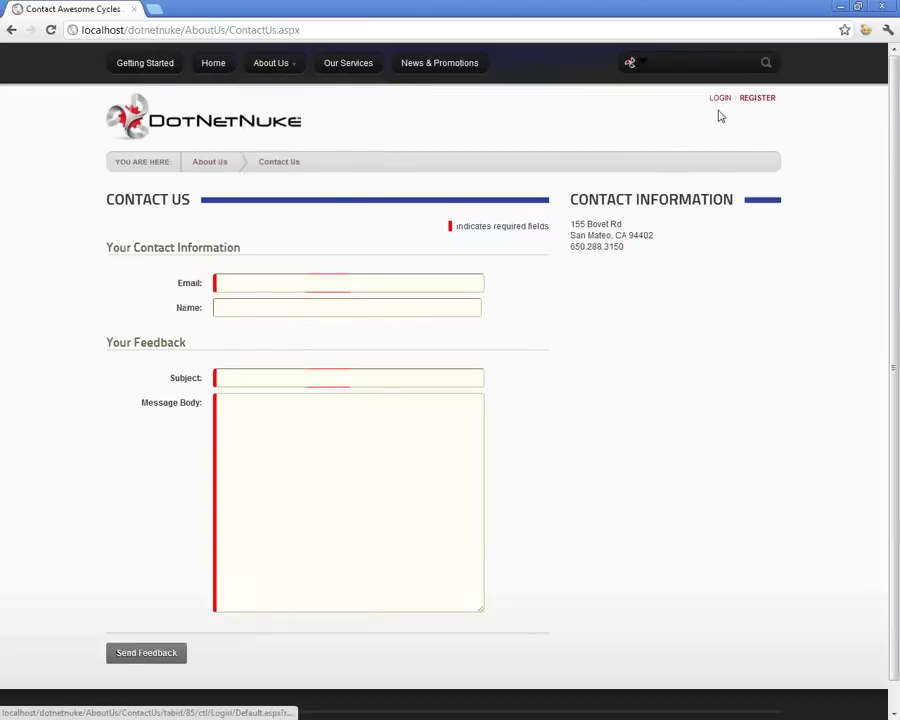
pyautogui.moveTo(291, 66)
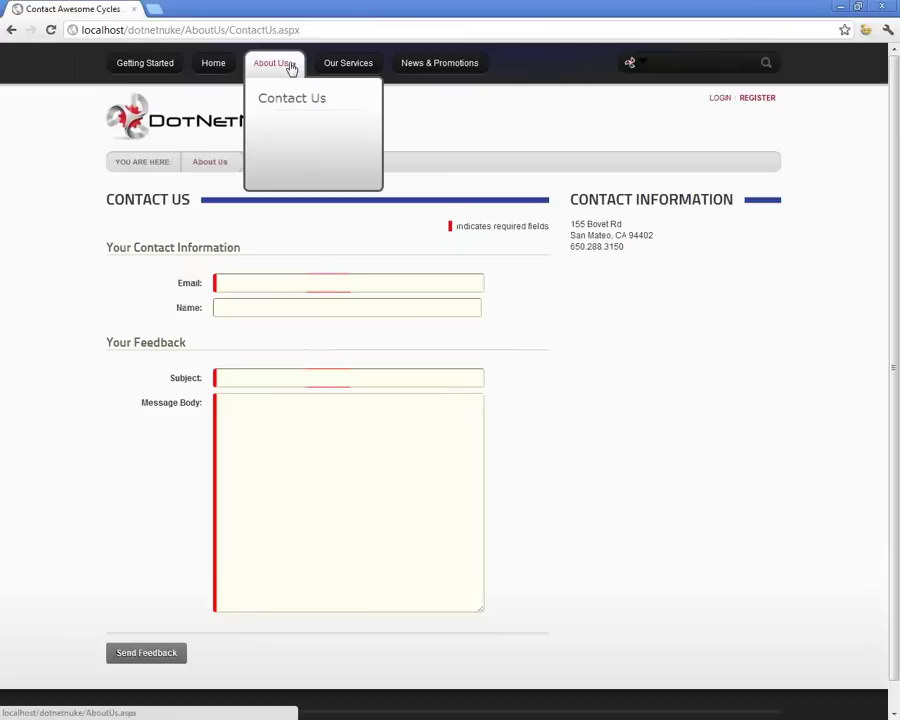
pyautogui.click(292, 100)
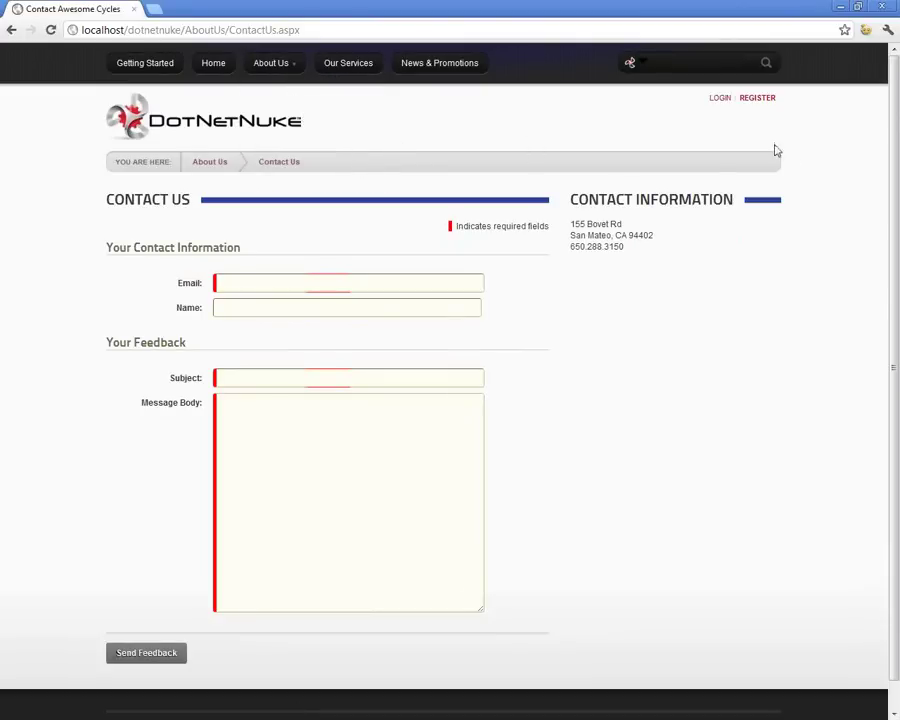
# Log in again through the User Log In dialog with the host superuser credentials.
pyautogui.click(722, 100)
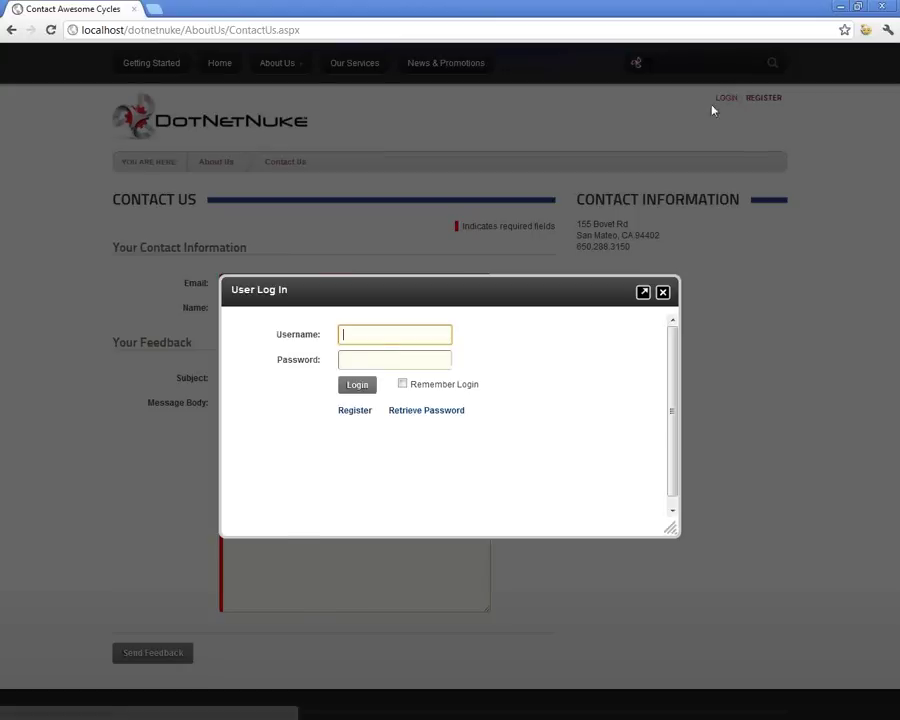
pyautogui.write('host')
pyautogui.press('Tab')
pyautogui.write('******')
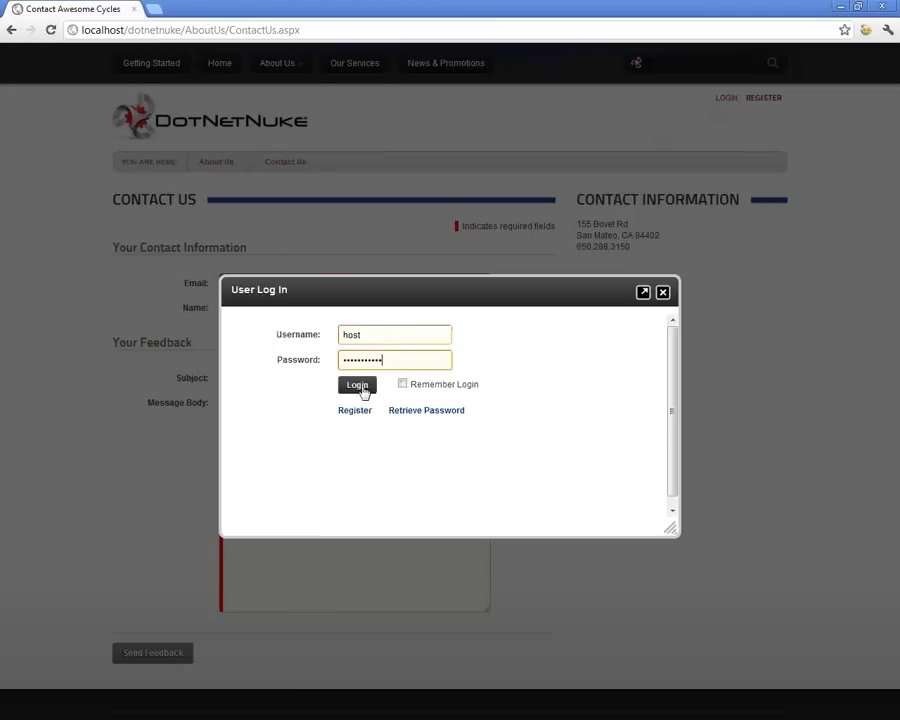
pyautogui.doubleClick(353, 335)
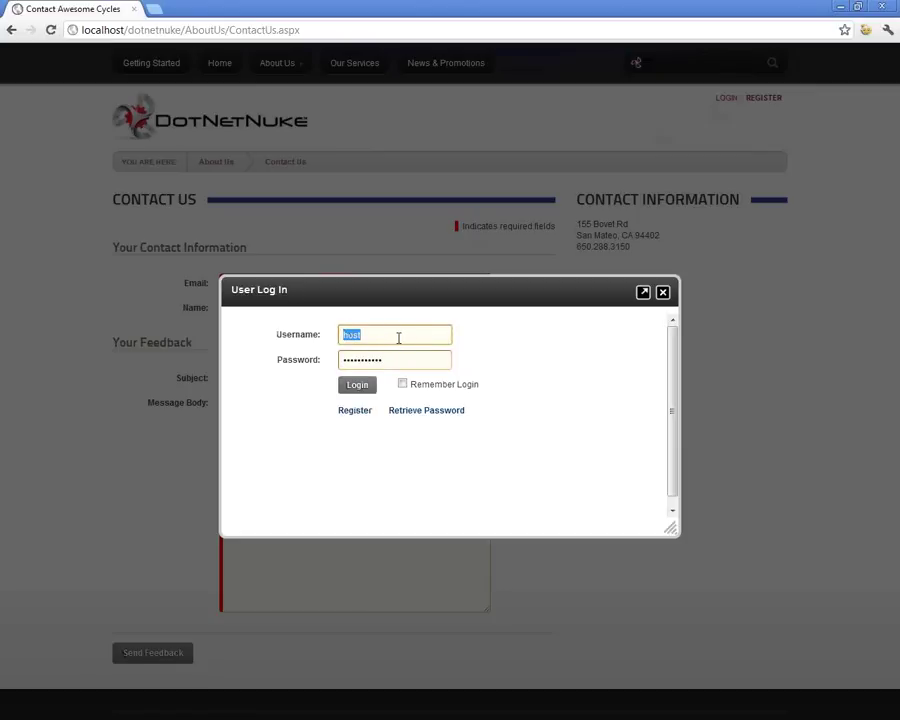
pyautogui.click(366, 382)
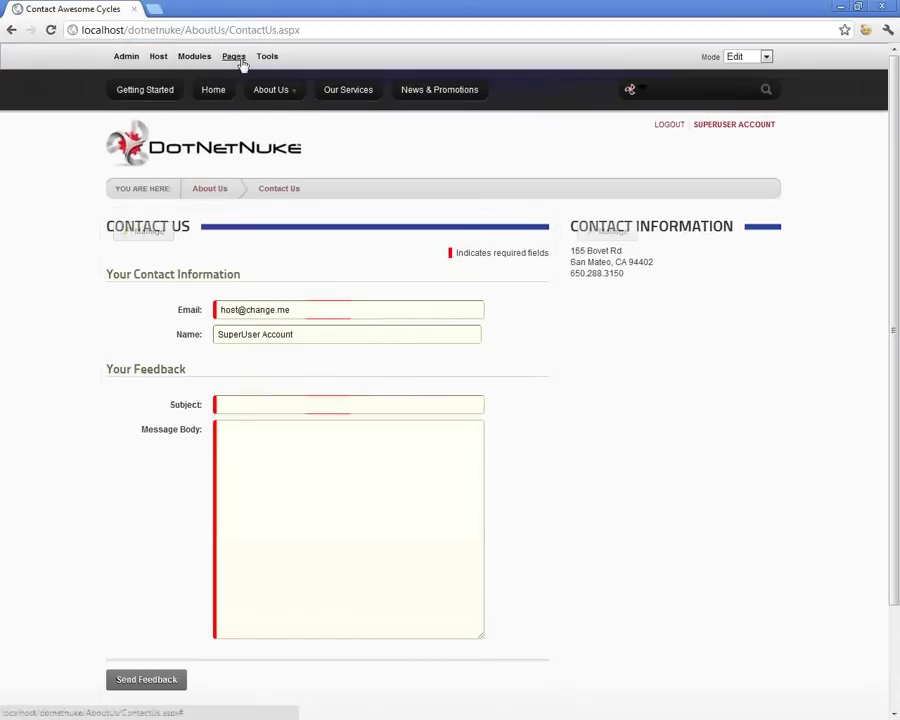
# In the Pages menu, set the Contact Us page skin to Greytness2 - Winter and update the page.
pyautogui.moveTo(236, 60)
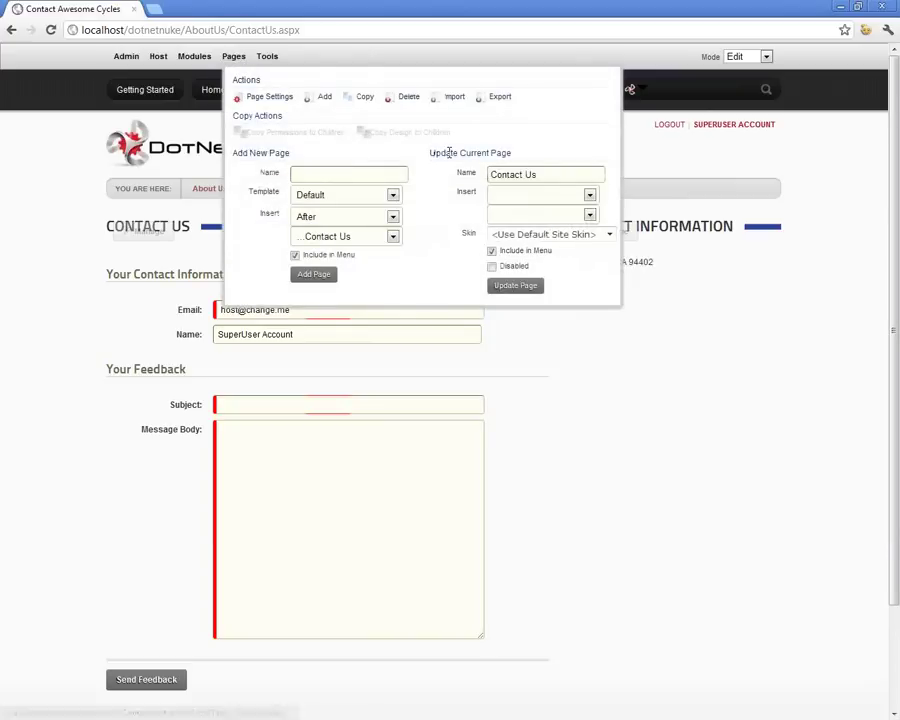
pyautogui.moveTo(515, 157); pyautogui.dragTo(430, 151)
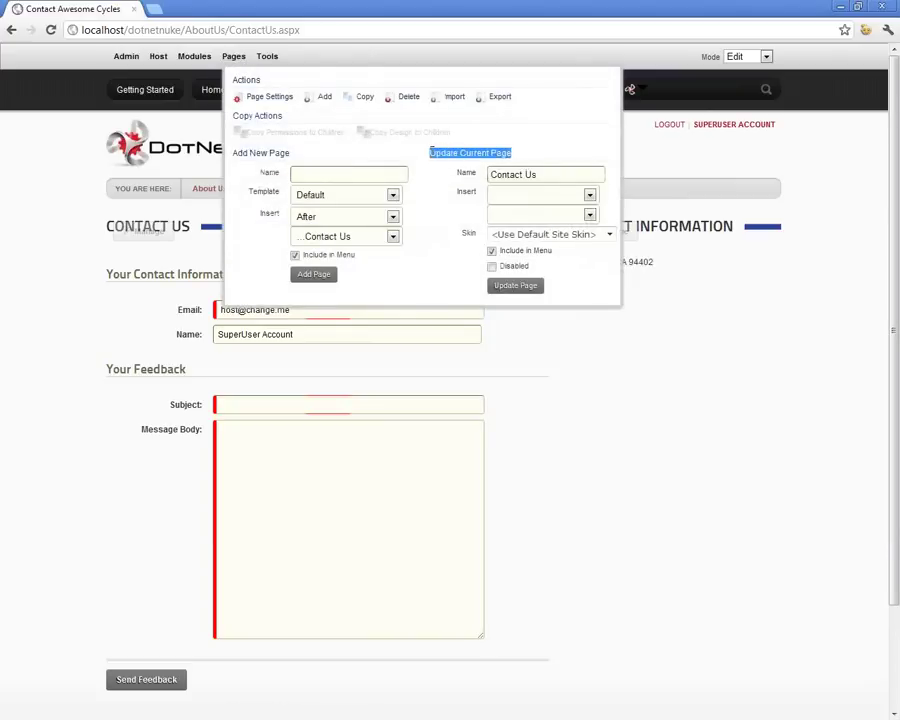
pyautogui.click(467, 149)
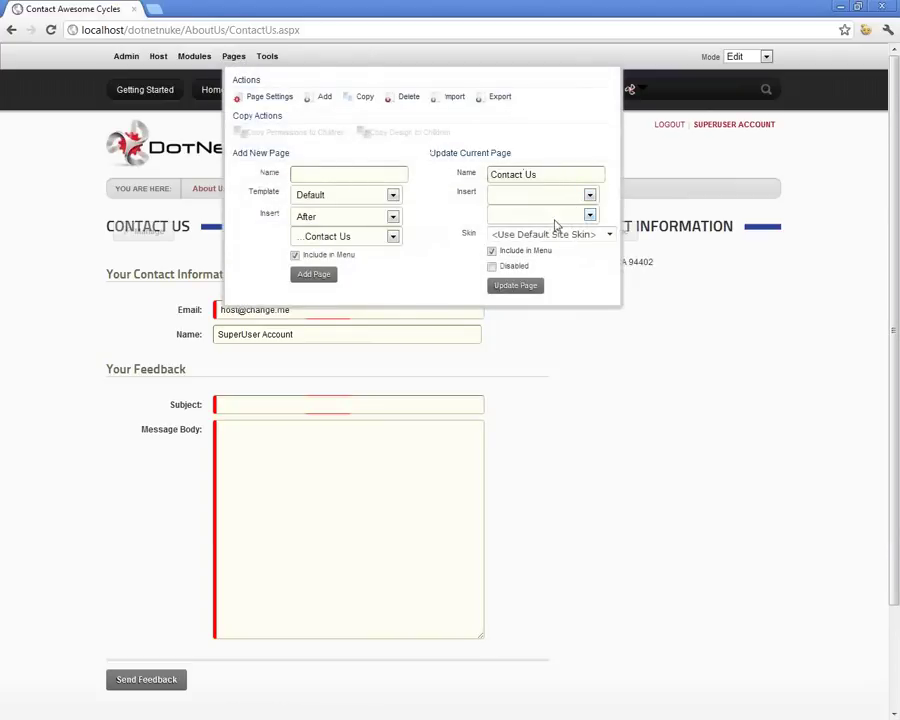
pyautogui.click(545, 234)
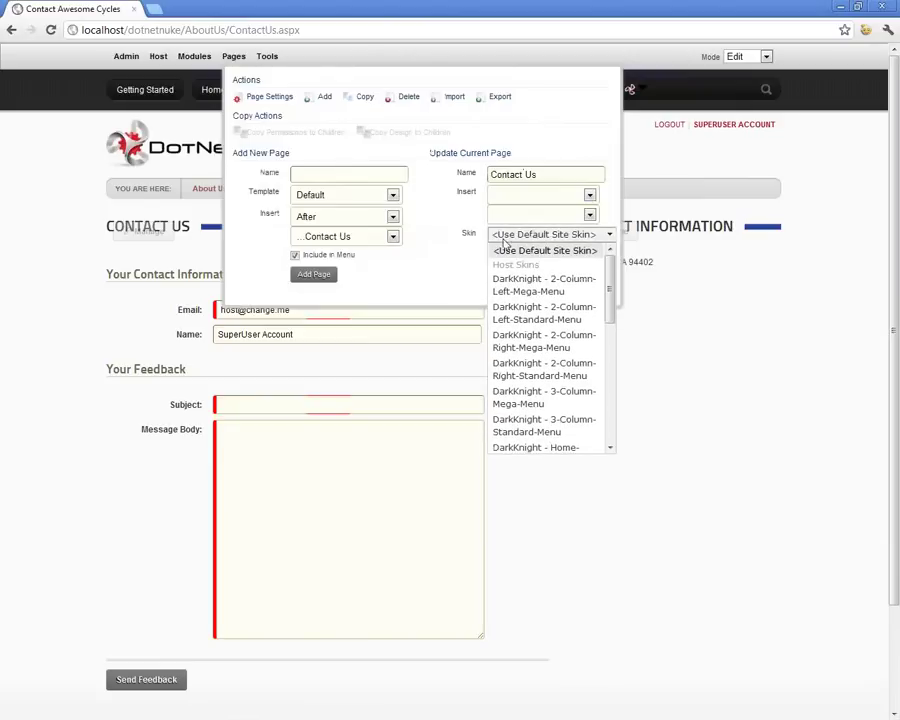
pyautogui.moveTo(609, 270); pyautogui.dragTo(620, 400)
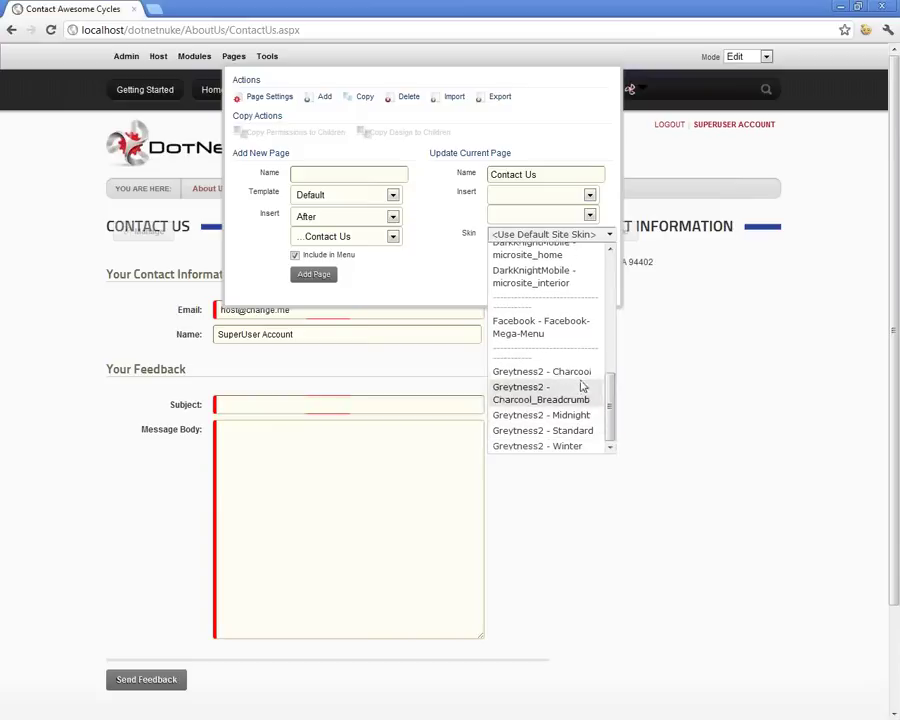
pyautogui.click(574, 445)
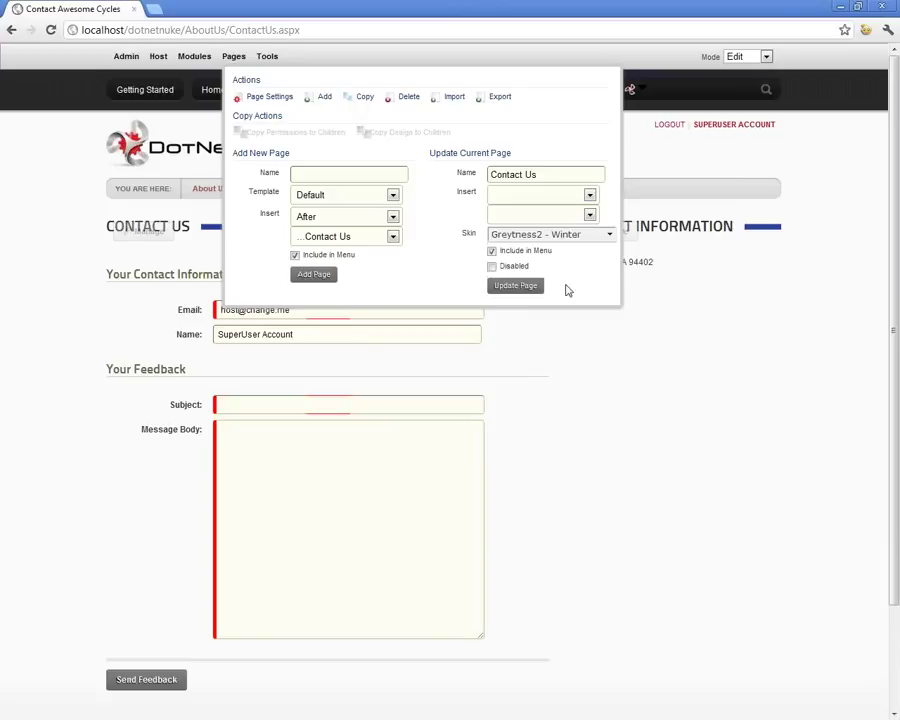
pyautogui.click(517, 283)
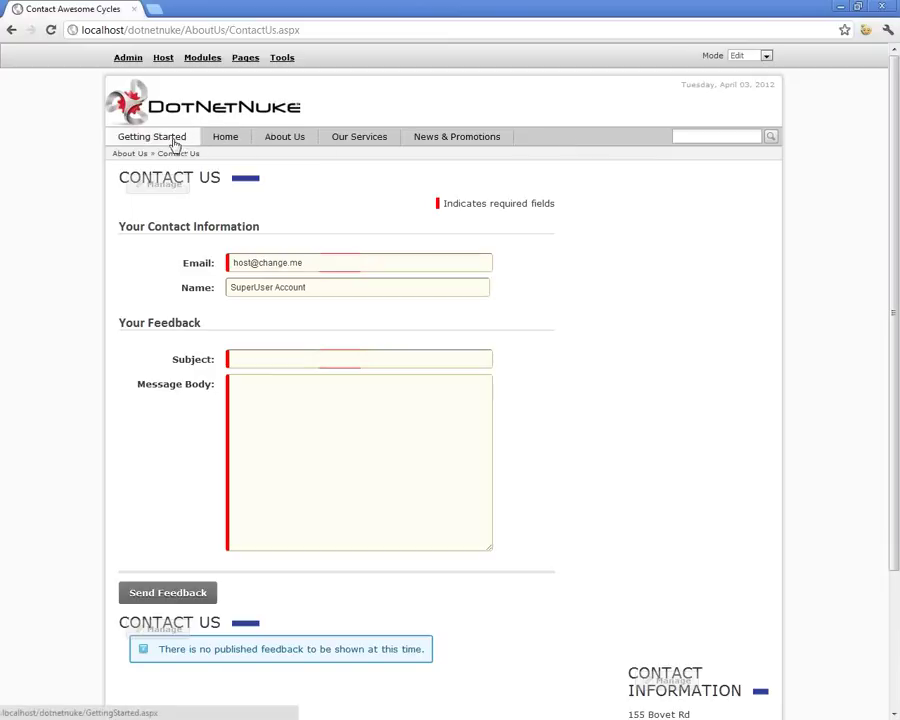
# Reload Contact Us from the About Us menu to view it in the Greytness2 Winter skin.
pyautogui.moveTo(316, 143)
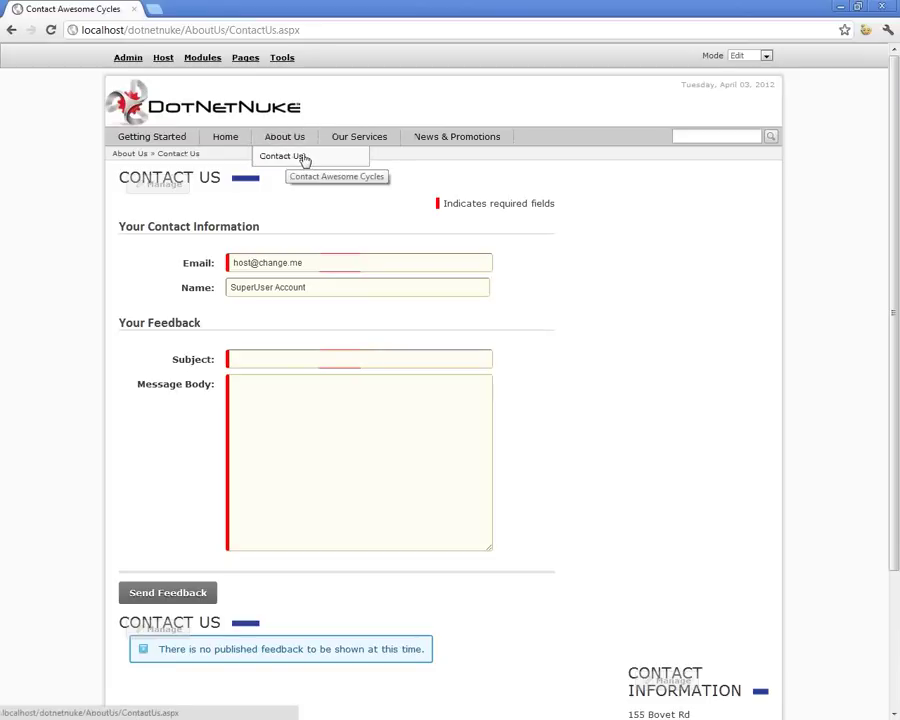
pyautogui.click(294, 158)
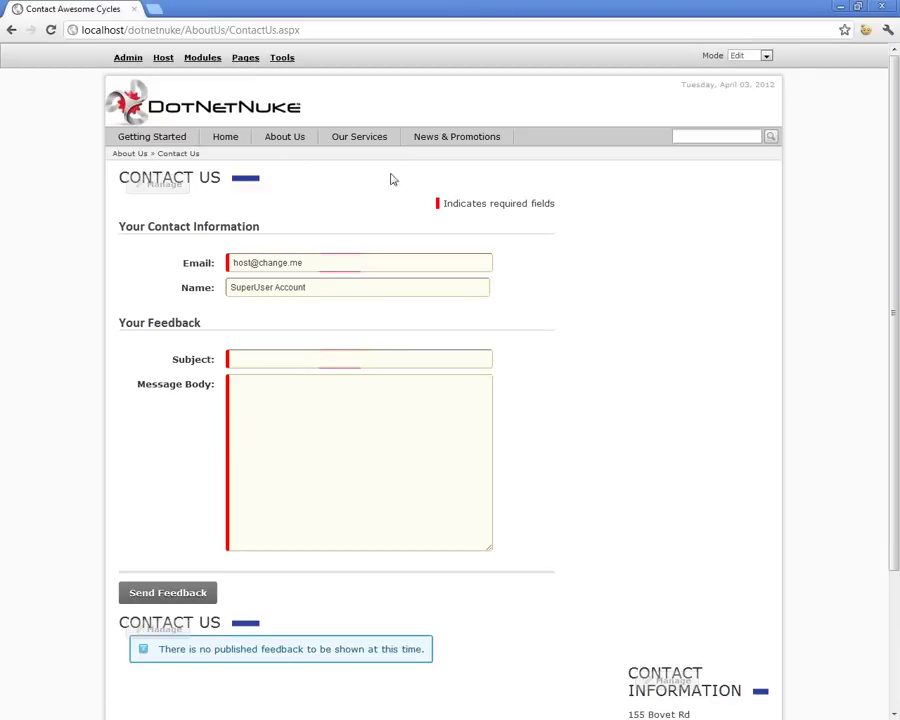
pyautogui.click(755, 57)
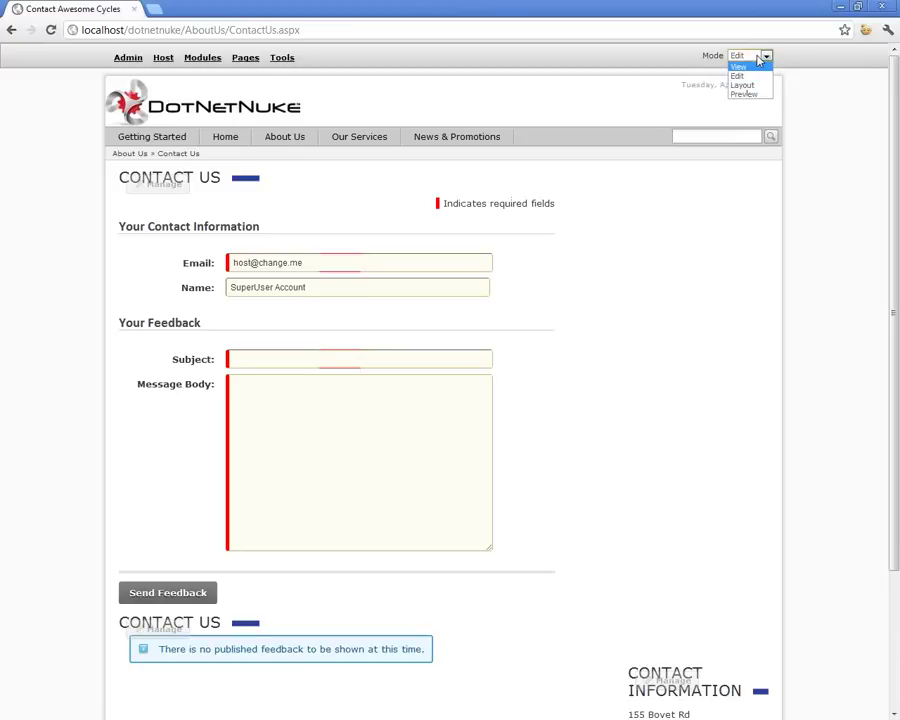
pyautogui.click(748, 85)
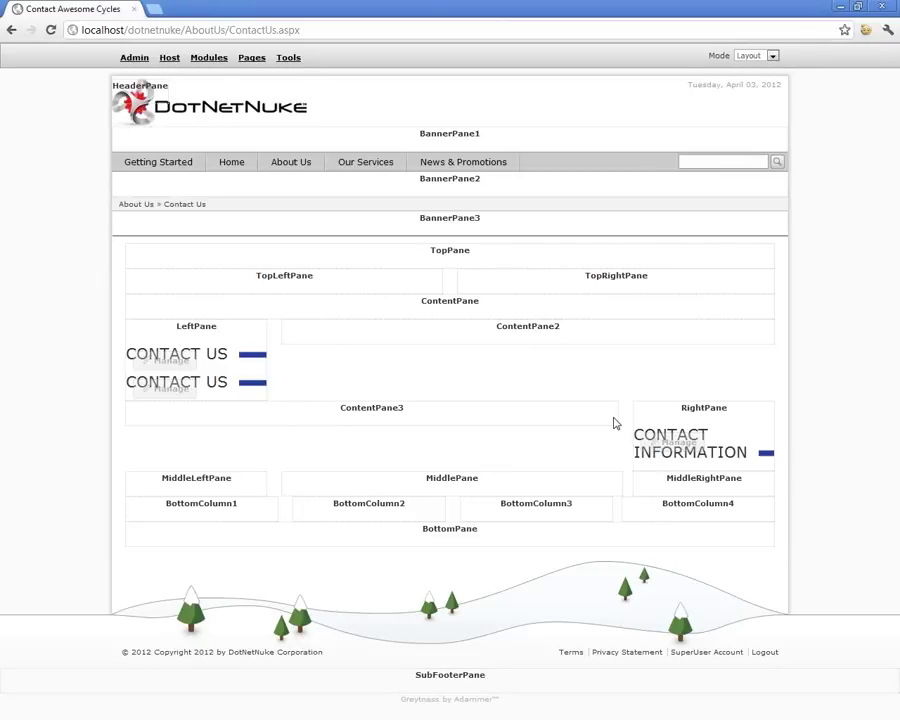
pyautogui.click(748, 56)
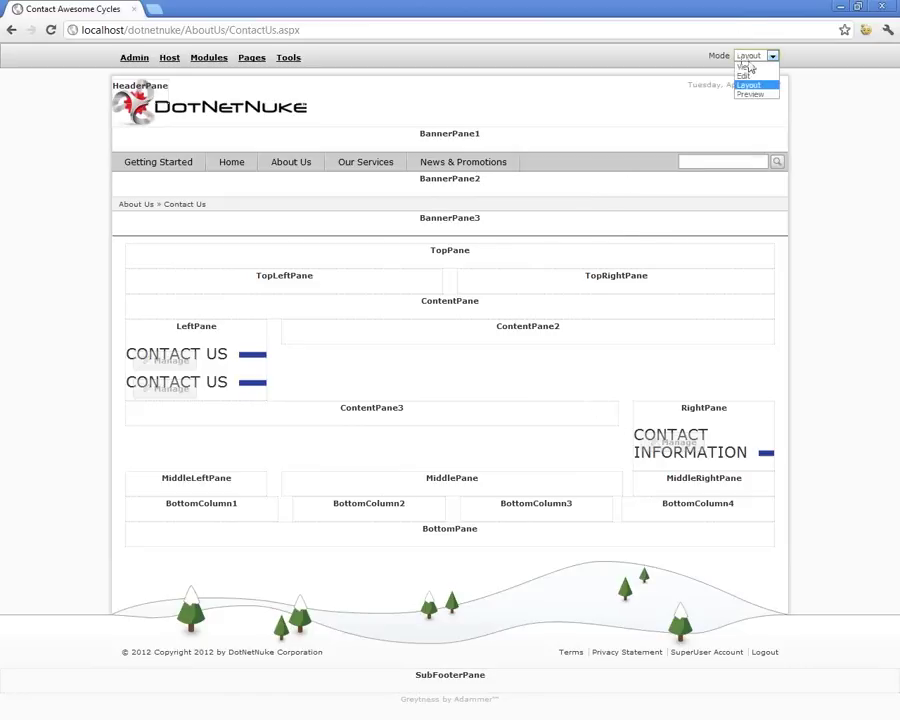
pyautogui.click(745, 75)
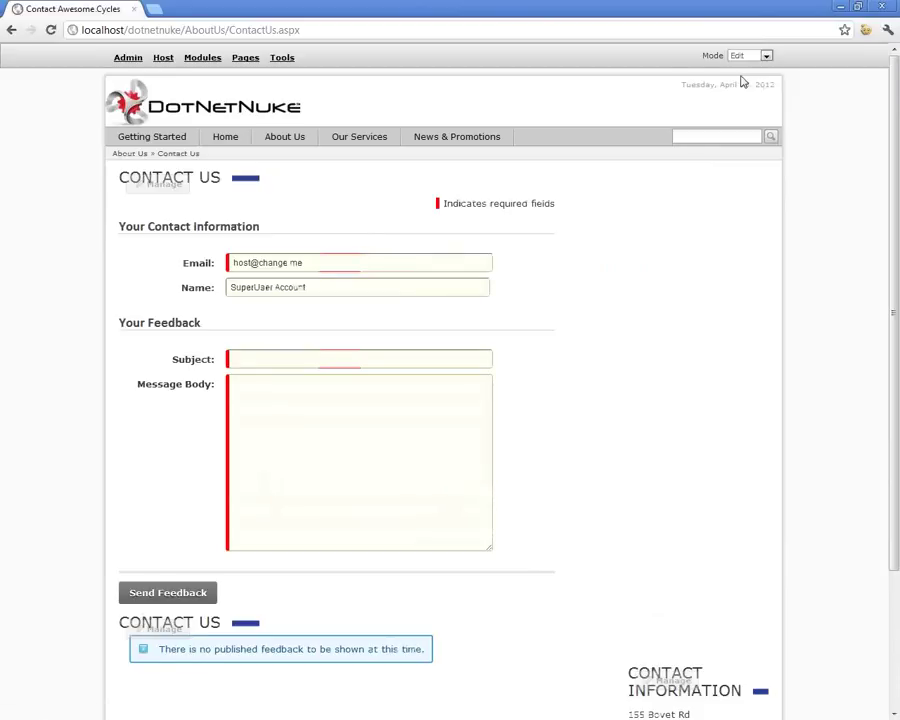
# Scroll the Contact Us page and bring up the page options listing Greytness2 - Winter as its skin.
pyautogui.scroll(-3, 735, 235)
pyautogui.scroll(1, 676, 369)
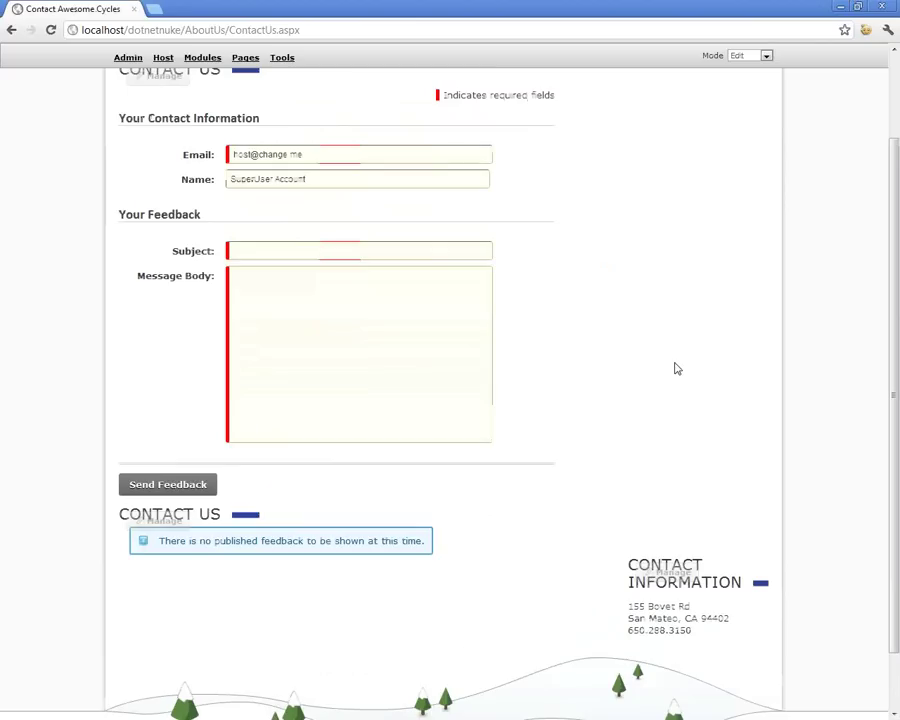
pyautogui.scroll(1, 673, 375)
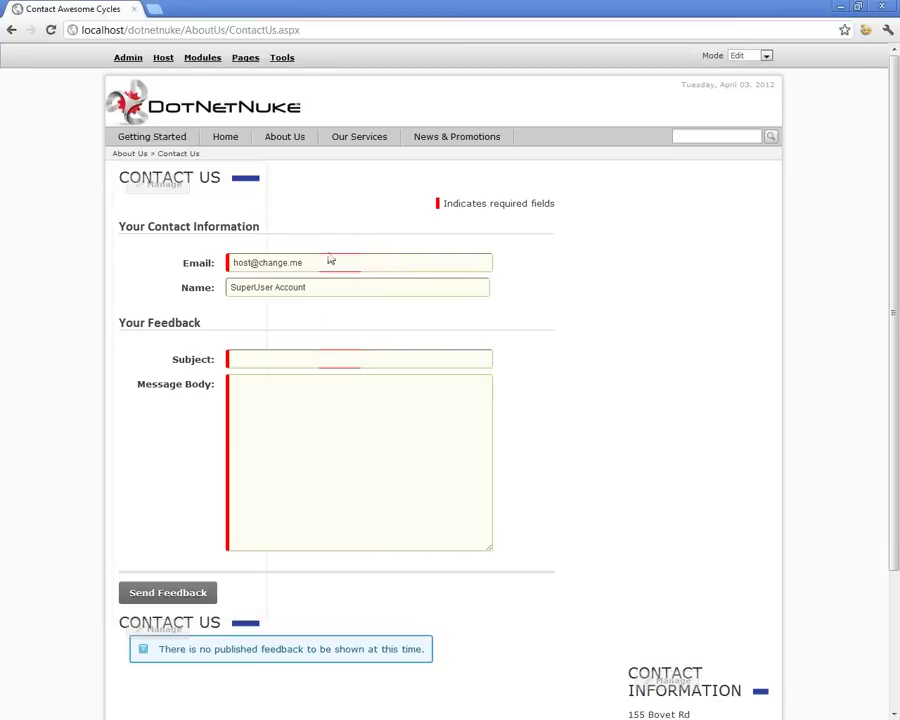
pyautogui.moveTo(222, 218)
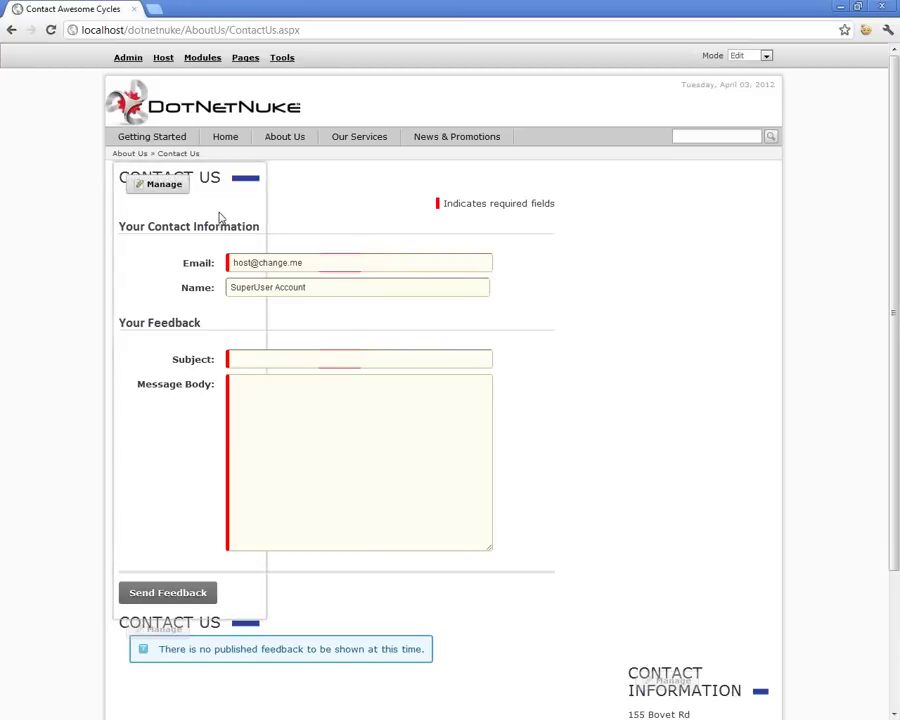
pyautogui.scroll(-2, 687, 258)
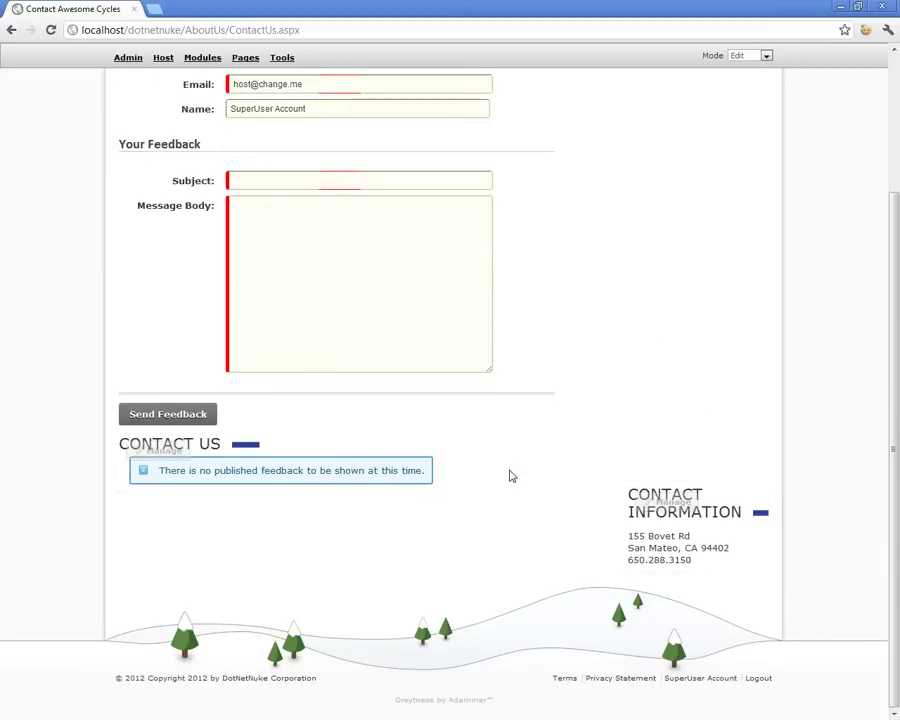
pyautogui.scroll(1, 563, 470)
pyautogui.scroll(2, 565, 470)
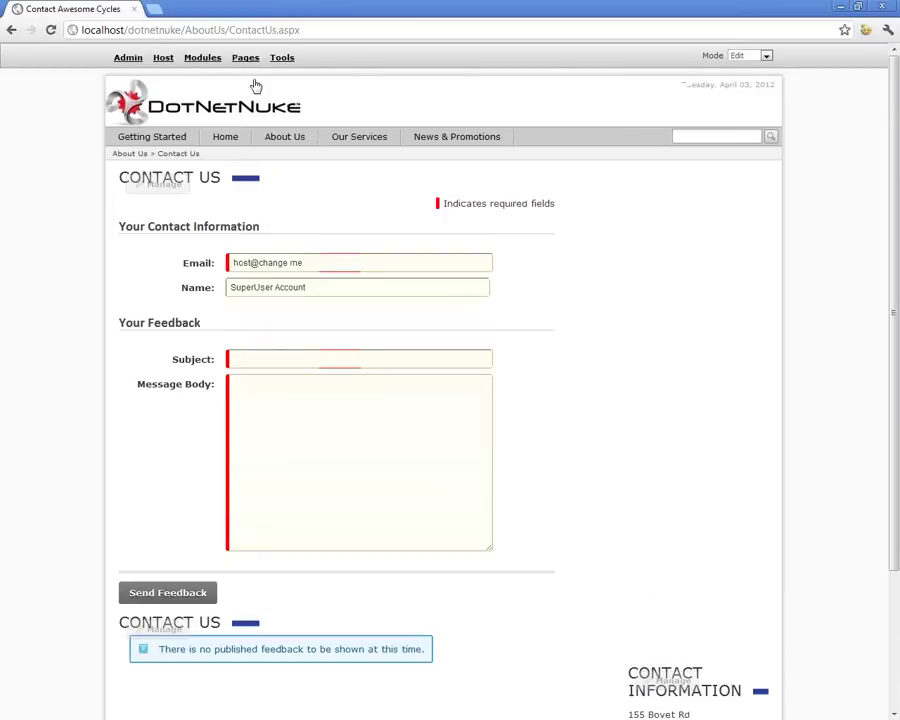
# Change the Contact Us page skin back to <Use Default Site Skin> and update the page.
pyautogui.moveTo(243, 59)
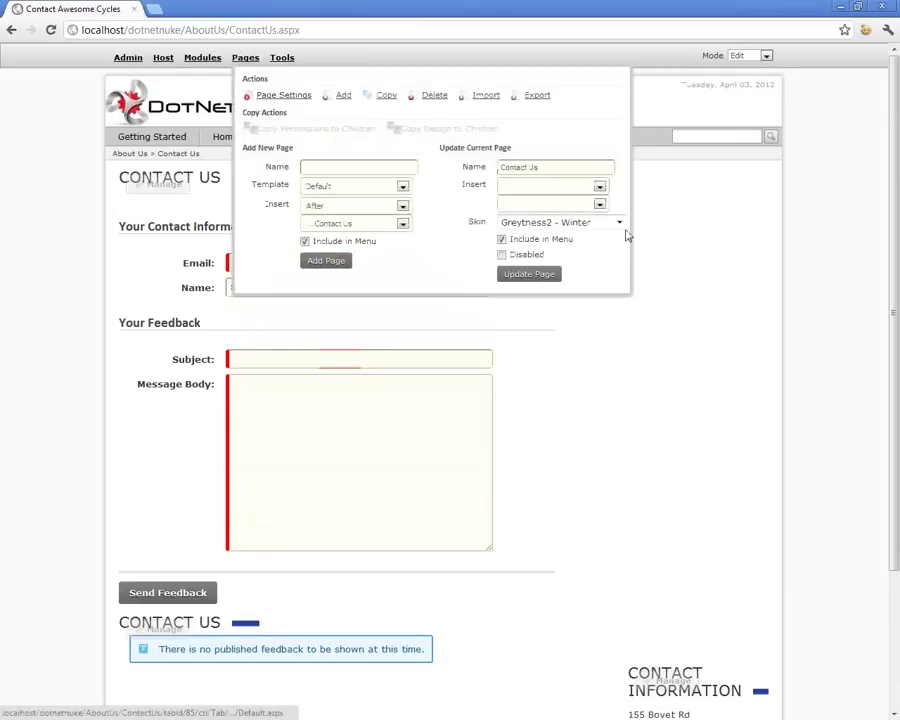
pyautogui.click(584, 223)
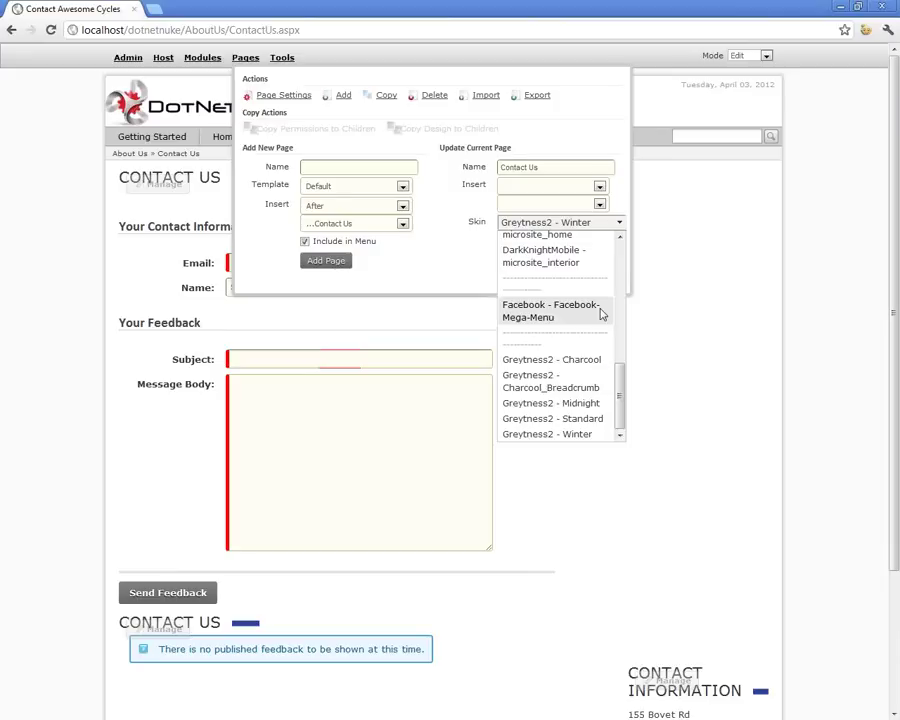
pyautogui.moveTo(622, 398); pyautogui.dragTo(621, 262)
pyautogui.click(579, 238)
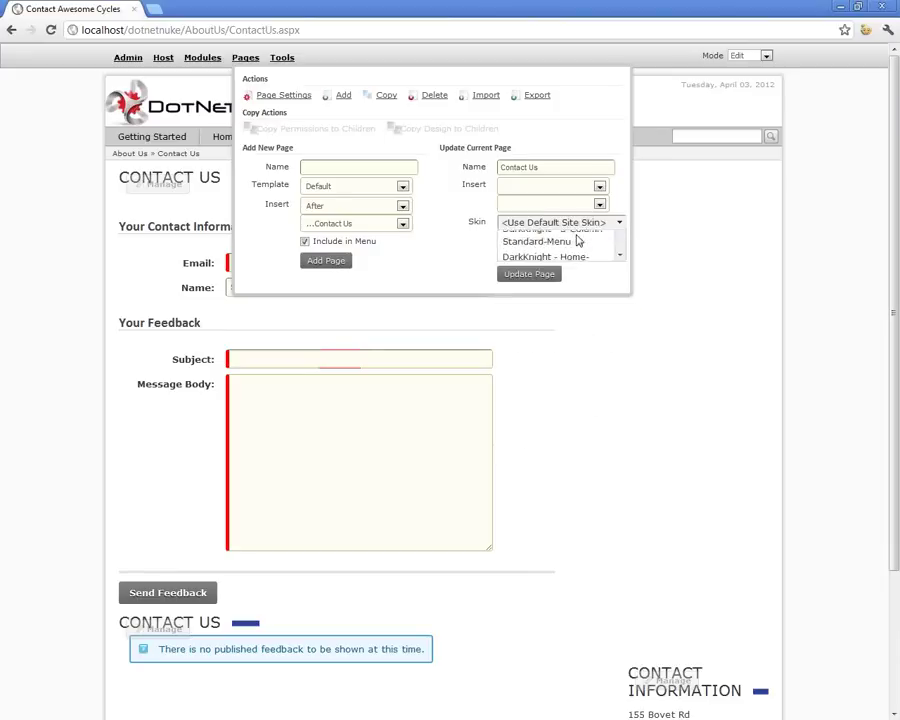
pyautogui.click(530, 274)
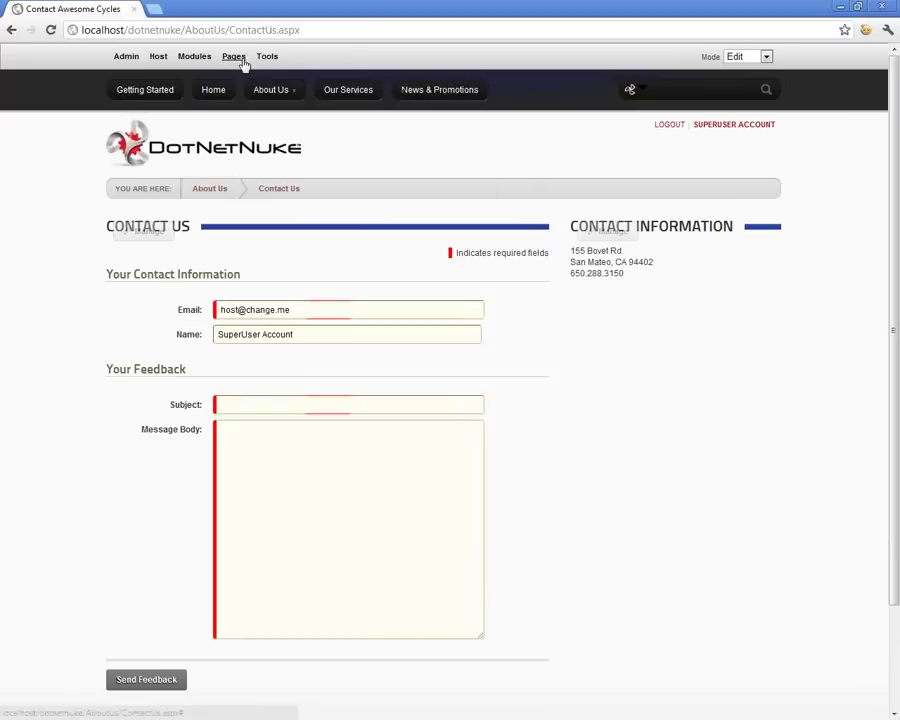
pyautogui.moveTo(234, 58)
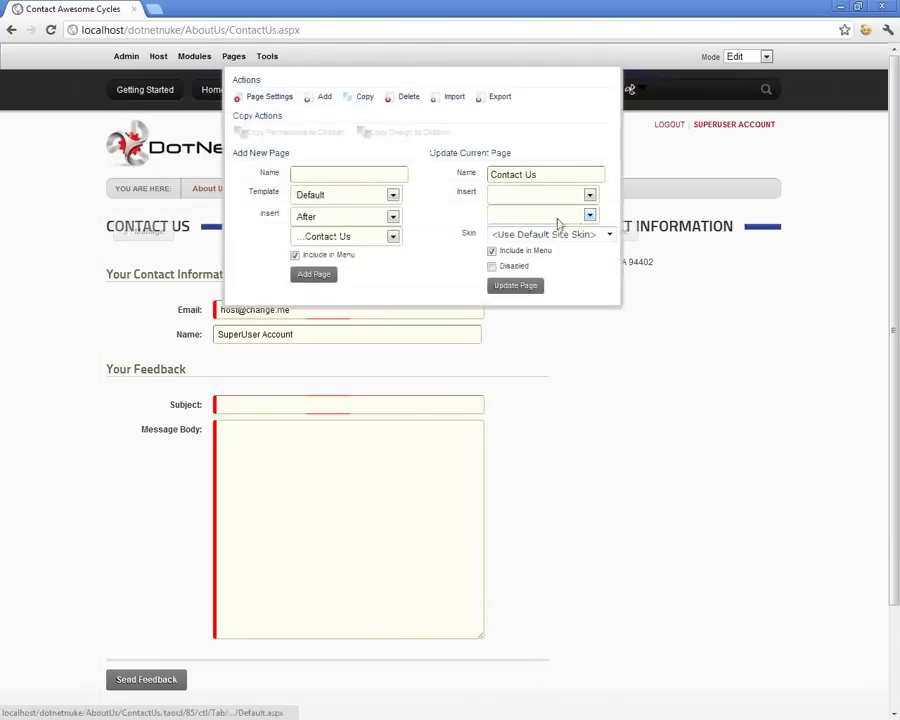
pyautogui.click(582, 234)
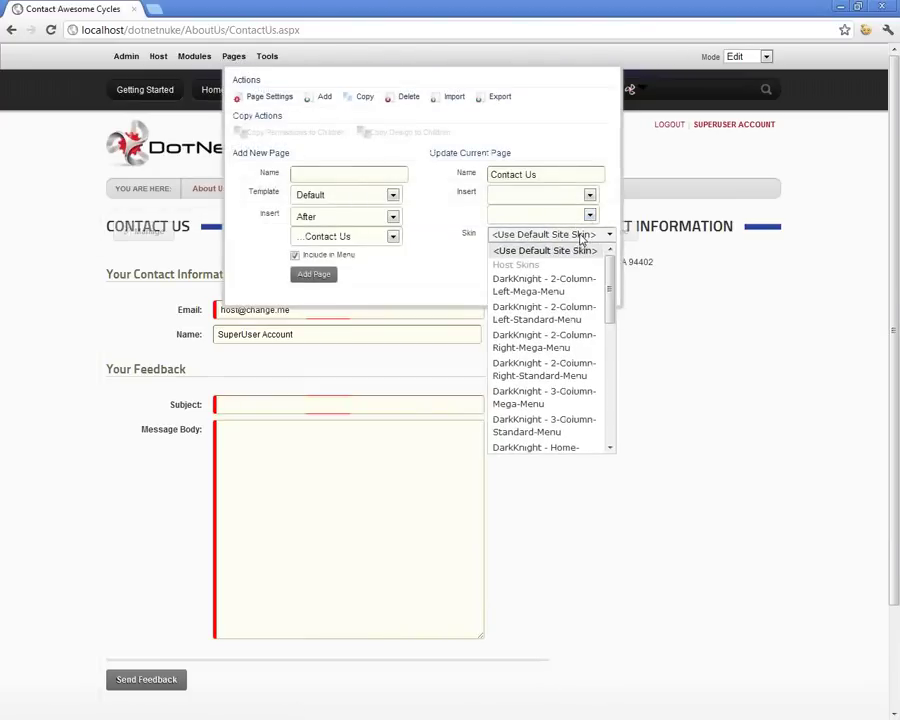
pyautogui.moveTo(609, 262)
pyautogui.mouseDown()
pyautogui.moveTo(617, 403)
pyautogui.moveTo(613, 257)
pyautogui.mouseUp()
pyautogui.click(550, 257)
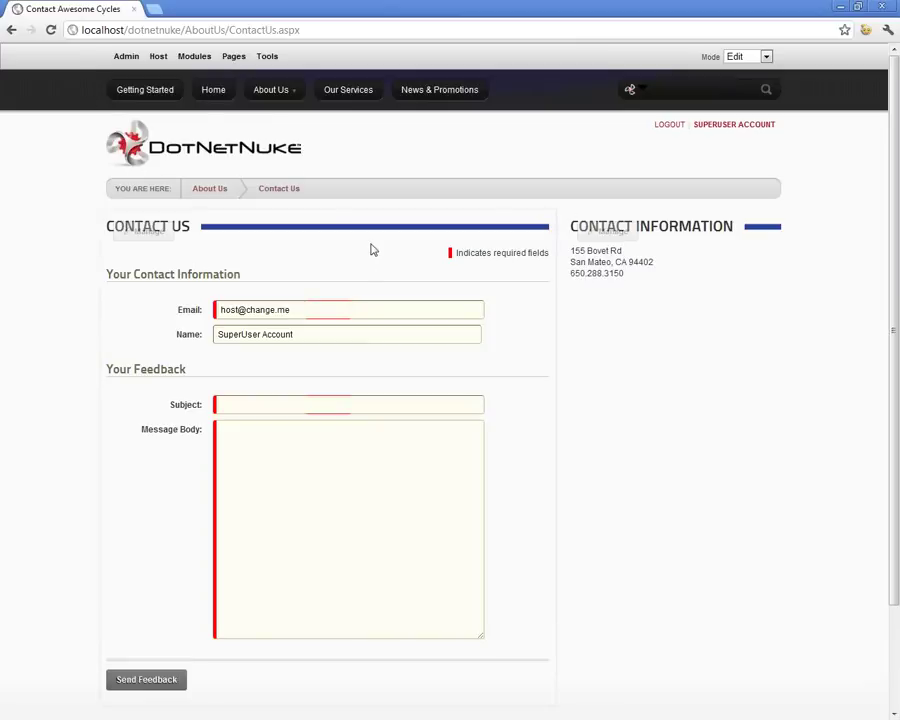
# Go to the Getting Started page, then advance the presentation to the DotNetNuke Training slide.
pyautogui.click(154, 90)
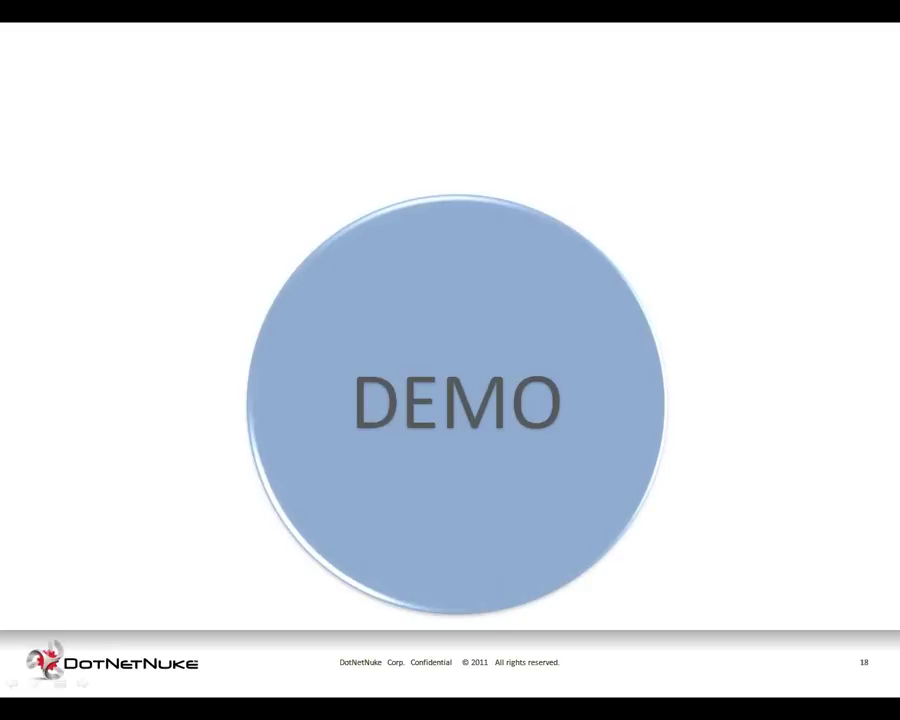
pyautogui.press('Right')
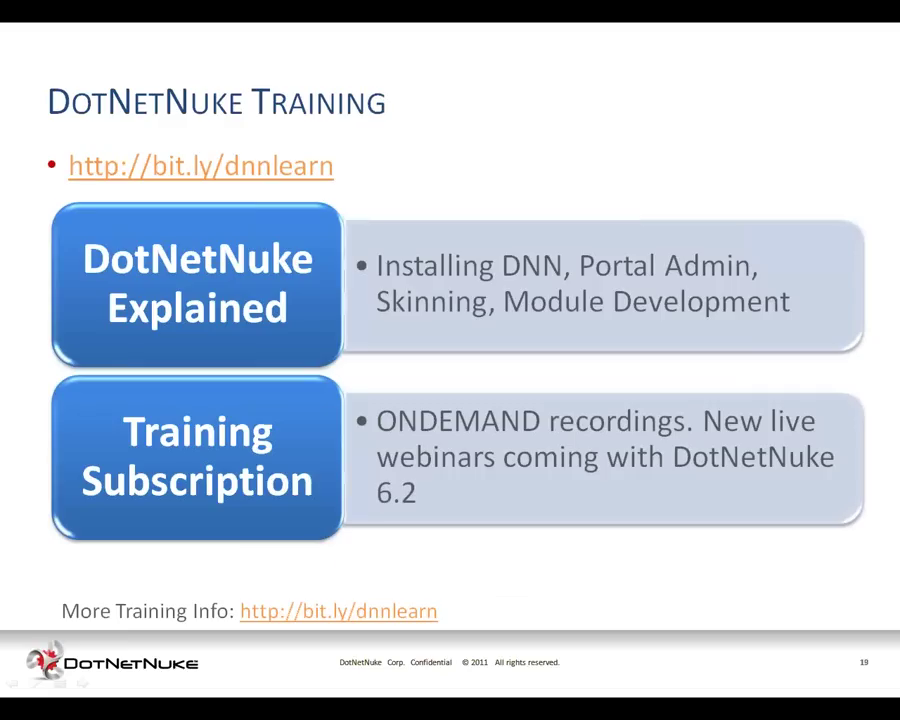
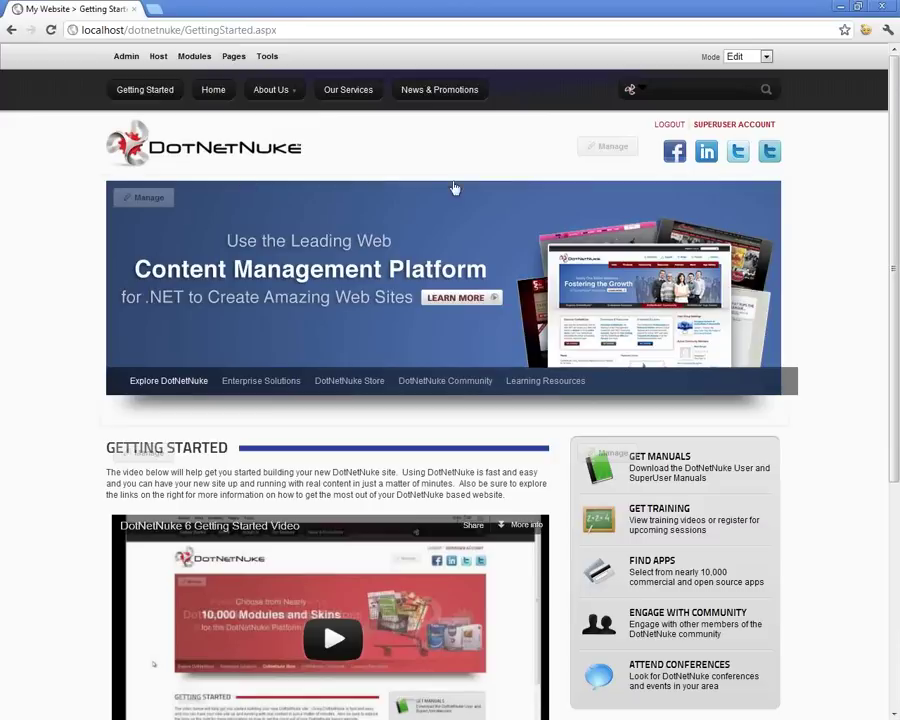
# Open Host > Extensions to list installed modules such as Authentication, Banners and Commerce.
pyautogui.moveTo(158, 58)
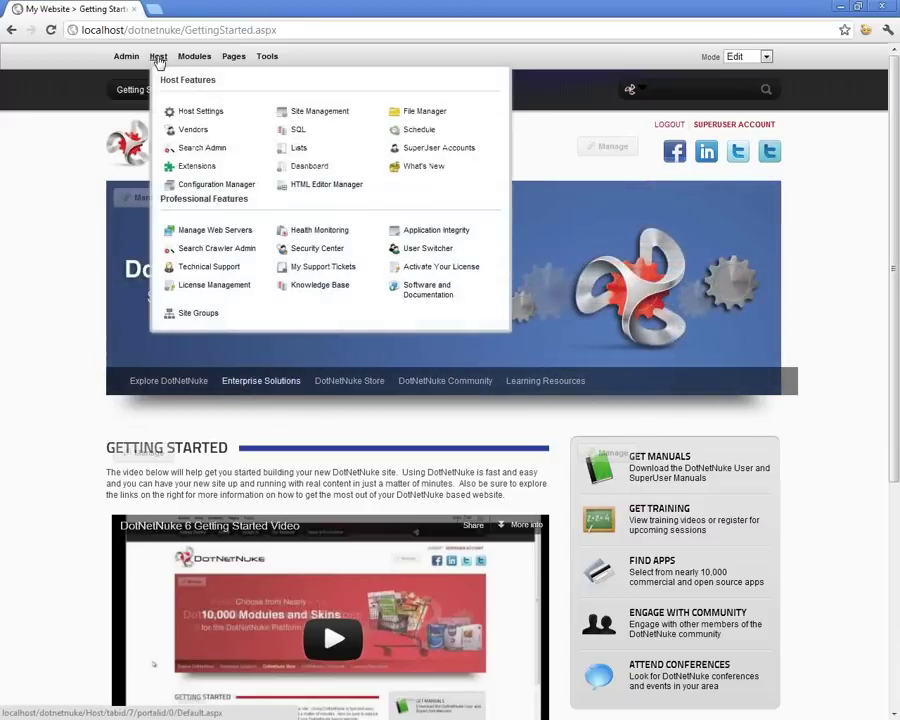
pyautogui.click(205, 170)
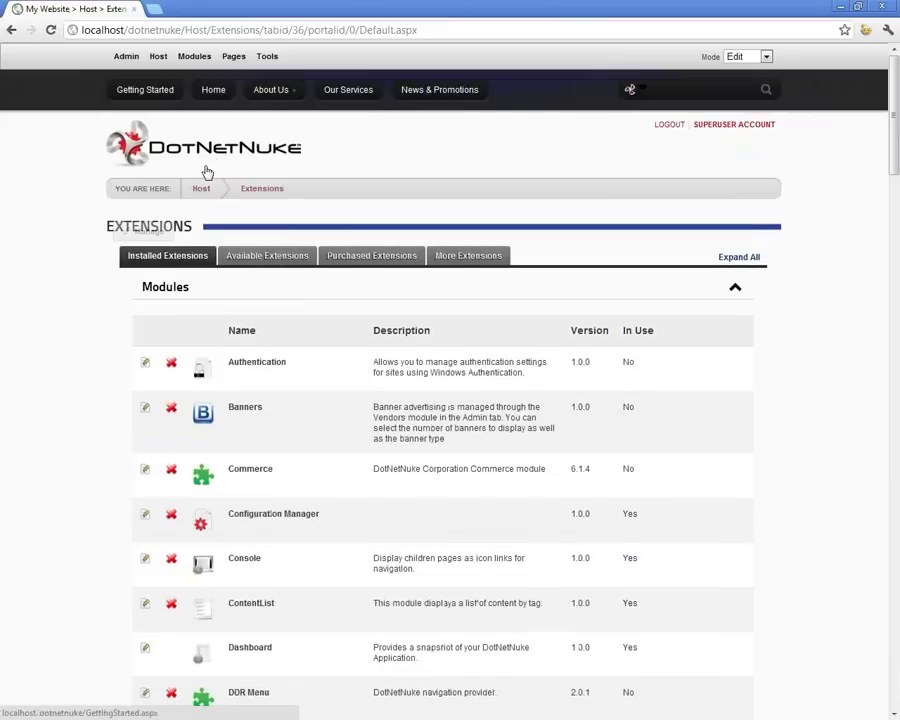
pyautogui.moveTo(161, 63)
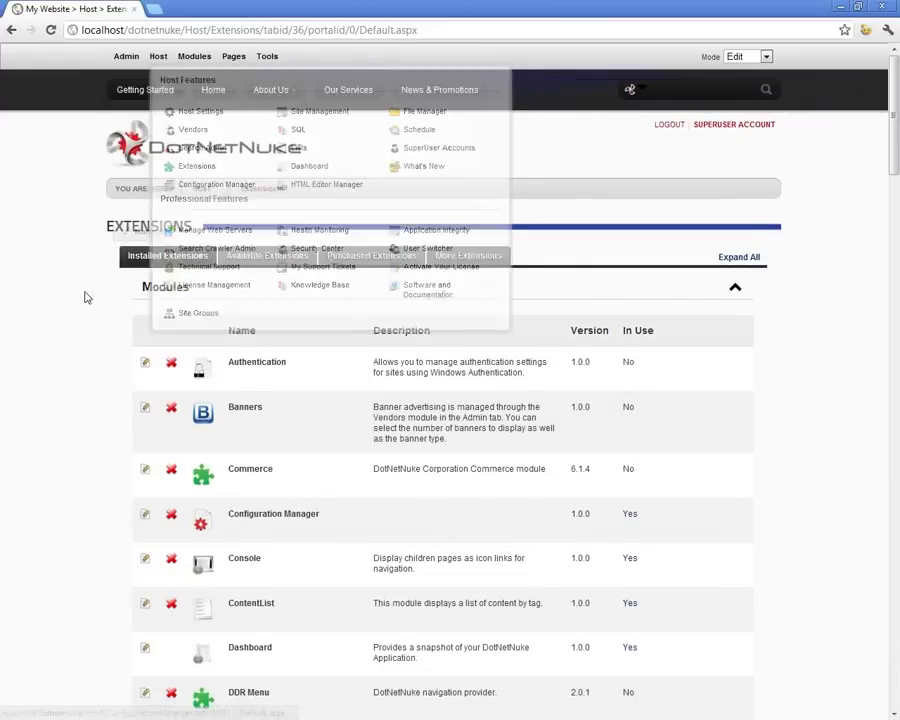
pyautogui.moveTo(150, 232)
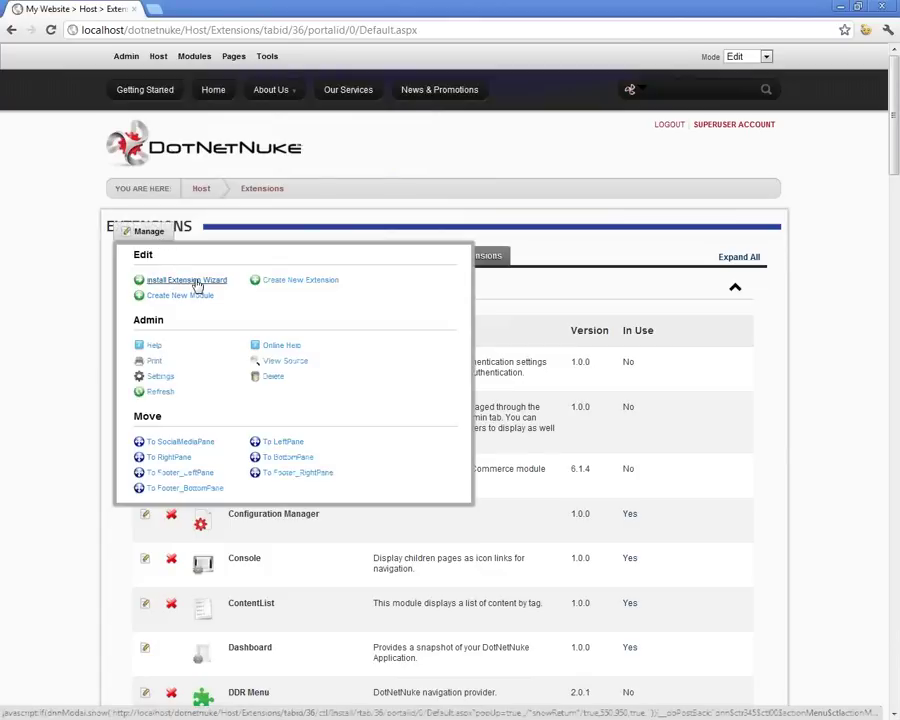
# Launch the Install Extension Wizard and browse temp-folder files like july11moddev.zip without choosing one.
pyautogui.click(195, 281)
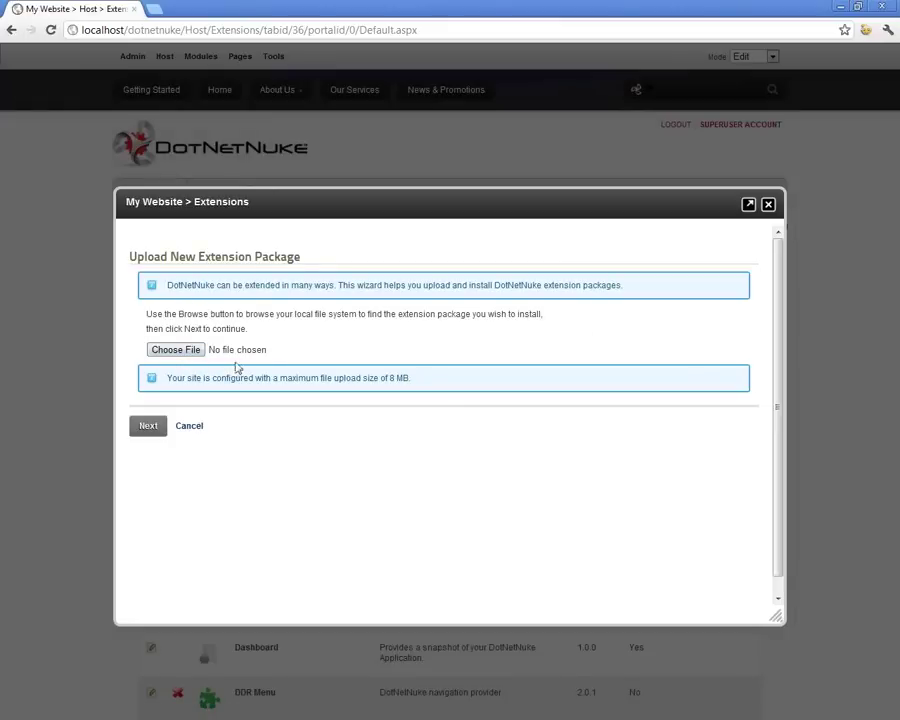
pyautogui.click(172, 350)
pyautogui.click(224, 350)
pyautogui.moveTo(224, 350); pyautogui.dragTo(349, 409)
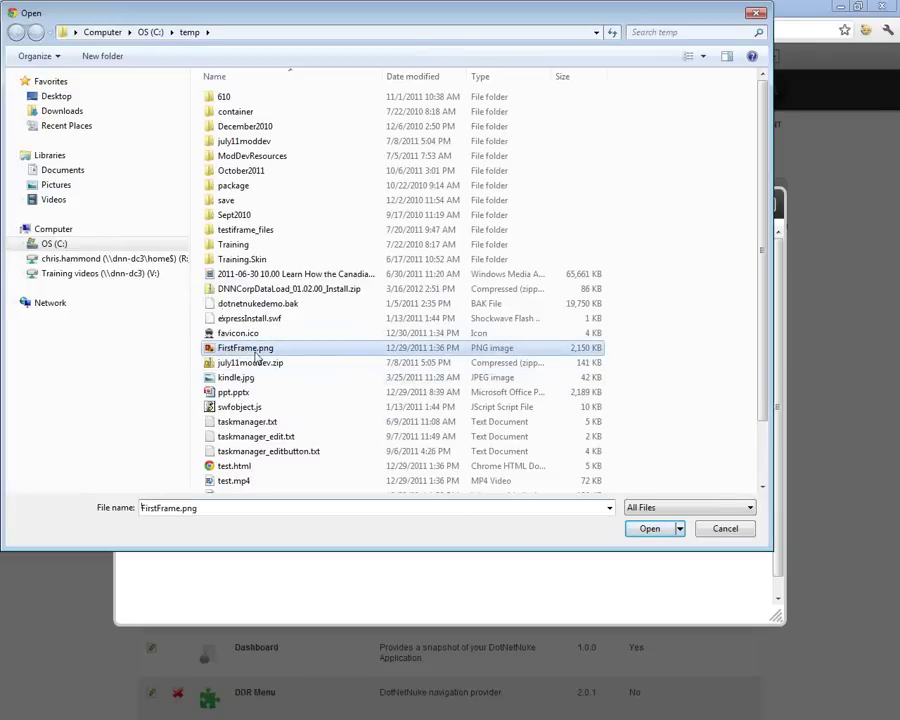
pyautogui.click(268, 362)
pyautogui.press('Escape')
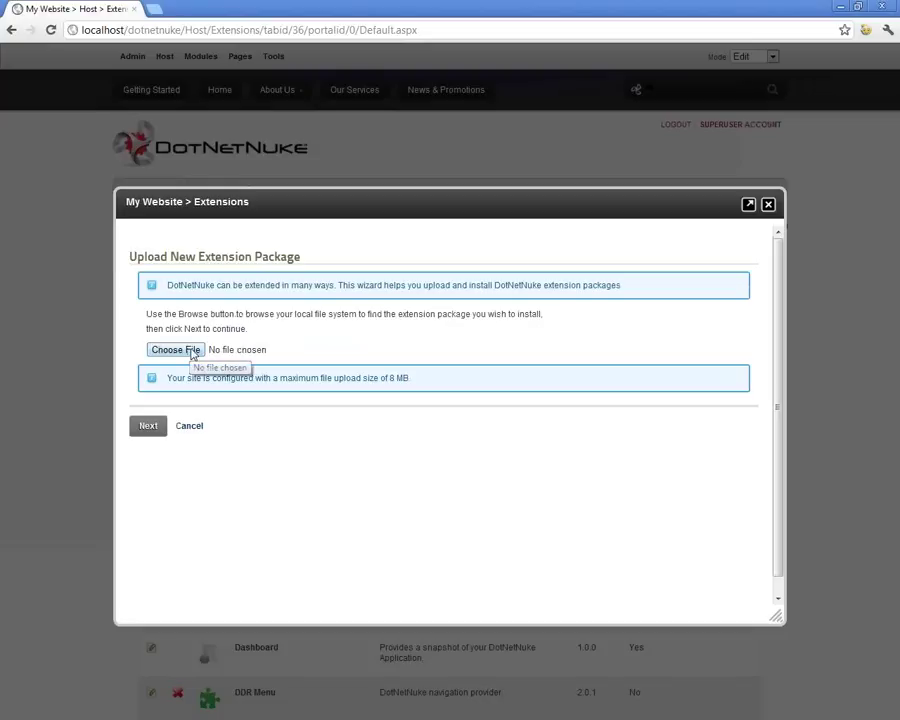
pyautogui.click(193, 351)
# Dismiss the file browser and close the Upload New Extension Package wizard.
pyautogui.press('Escape')
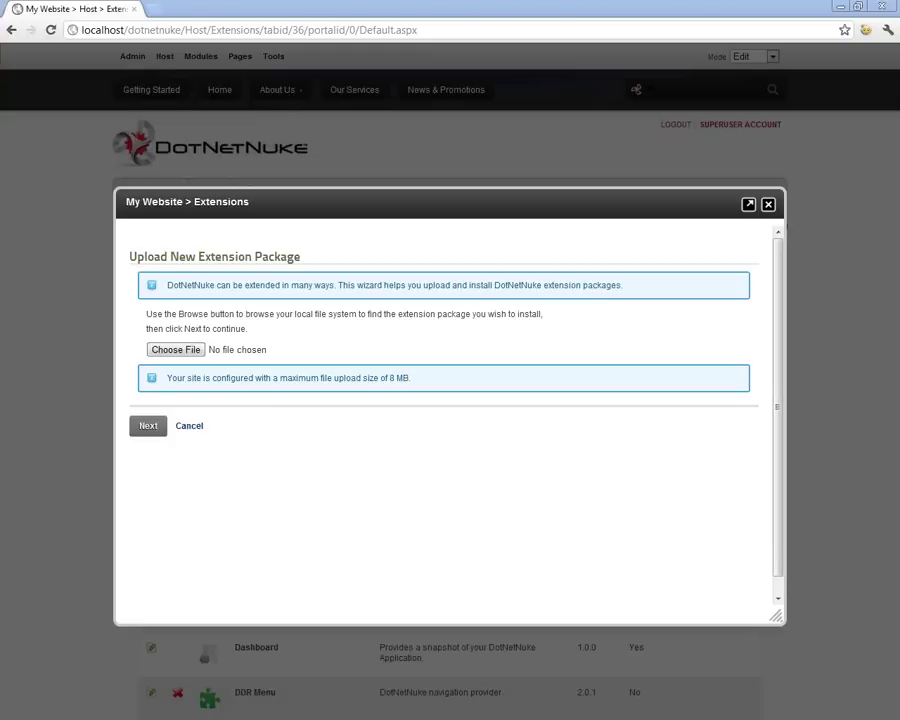
pyautogui.click(768, 204)
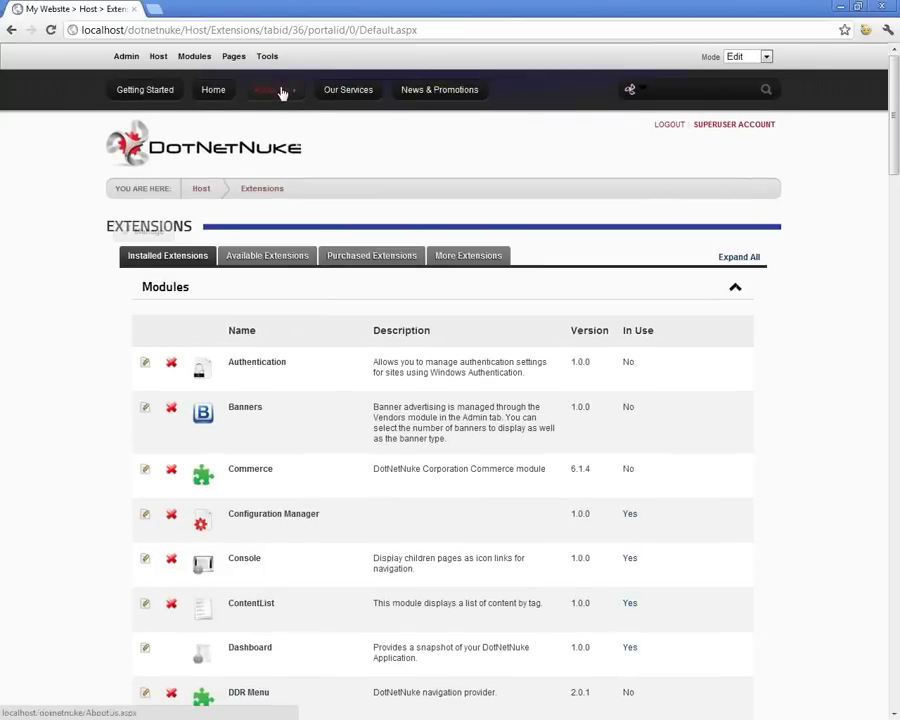
# Navigate to About Us > Contact Us with its feedback form.
pyautogui.moveTo(293, 94)
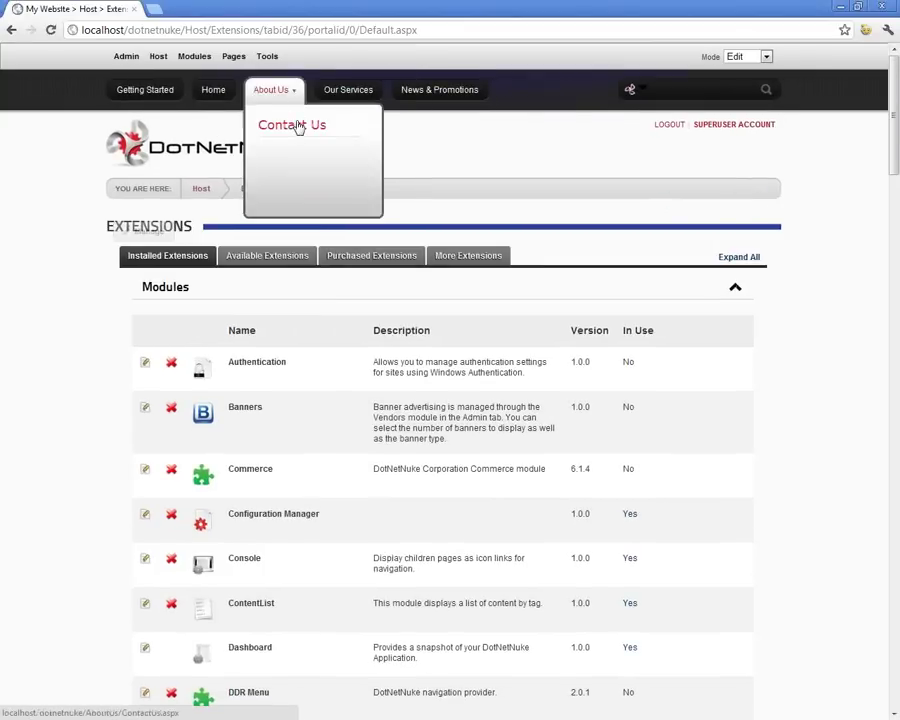
pyautogui.click(291, 125)
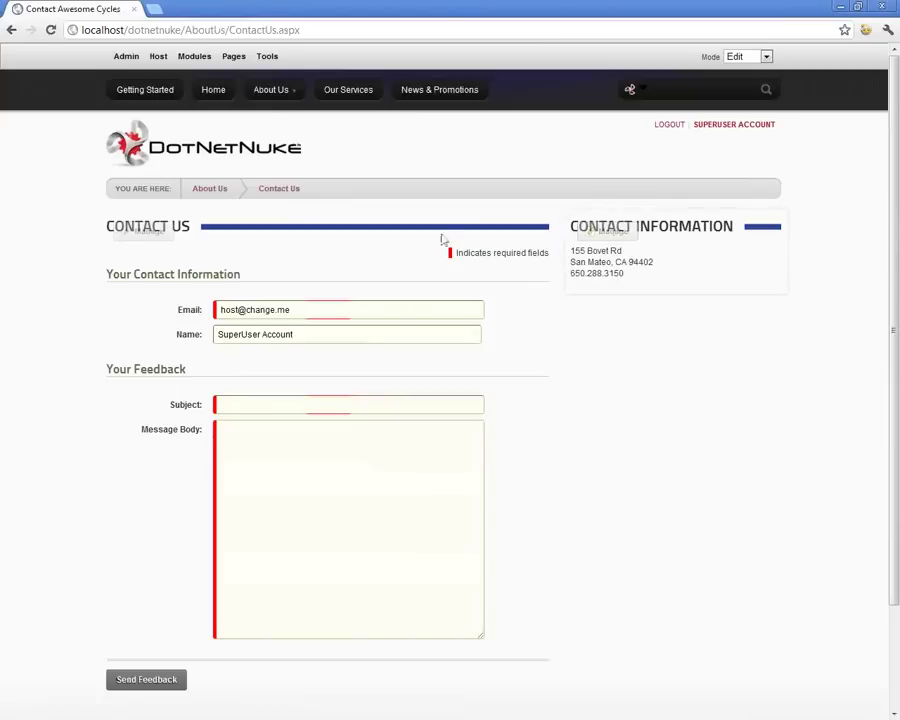
pyautogui.moveTo(164, 234)
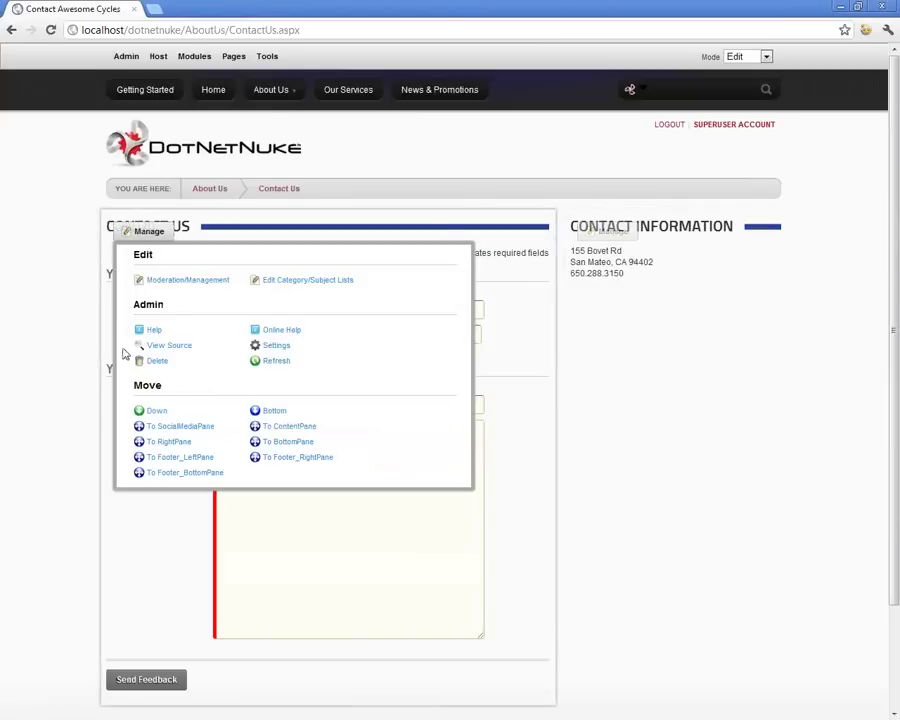
# View the Contact Us module's basic settings, highlighting its Feedback module type.
pyautogui.click(282, 349)
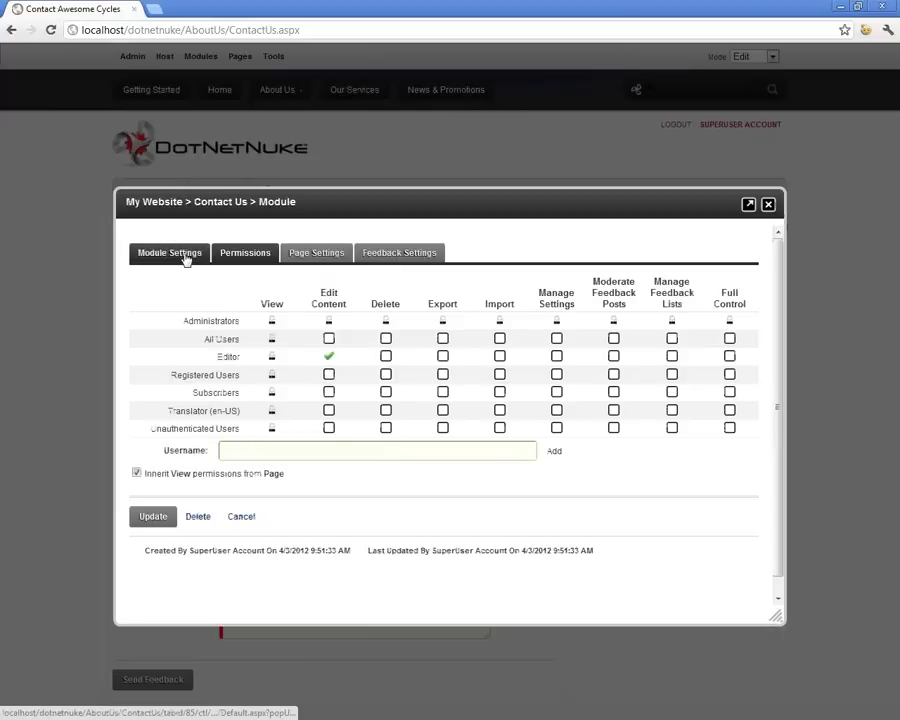
pyautogui.click(185, 256)
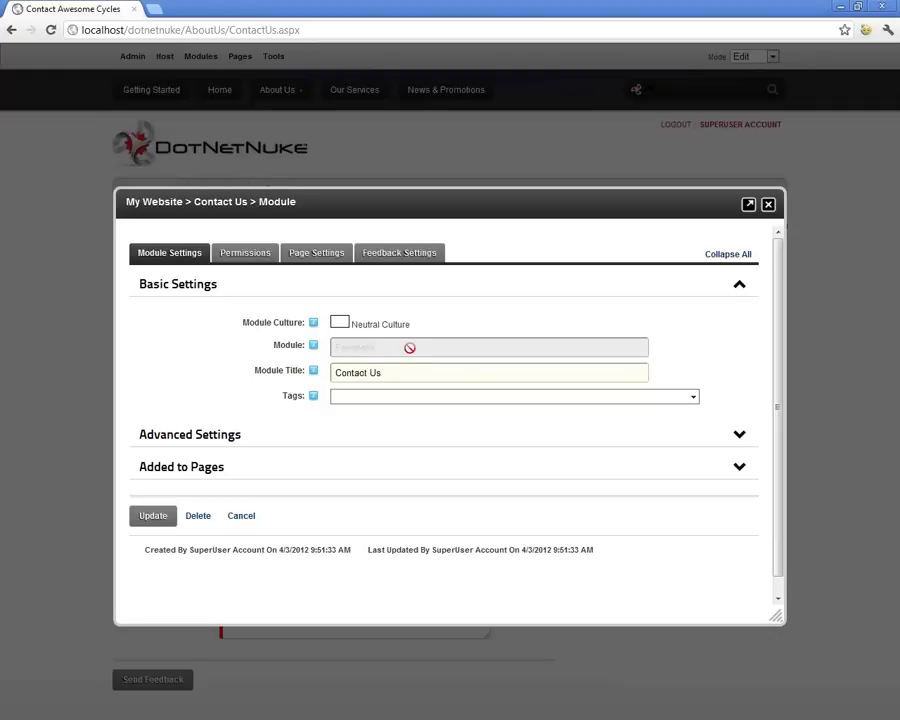
pyautogui.doubleClick(408, 347)
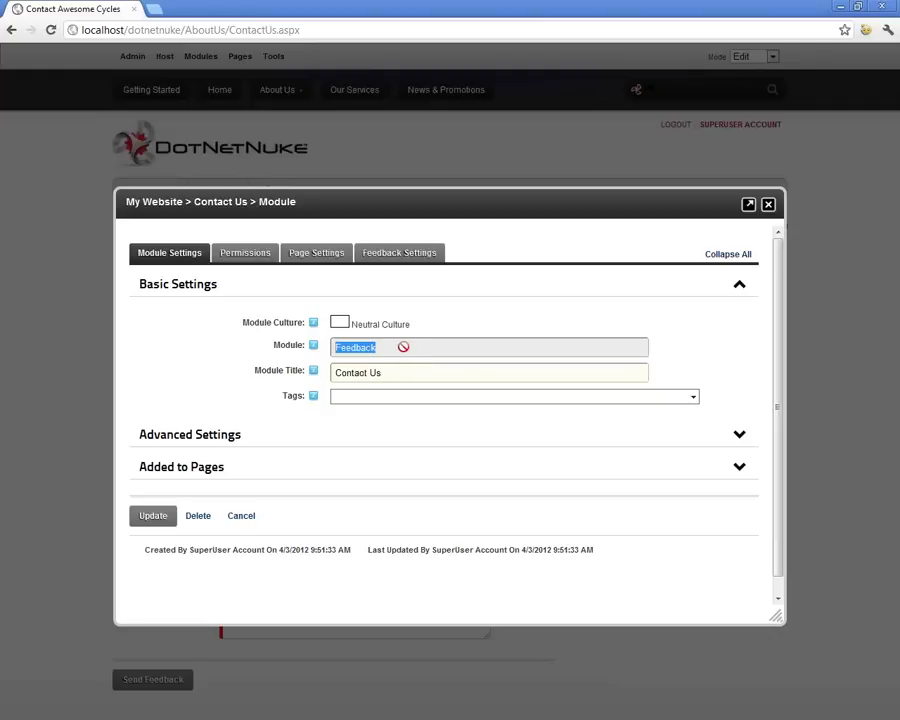
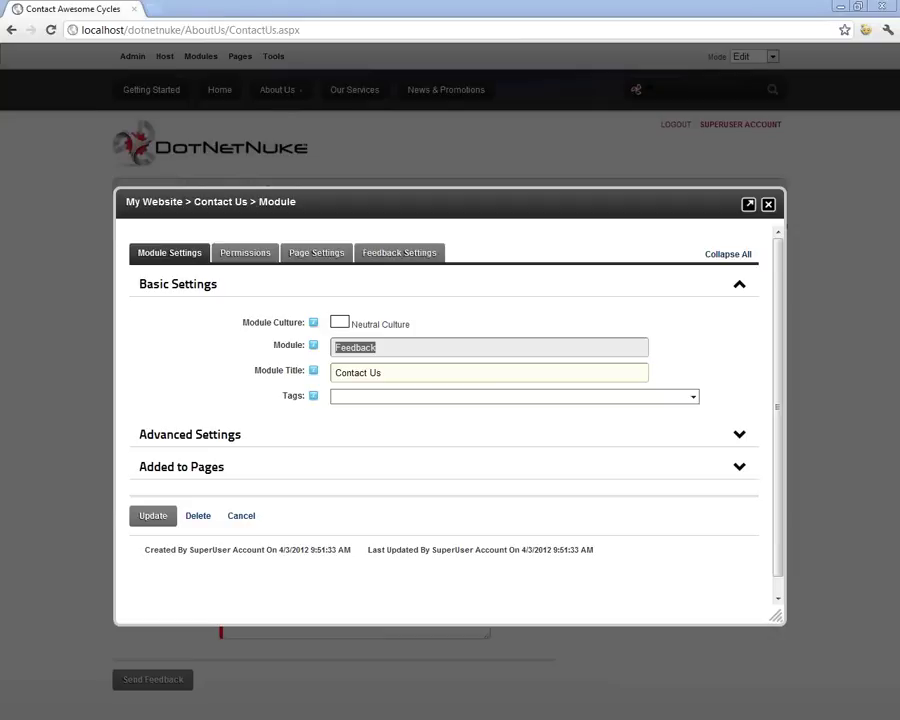
# Show the Contact Us module's Feedback Settings with its email address and form options.
pyautogui.click(402, 254)
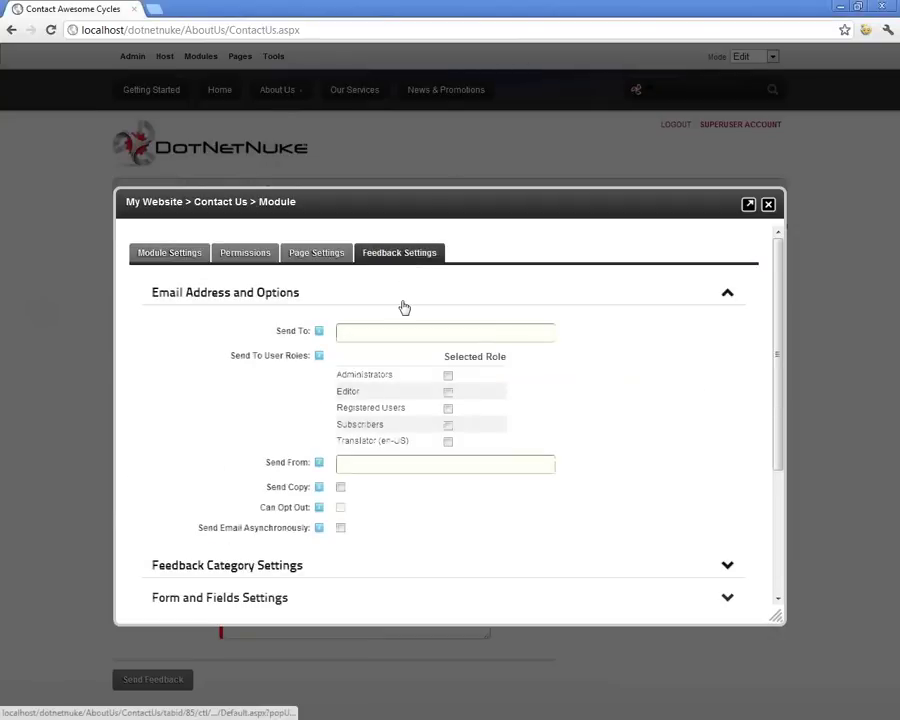
pyautogui.scroll(-3, 418, 386)
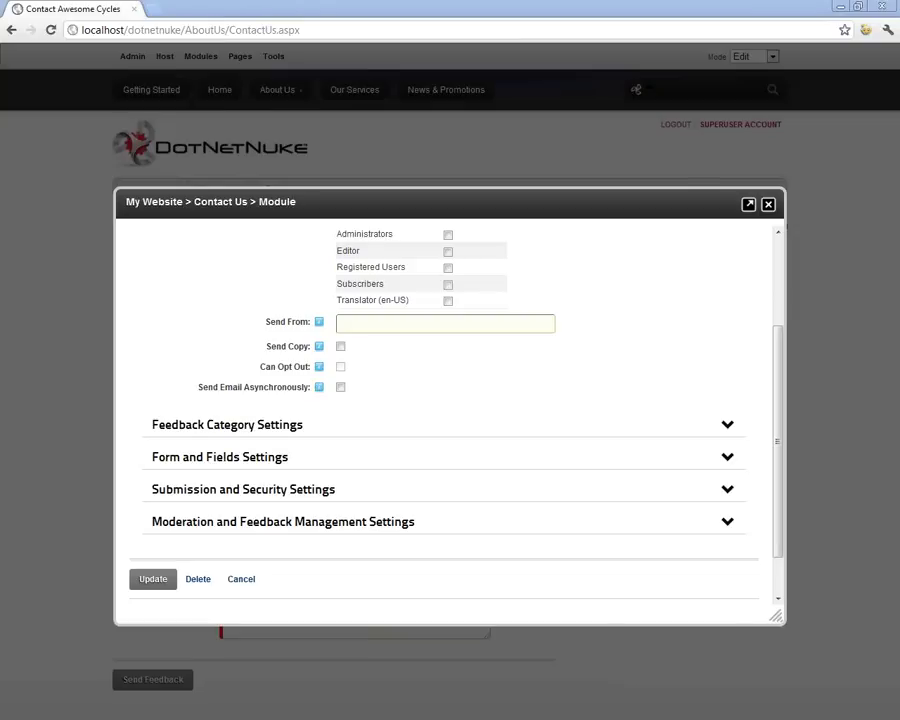
pyautogui.click(768, 204)
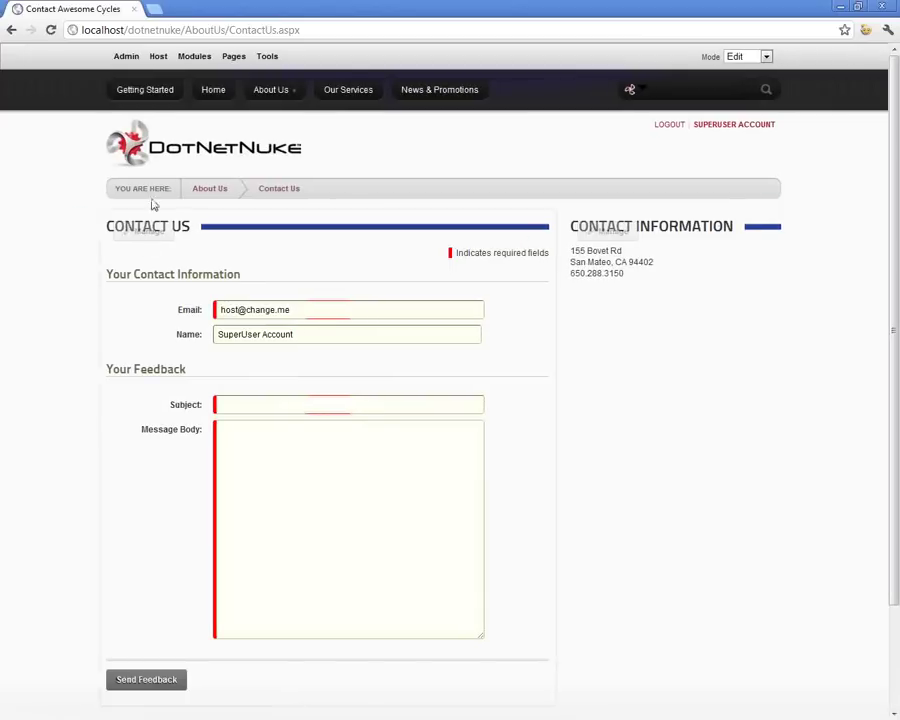
# Close the module settings dialog to view the Contact Us feedback form with email, name, subject and message fields.
pyautogui.moveTo(172, 190)
pyautogui.mouseDown()
pyautogui.moveTo(122, 188)
pyautogui.moveTo(106, 197)
pyautogui.moveTo(176, 187)
pyautogui.moveTo(178, 195)
pyautogui.moveTo(178, 187)
pyautogui.mouseUp()
pyautogui.click(124, 188)
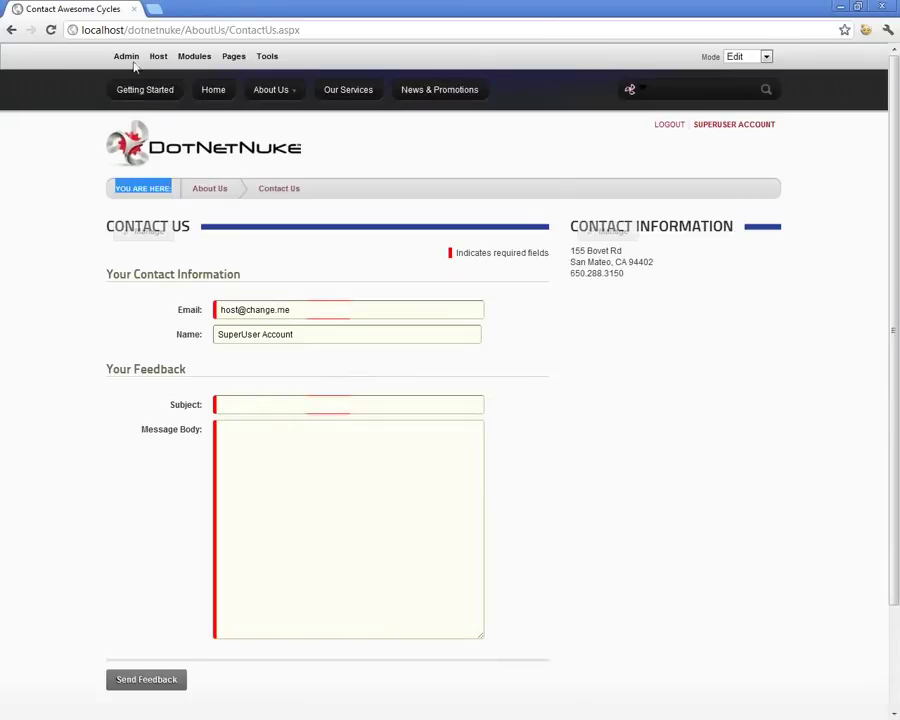
# Go to Language Management and open the Edit Language form for English (United States).
pyautogui.moveTo(125, 56)
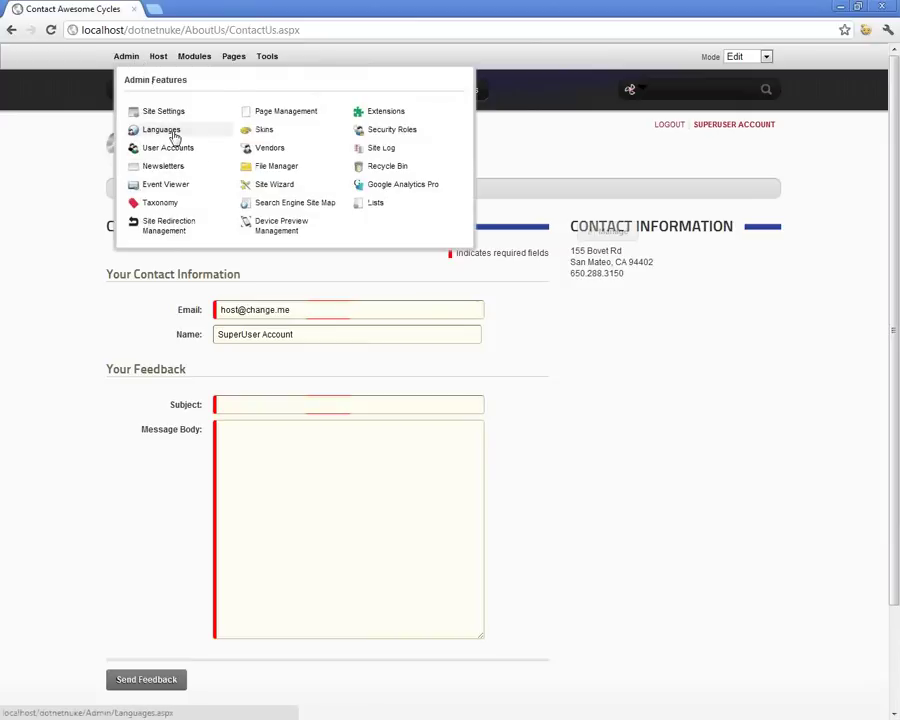
pyautogui.click(175, 137)
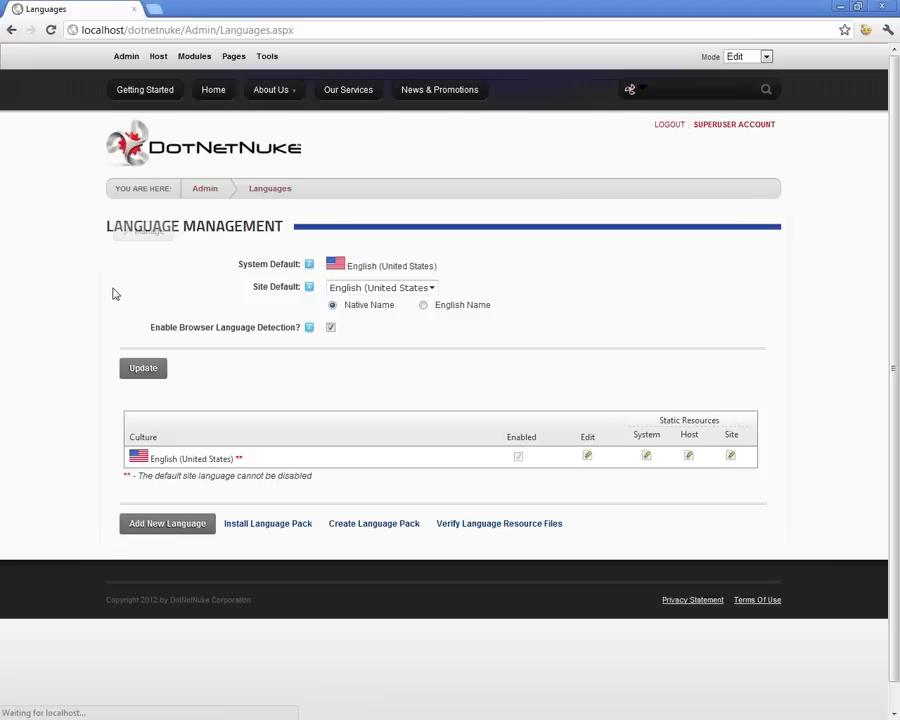
pyautogui.click(588, 458)
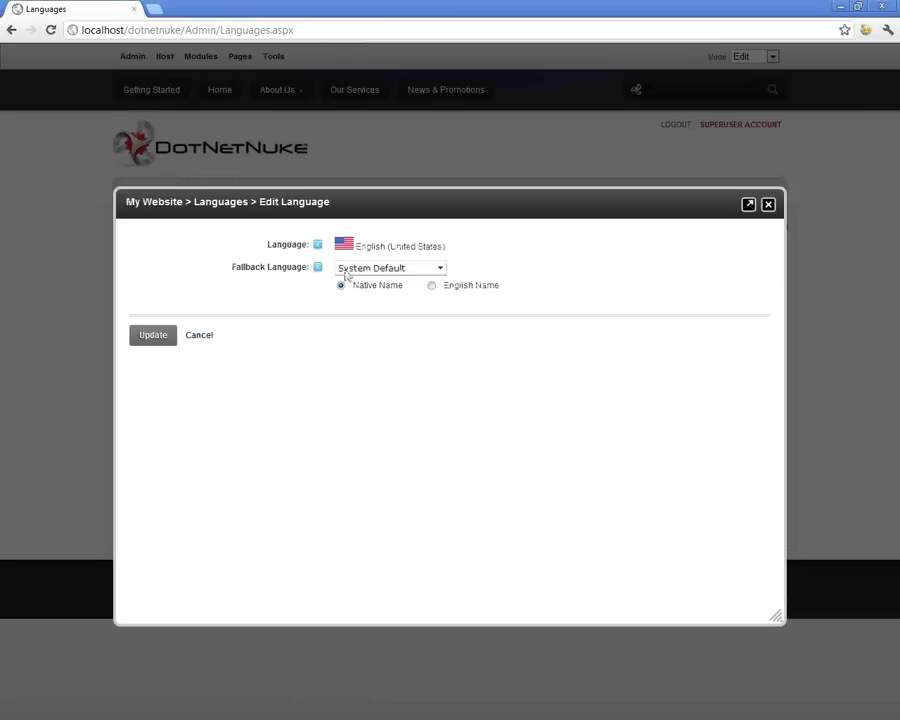
# Save the English language settings, then return the slide show to the DotNetNuke Training slide.
pyautogui.click(155, 337)
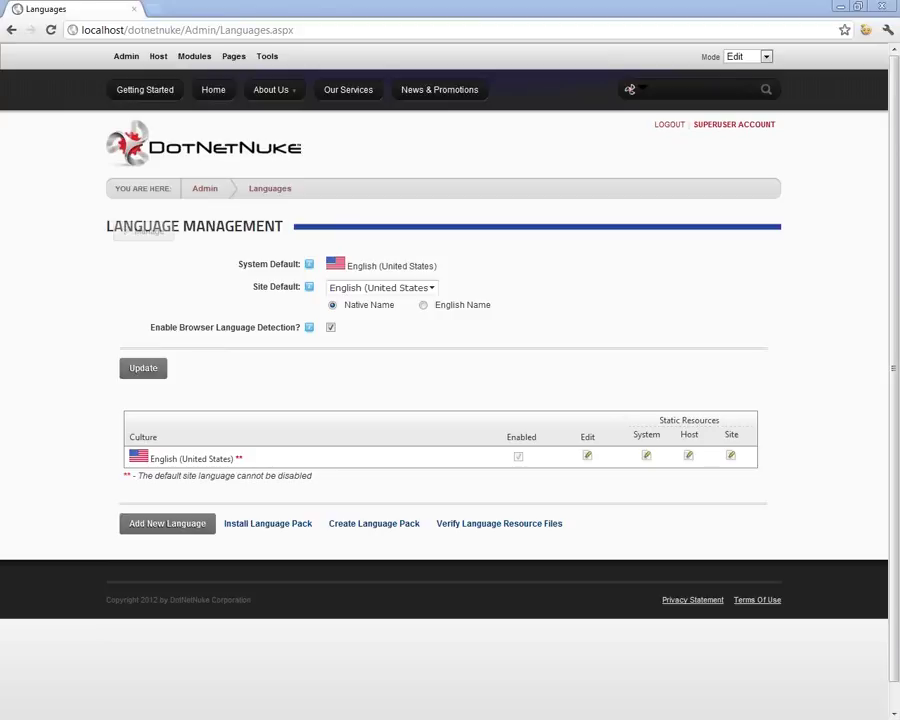
pyautogui.click(588, 277)
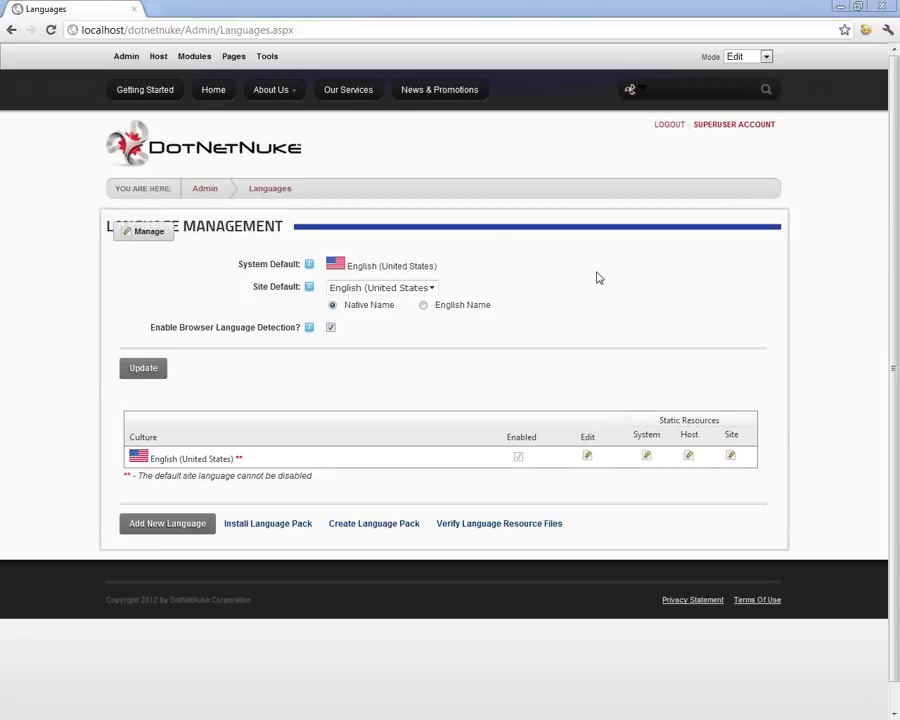
pyautogui.hotkey('alt', 'Tab')
pyautogui.click(597, 275)
pyautogui.press('Left')
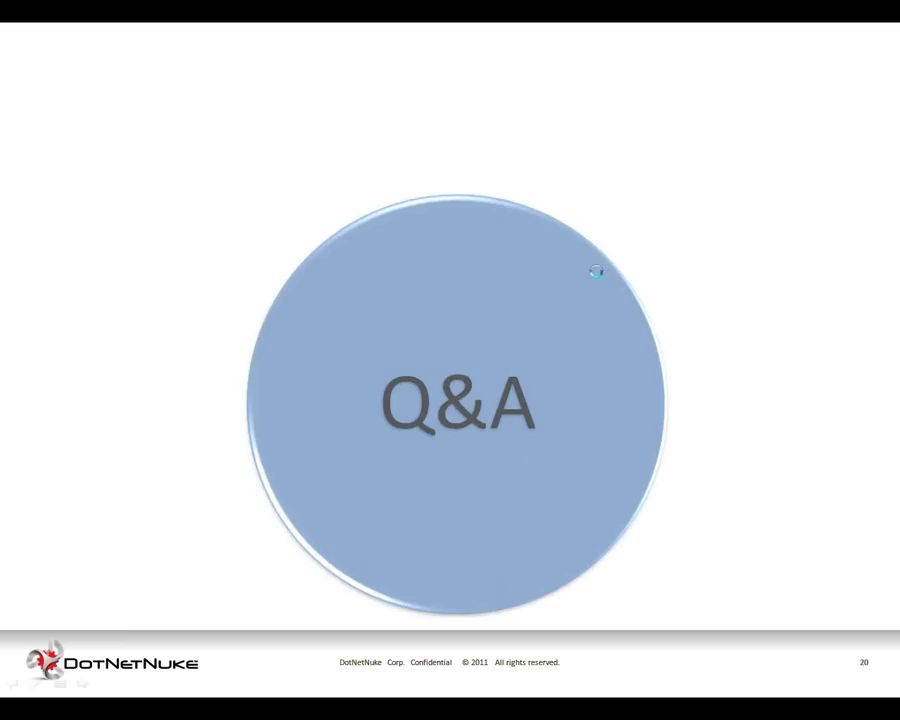
pyautogui.press('Left')
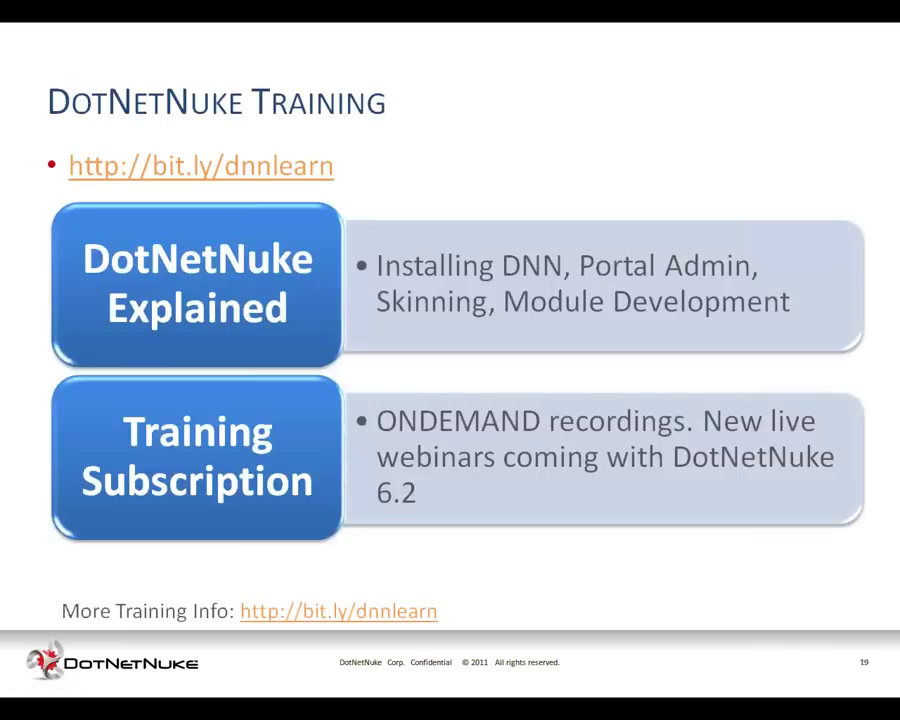